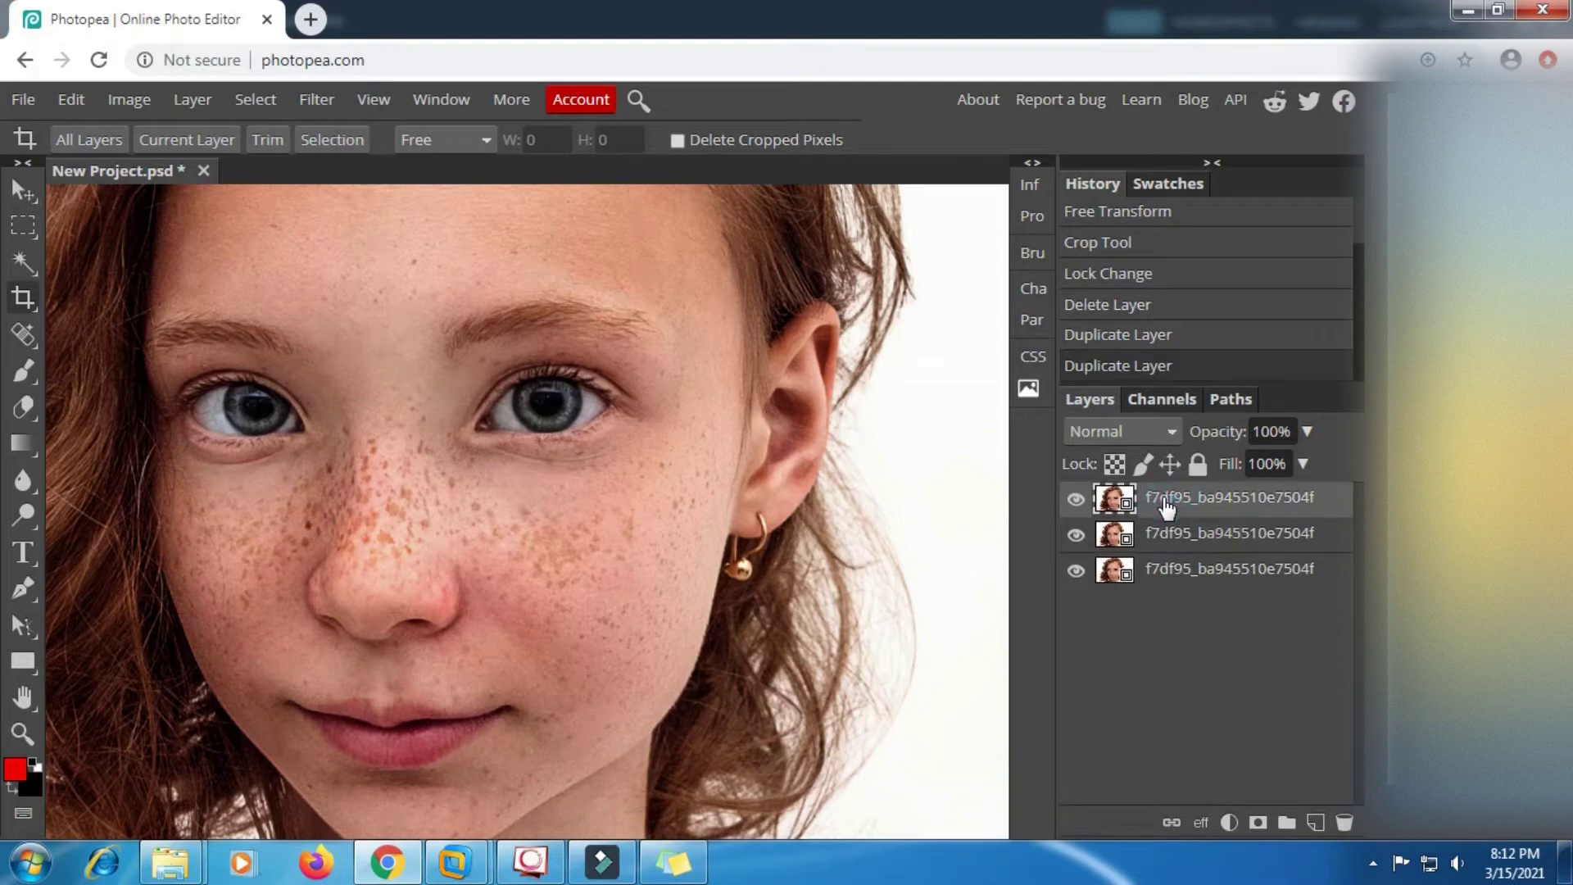
# Consult the Sticky Notes checklist for the invert entry, and invert the colors of the top portrait layer in Photopea.
pyautogui.click(689, 862)
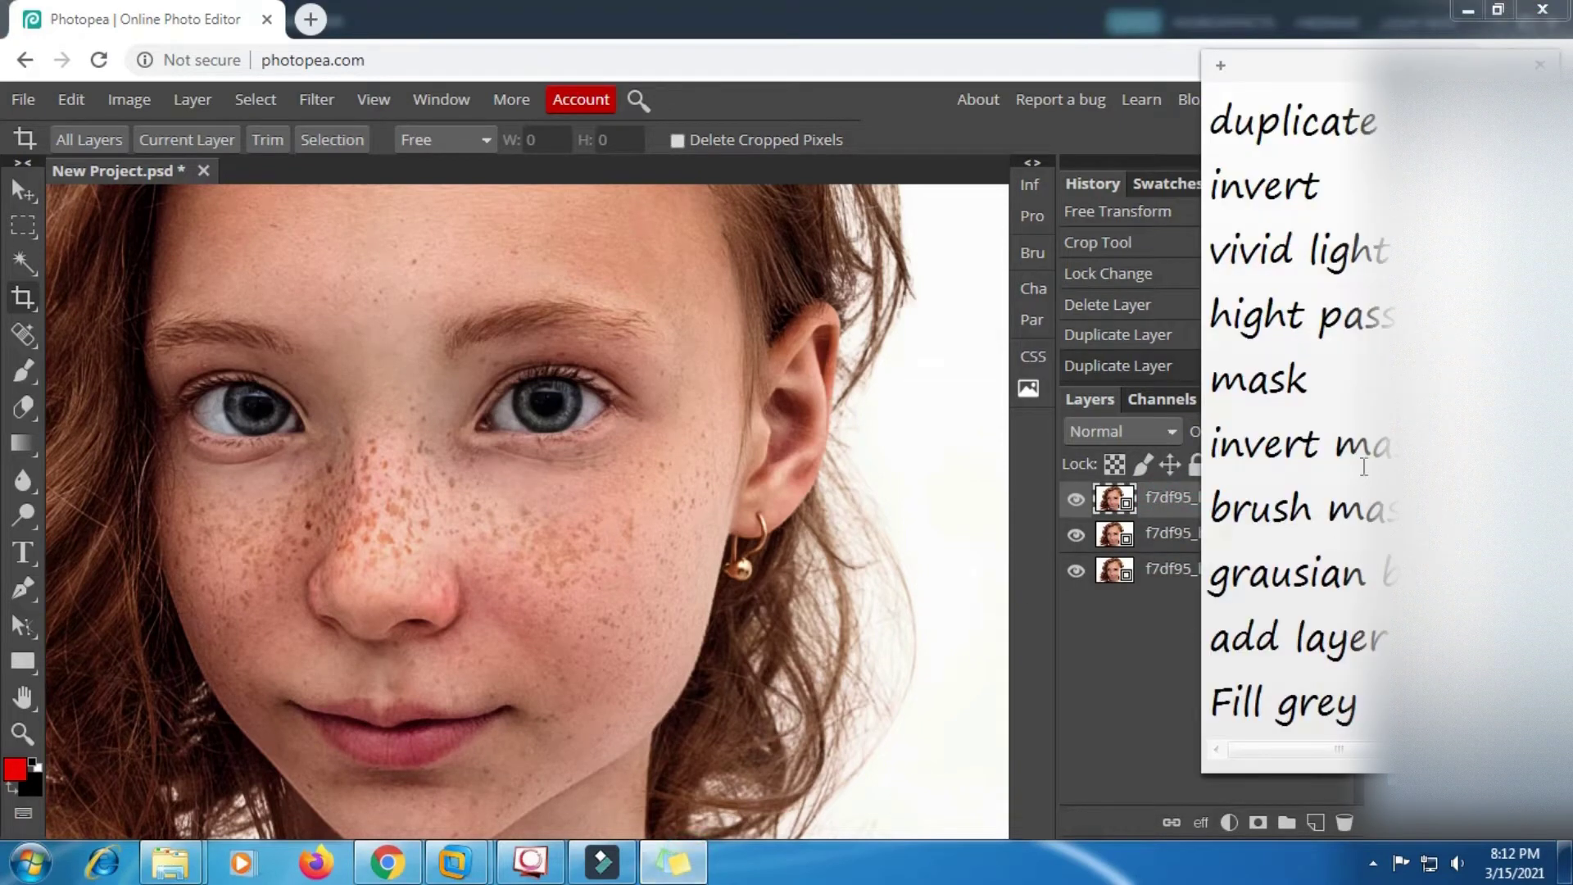
pyautogui.click(1356, 193)
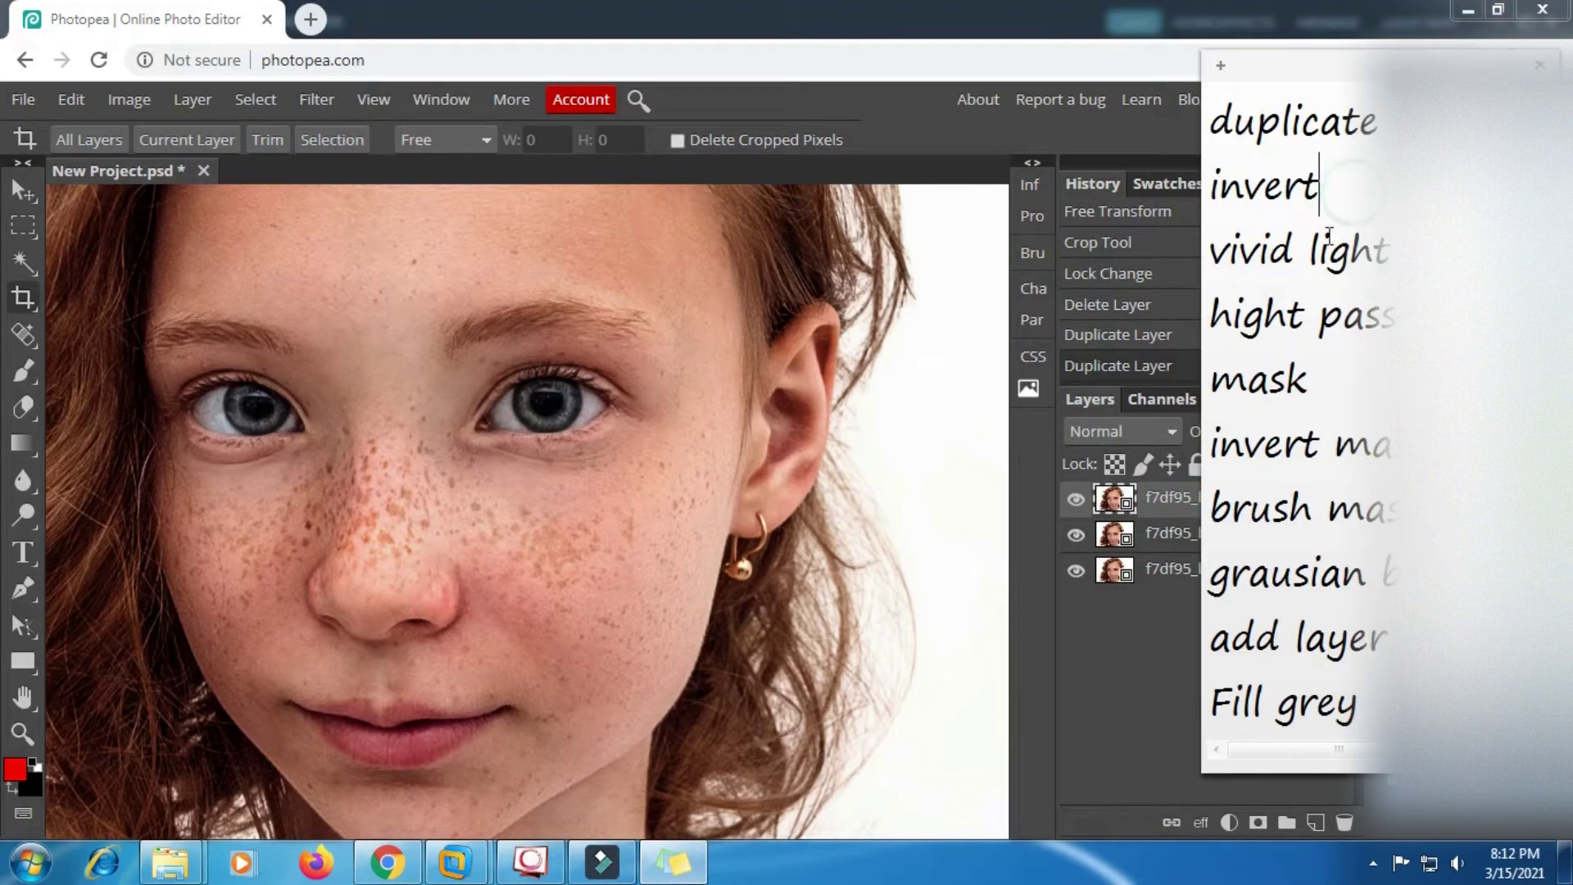
pyautogui.click(1089, 621)
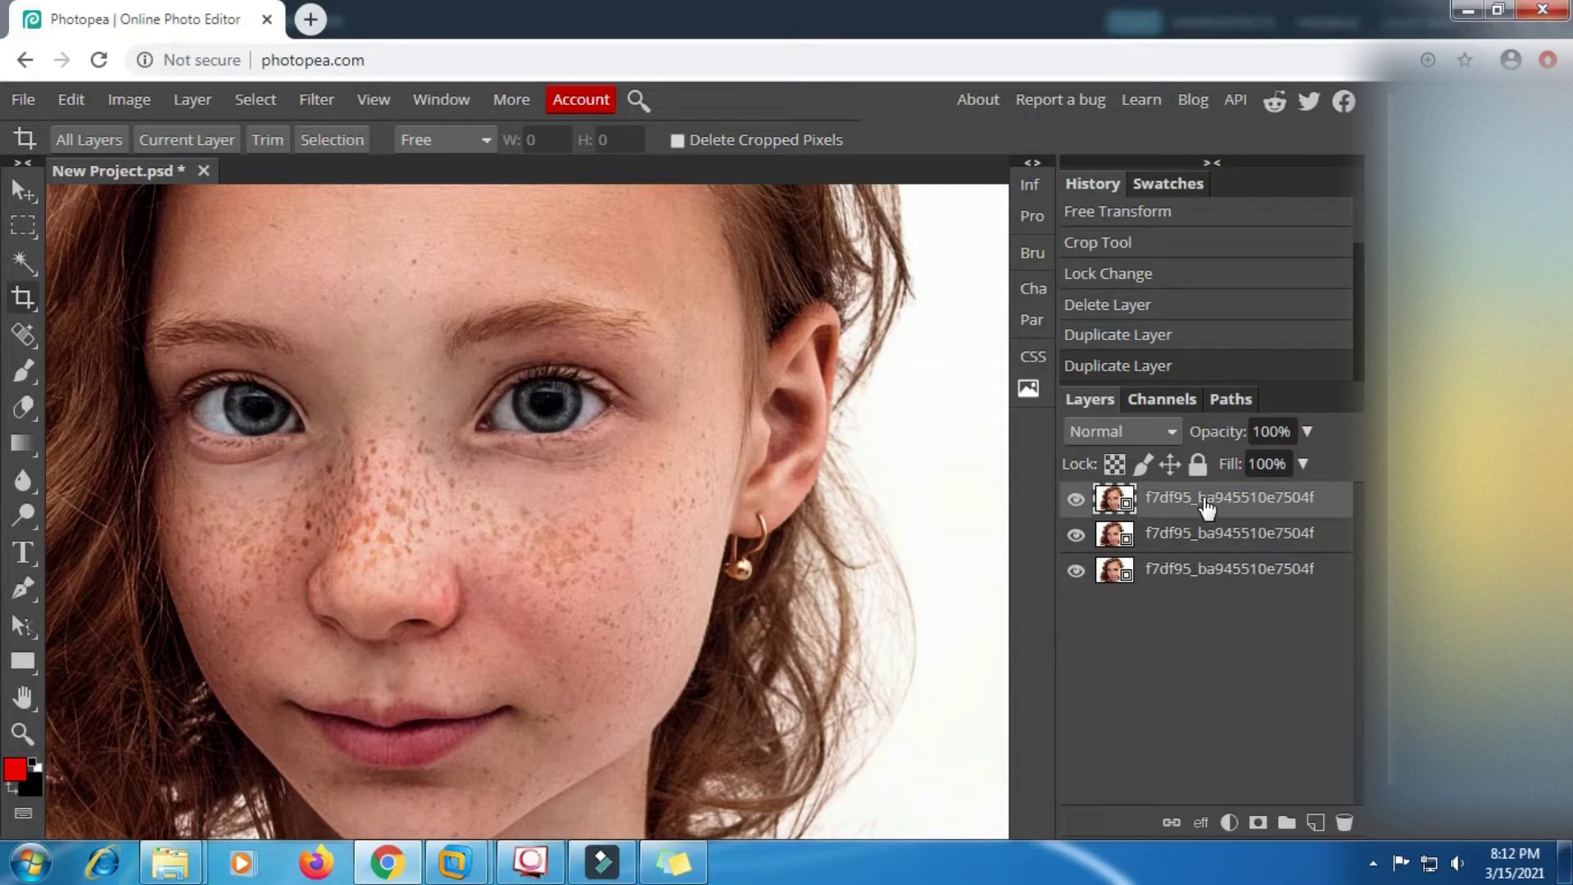
pyautogui.rightClick(1206, 508)
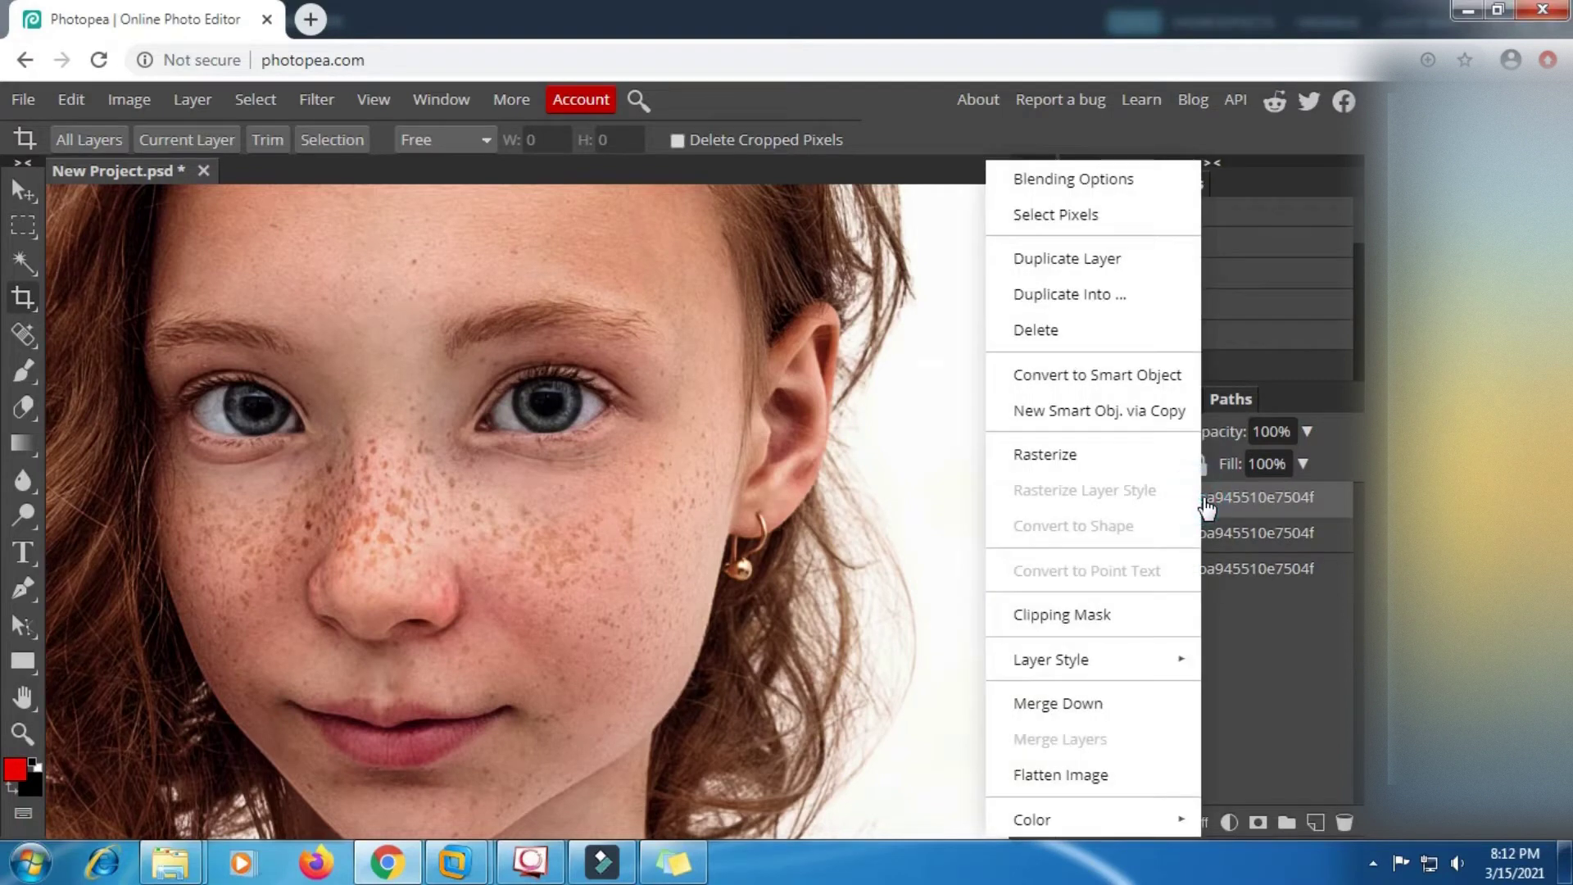
pyautogui.click(1241, 652)
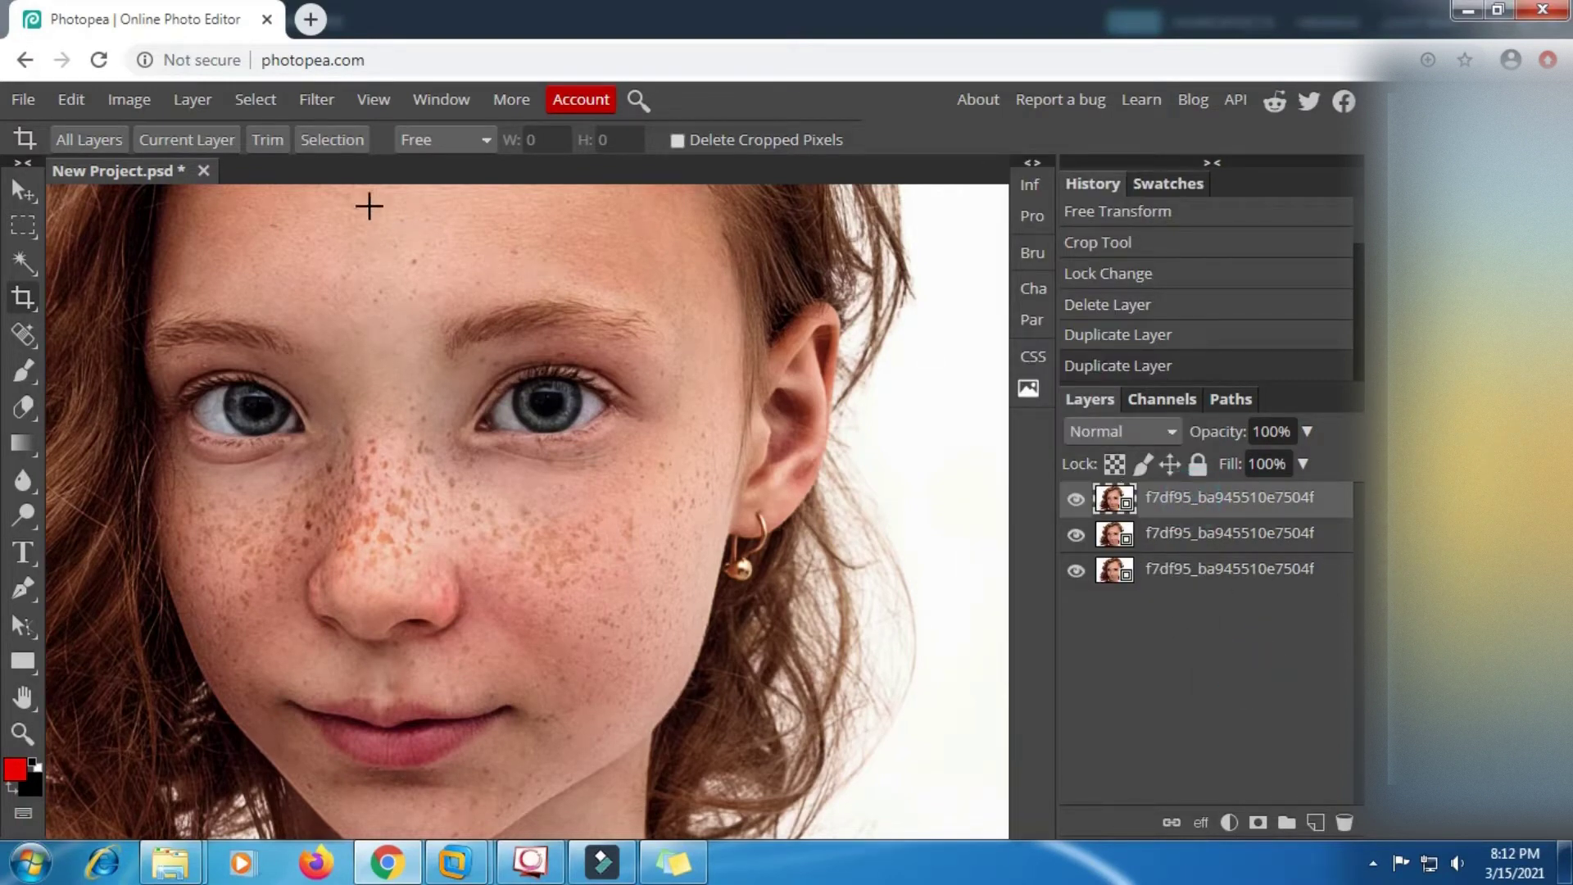
pyautogui.click(150, 104)
pyautogui.moveTo(306, 123)
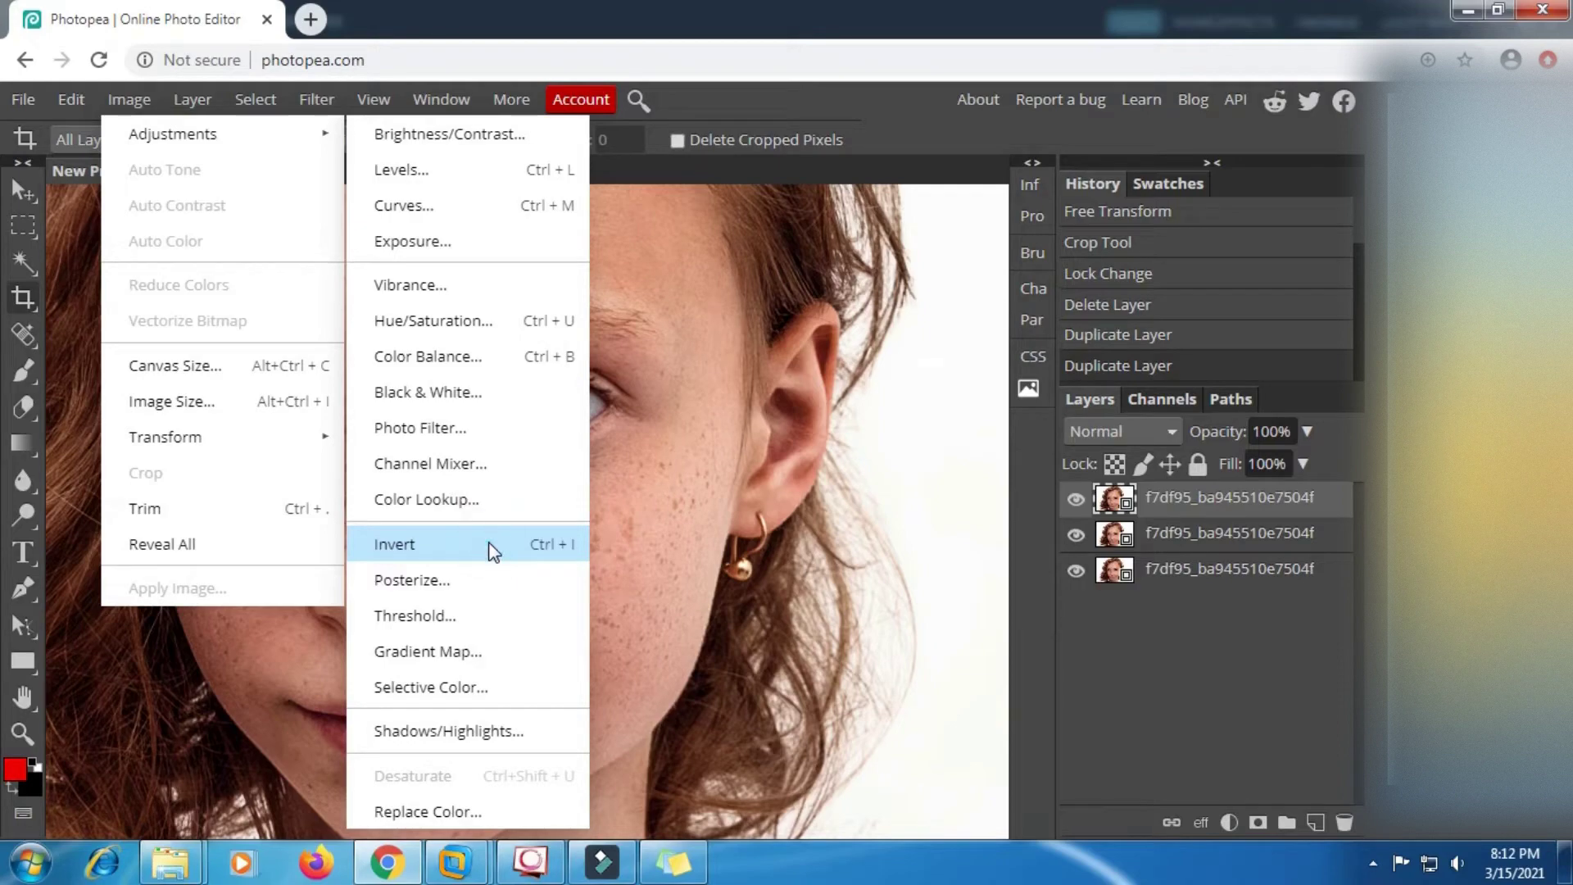
pyautogui.click(523, 544)
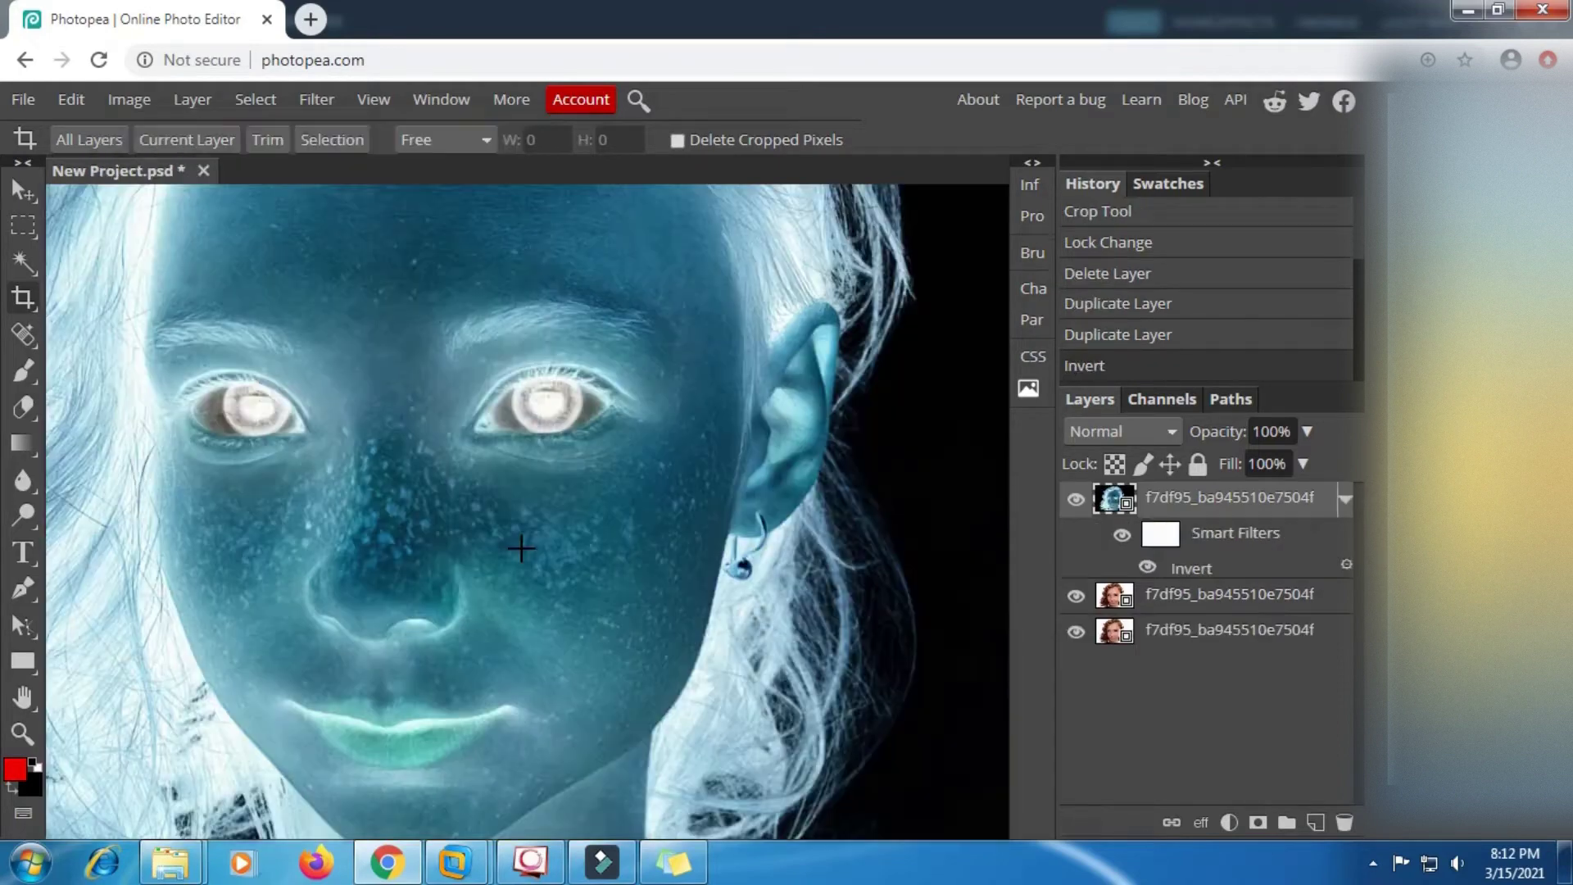
# Following the vivid light entry in Sticky Notes, set the inverted top layer's blend mode to Vivid Light and rasterize the layer.
pyautogui.click(673, 863)
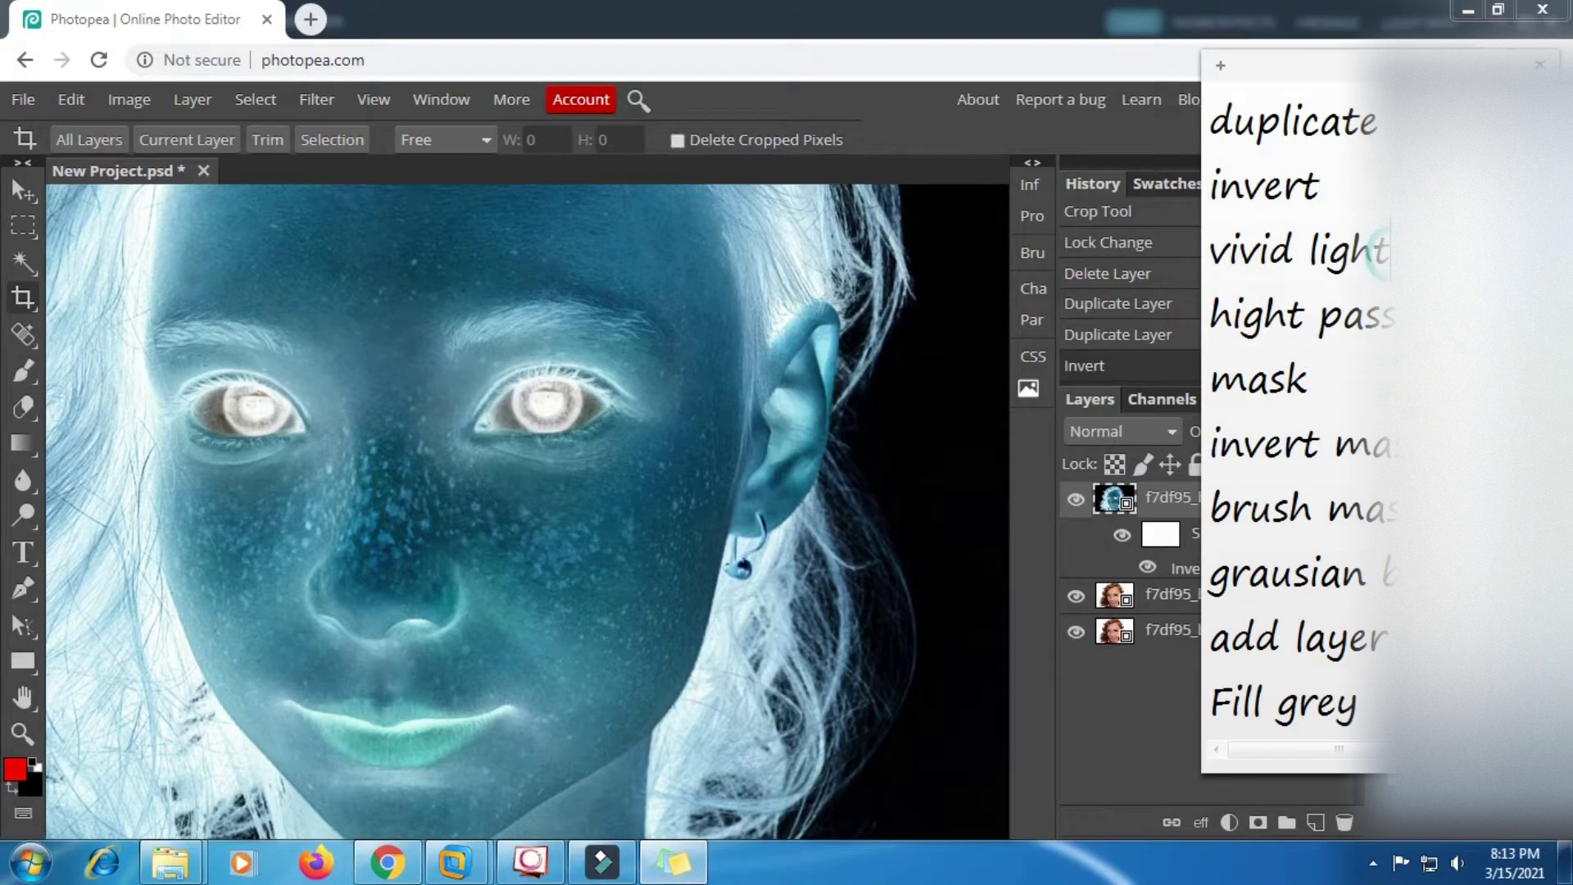
pyautogui.moveTo(1390, 250); pyautogui.dragTo(1218, 248)
pyautogui.click(1392, 276)
pyautogui.click(1056, 682)
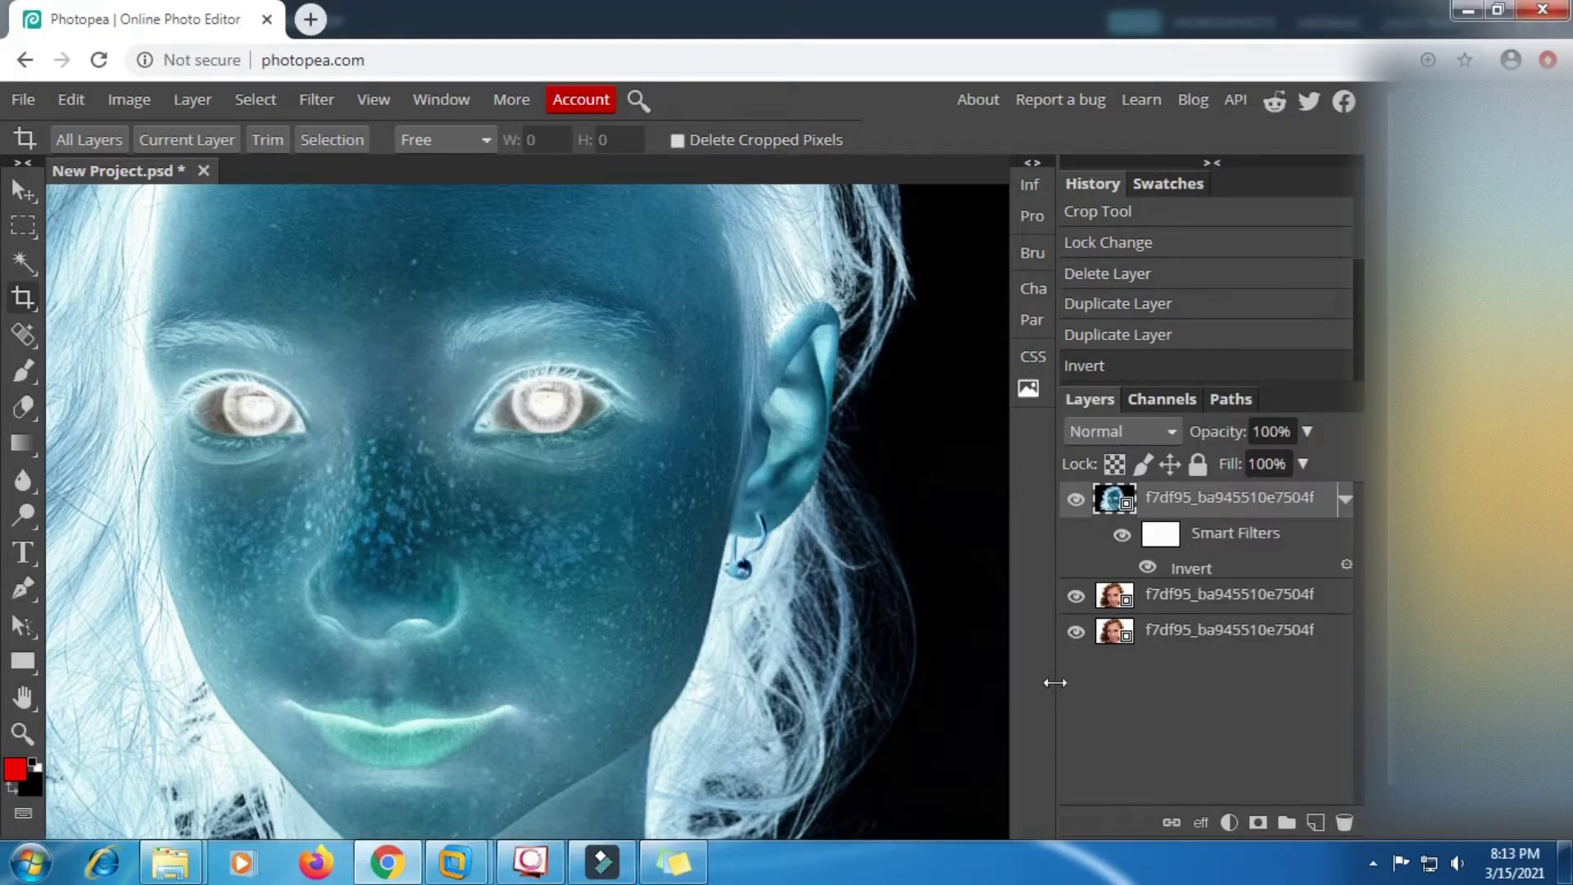
pyautogui.click(1171, 431)
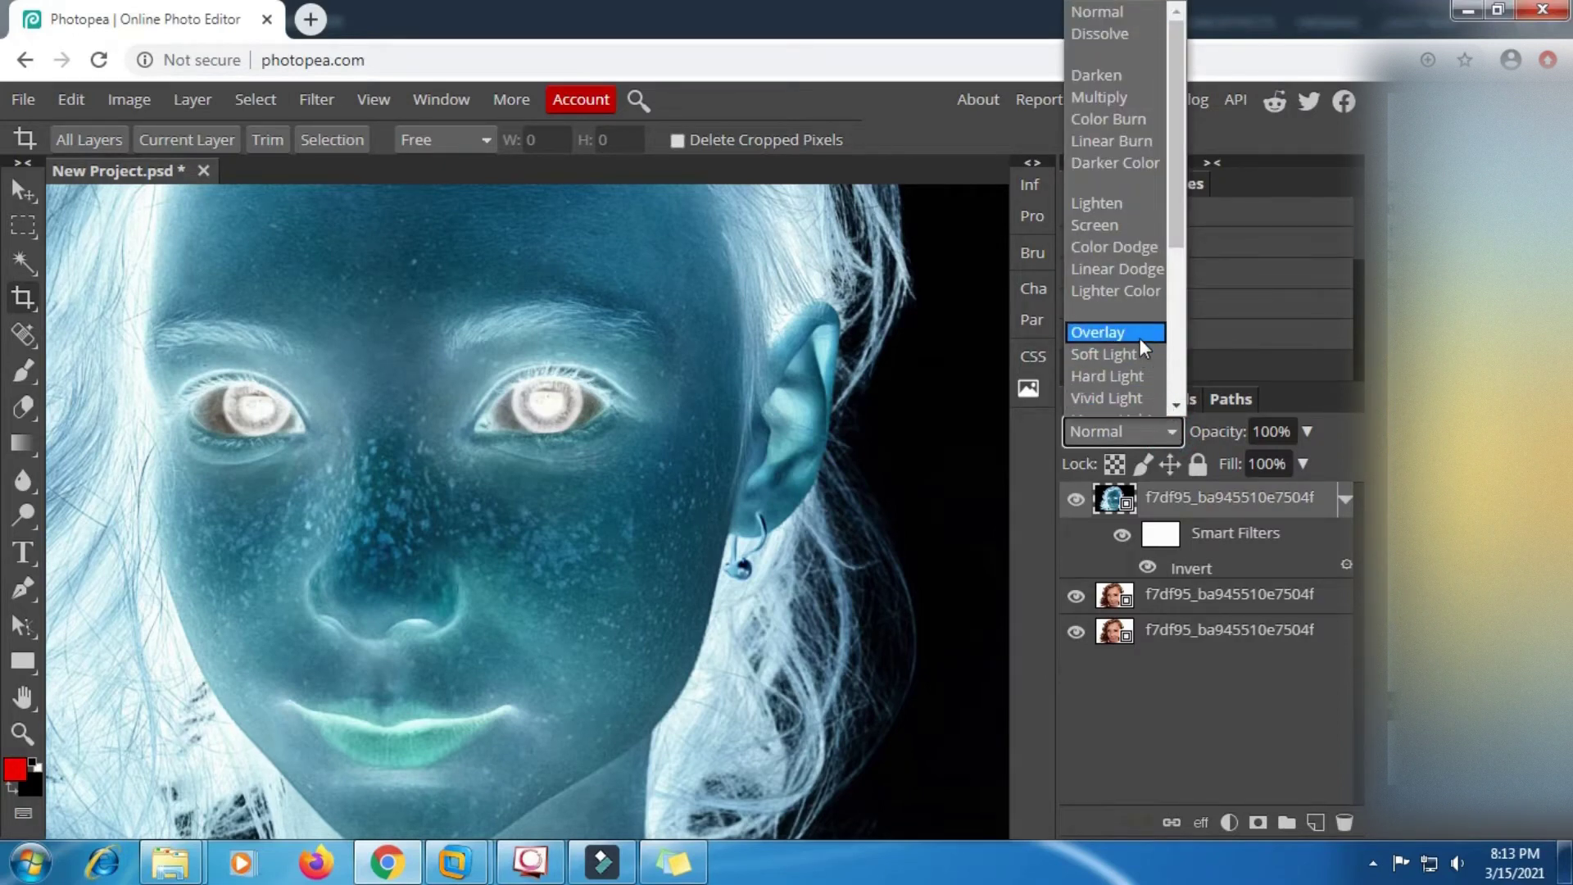
pyautogui.click(1149, 400)
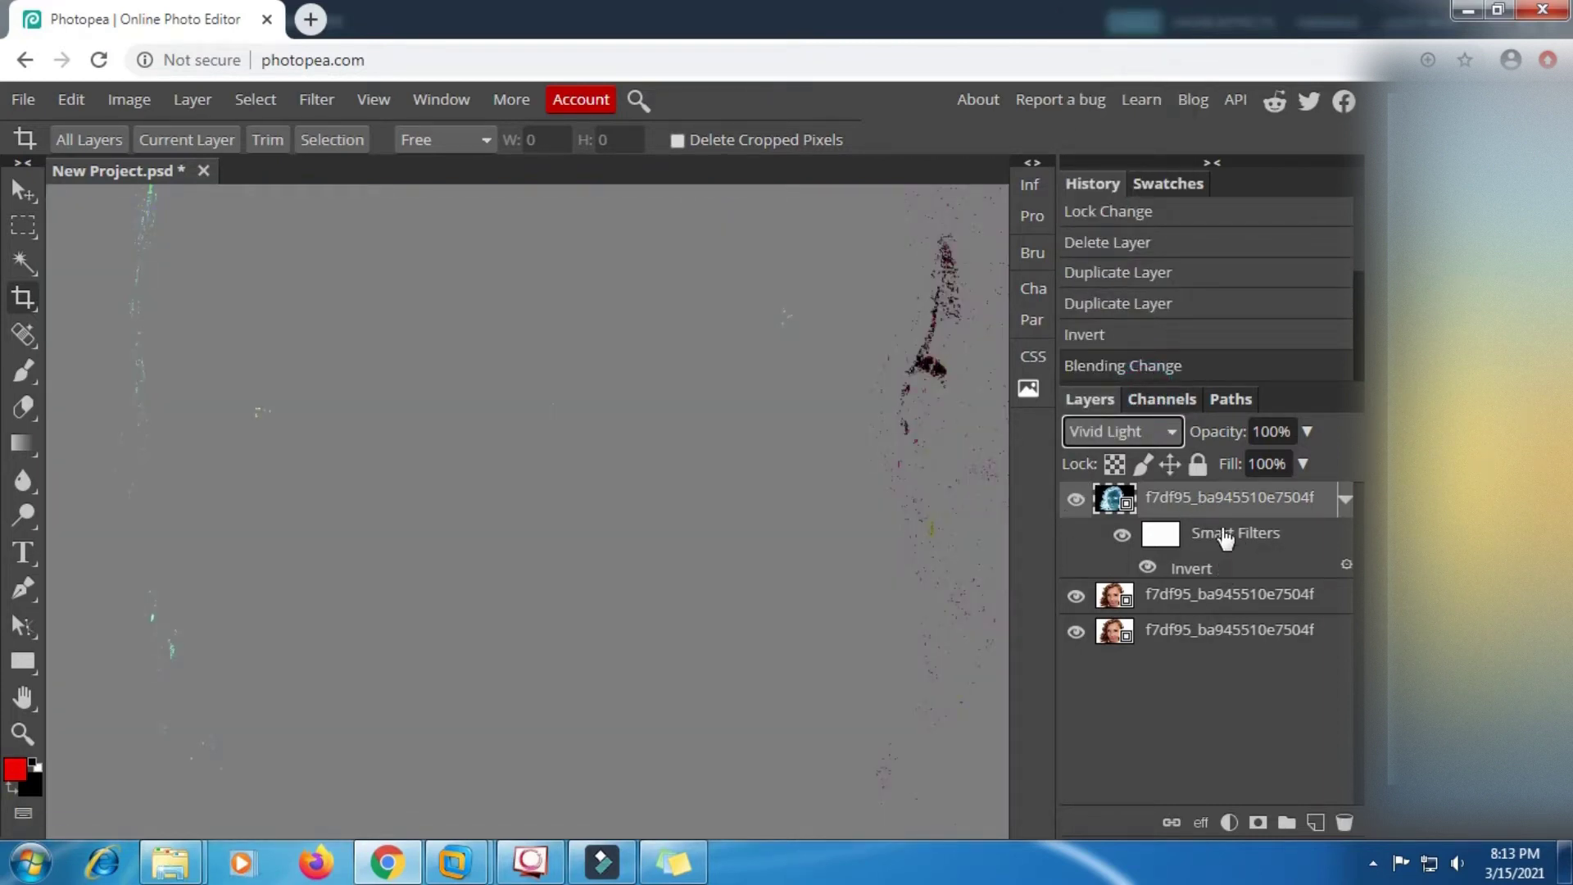
pyautogui.rightClick(1214, 498)
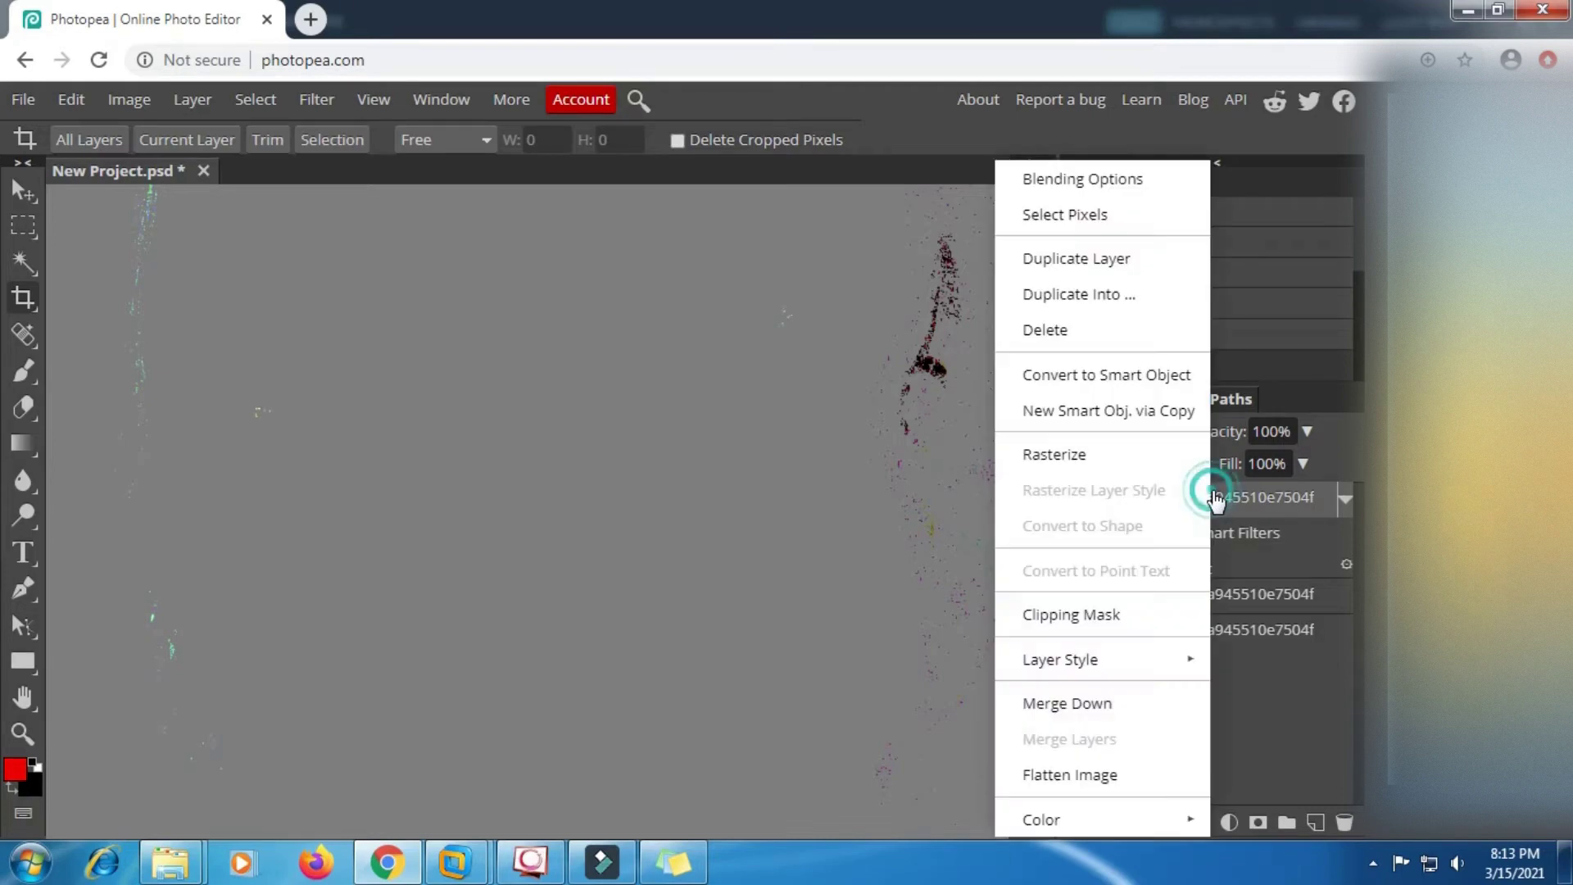
pyautogui.click(1098, 456)
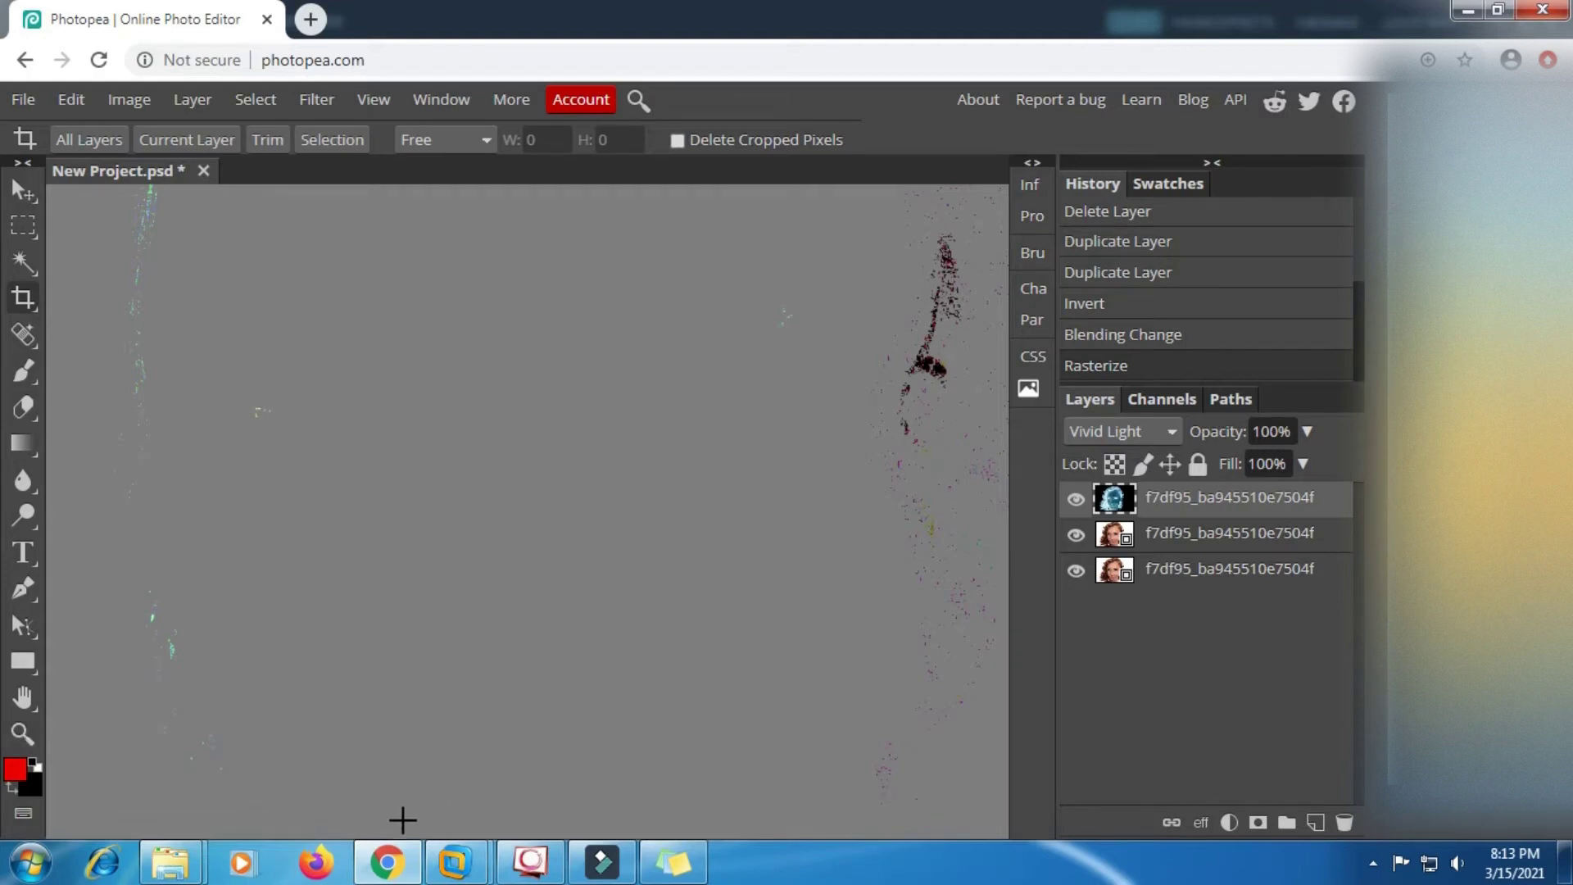
# Following the Sticky Notes checklist, start a High Pass filter on the top layer and preview it at a radius of 8 px.
pyautogui.click(670, 861)
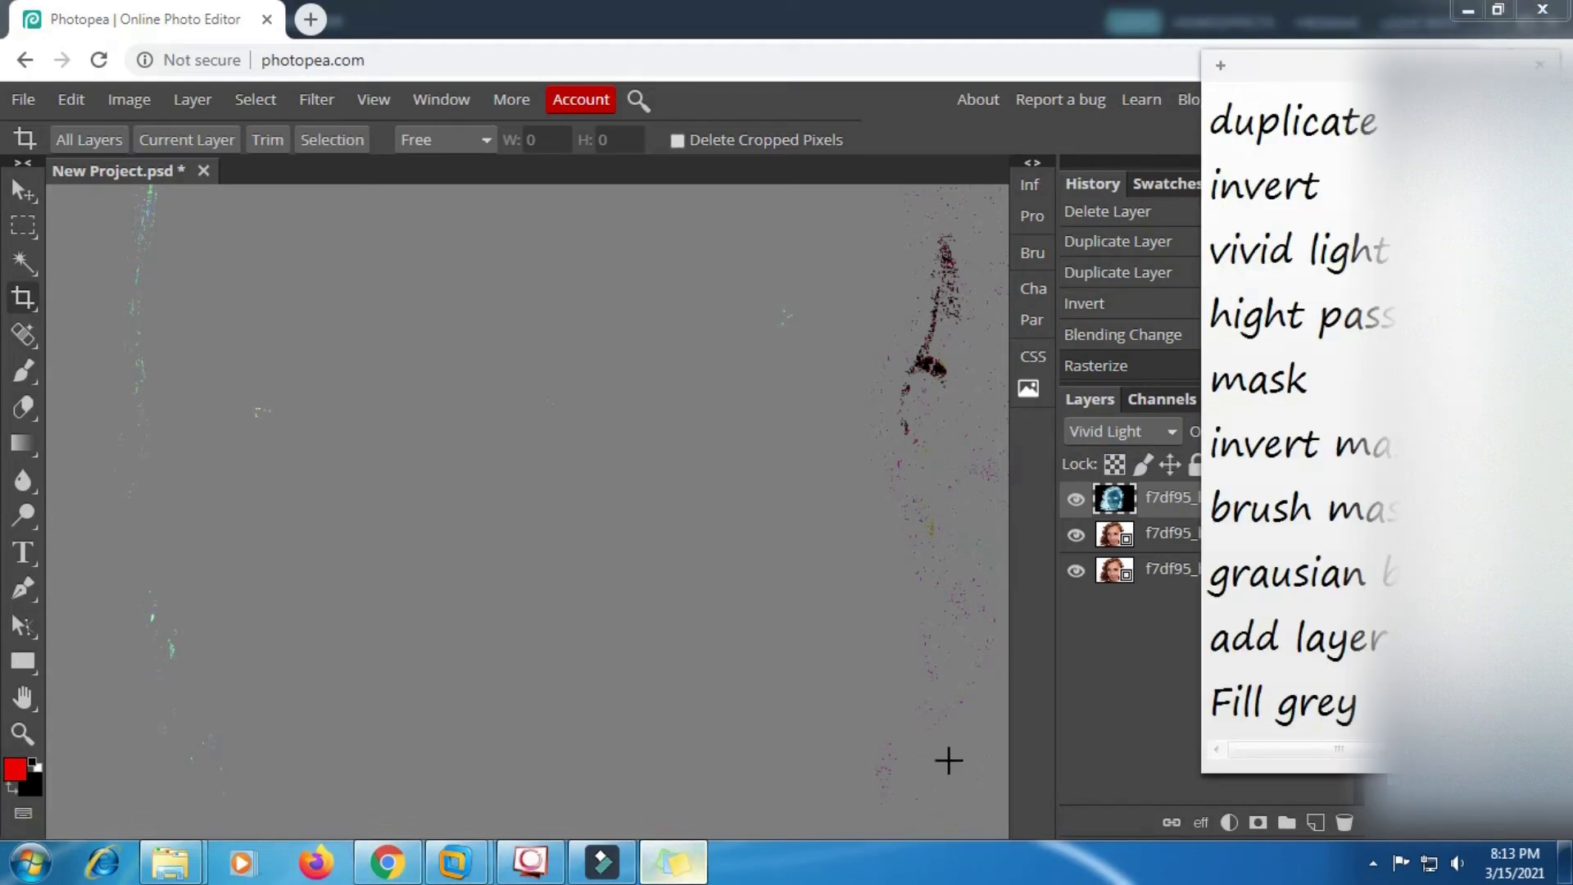
pyautogui.moveTo(1396, 317); pyautogui.dragTo(1218, 317)
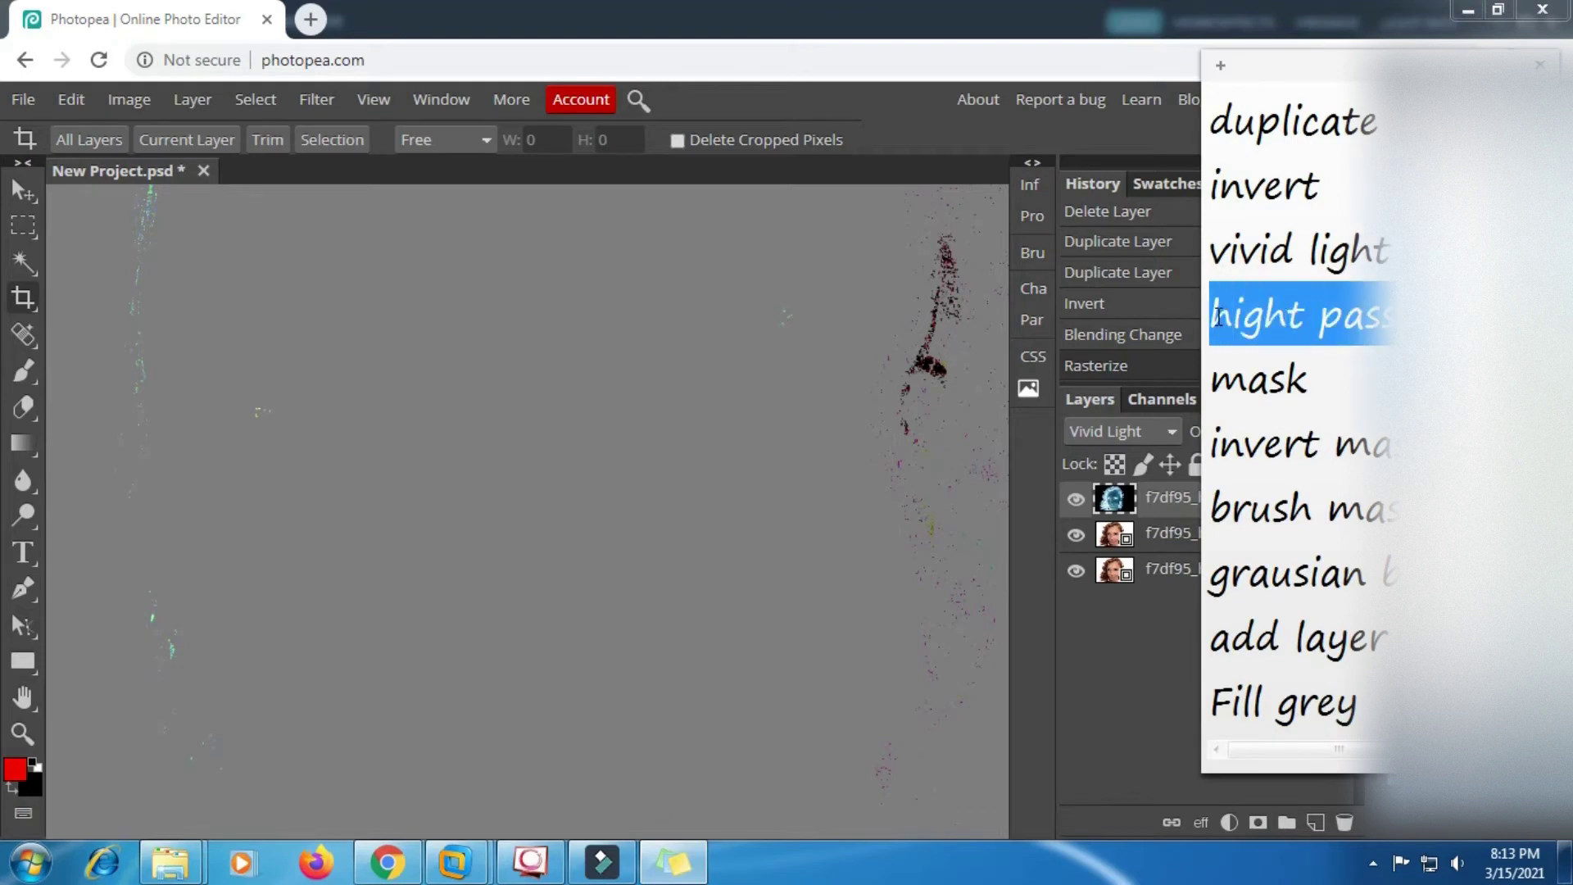
pyautogui.click(314, 105)
pyautogui.moveTo(407, 586)
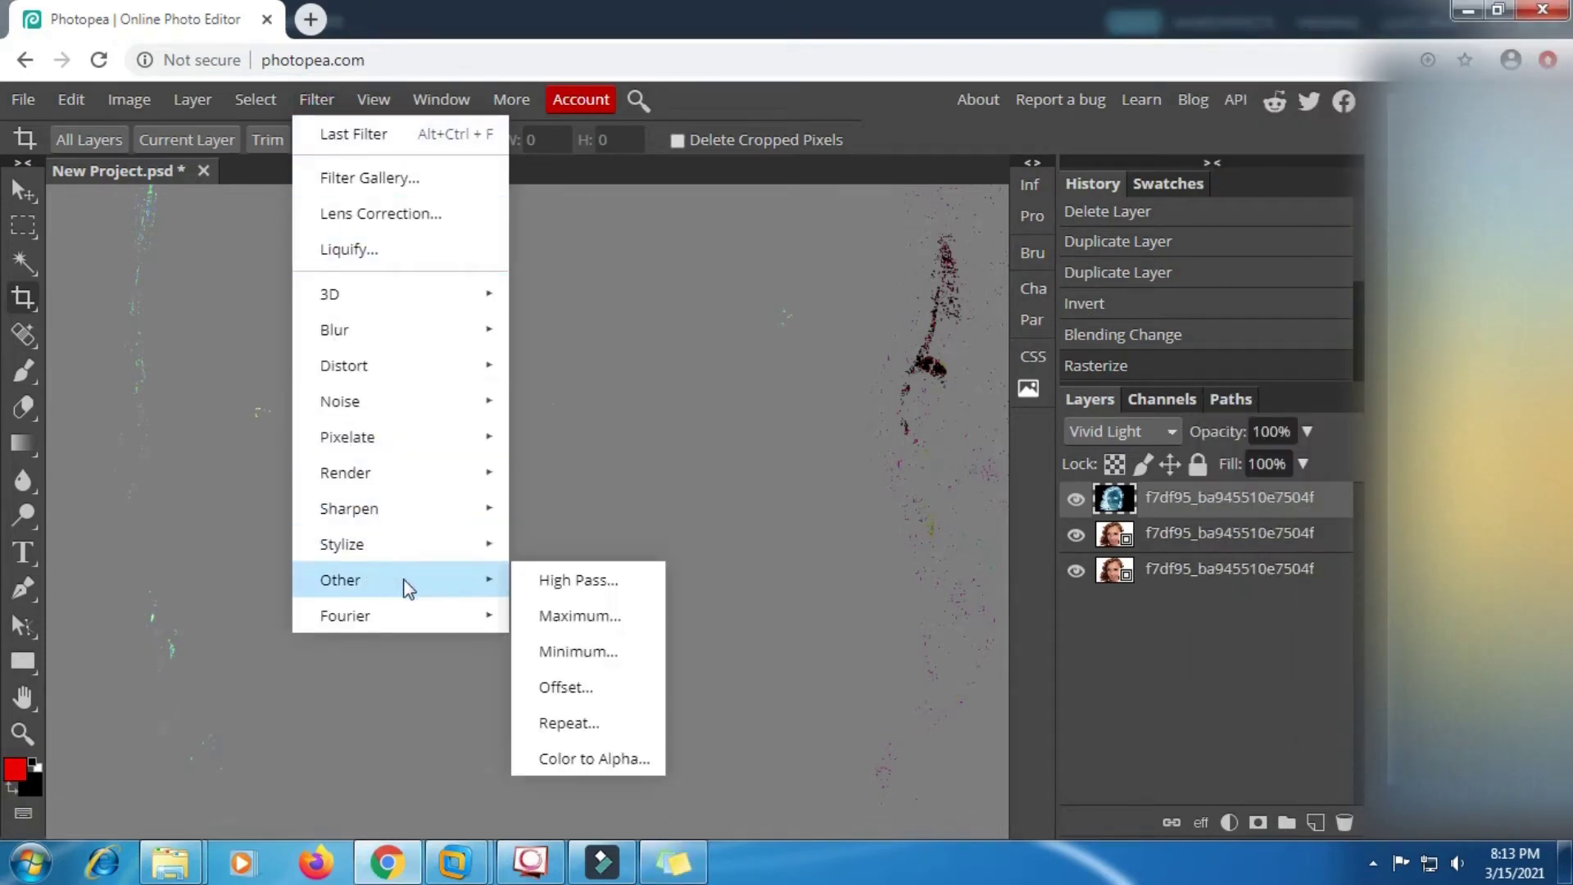
pyautogui.click(556, 577)
pyautogui.moveTo(411, 268); pyautogui.dragTo(817, 259)
pyautogui.moveTo(891, 314); pyautogui.dragTo(938, 318)
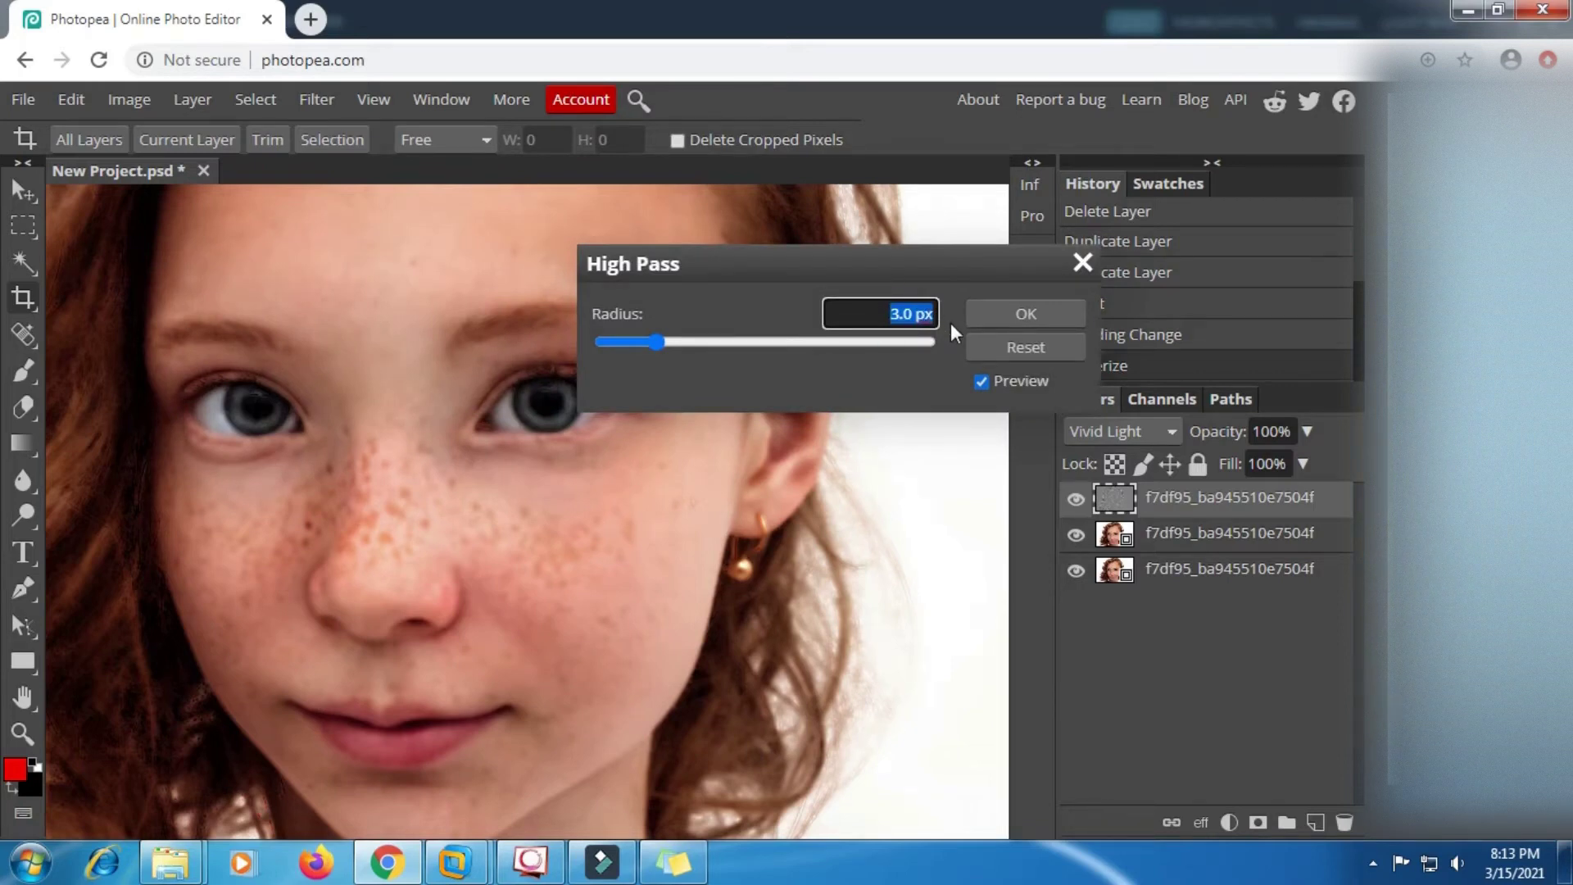
pyautogui.write('8')
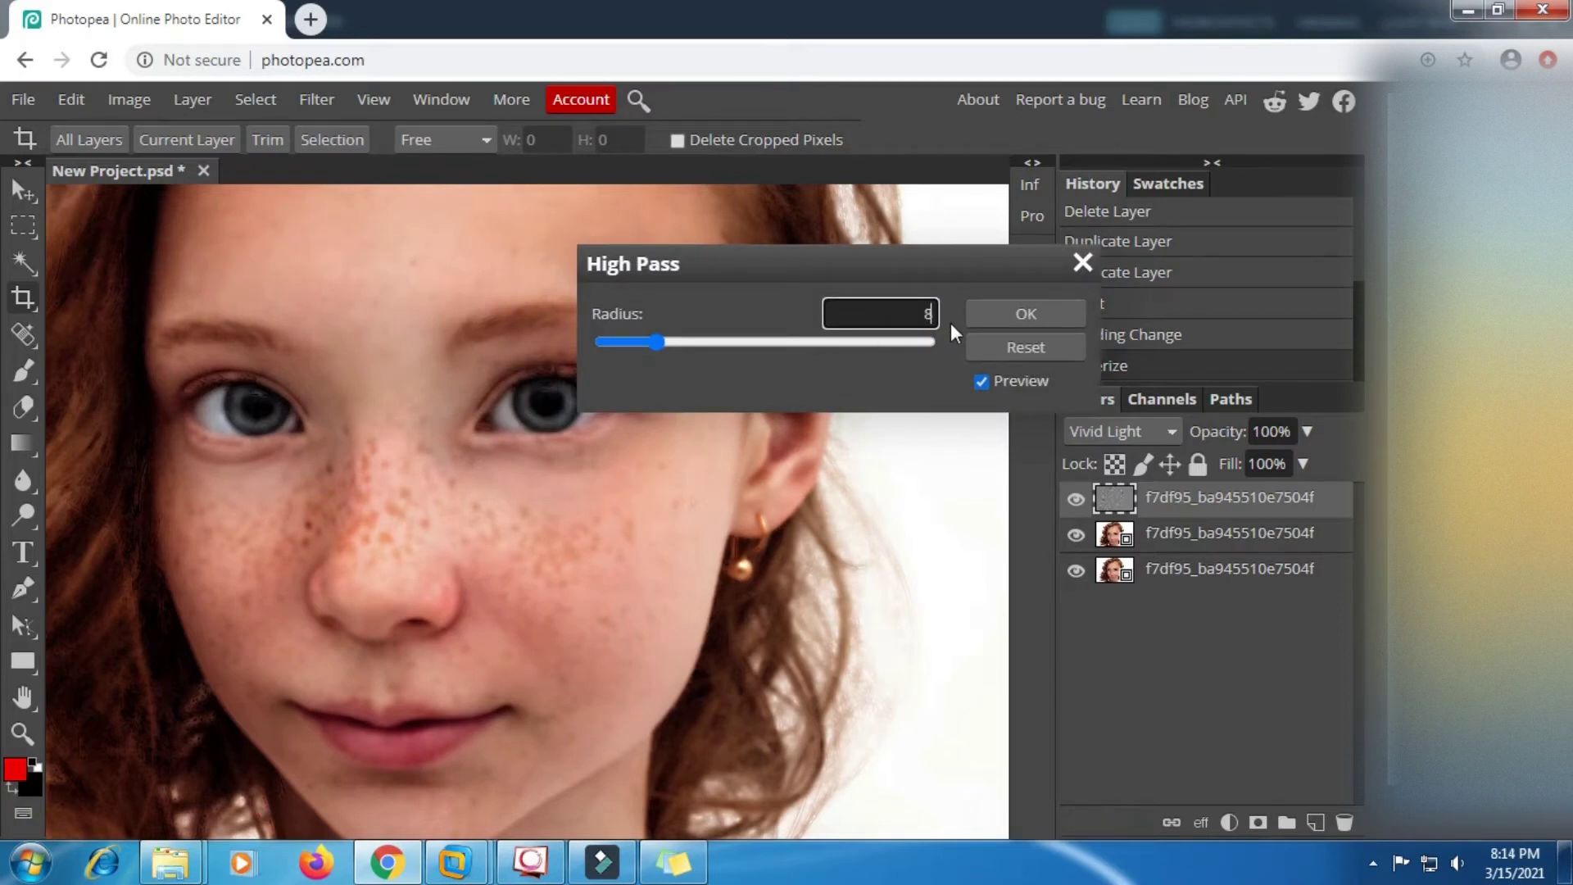
pyautogui.click(921, 375)
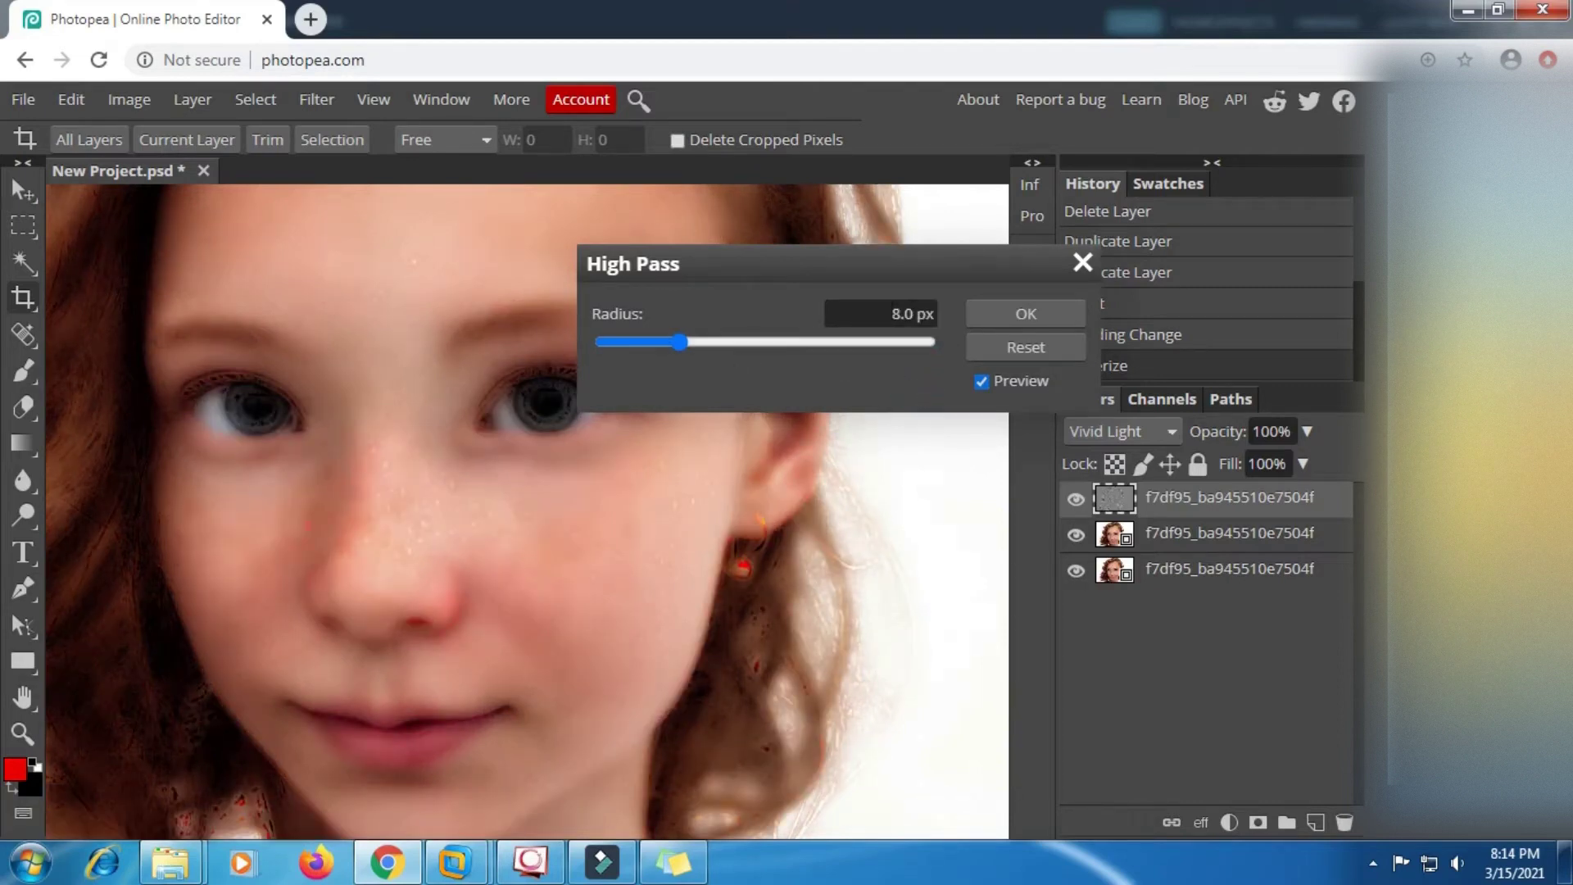
# Try a High Pass radius of 6 px on the top layer.
pyautogui.click(875, 311)
pyautogui.moveTo(875, 311); pyautogui.dragTo(925, 316)
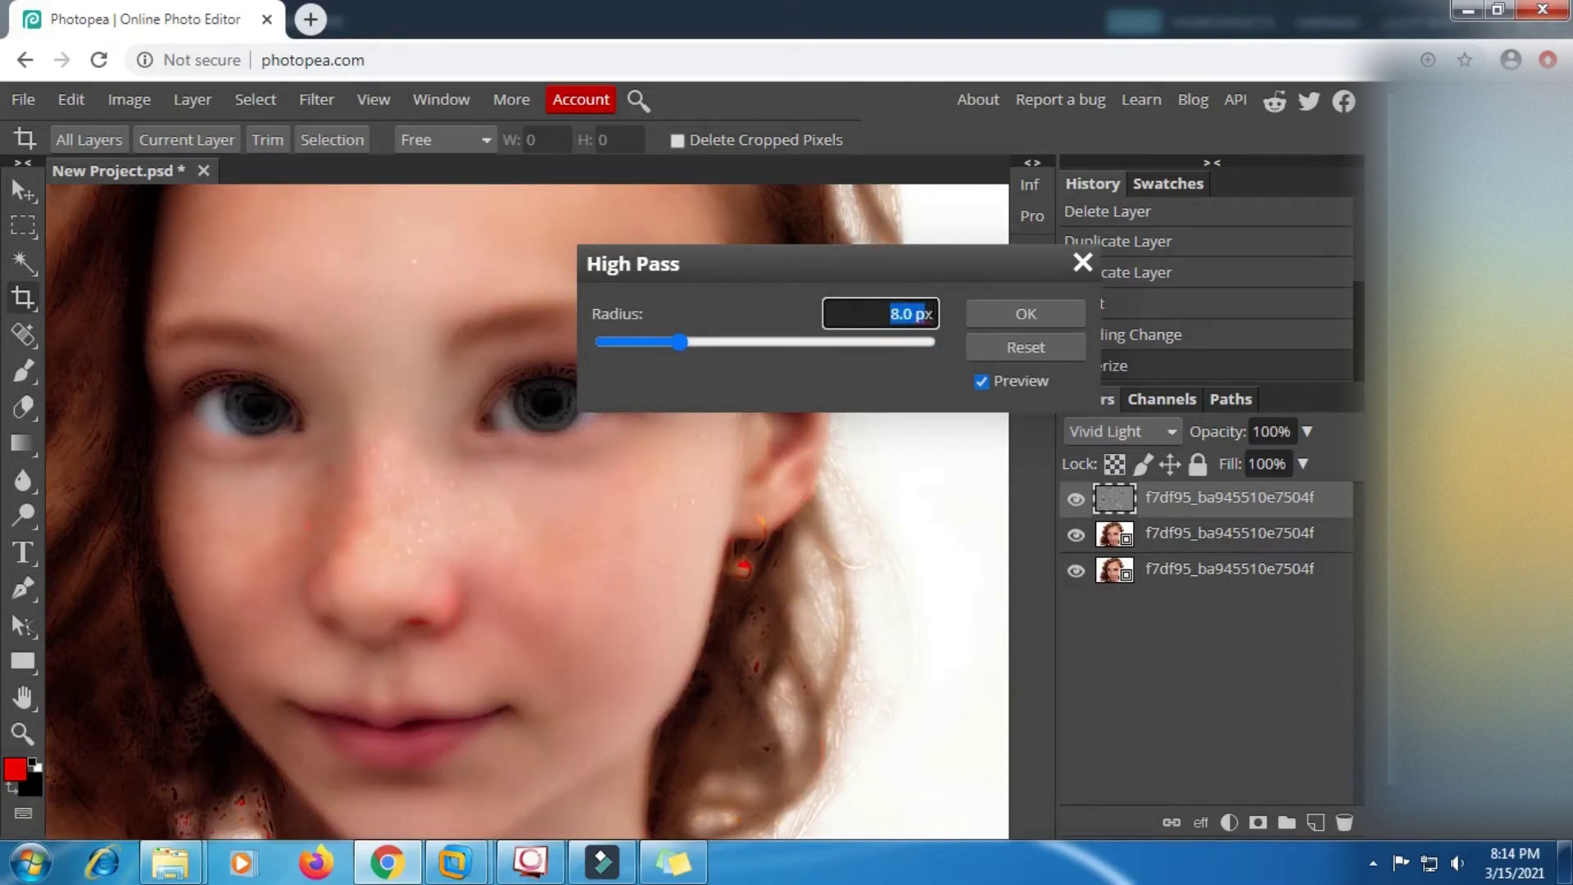
pyautogui.write('3x')
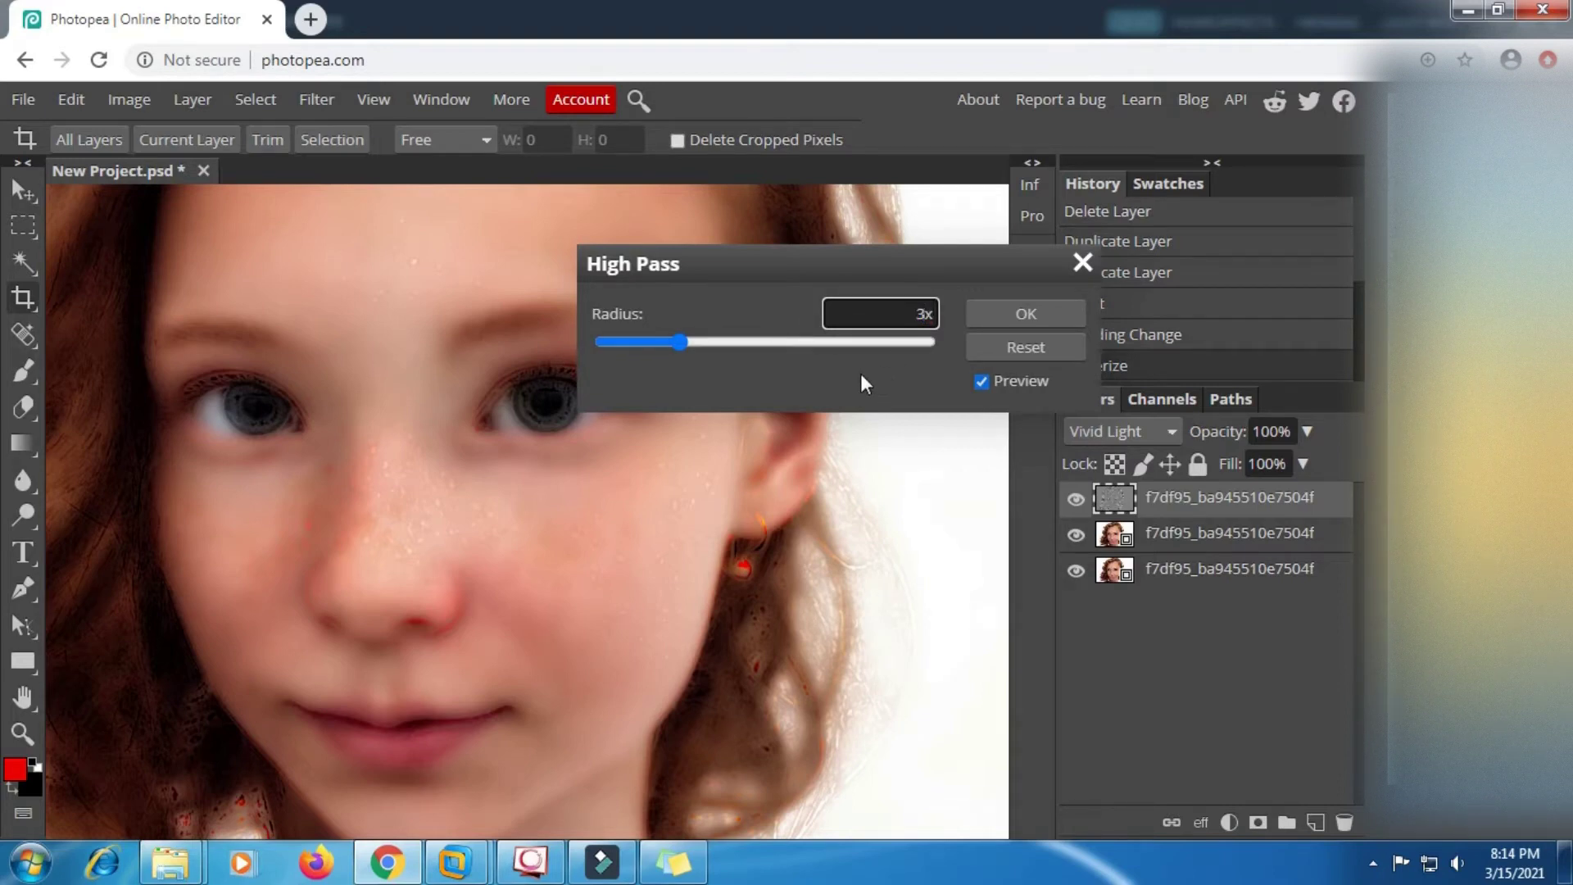
pyautogui.moveTo(901, 314); pyautogui.dragTo(946, 313)
pyautogui.write('4')
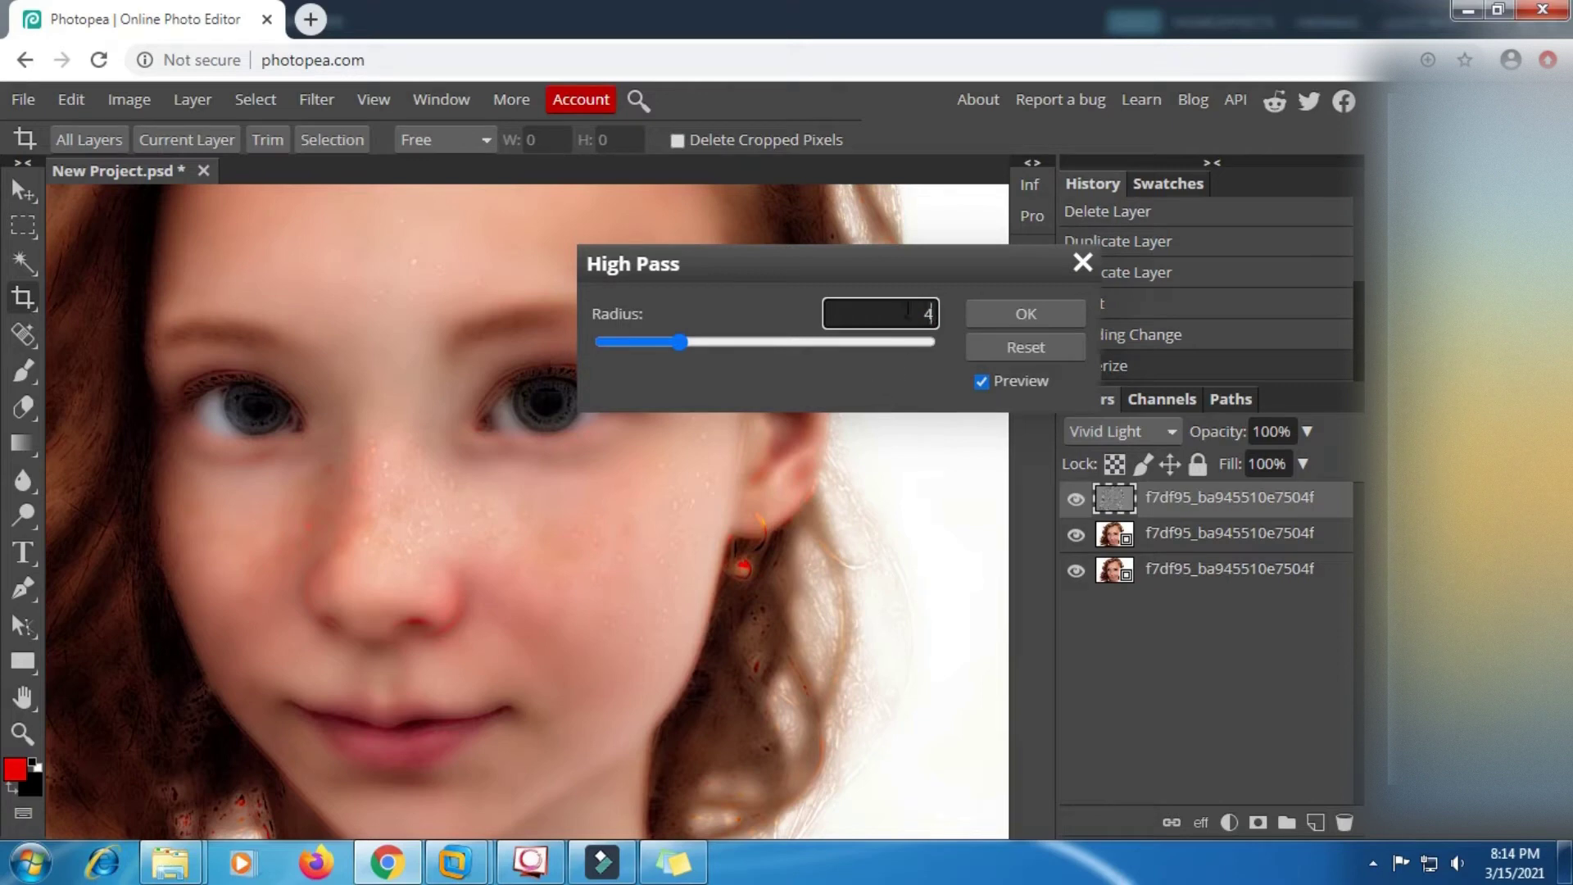
pyautogui.write('6')
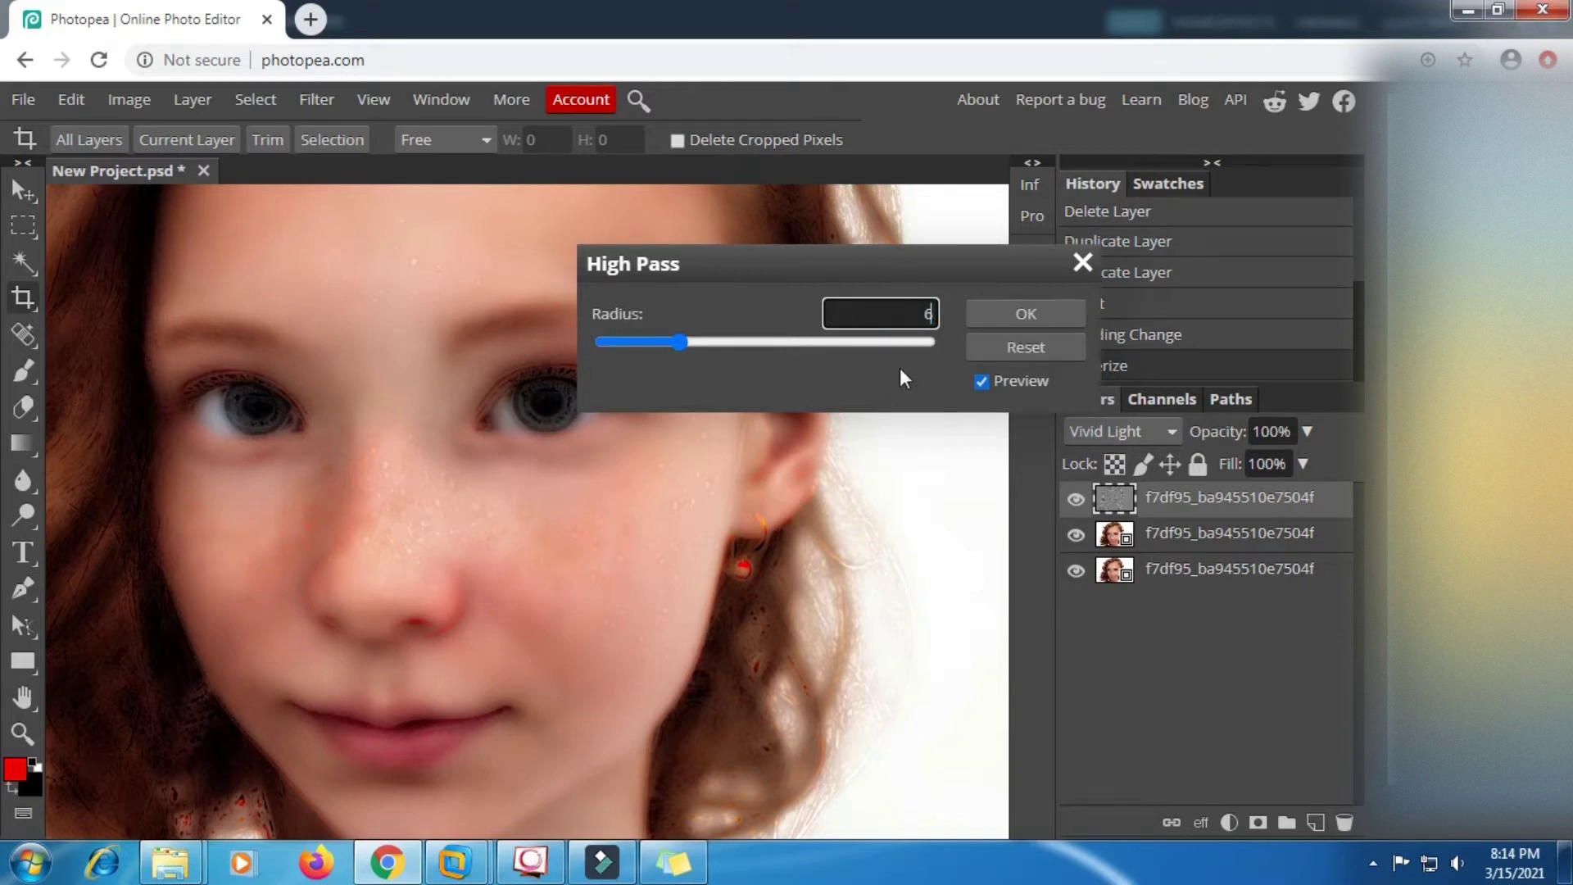
pyautogui.click(871, 383)
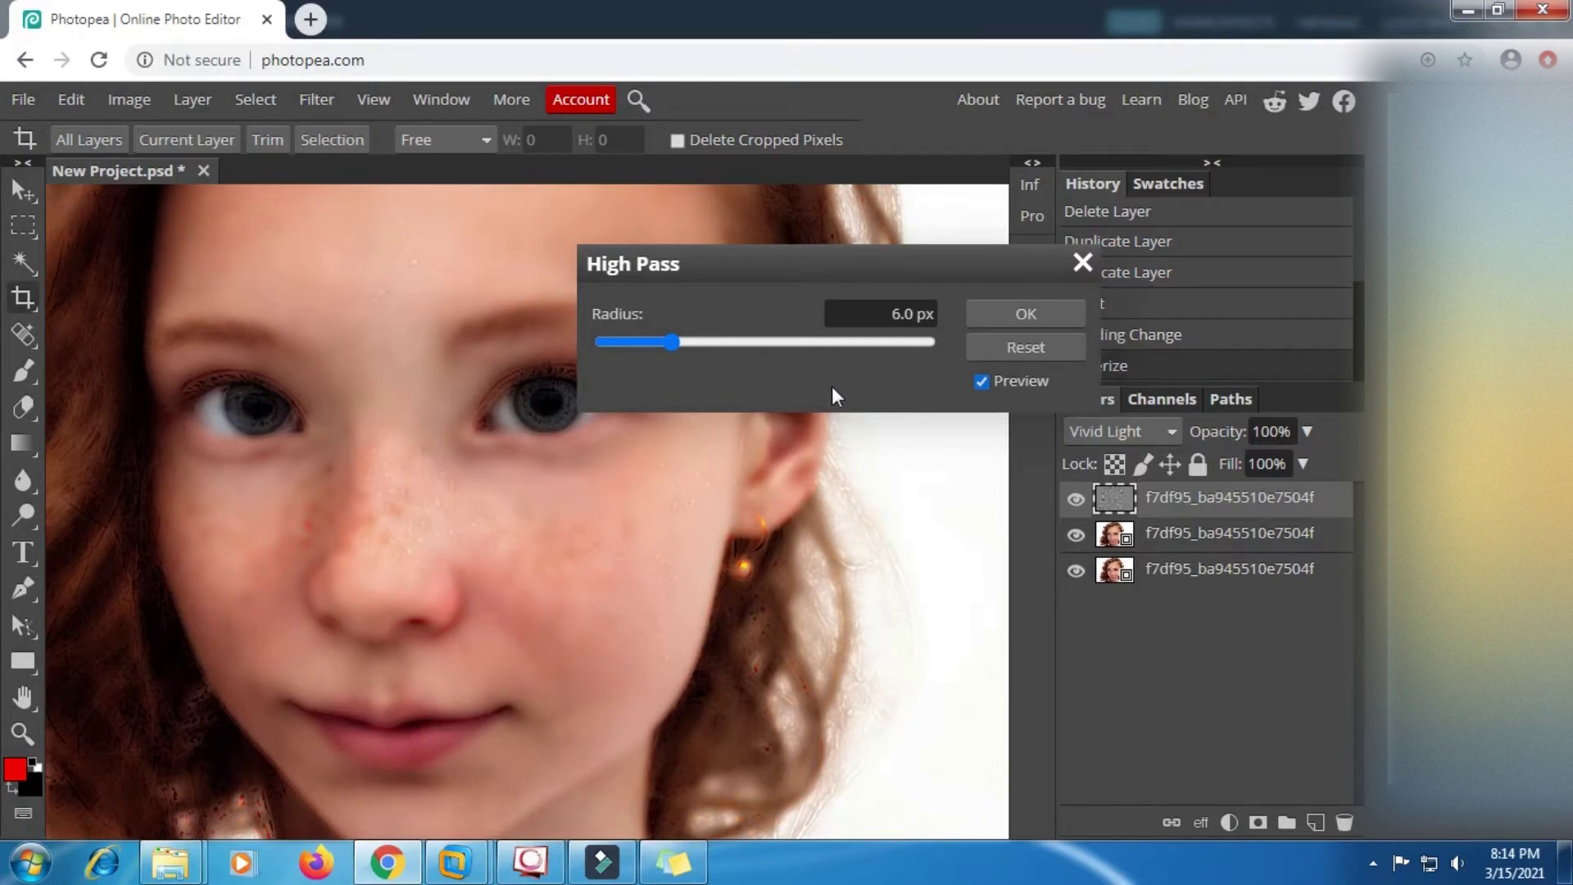
# Compare nearby radius values in the preview, set the High Pass radius to 5.1 px and apply the filter.
pyautogui.click(873, 311)
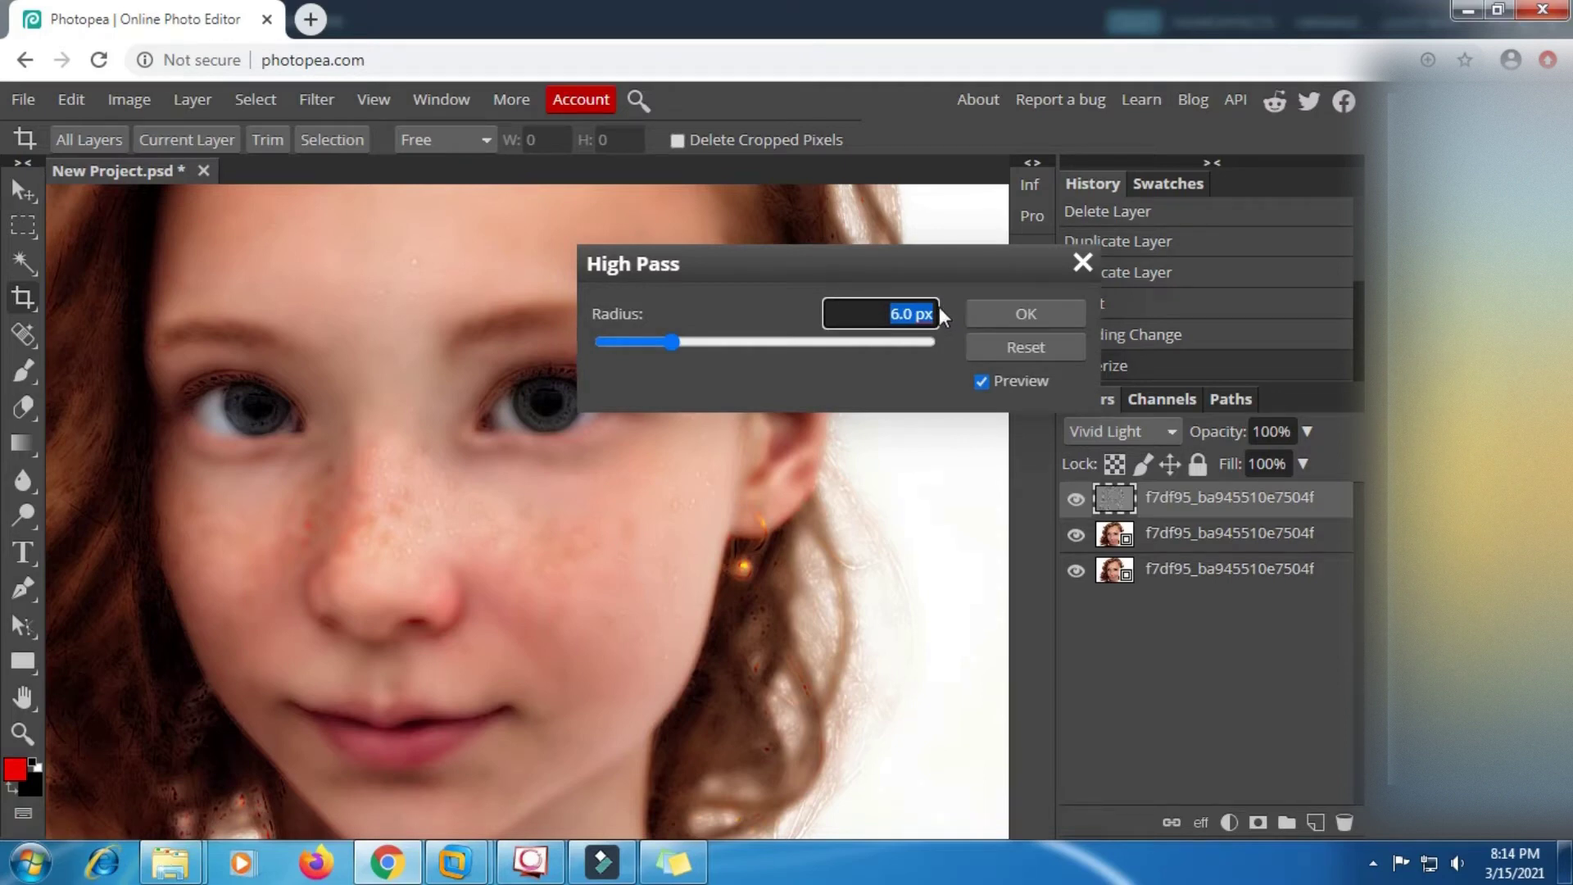
pyautogui.write('5')
pyautogui.click(888, 367)
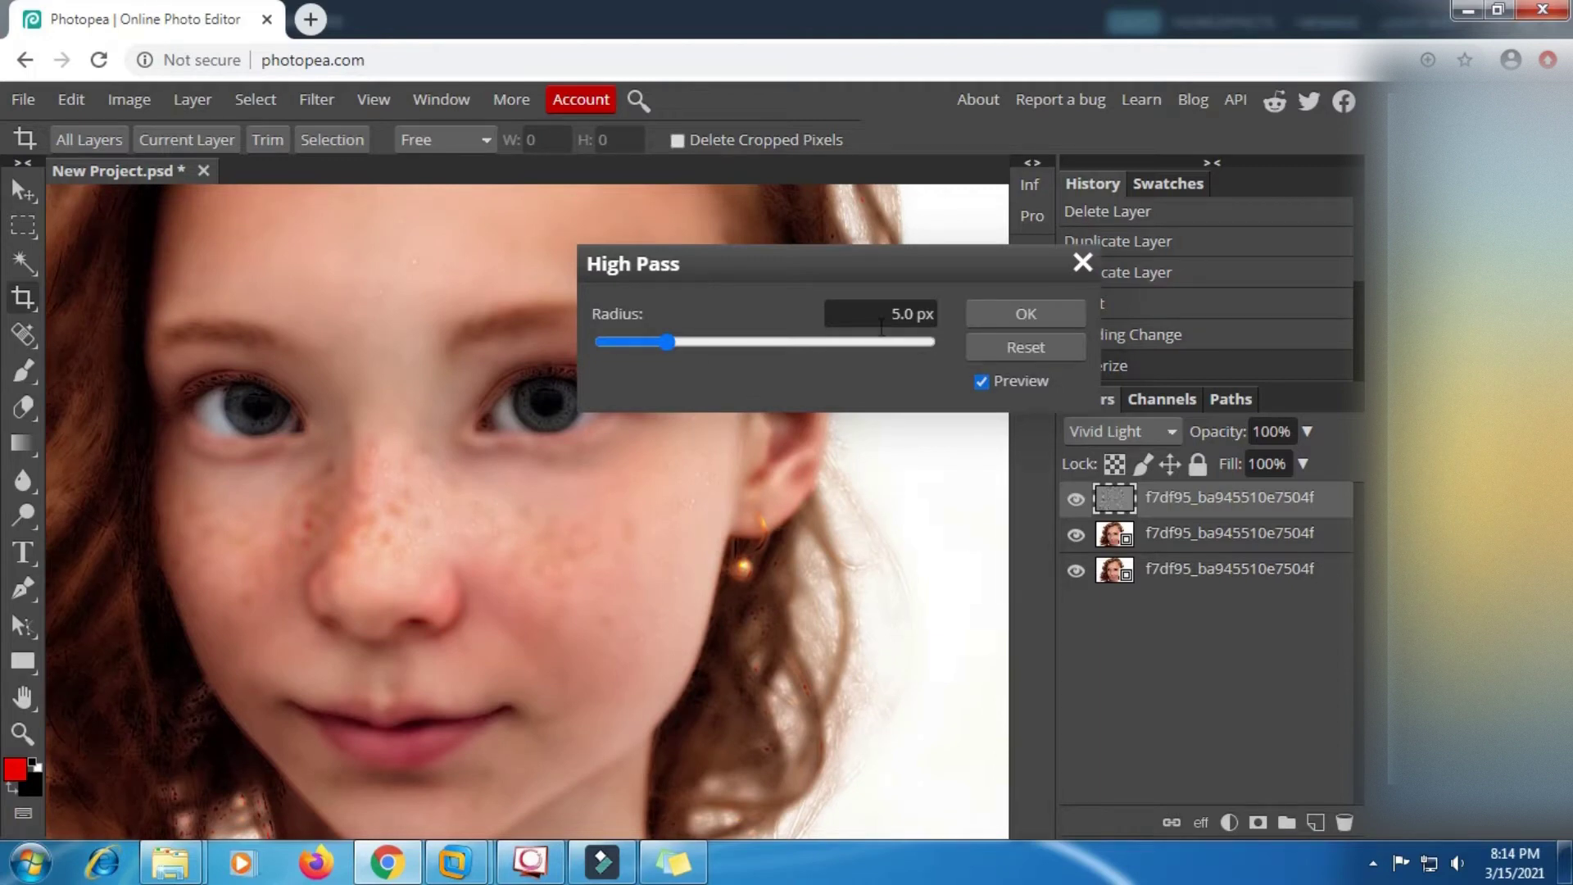
pyautogui.click(918, 322)
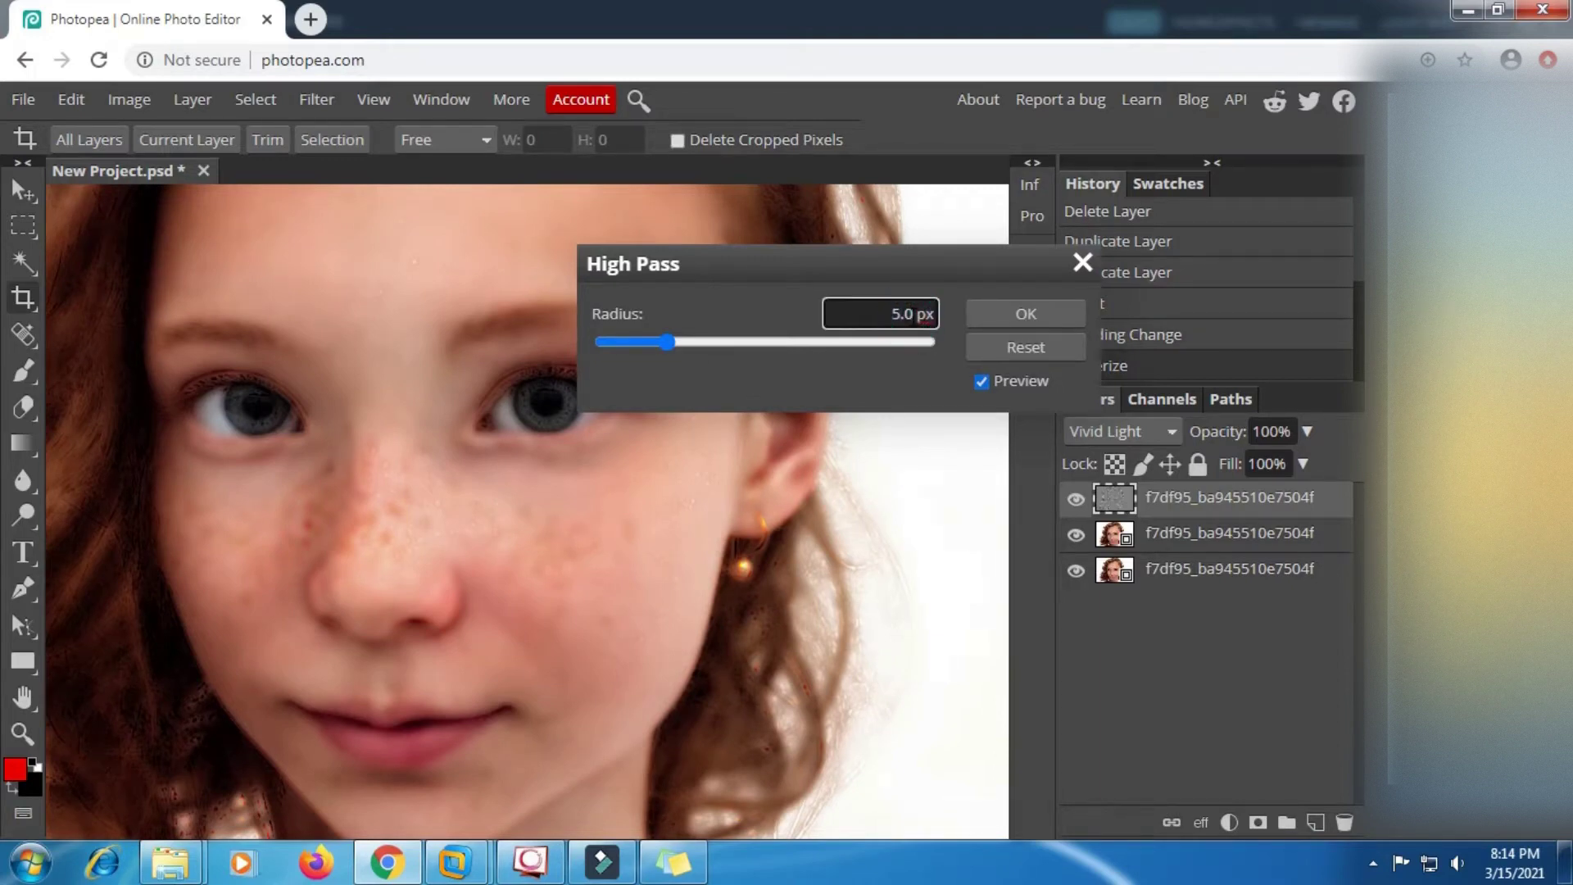
pyautogui.press('Up')
pyautogui.press('Up')
pyautogui.press('Up')
pyautogui.press('Up')
pyautogui.press('Up')
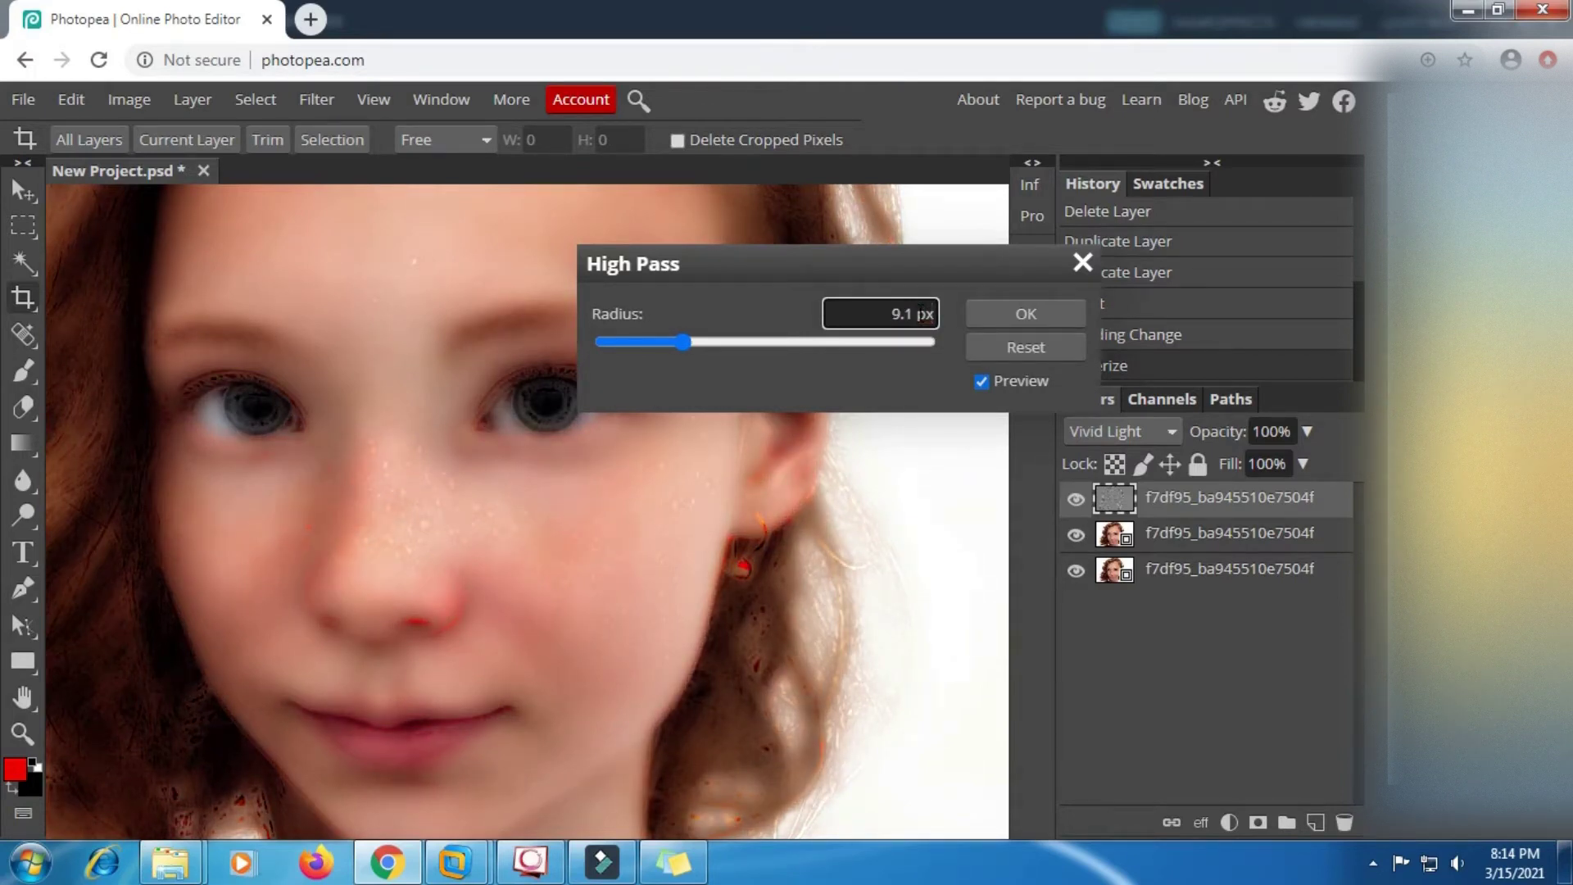
pyautogui.press('Down')
pyautogui.press('Down')
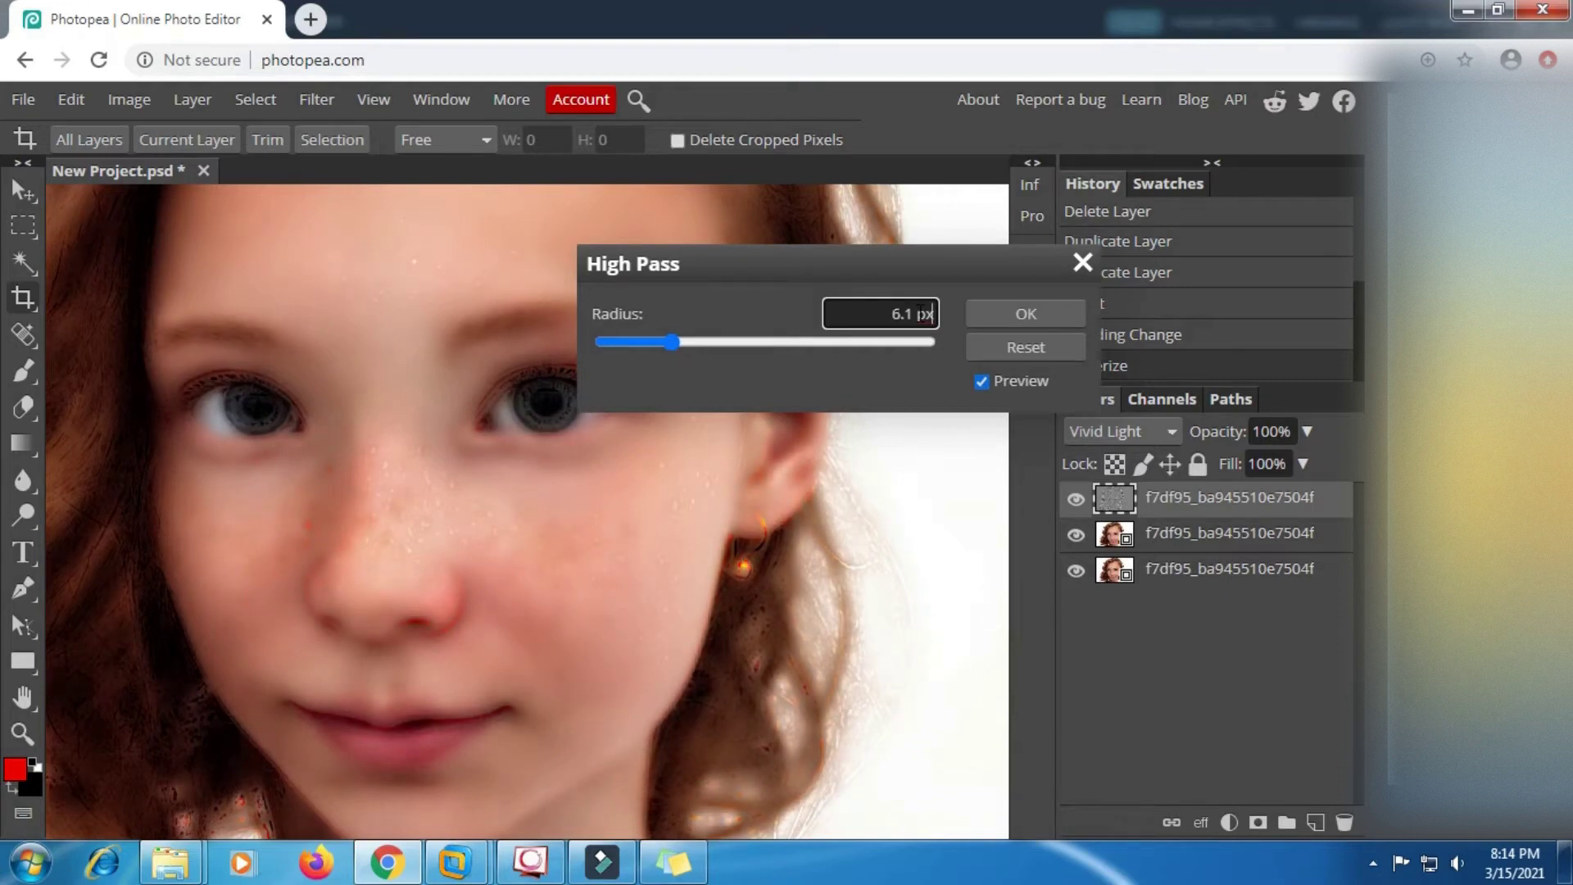
pyautogui.press('Up')
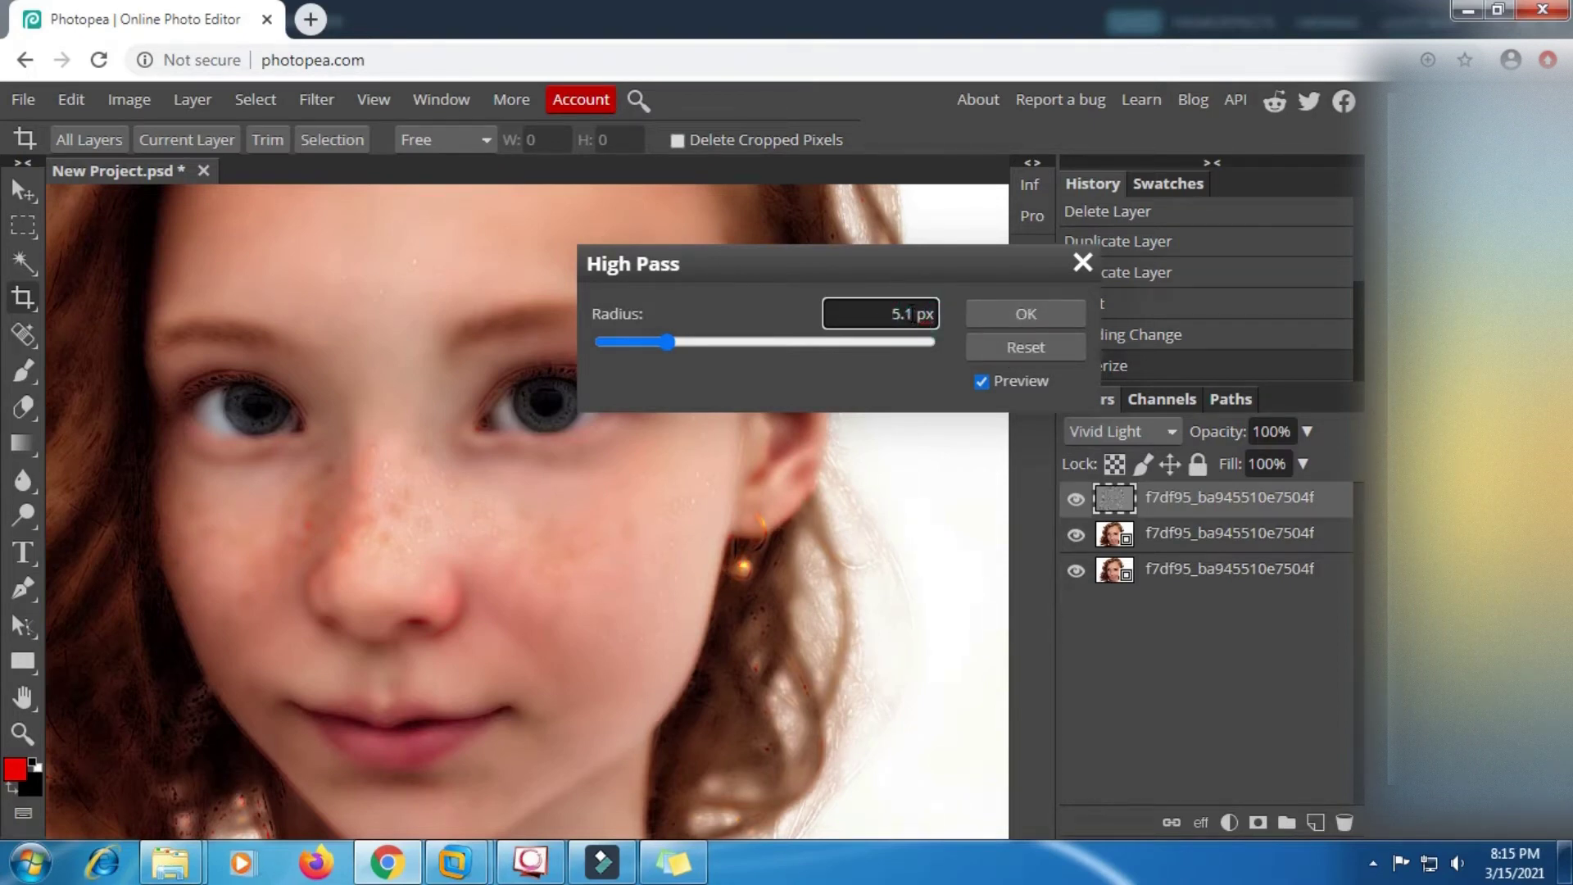
pyautogui.click(1041, 317)
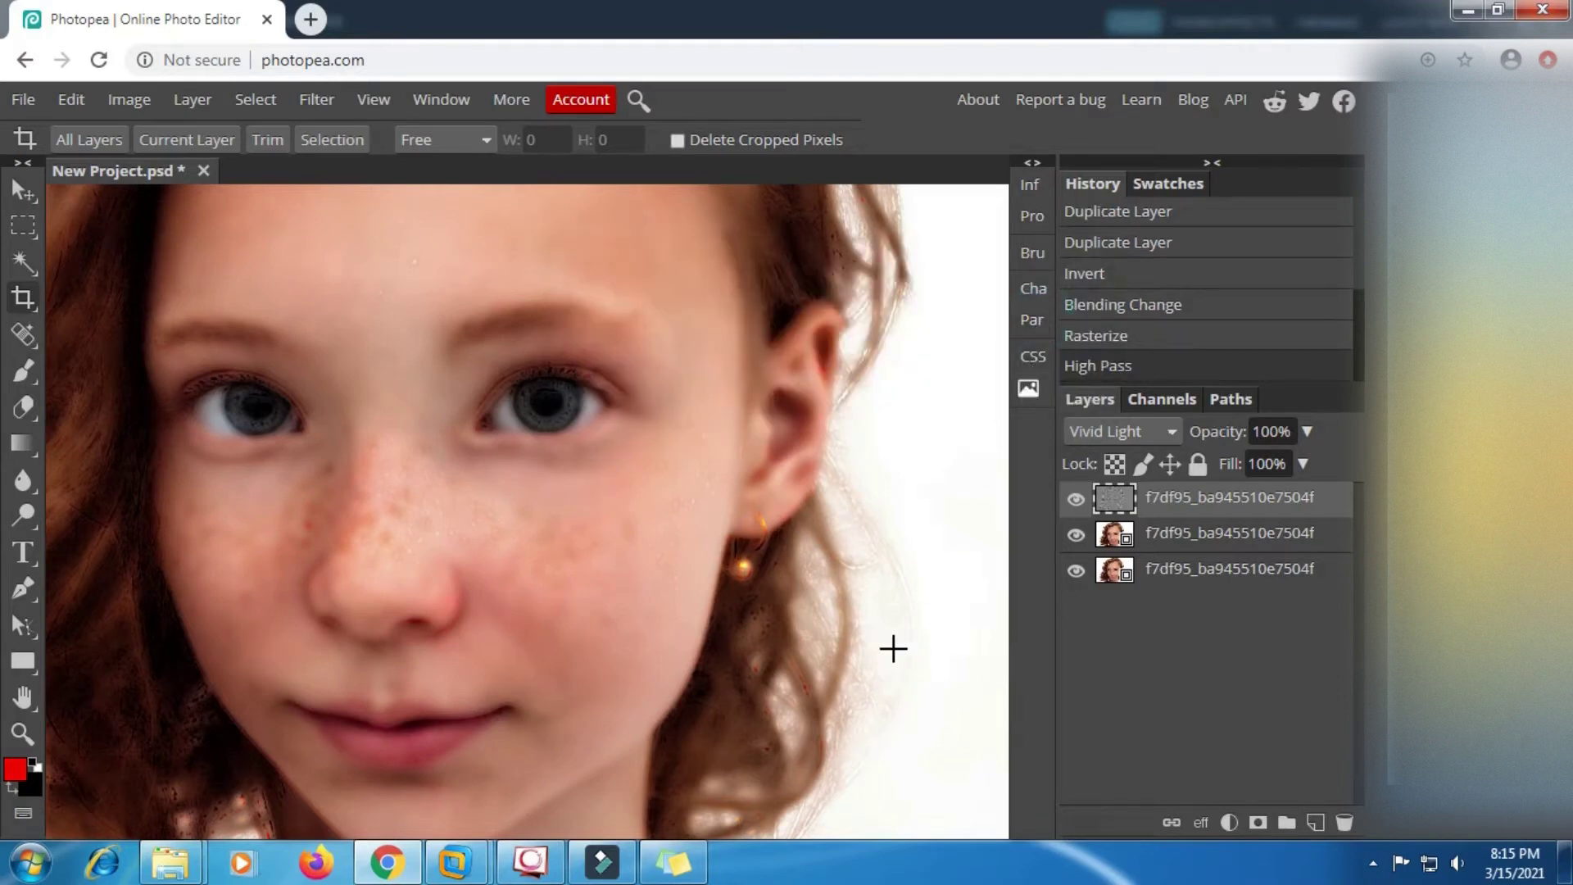
# Mark the mask entry in Sticky Notes and add a raster mask to the high-passed top layer in Photopea.
pyautogui.click(673, 863)
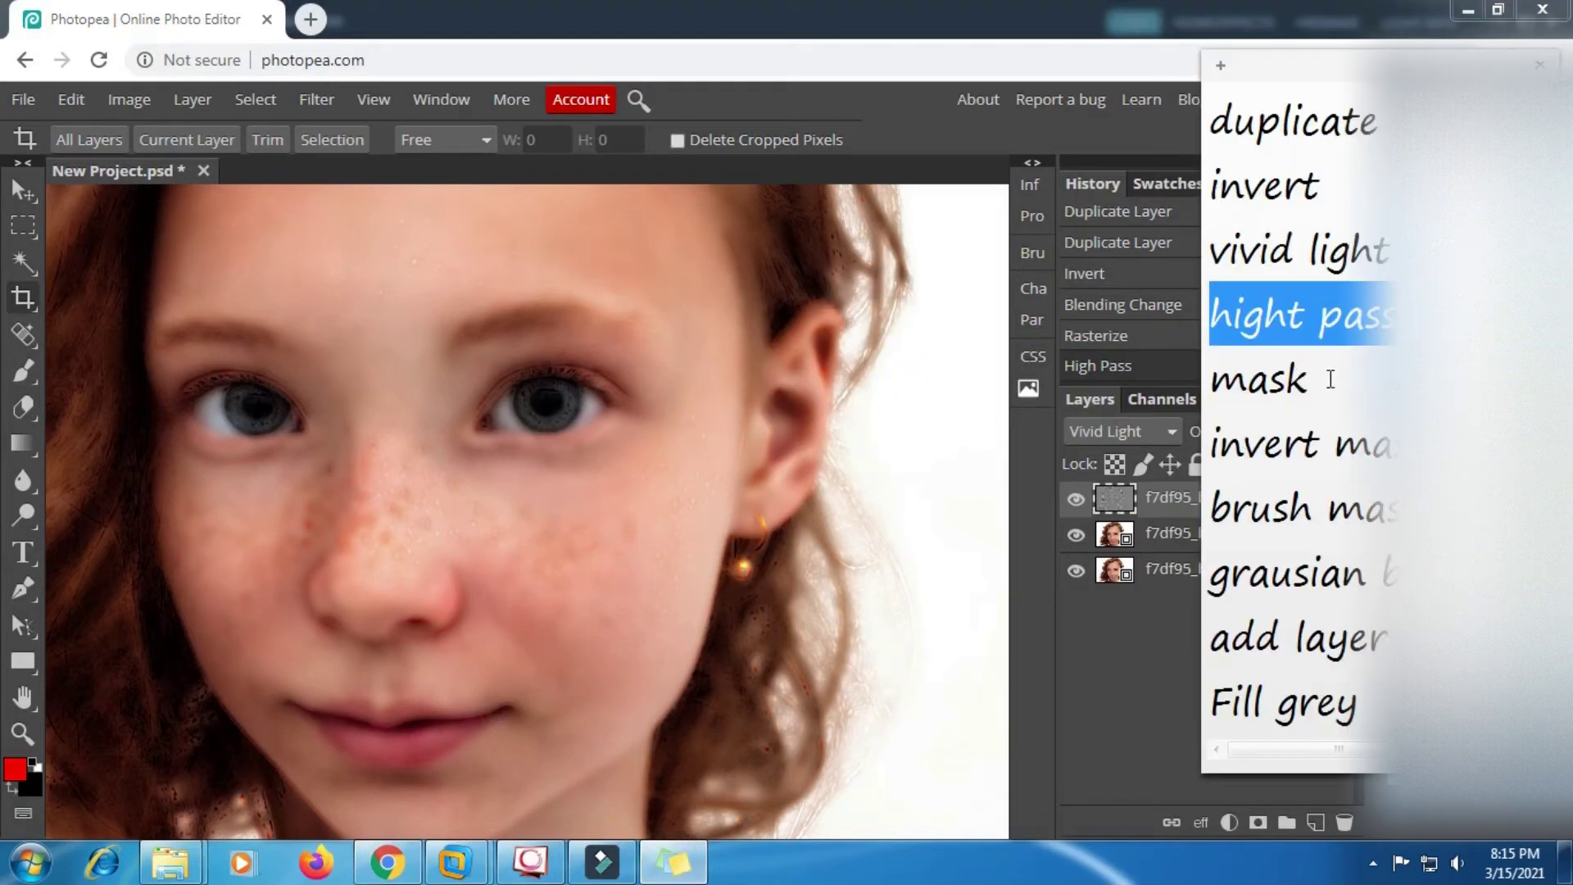
pyautogui.moveTo(1331, 379); pyautogui.dragTo(1203, 386)
pyautogui.click(1065, 654)
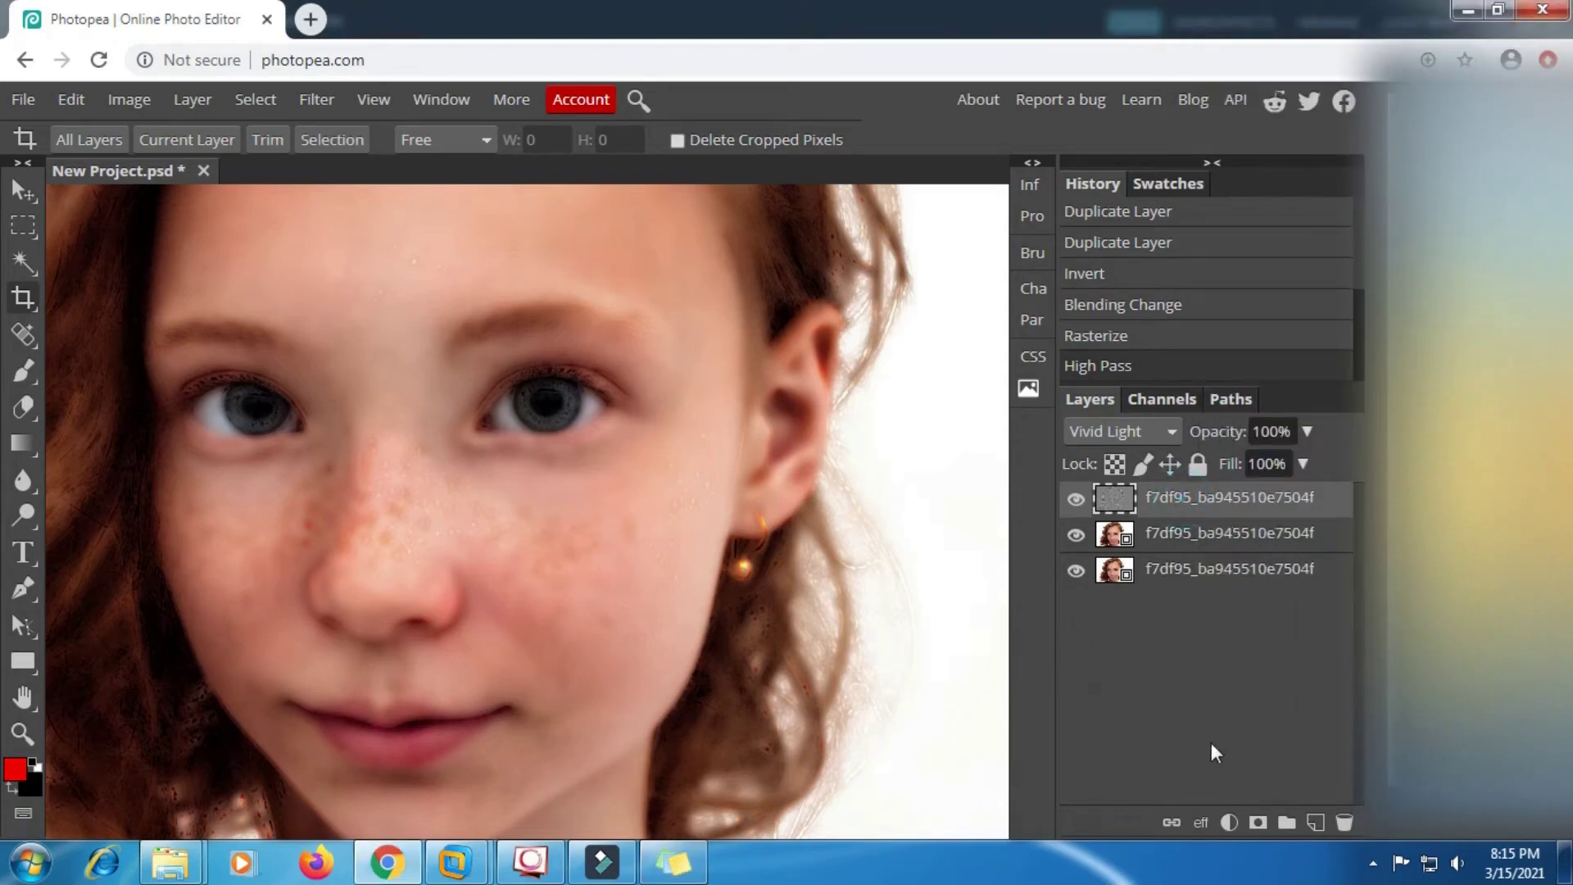
pyautogui.click(1253, 820)
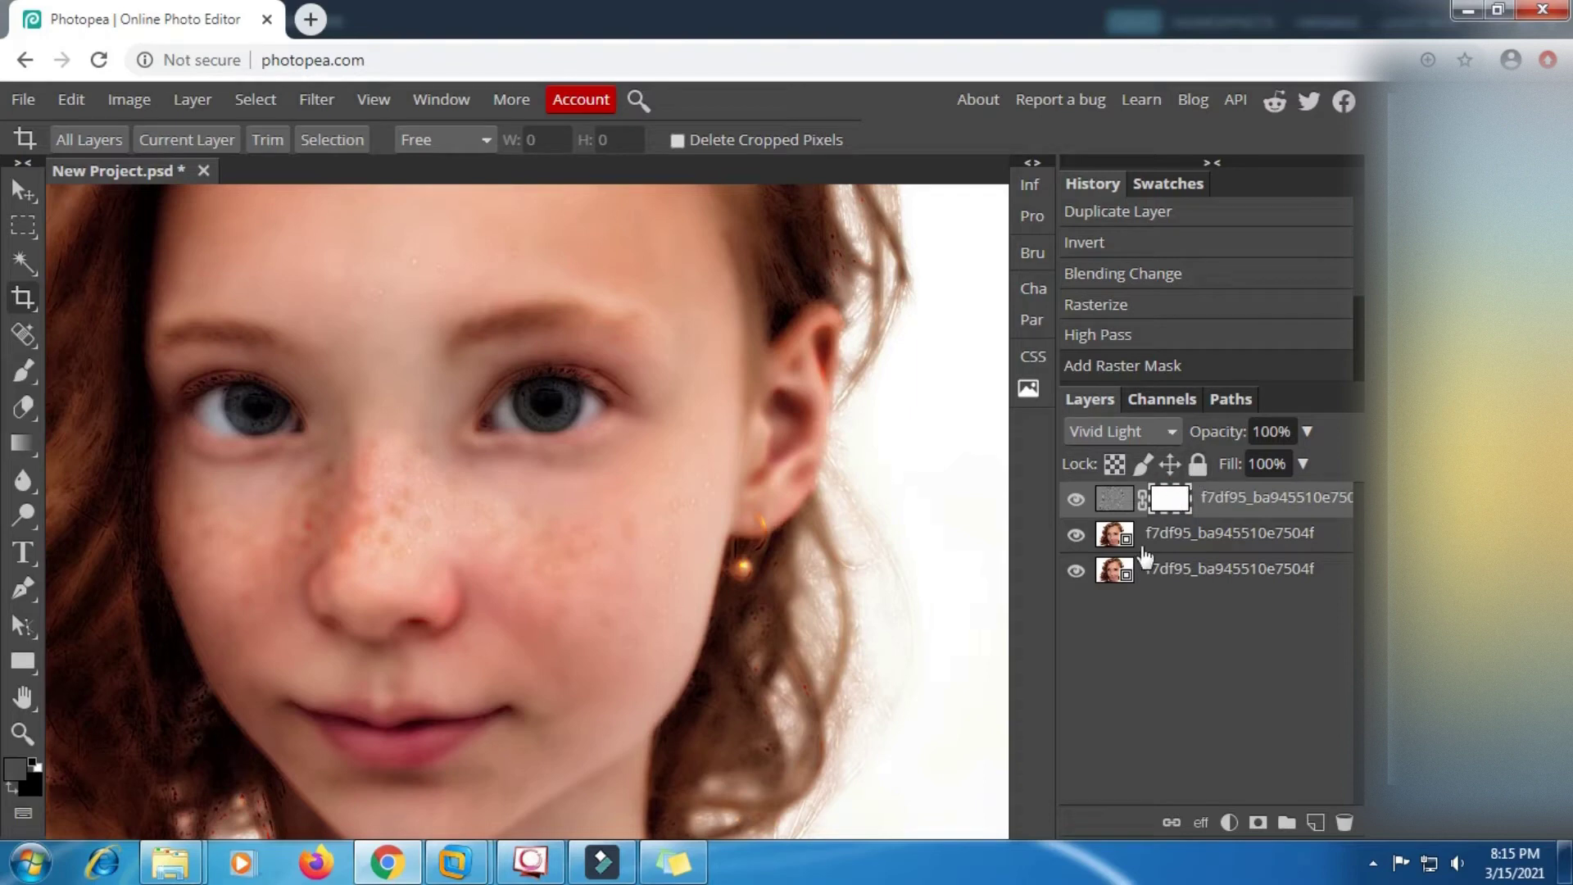
# Mark the invert mask entry in Sticky Notes and invert the top layer's raster mask to black in Photopea.
pyautogui.click(672, 861)
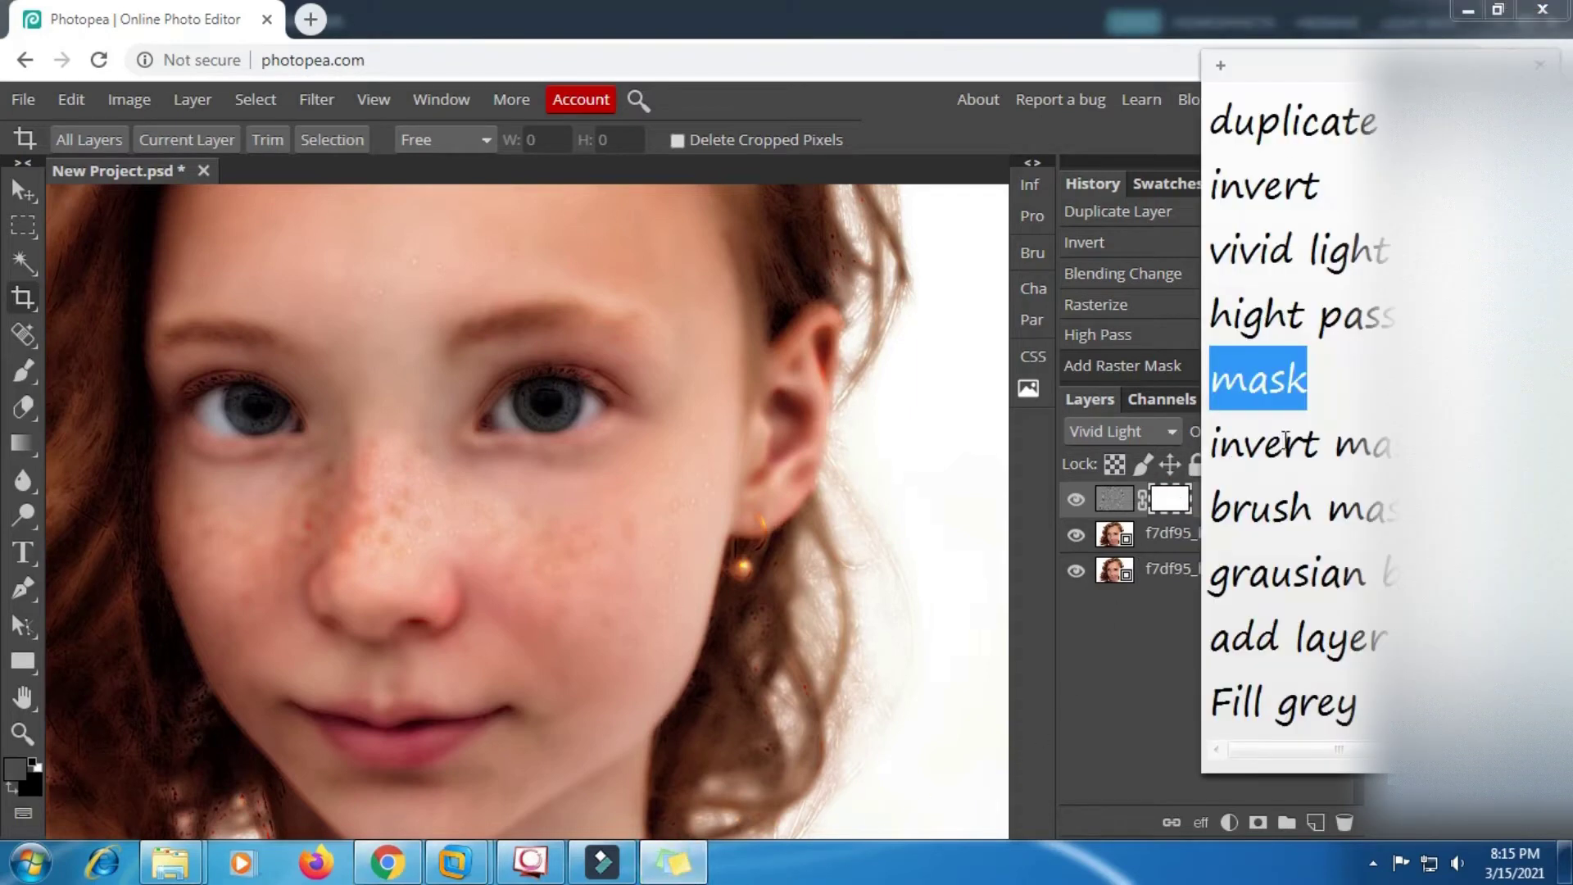
pyautogui.moveTo(1438, 452); pyautogui.dragTo(1221, 460)
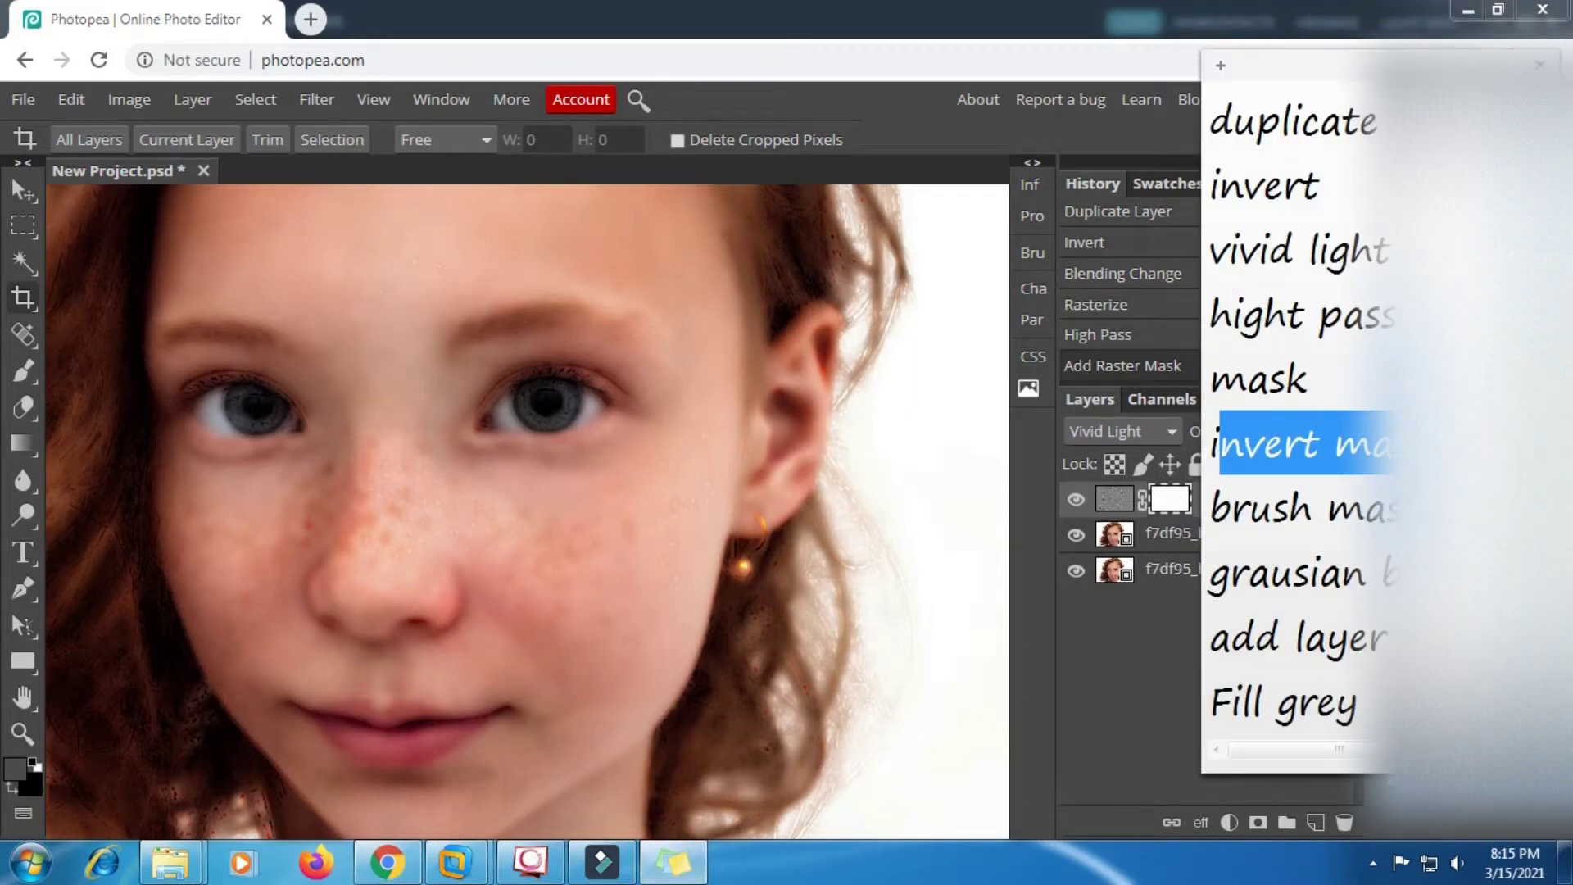
pyautogui.click(1433, 452)
pyautogui.click(1179, 507)
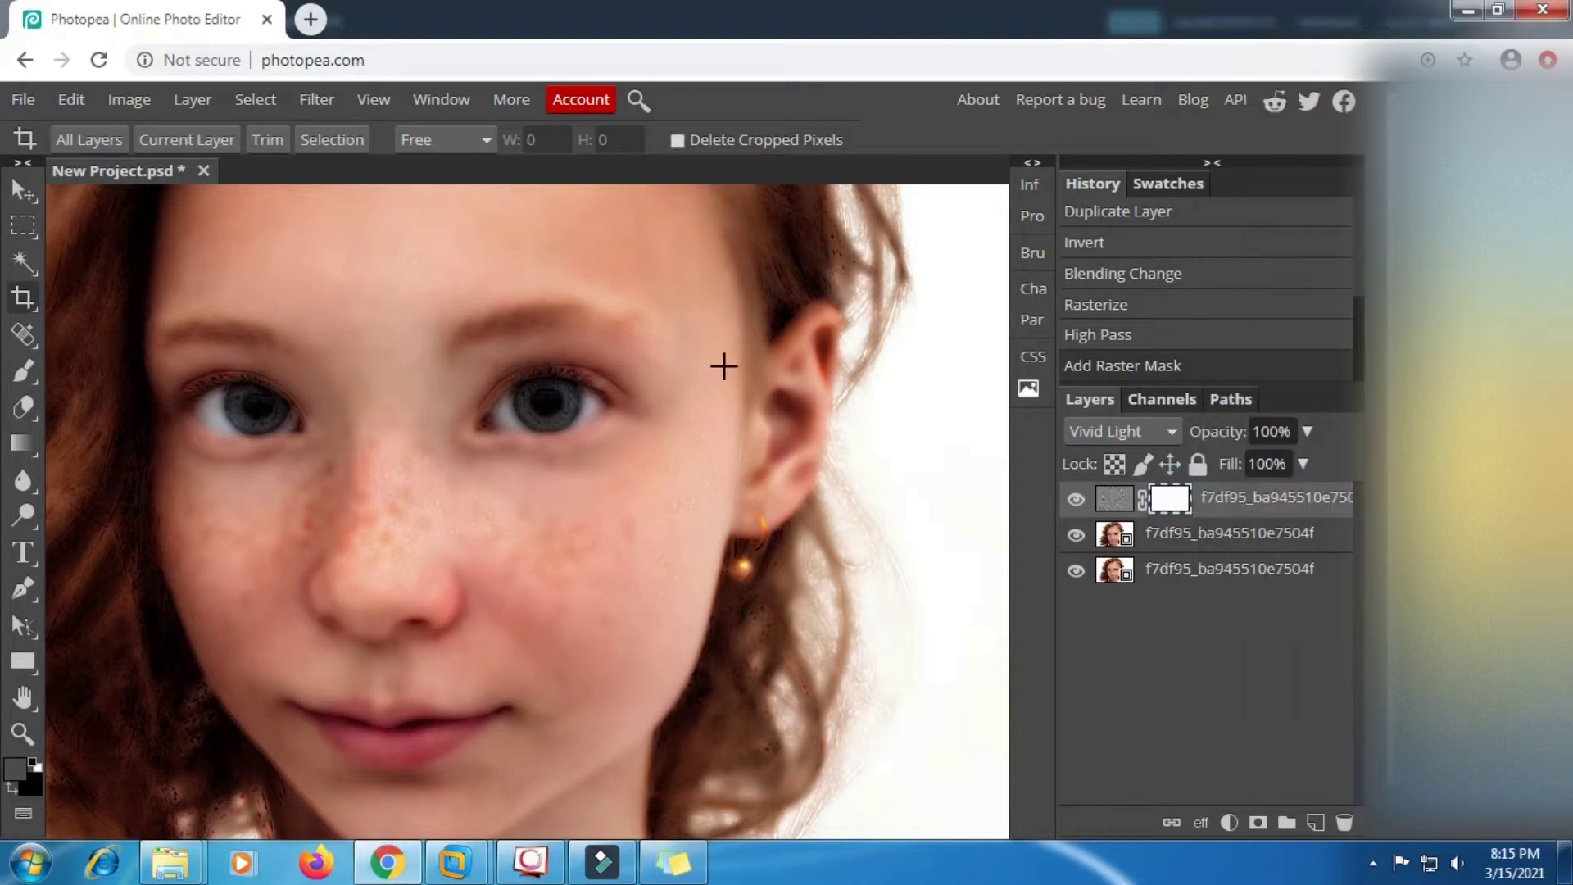
pyautogui.click(129, 101)
pyautogui.moveTo(246, 135)
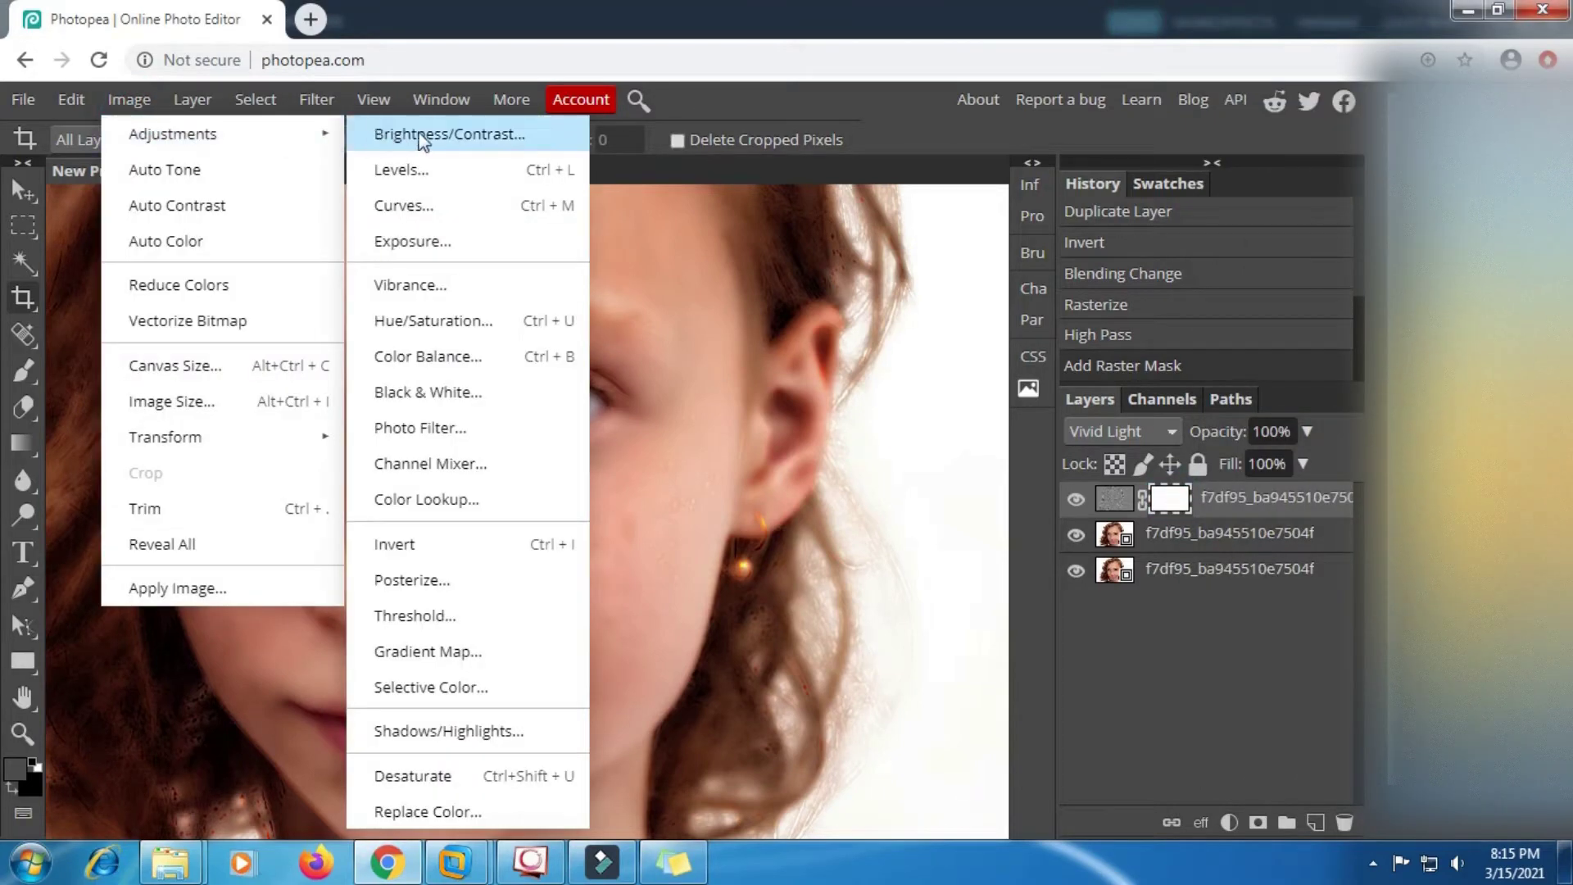
pyautogui.click(482, 544)
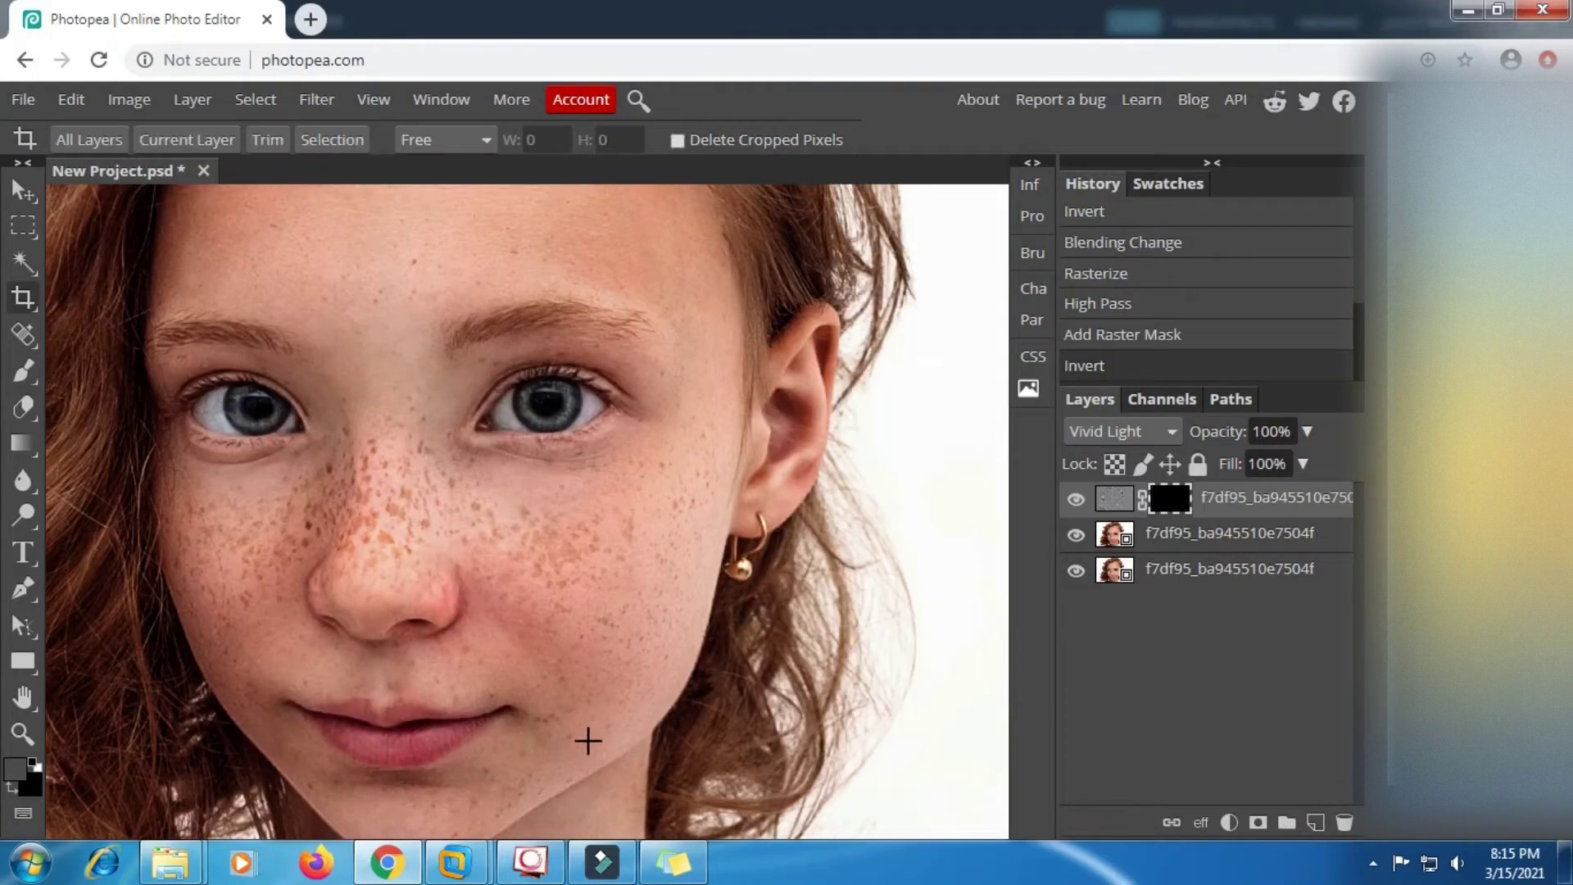
# Mark the brush mask entry in Sticky Notes and set Photopea's foreground color to white (ffffff).
pyautogui.click(673, 862)
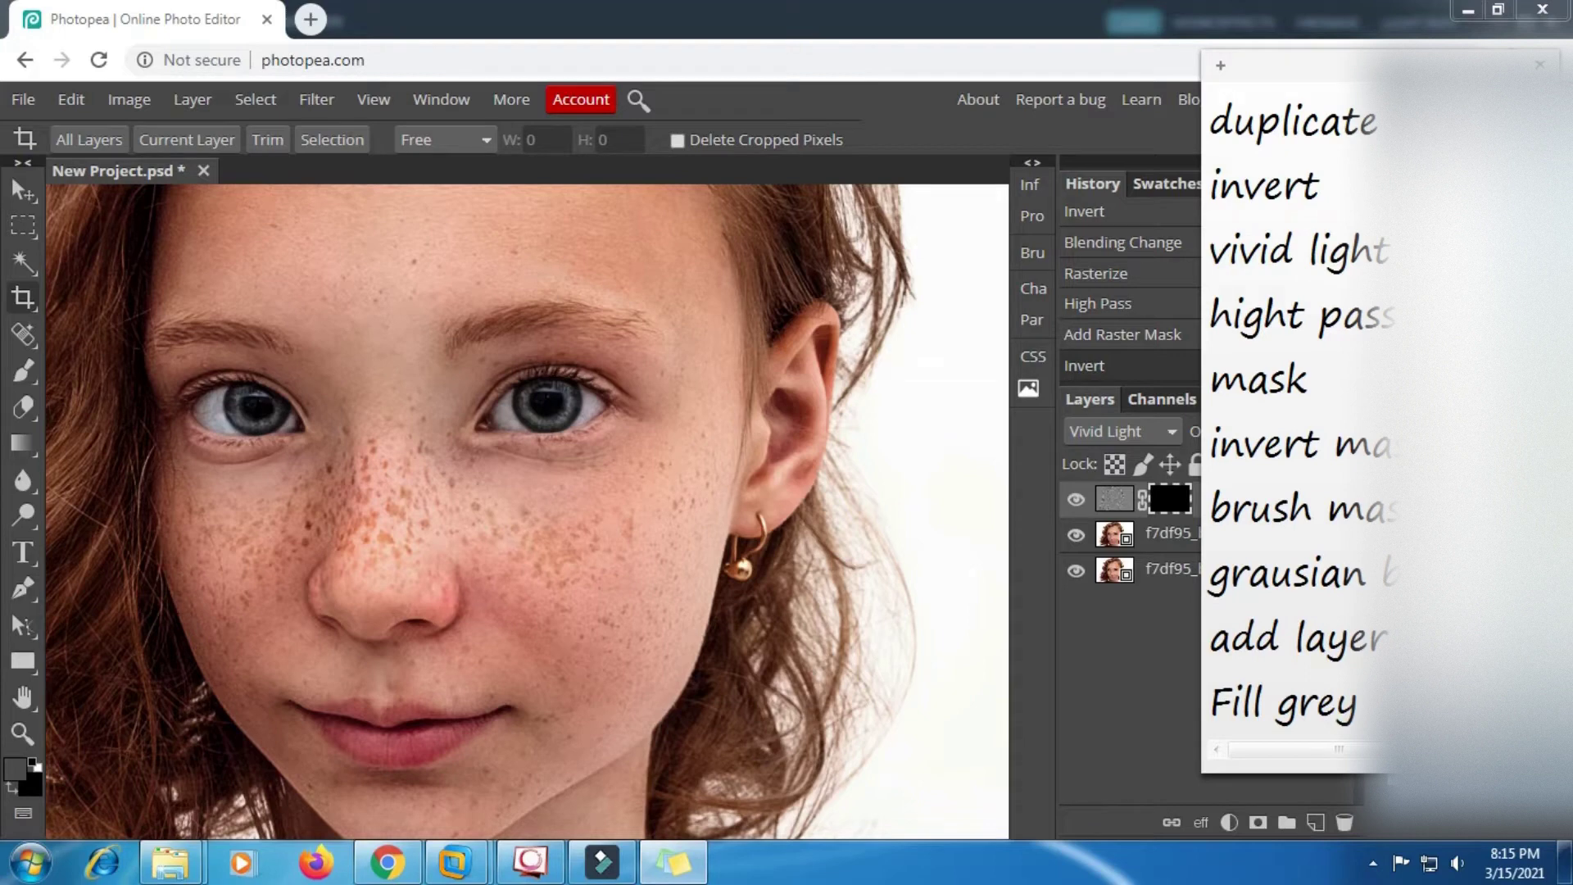
pyautogui.moveTo(1423, 510); pyautogui.dragTo(1200, 525)
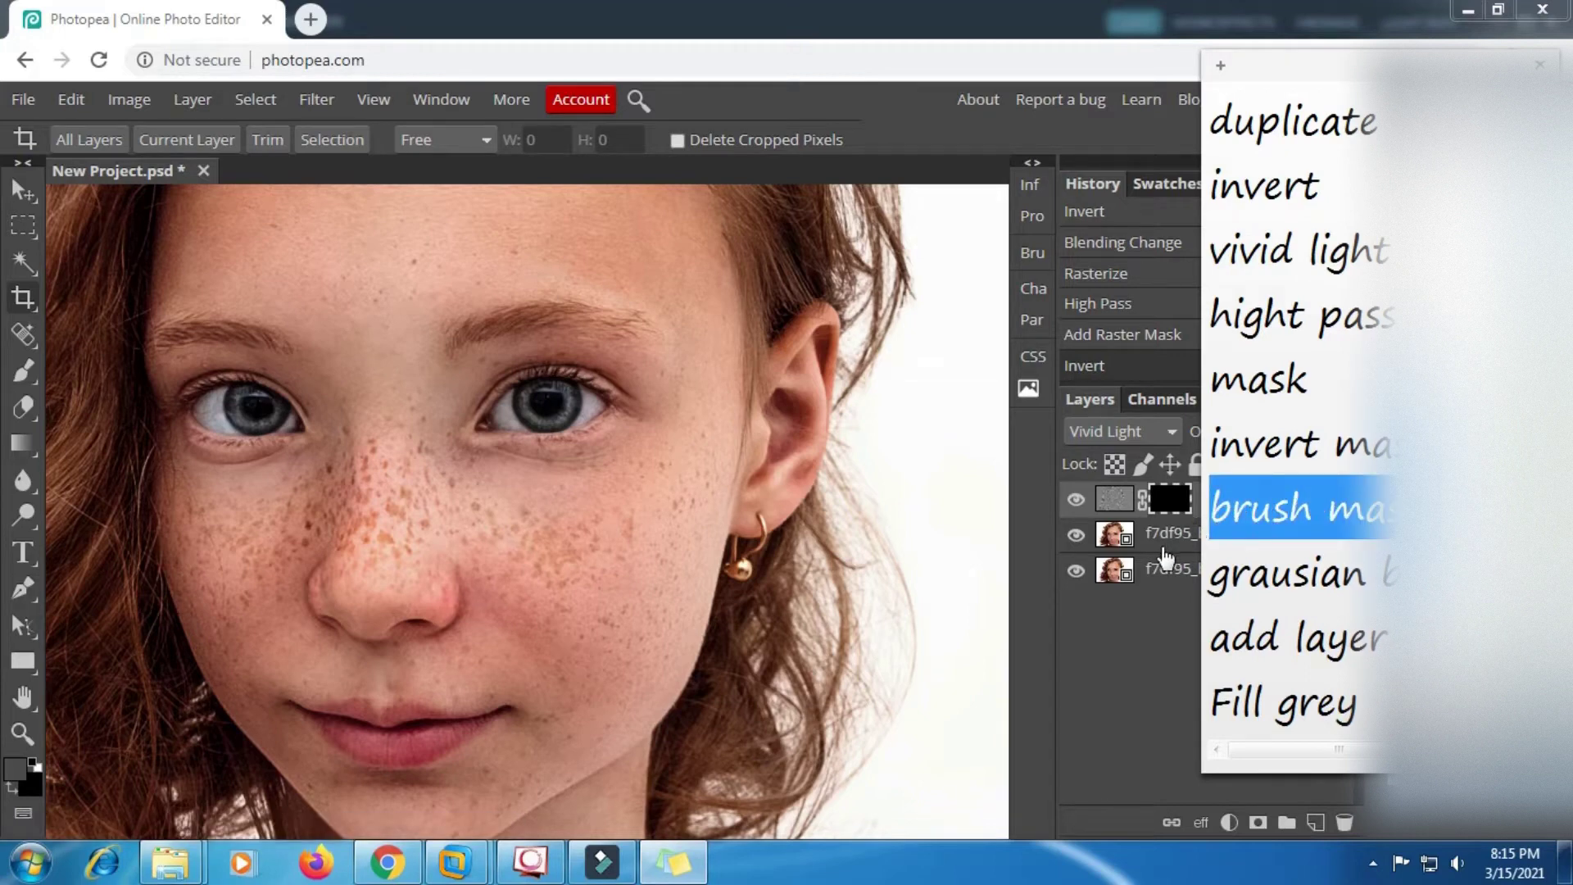
pyautogui.click(1138, 667)
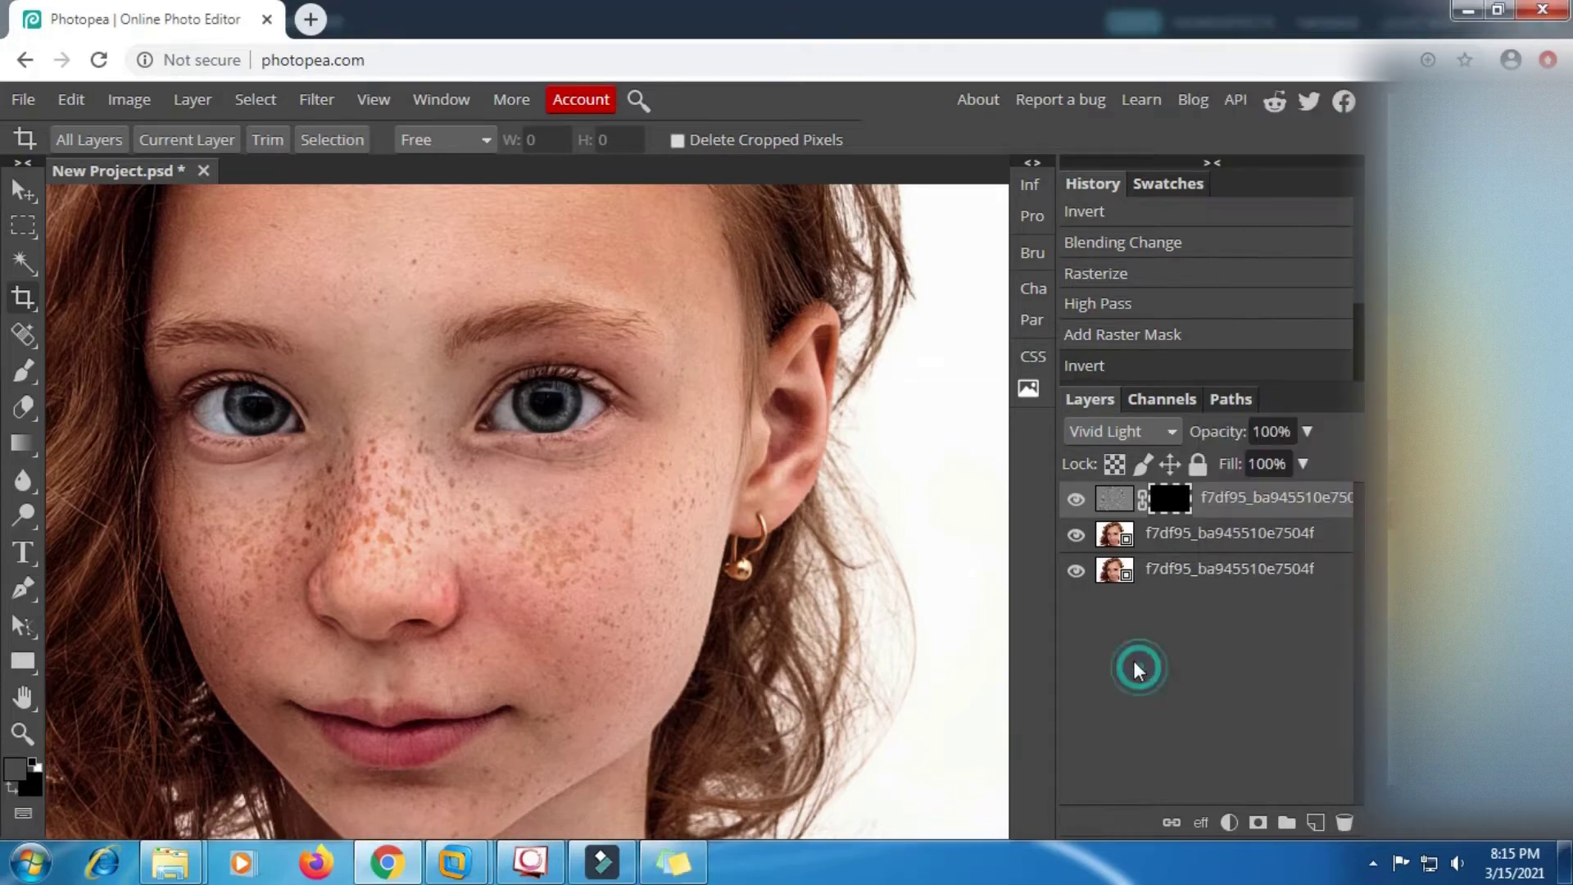
pyautogui.click(34, 765)
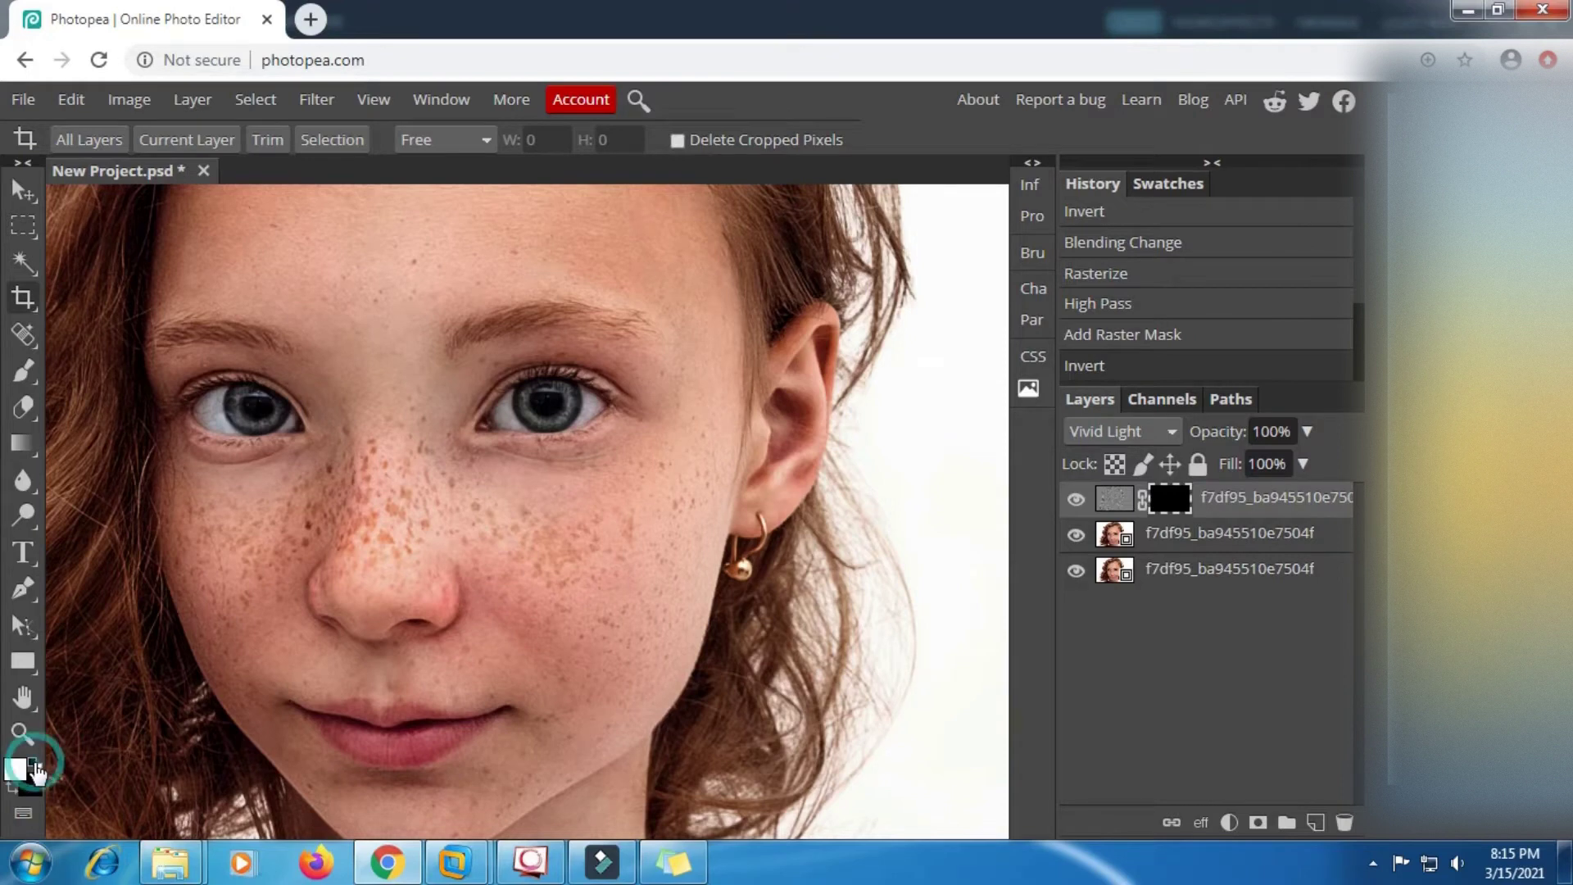
pyautogui.click(17, 771)
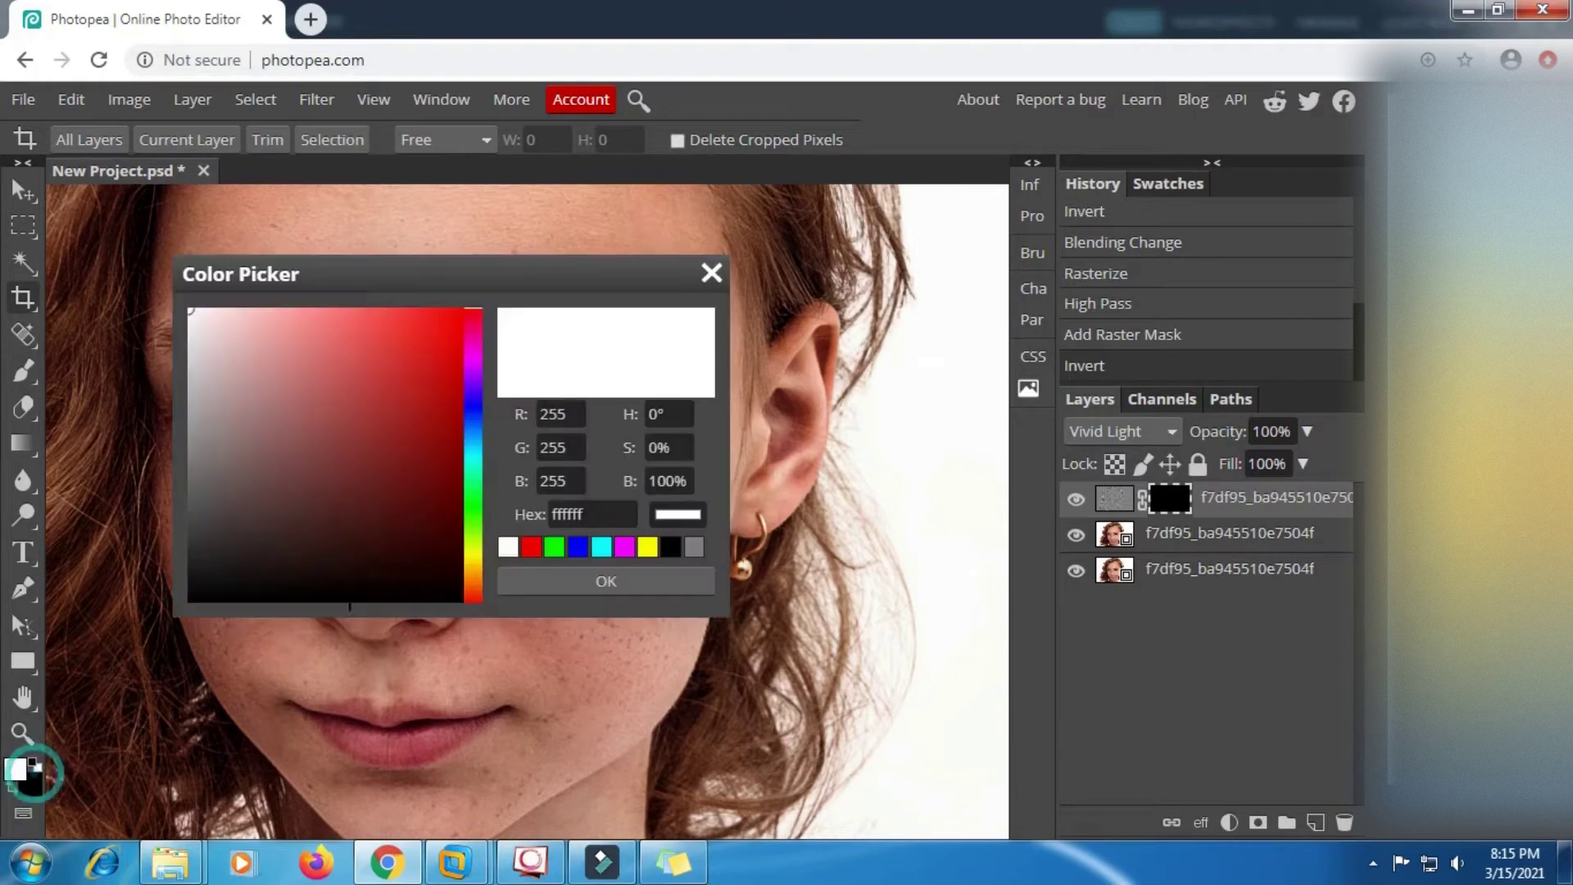
pyautogui.click(195, 310)
pyautogui.click(593, 585)
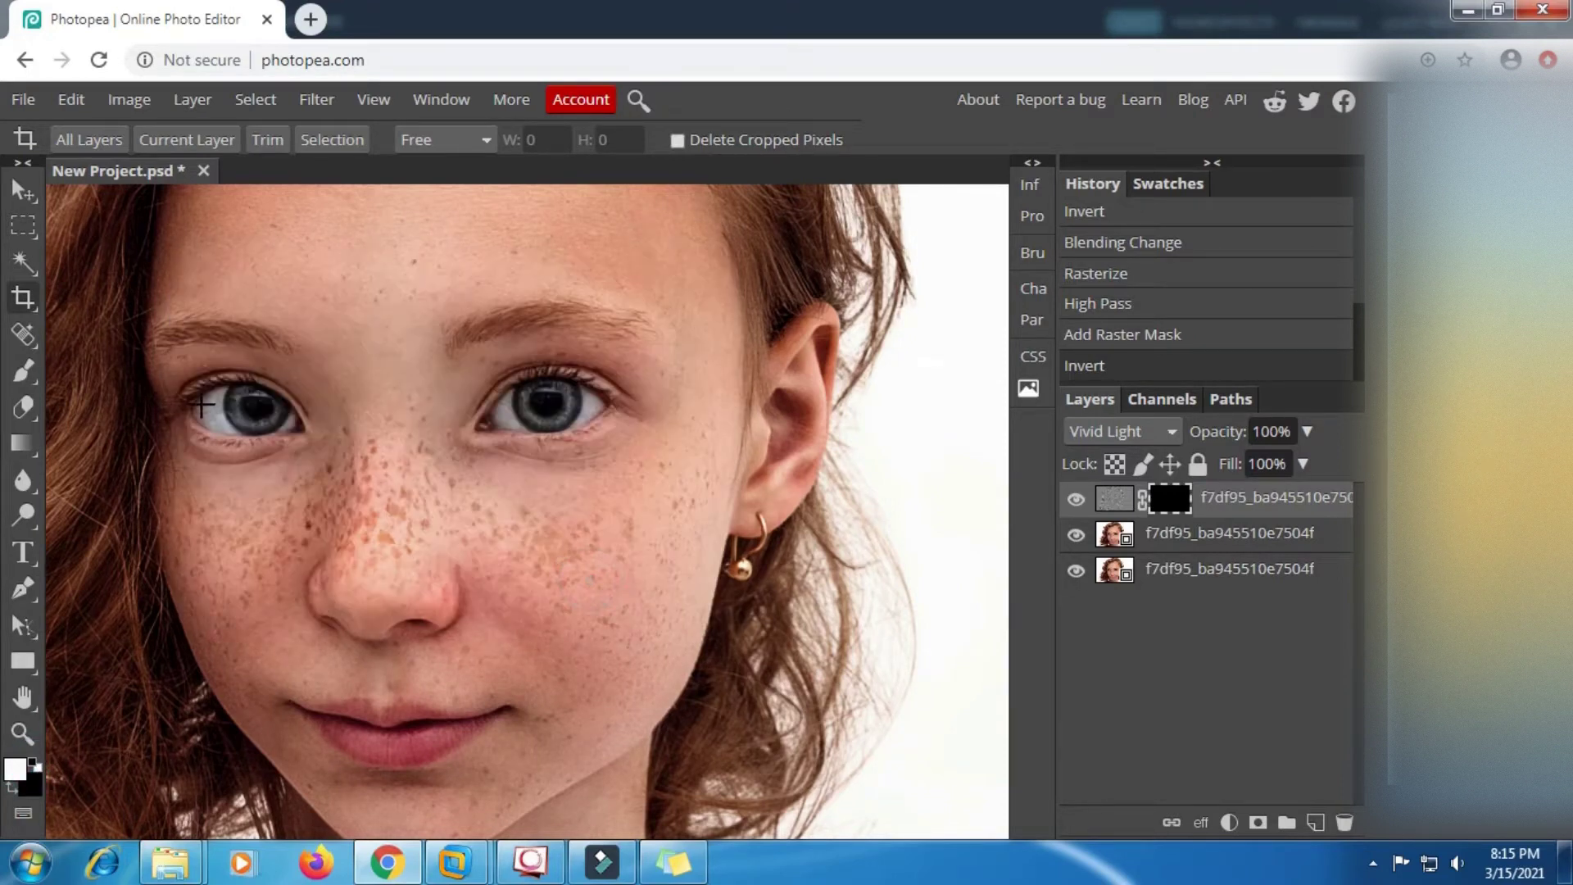
# Set up the Brush tool with the soft 24 px preset at 0% hardness, enlarged to 117 px.
pyautogui.click(20, 381)
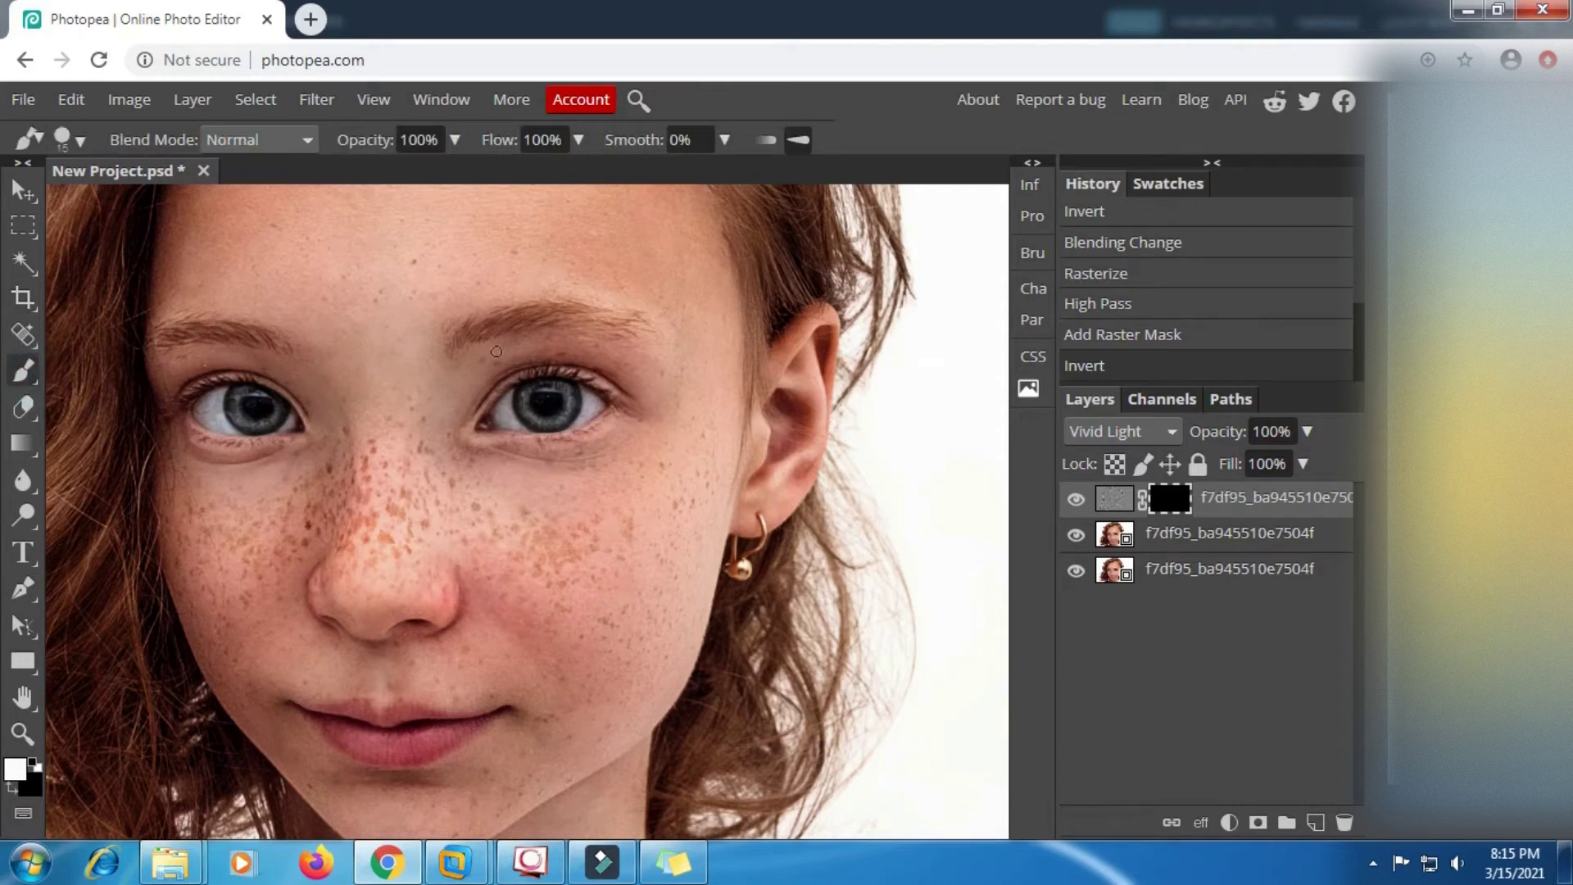
pyautogui.rightClick(449, 287)
pyautogui.click(675, 418)
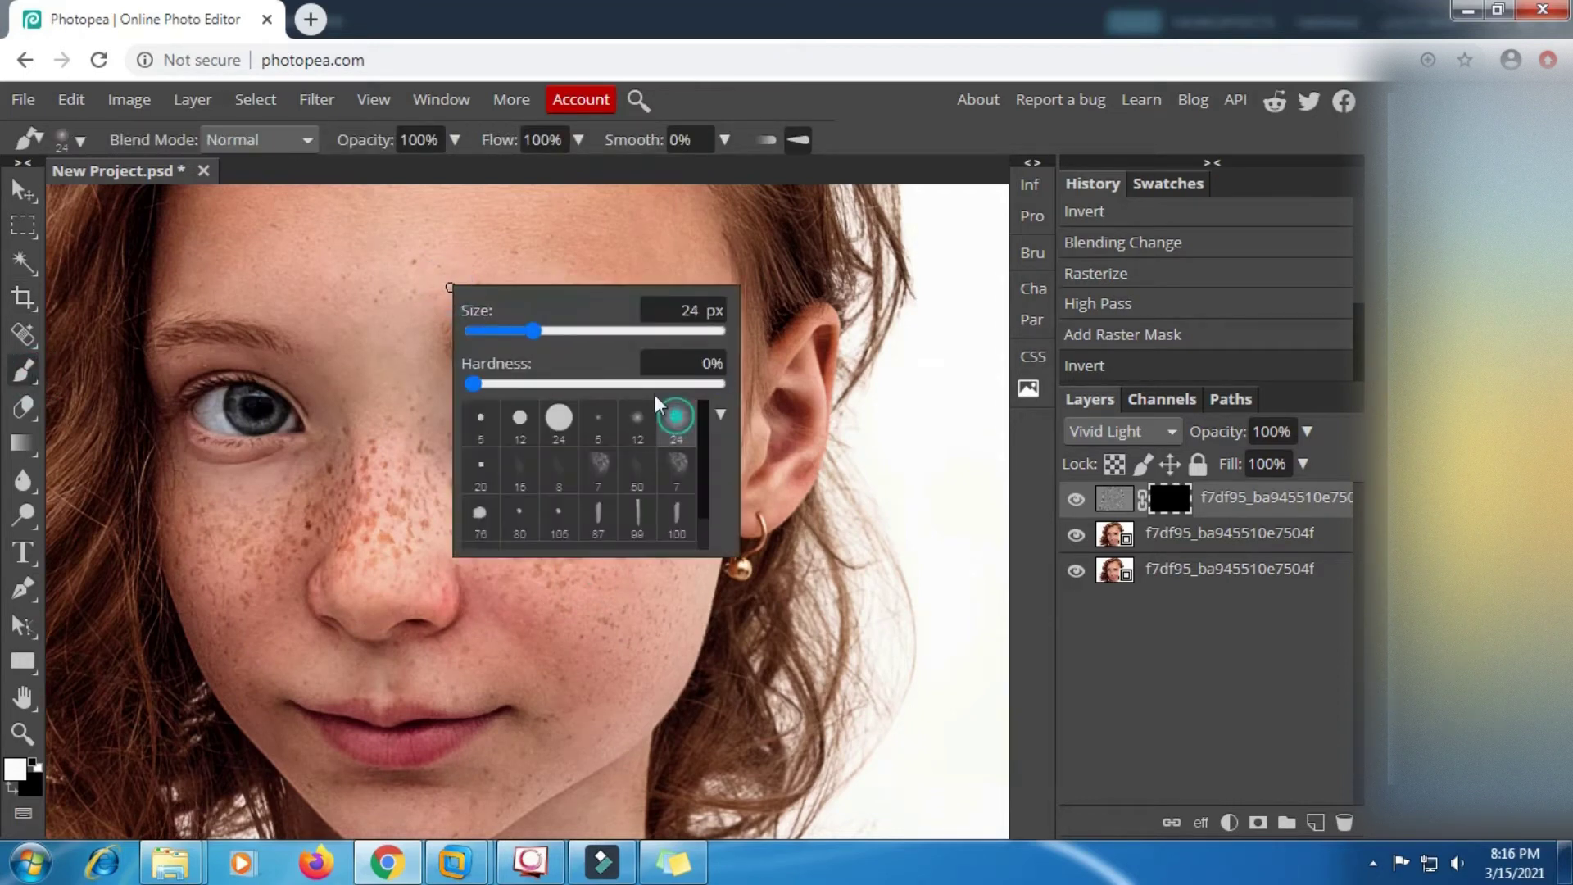
pyautogui.click(582, 331)
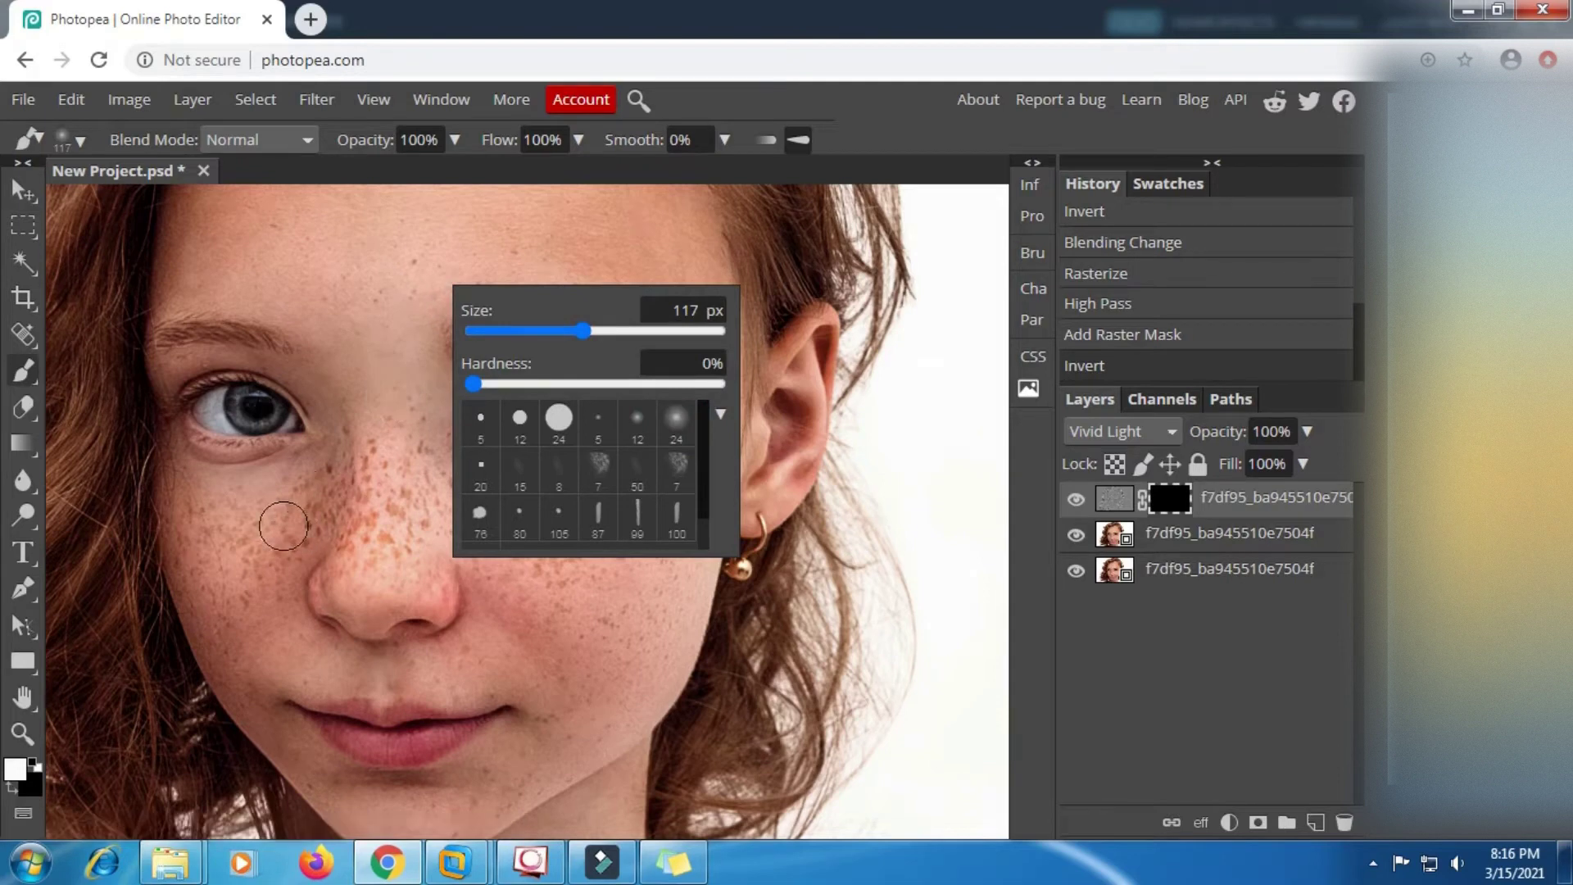
# Paint white on the top layer's mask over the cheeks, nose, area between the eyes and forehead to reveal the smoothing.
pyautogui.click(309, 481)
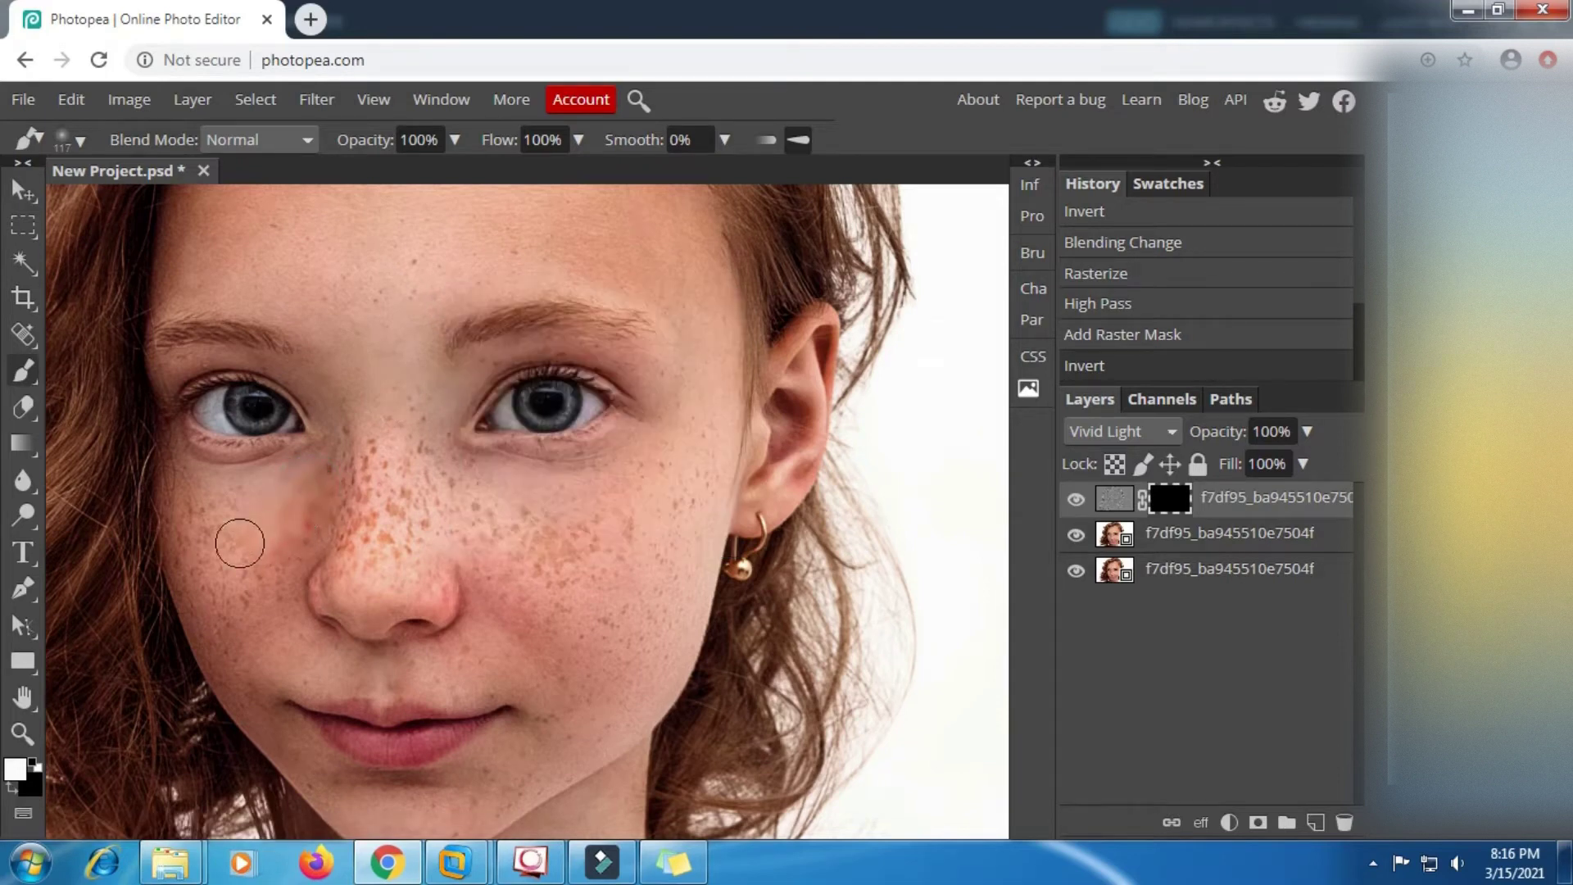
pyautogui.moveTo(240, 543)
pyautogui.mouseDown()
pyautogui.moveTo(193, 511)
pyautogui.moveTo(185, 567)
pyautogui.moveTo(218, 628)
pyautogui.moveTo(266, 566)
pyautogui.moveTo(266, 584)
pyautogui.moveTo(313, 494)
pyautogui.moveTo(328, 505)
pyautogui.moveTo(302, 530)
pyautogui.moveTo(374, 449)
pyautogui.moveTo(385, 534)
pyautogui.moveTo(368, 530)
pyautogui.moveTo(408, 476)
pyautogui.moveTo(441, 474)
pyautogui.moveTo(580, 537)
pyautogui.moveTo(616, 522)
pyautogui.moveTo(588, 508)
pyautogui.moveTo(528, 532)
pyautogui.moveTo(573, 621)
pyautogui.moveTo(606, 601)
pyautogui.mouseUp()
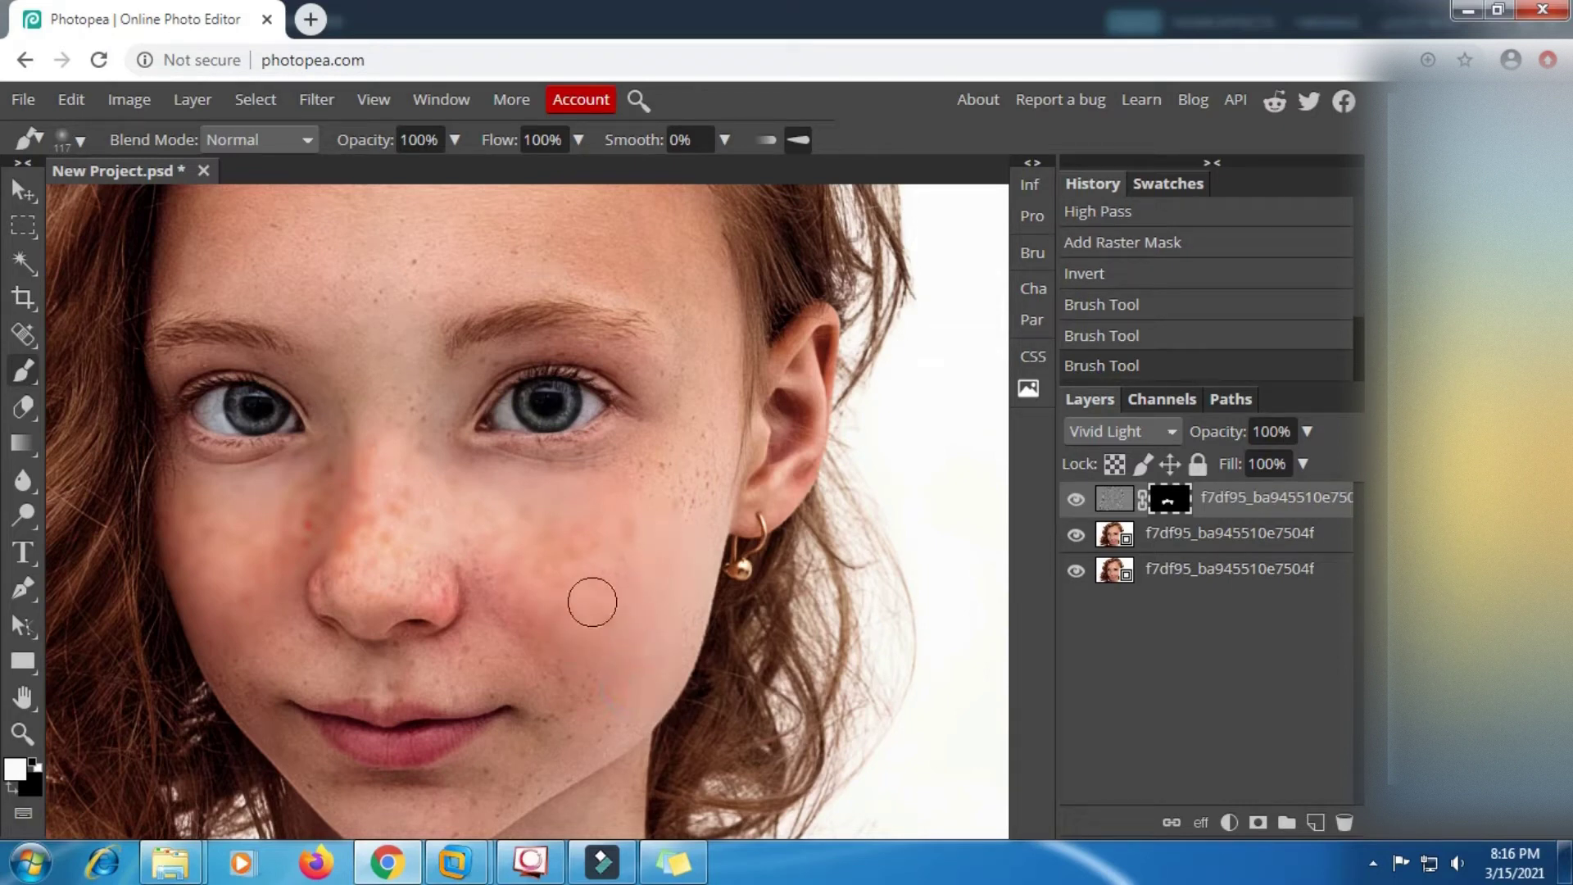
pyautogui.moveTo(592, 602)
pyautogui.mouseDown()
pyautogui.moveTo(526, 643)
pyautogui.moveTo(468, 654)
pyautogui.moveTo(490, 623)
pyautogui.mouseUp()
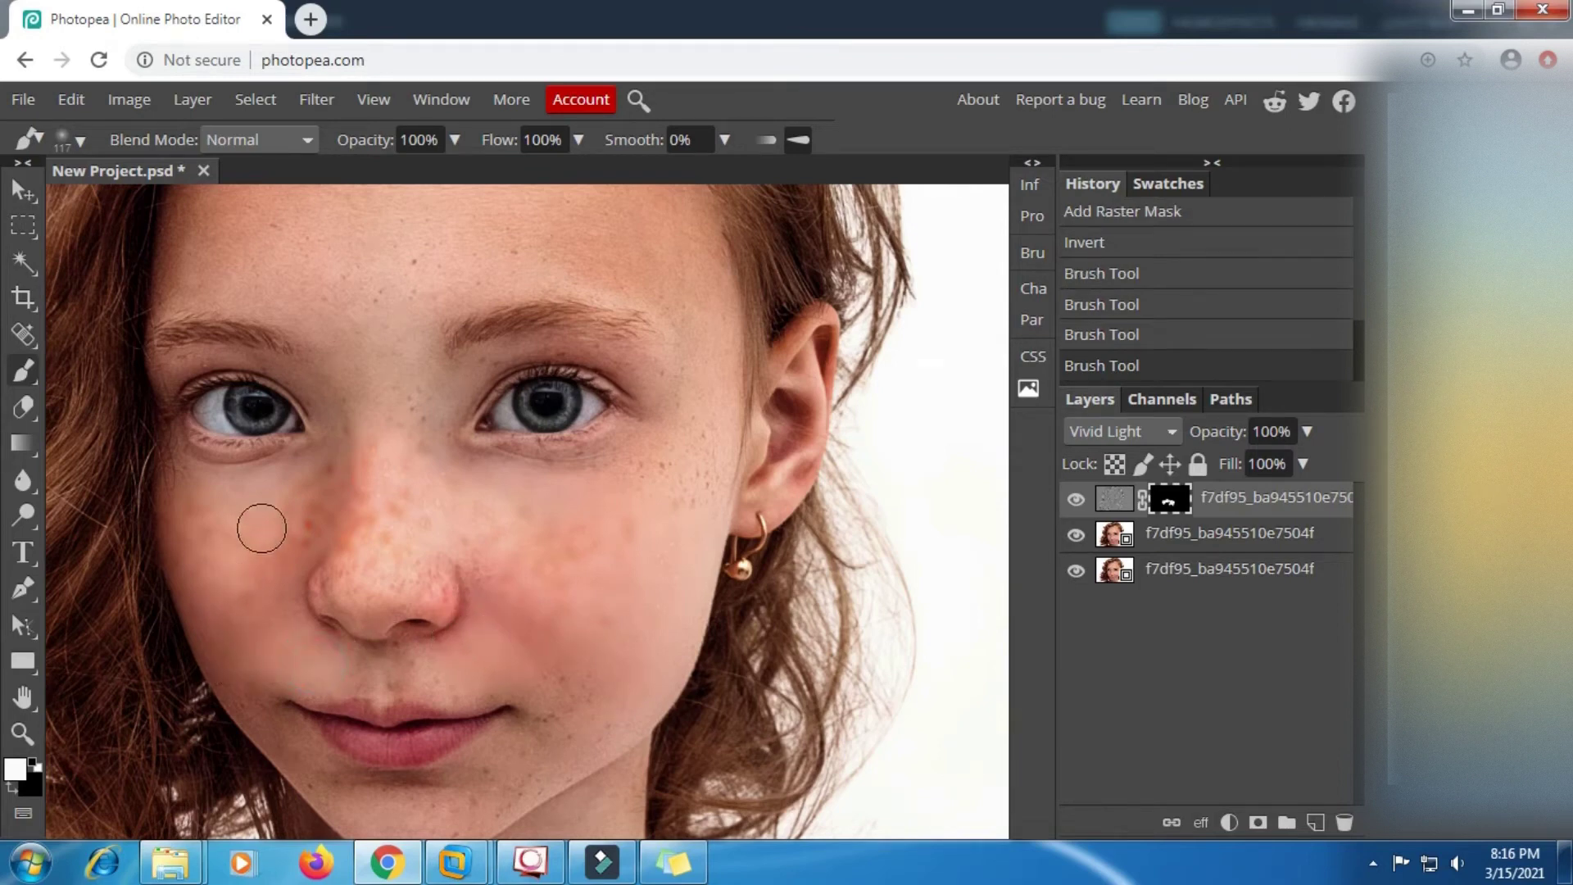
pyautogui.moveTo(263, 529)
pyautogui.mouseDown()
pyautogui.moveTo(319, 495)
pyautogui.moveTo(354, 526)
pyautogui.moveTo(377, 586)
pyautogui.moveTo(386, 562)
pyautogui.moveTo(368, 590)
pyautogui.moveTo(361, 540)
pyautogui.moveTo(397, 404)
pyautogui.moveTo(442, 374)
pyautogui.moveTo(435, 403)
pyautogui.mouseUp()
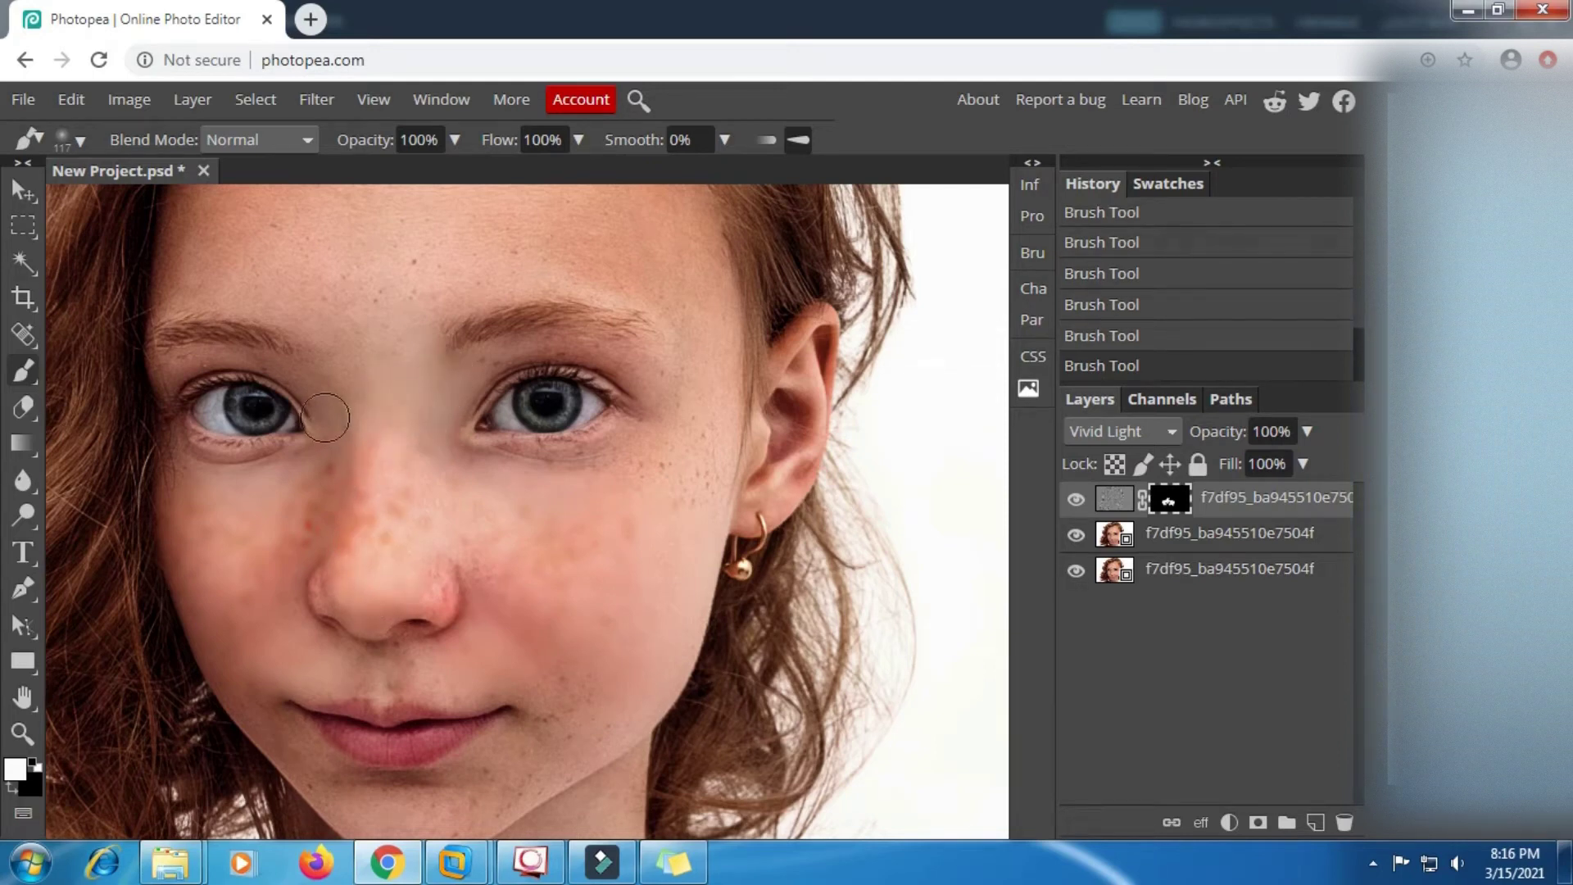
pyautogui.moveTo(323, 385); pyautogui.dragTo(352, 436)
pyautogui.moveTo(199, 493)
pyautogui.mouseDown()
pyautogui.moveTo(321, 526)
pyautogui.moveTo(270, 399)
pyautogui.moveTo(405, 362)
pyautogui.moveTo(450, 473)
pyautogui.moveTo(605, 491)
pyautogui.moveTo(594, 378)
pyautogui.moveTo(639, 412)
pyautogui.moveTo(599, 355)
pyautogui.moveTo(505, 304)
pyautogui.moveTo(399, 311)
pyautogui.moveTo(612, 446)
pyautogui.moveTo(678, 525)
pyautogui.moveTo(710, 599)
pyautogui.moveTo(684, 477)
pyautogui.moveTo(689, 644)
pyautogui.mouseUp()
pyautogui.scroll(2, 217, 443)
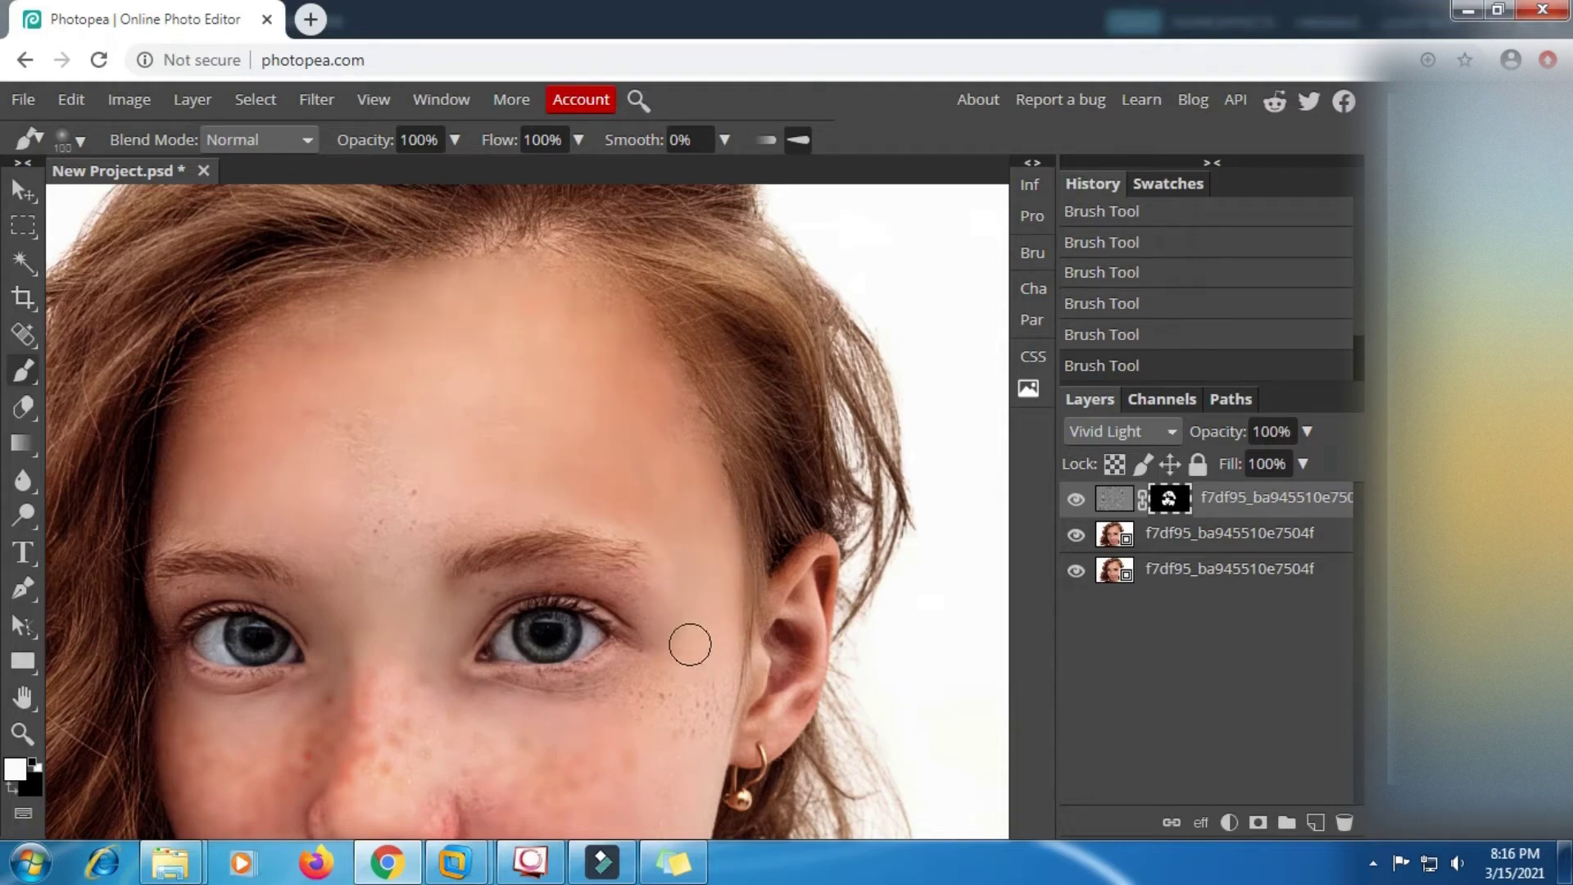
# Reduce the brush to 60 px and paint the mask between the eyebrow and eye nearest the visible ear, undoing the first stroke.
pyautogui.press('[')
pyautogui.press('[')
pyautogui.press('[')
pyautogui.moveTo(490, 591); pyautogui.dragTo(607, 582)
pyautogui.hotkey('ctrl', 'z')
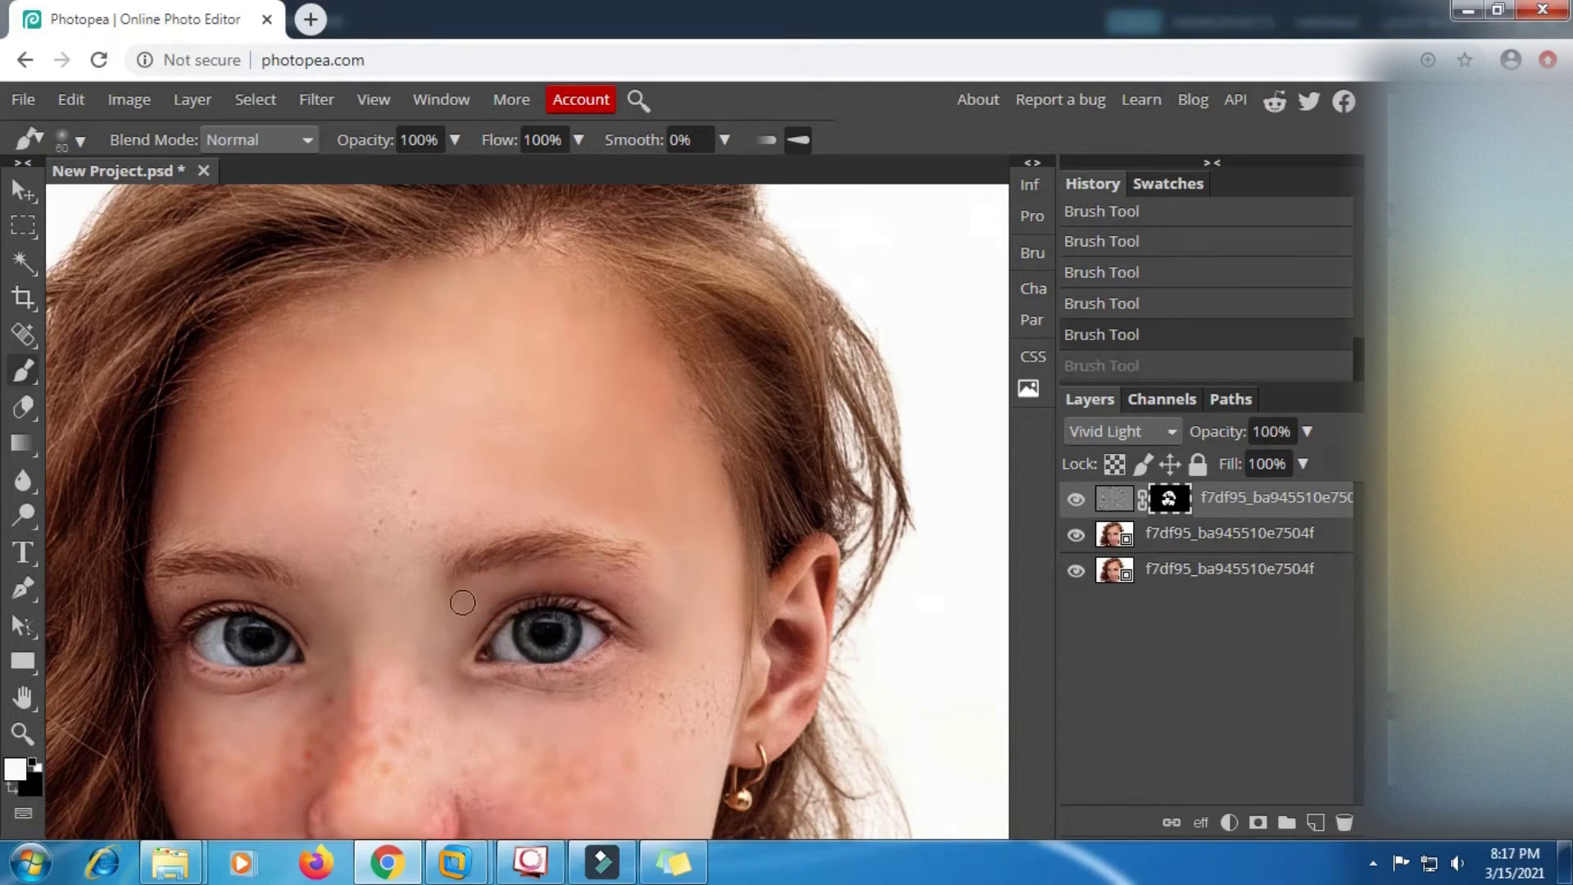
pyautogui.moveTo(462, 599)
pyautogui.mouseDown()
pyautogui.moveTo(545, 577)
pyautogui.moveTo(648, 606)
pyautogui.mouseUp()
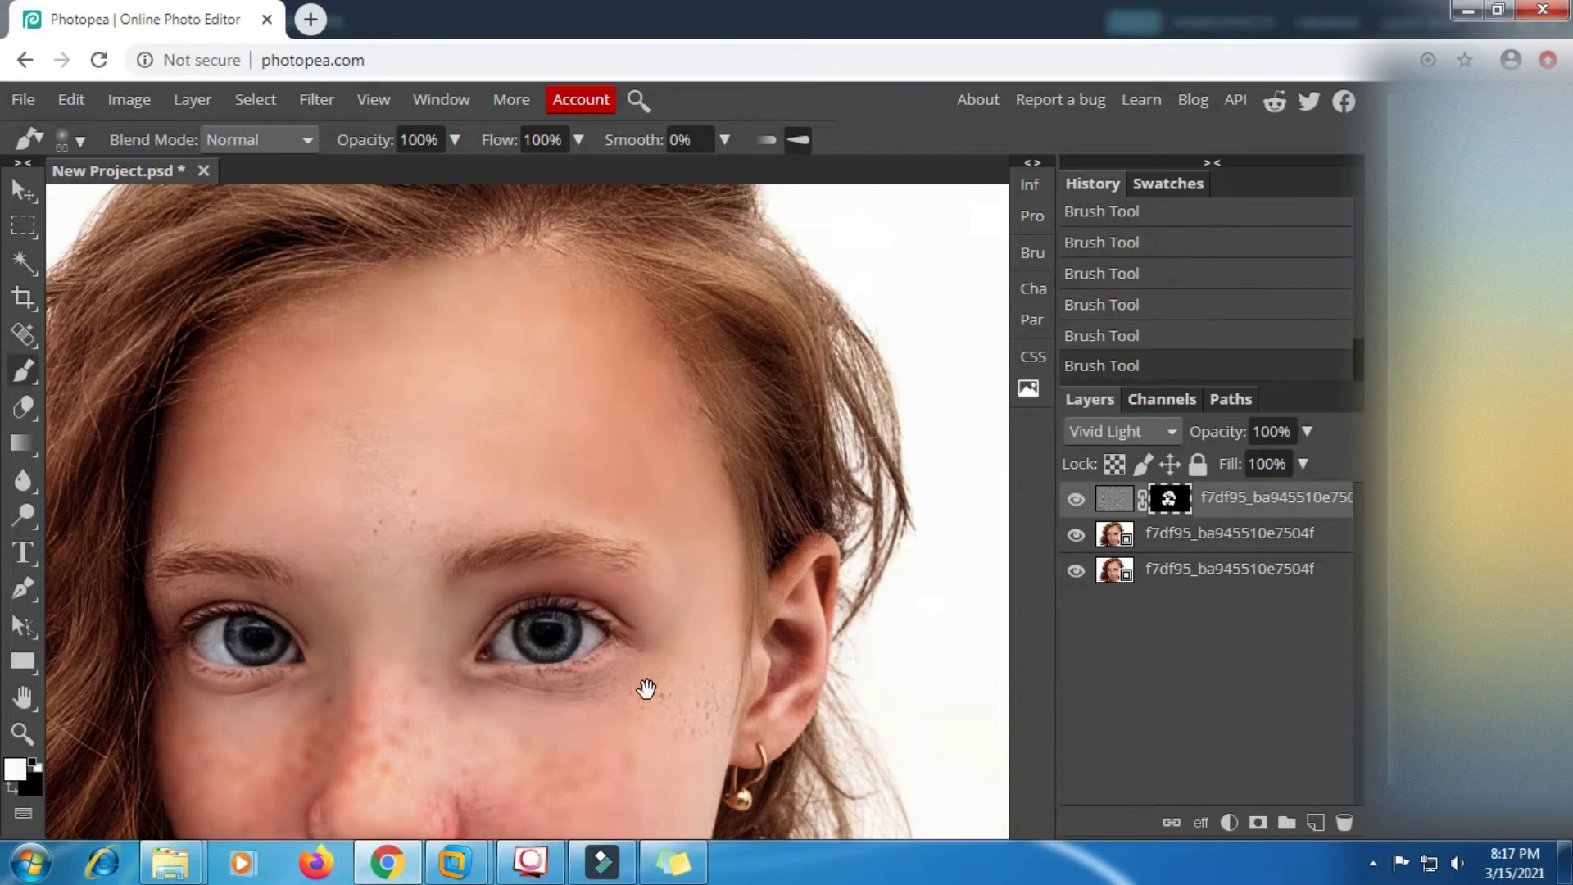
# Paint the mask along the side of the nose and around the eye farther from the visible ear.
pyautogui.moveTo(646, 688)
pyautogui.mouseDown()
pyautogui.moveTo(657, 558)
pyautogui.moveTo(620, 567)
pyautogui.moveTo(769, 484)
pyautogui.mouseUp()
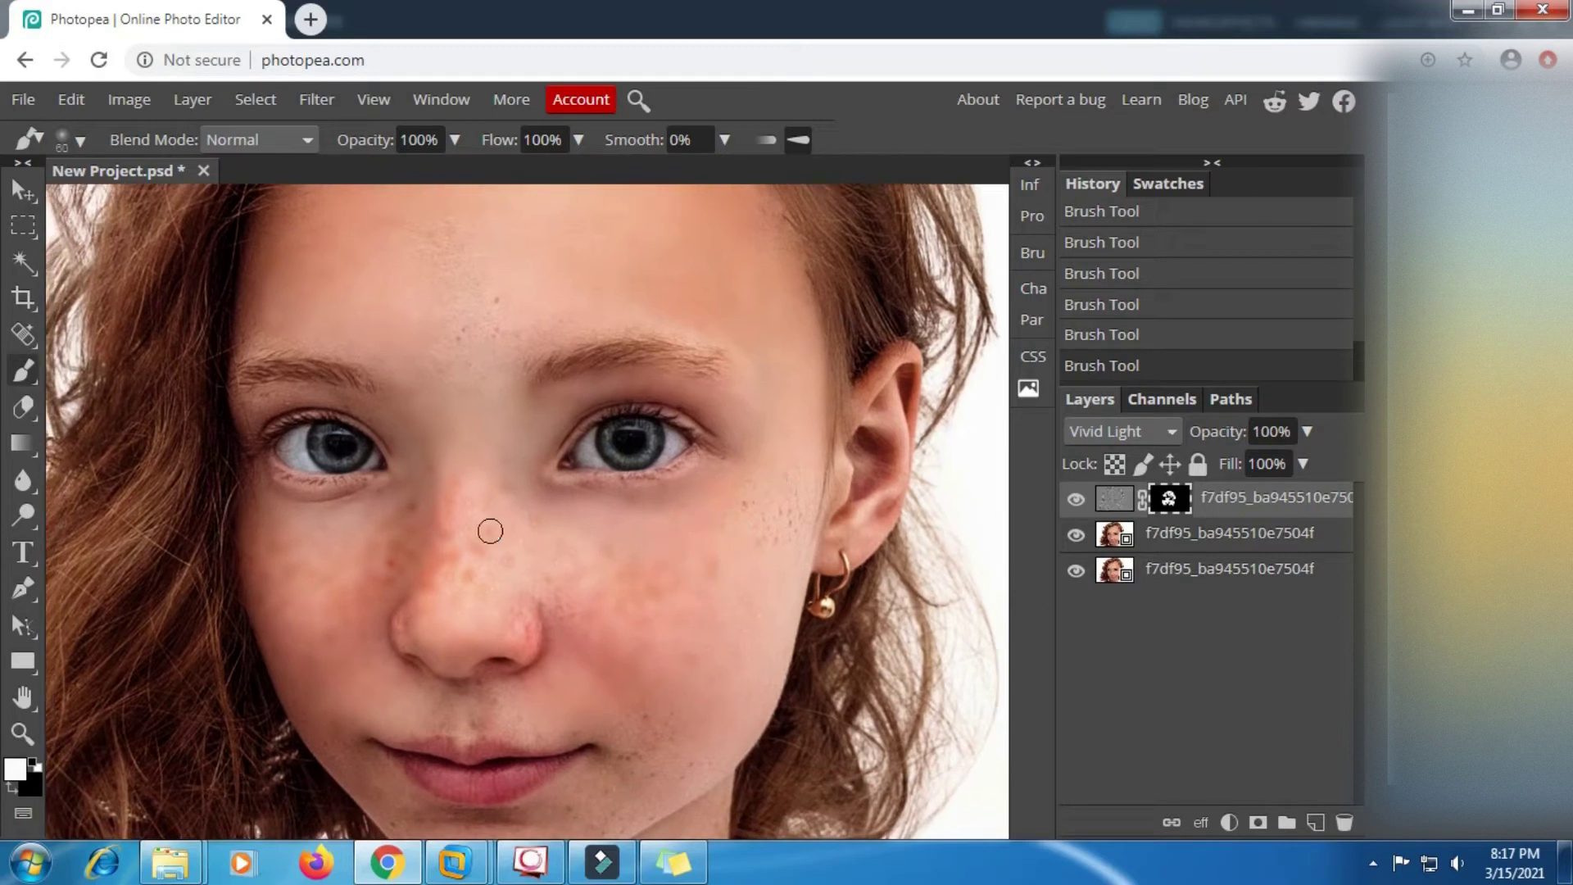
pyautogui.moveTo(407, 497); pyautogui.dragTo(391, 566)
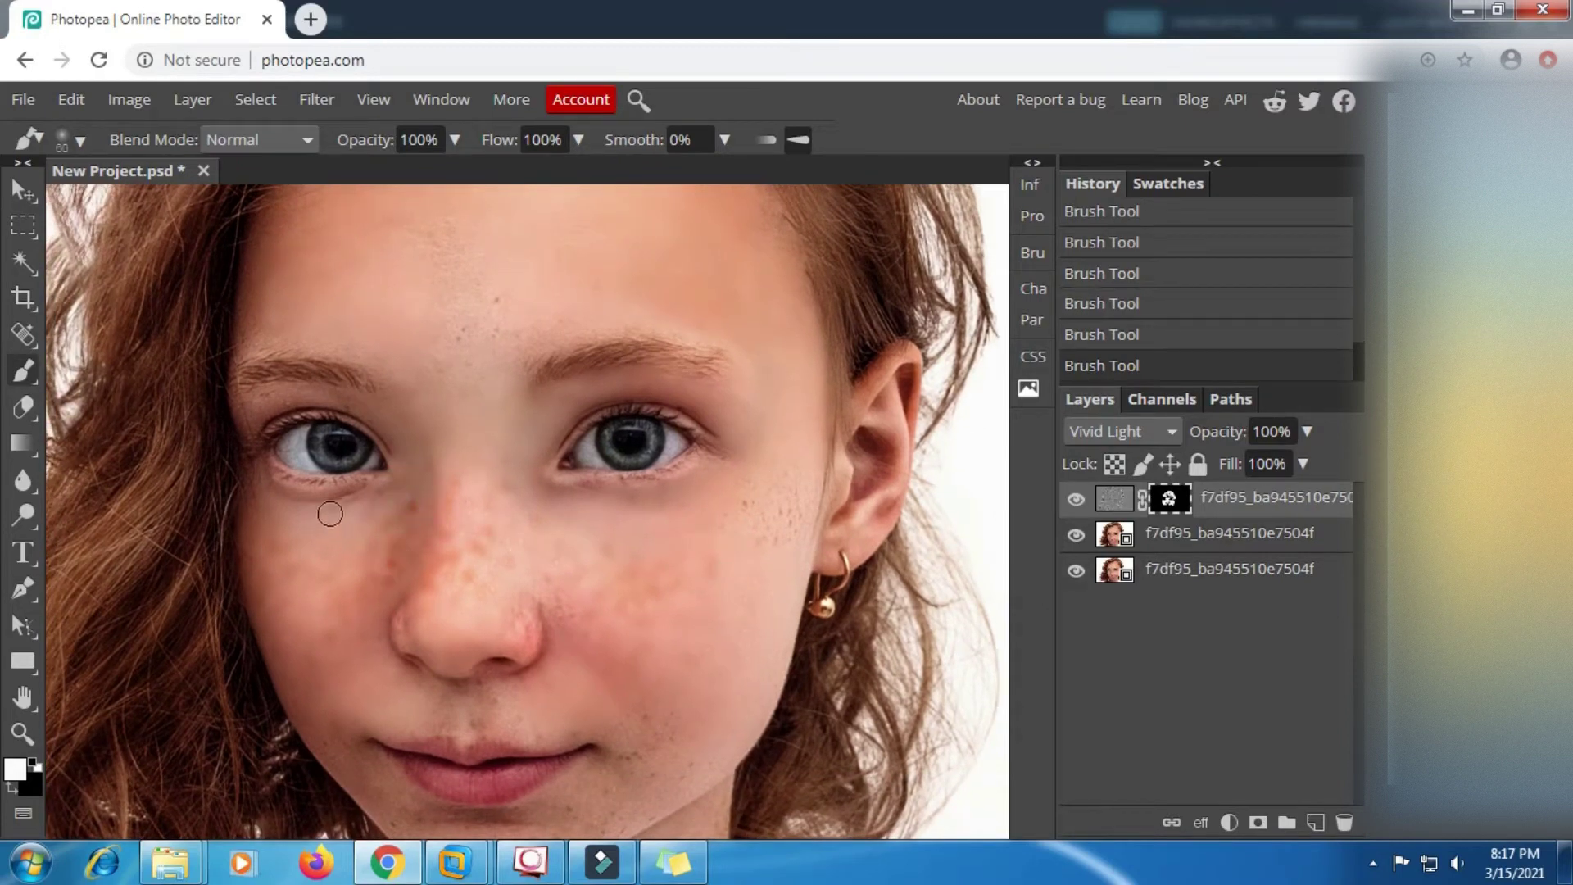
pyautogui.moveTo(356, 511)
pyautogui.mouseDown()
pyautogui.moveTo(286, 502)
pyautogui.moveTo(391, 500)
pyautogui.mouseUp()
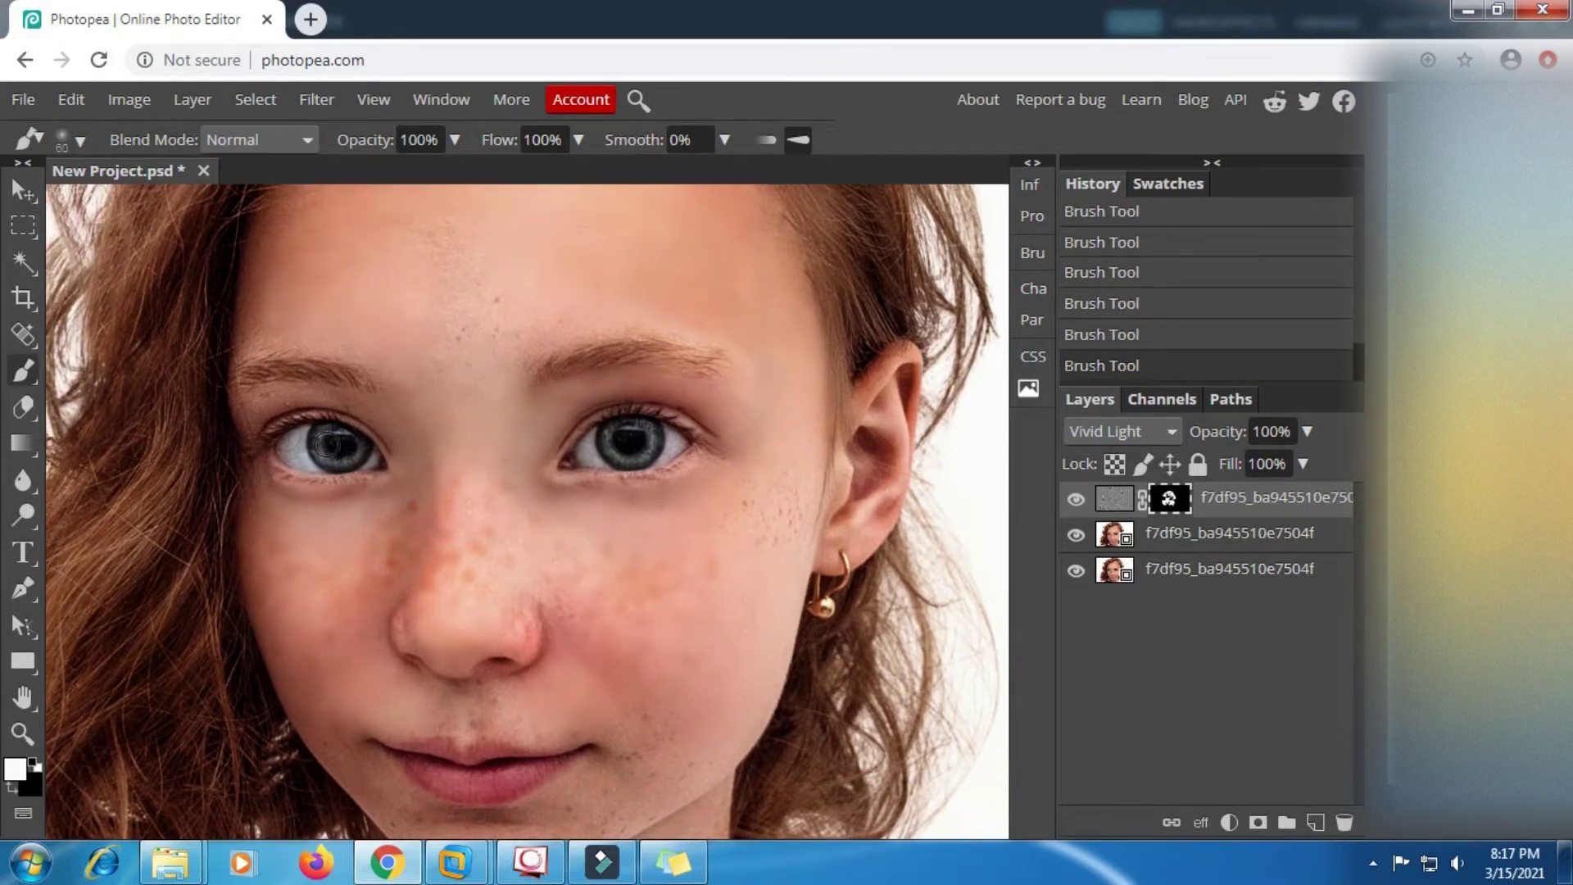
pyautogui.moveTo(282, 397)
pyautogui.mouseDown()
pyautogui.moveTo(256, 407)
pyautogui.moveTo(389, 415)
pyautogui.moveTo(375, 426)
pyautogui.mouseUp()
# Enlarge the brush to 90 px and paint the mask over the chin and the skin around the mouth.
pyautogui.press('space')
pyautogui.moveTo(495, 616)
pyautogui.mouseDown()
pyautogui.moveTo(490, 537)
pyautogui.moveTo(450, 587)
pyautogui.moveTo(505, 551)
pyautogui.moveTo(408, 539)
pyautogui.mouseUp()
pyautogui.press('space')
pyautogui.moveTo(534, 622); pyautogui.dragTo(531, 531)
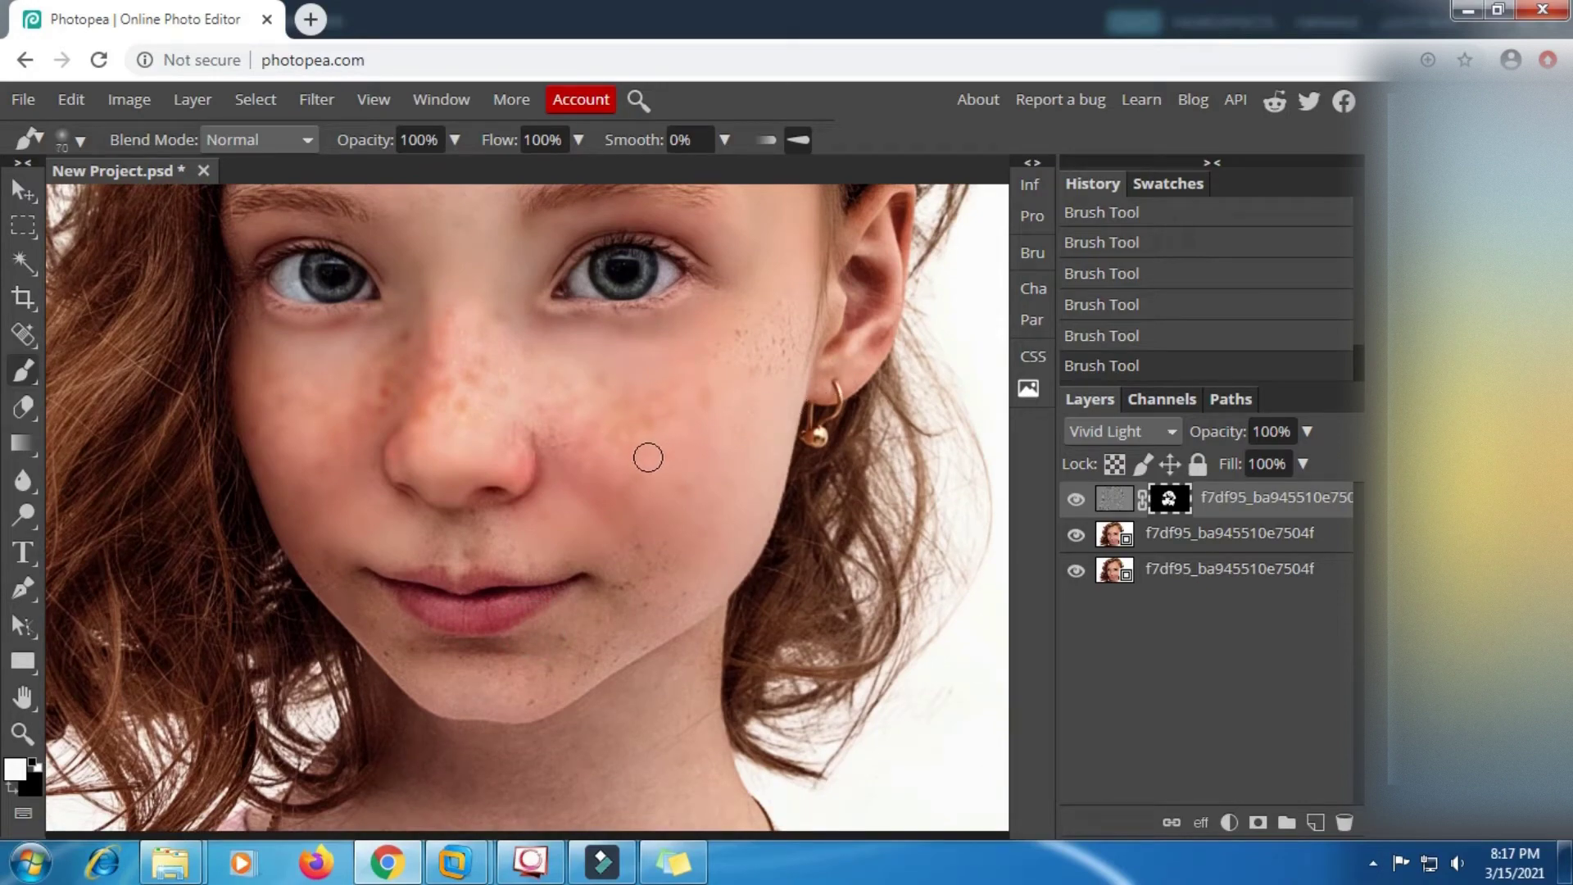
pyautogui.press(']')
pyautogui.press(']')
pyautogui.scroll(-1, 623, 635)
pyautogui.moveTo(544, 567)
pyautogui.mouseDown()
pyautogui.moveTo(446, 564)
pyautogui.moveTo(550, 552)
pyautogui.moveTo(610, 517)
pyautogui.moveTo(553, 526)
pyautogui.moveTo(602, 491)
pyautogui.moveTo(609, 462)
pyautogui.moveTo(627, 508)
pyautogui.moveTo(473, 566)
pyautogui.moveTo(353, 478)
pyautogui.mouseUp()
pyautogui.moveTo(420, 425); pyautogui.dragTo(509, 419)
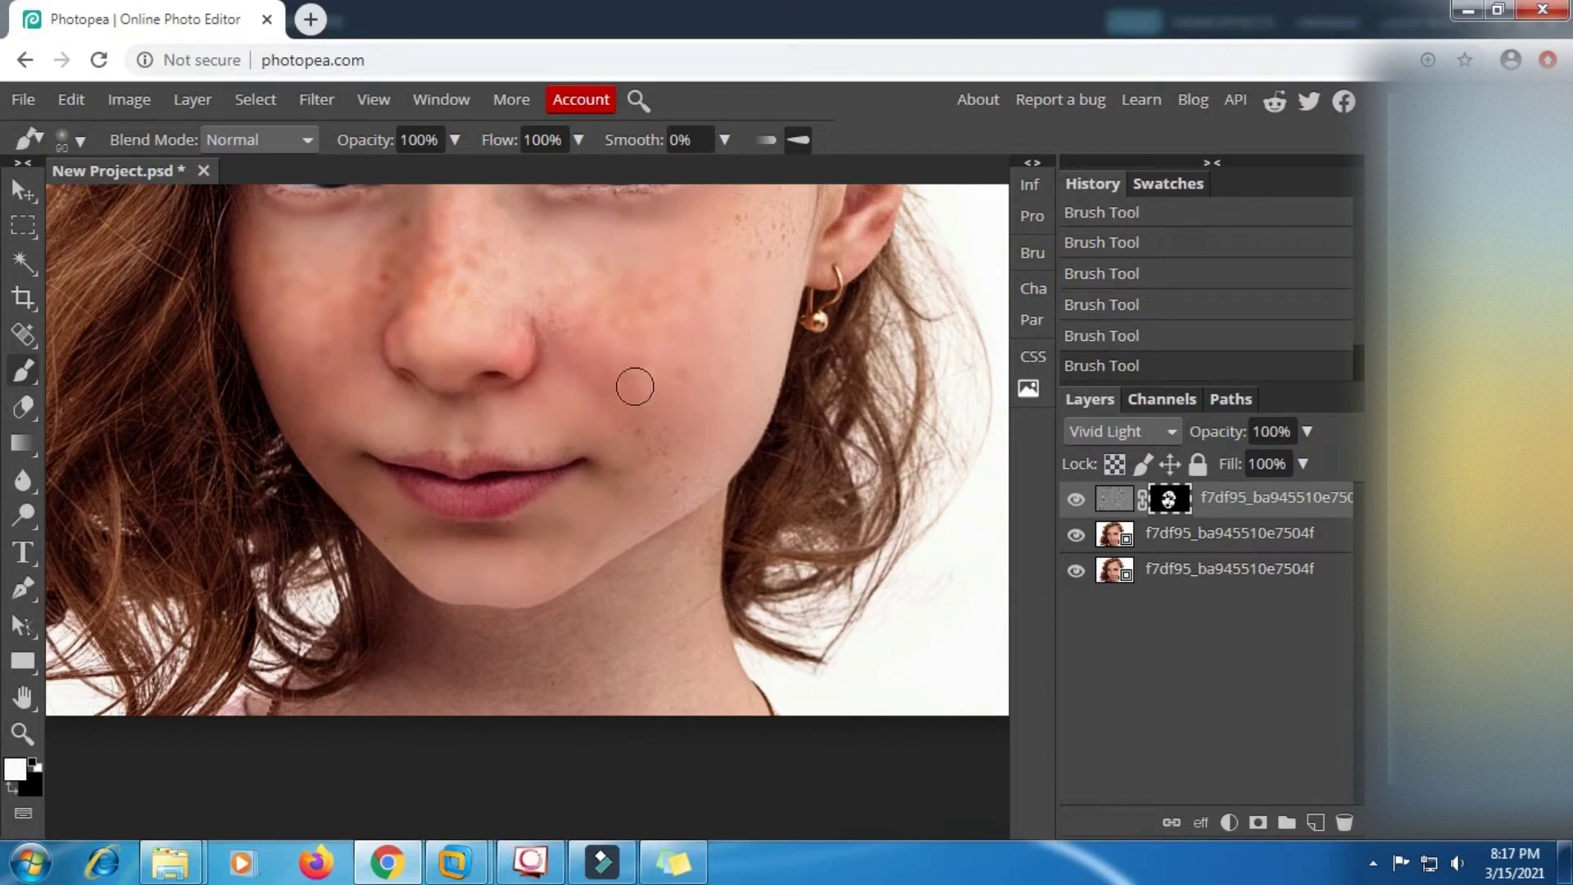
# Enlarge the brush to 100 px and paint the mask over the neck.
pyautogui.press(']')
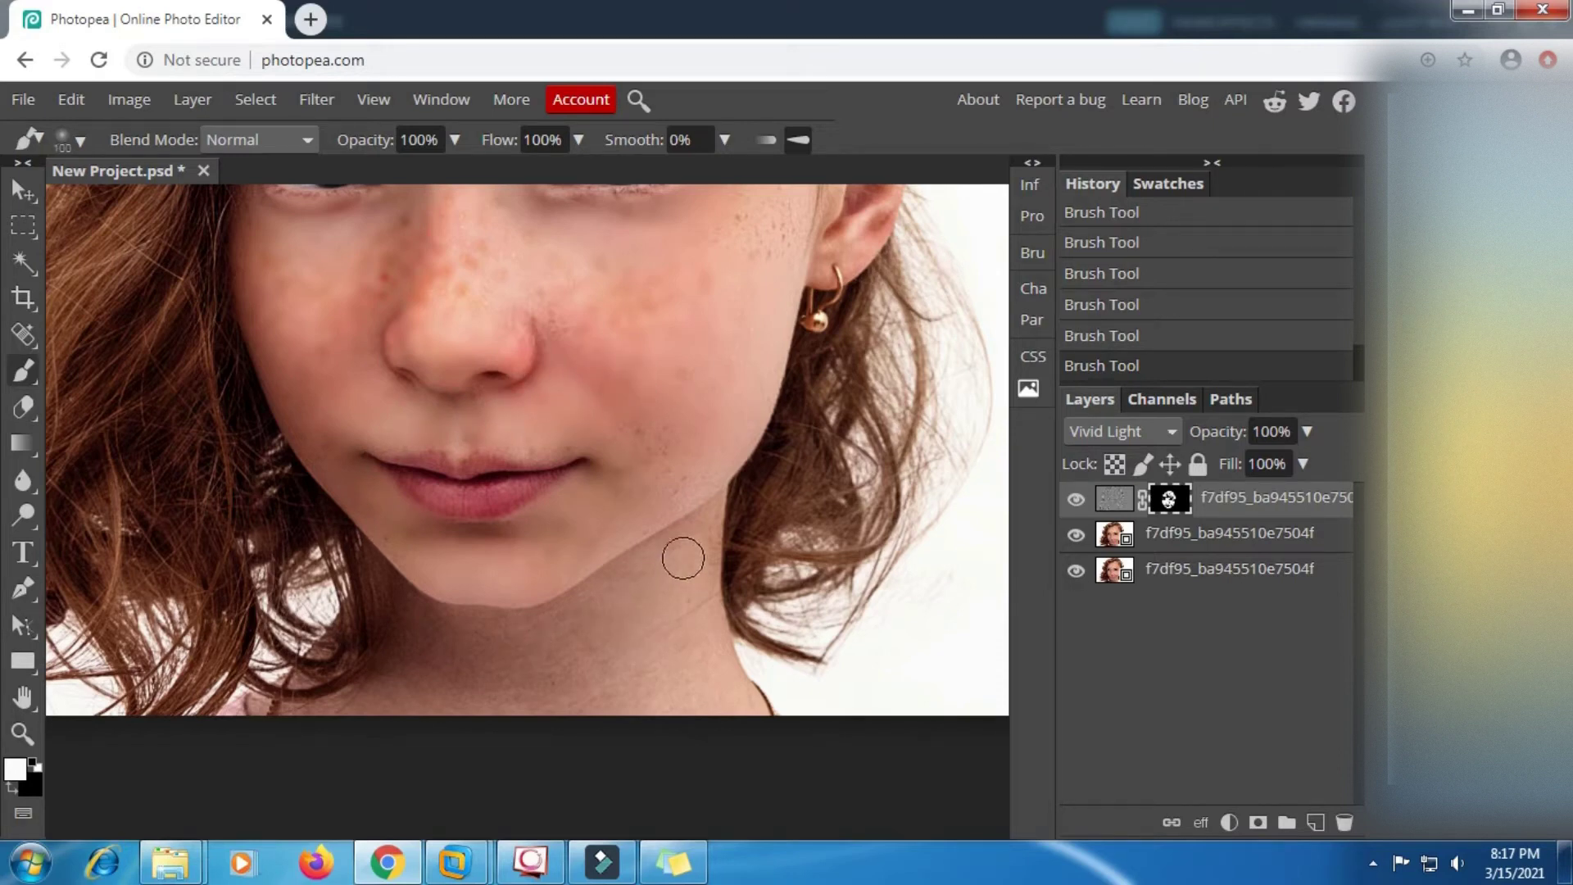
pyautogui.moveTo(685, 558)
pyautogui.mouseDown()
pyautogui.moveTo(736, 725)
pyautogui.moveTo(628, 624)
pyautogui.moveTo(596, 617)
pyautogui.moveTo(485, 659)
pyautogui.moveTo(622, 677)
pyautogui.moveTo(374, 708)
pyautogui.mouseUp()
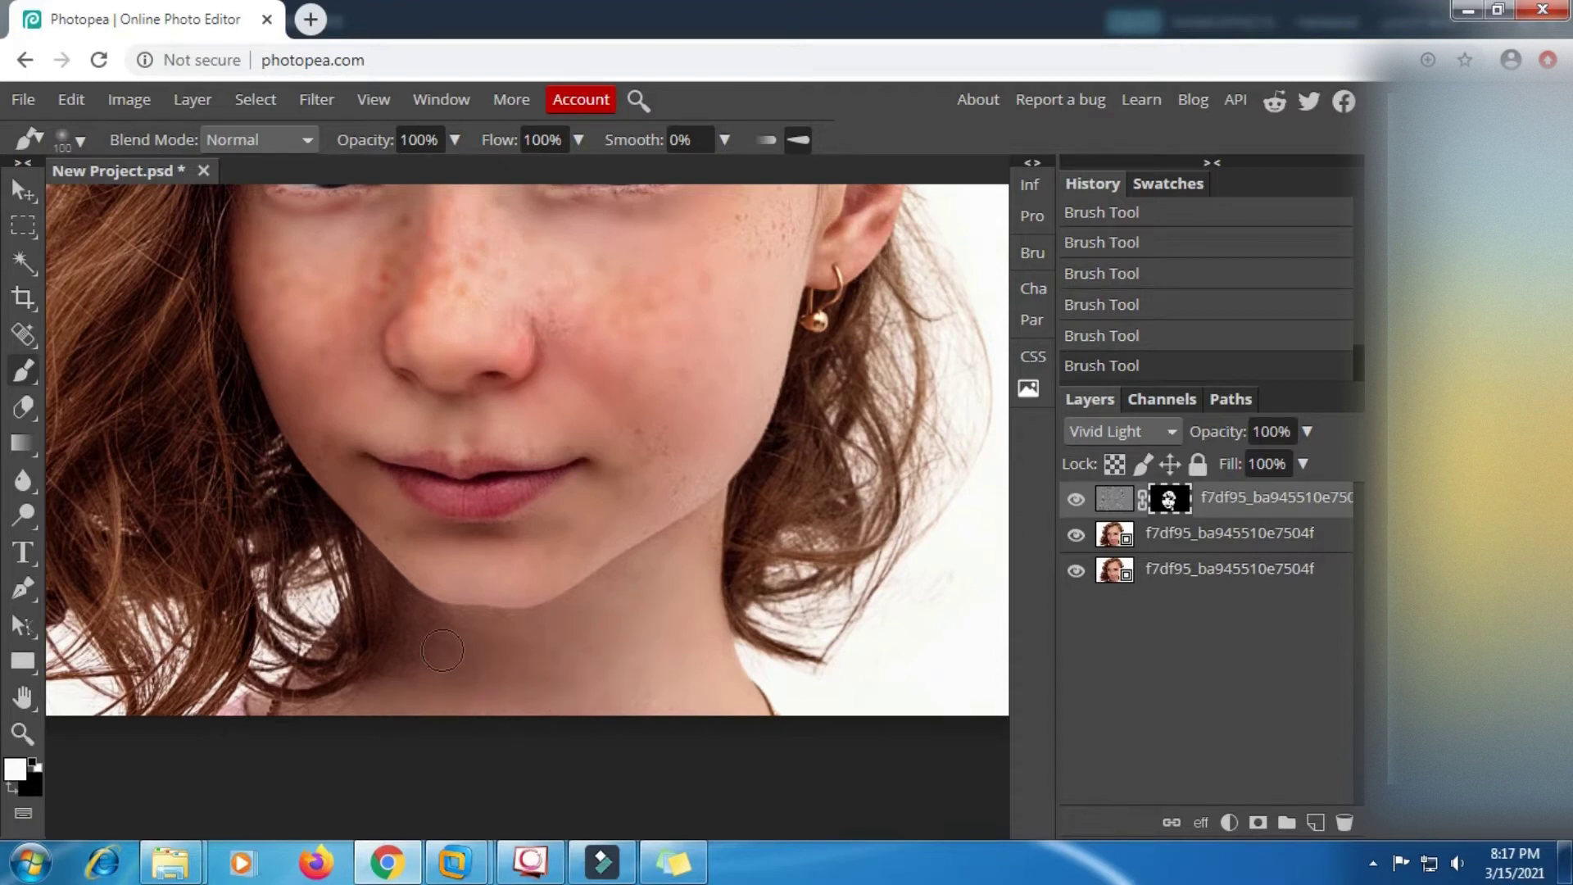
pyautogui.press('space')
pyautogui.moveTo(528, 553); pyautogui.dragTo(586, 758)
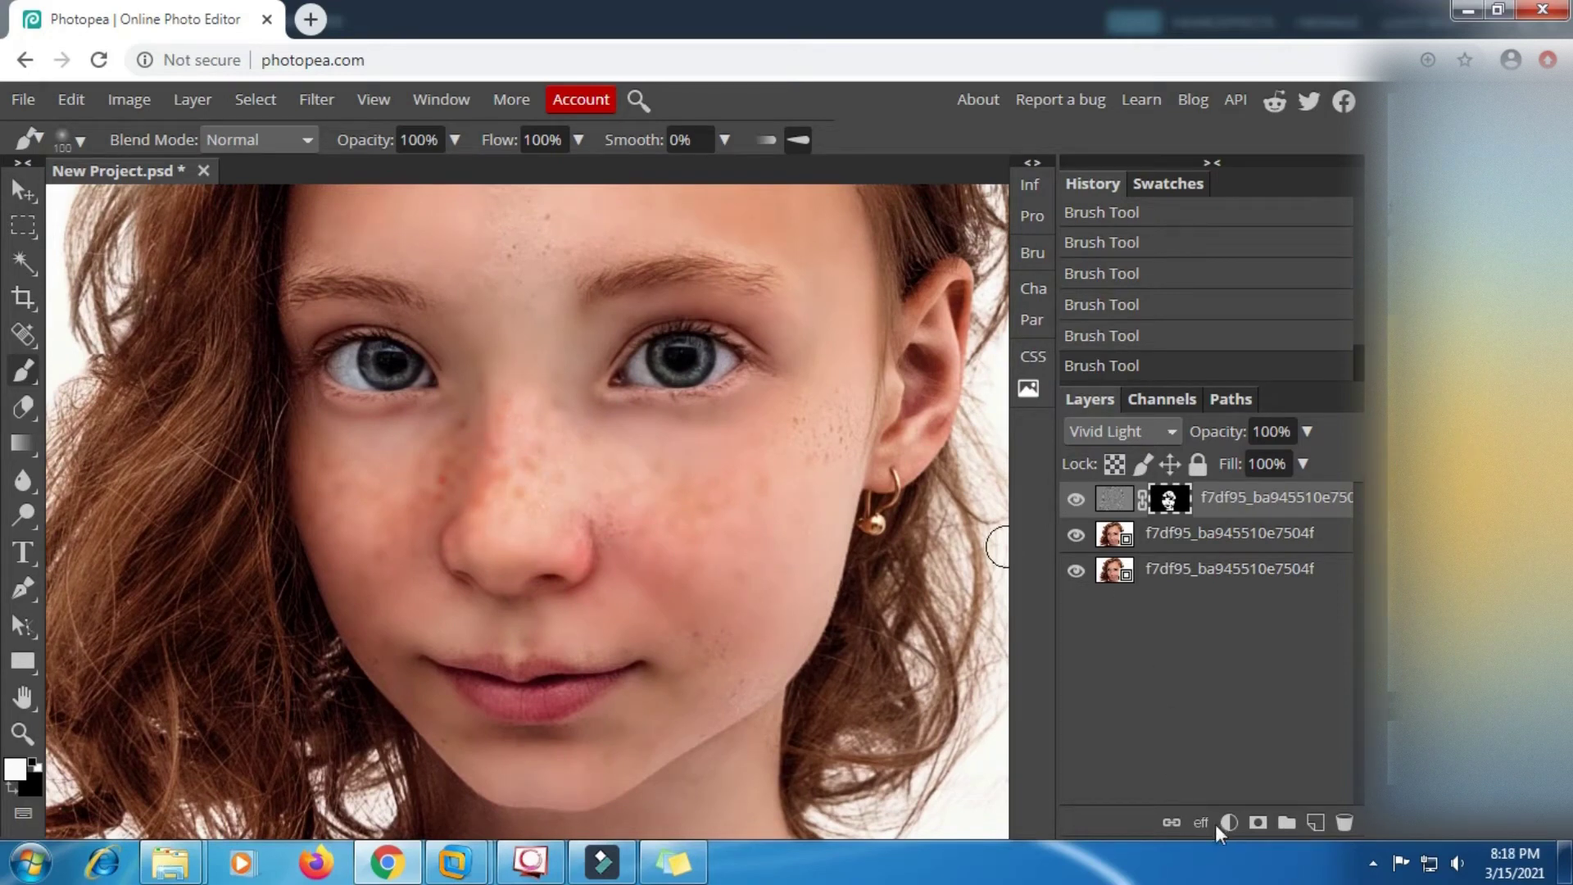
# Apply a Gaussian Blur with a very small radius to the image of the masked Vivid Light layer, not its mask.
pyautogui.click(673, 862)
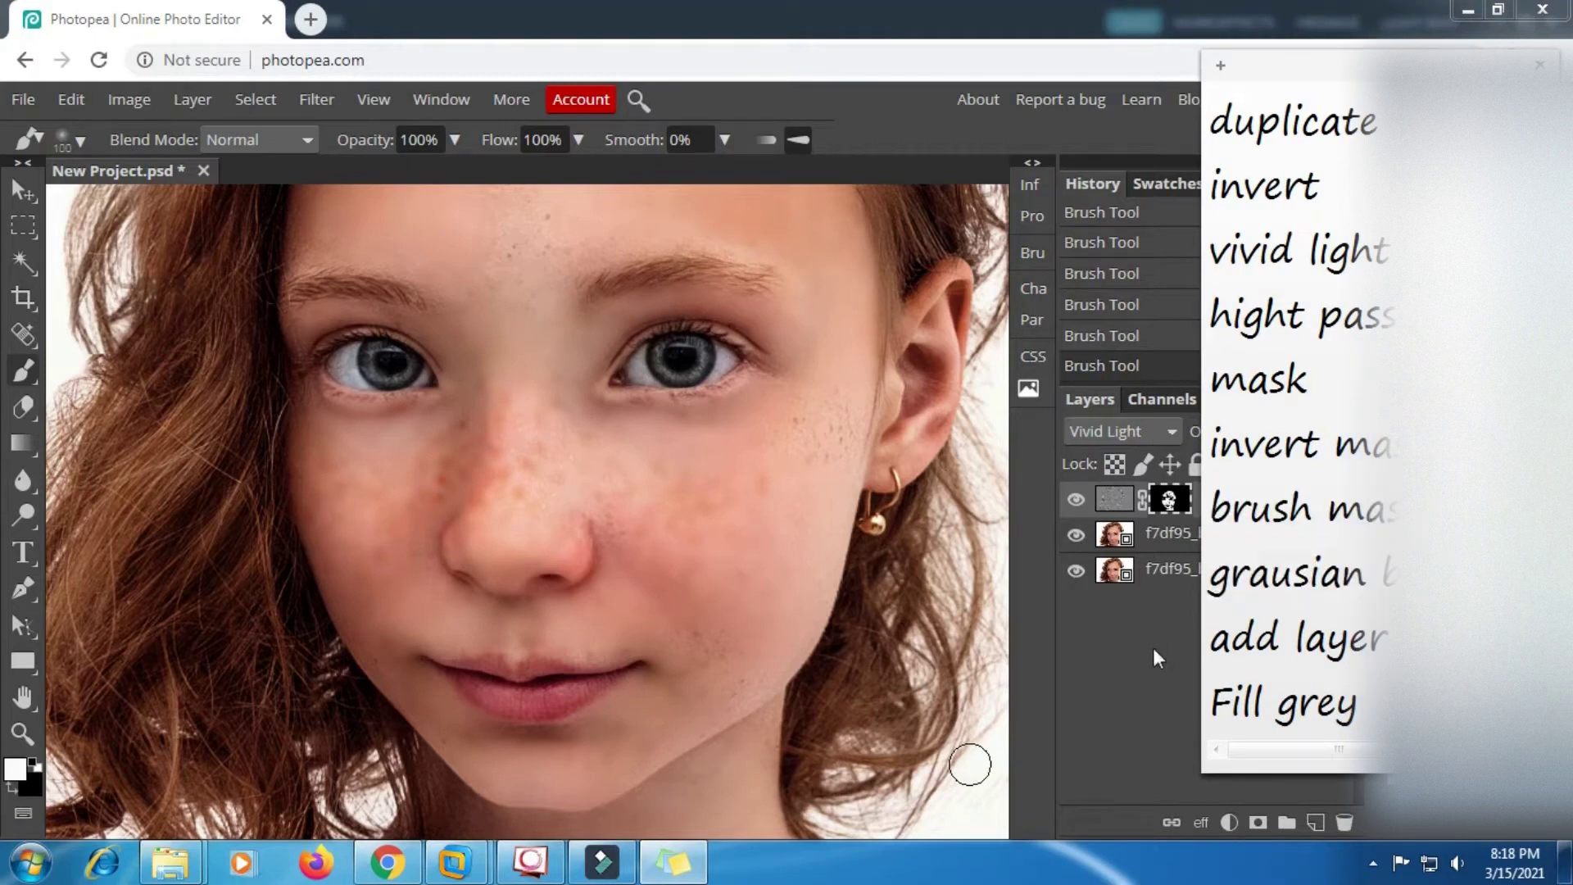
pyautogui.click(1116, 501)
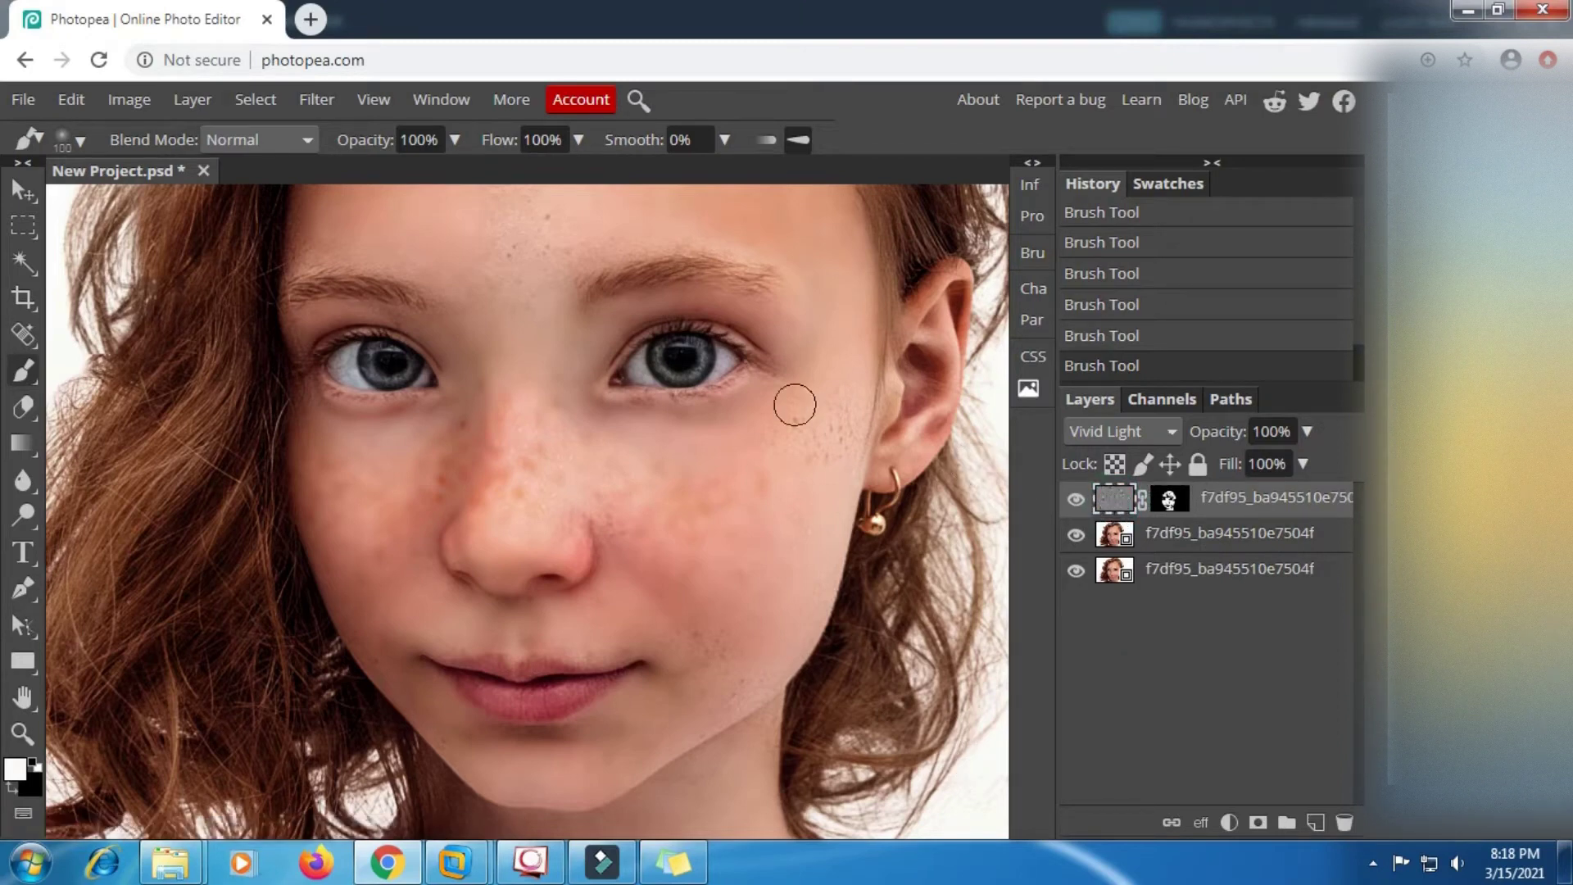
pyautogui.click(336, 99)
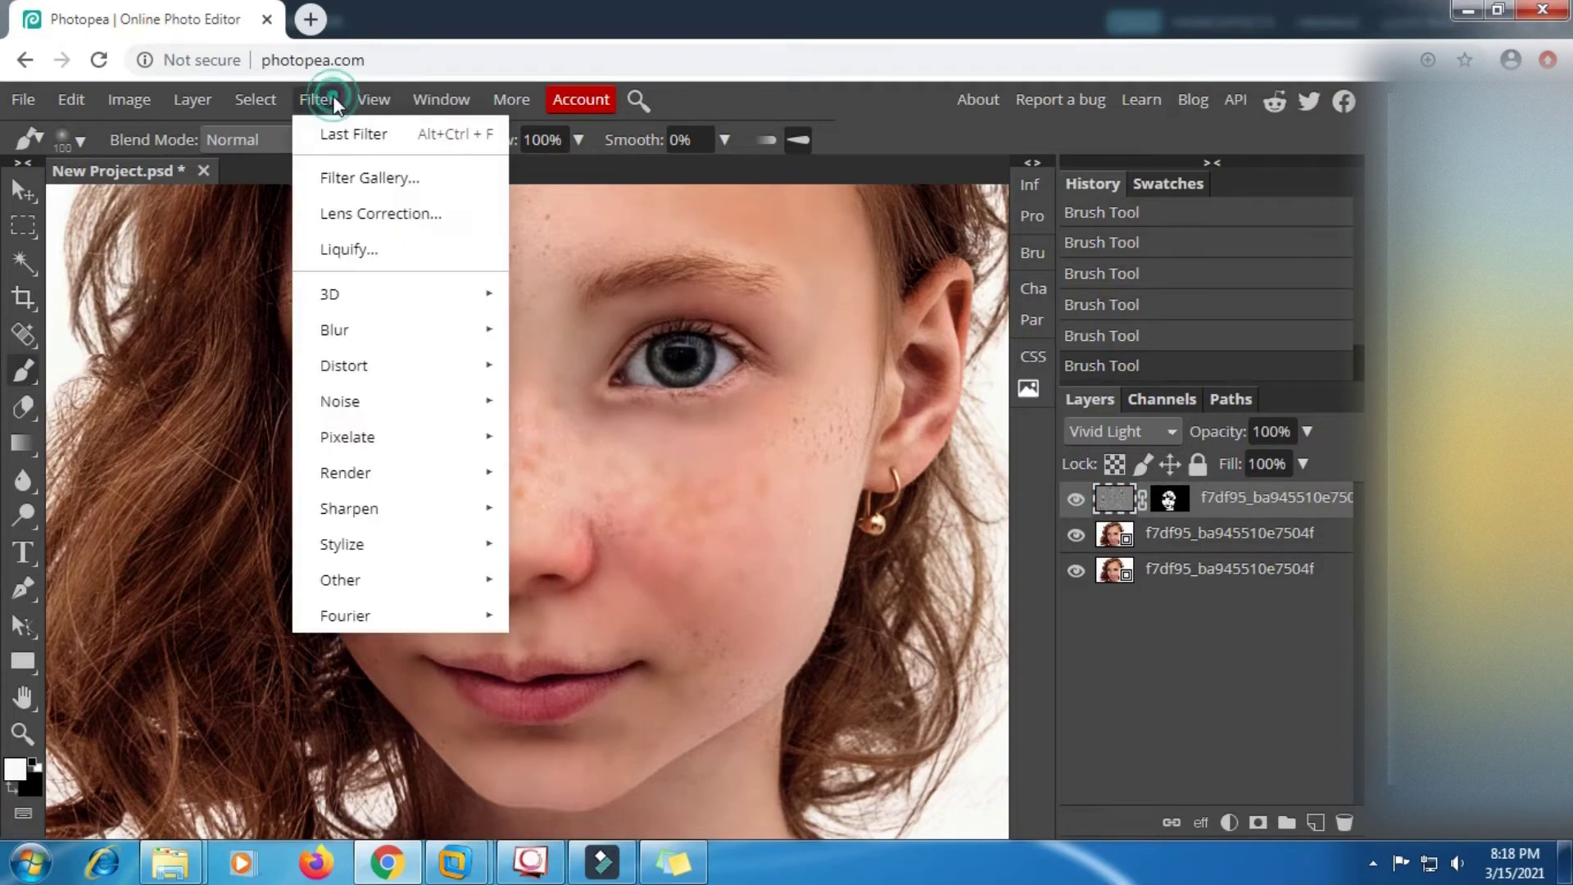
pyautogui.moveTo(407, 333)
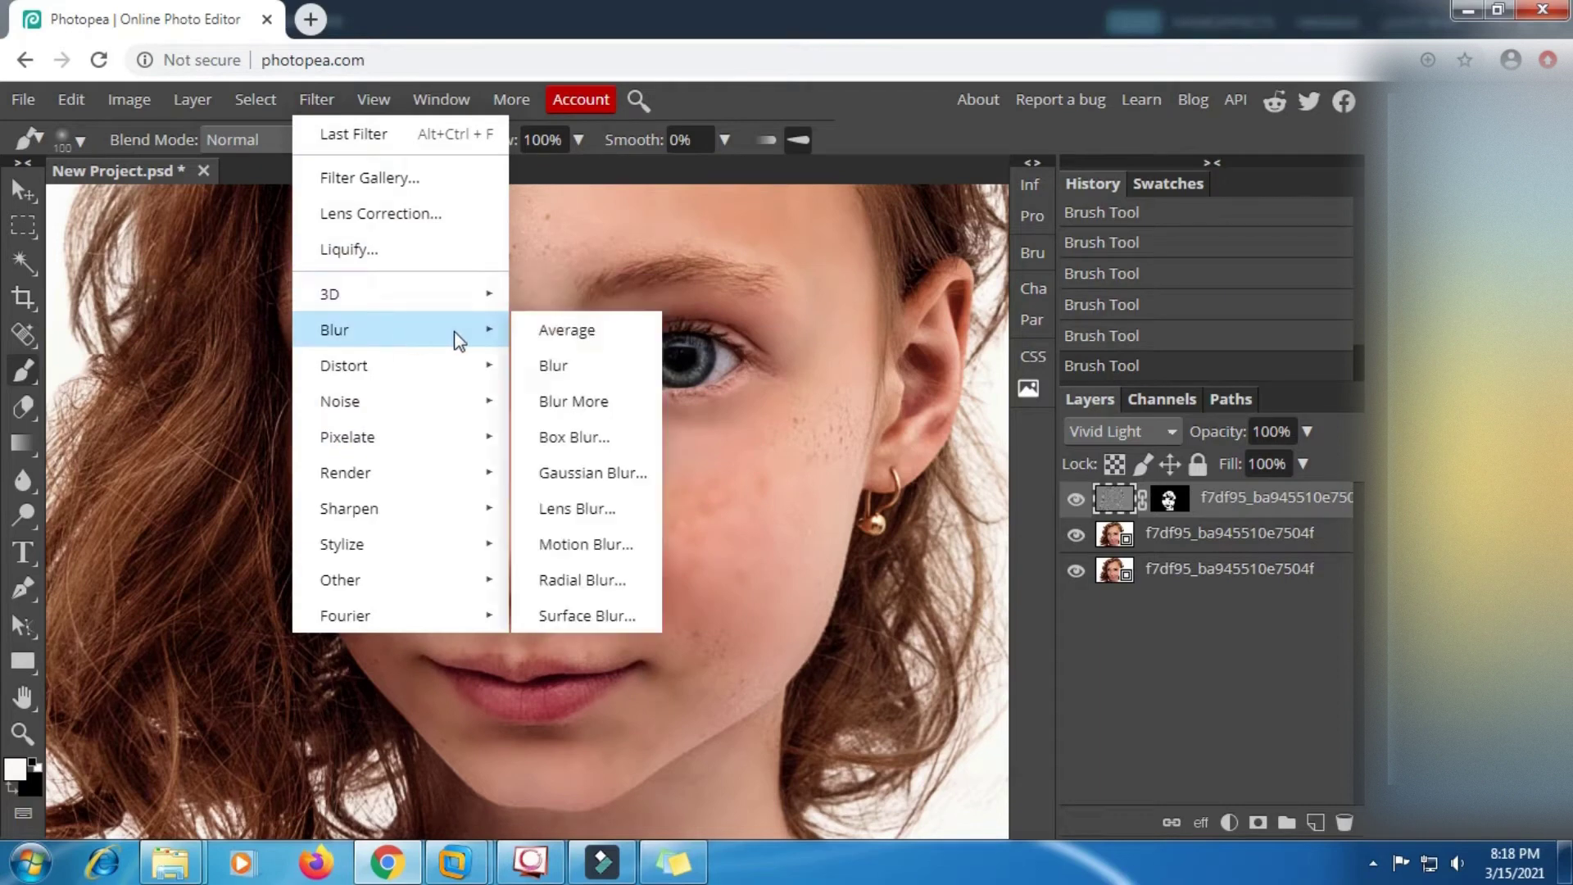
pyautogui.click(593, 473)
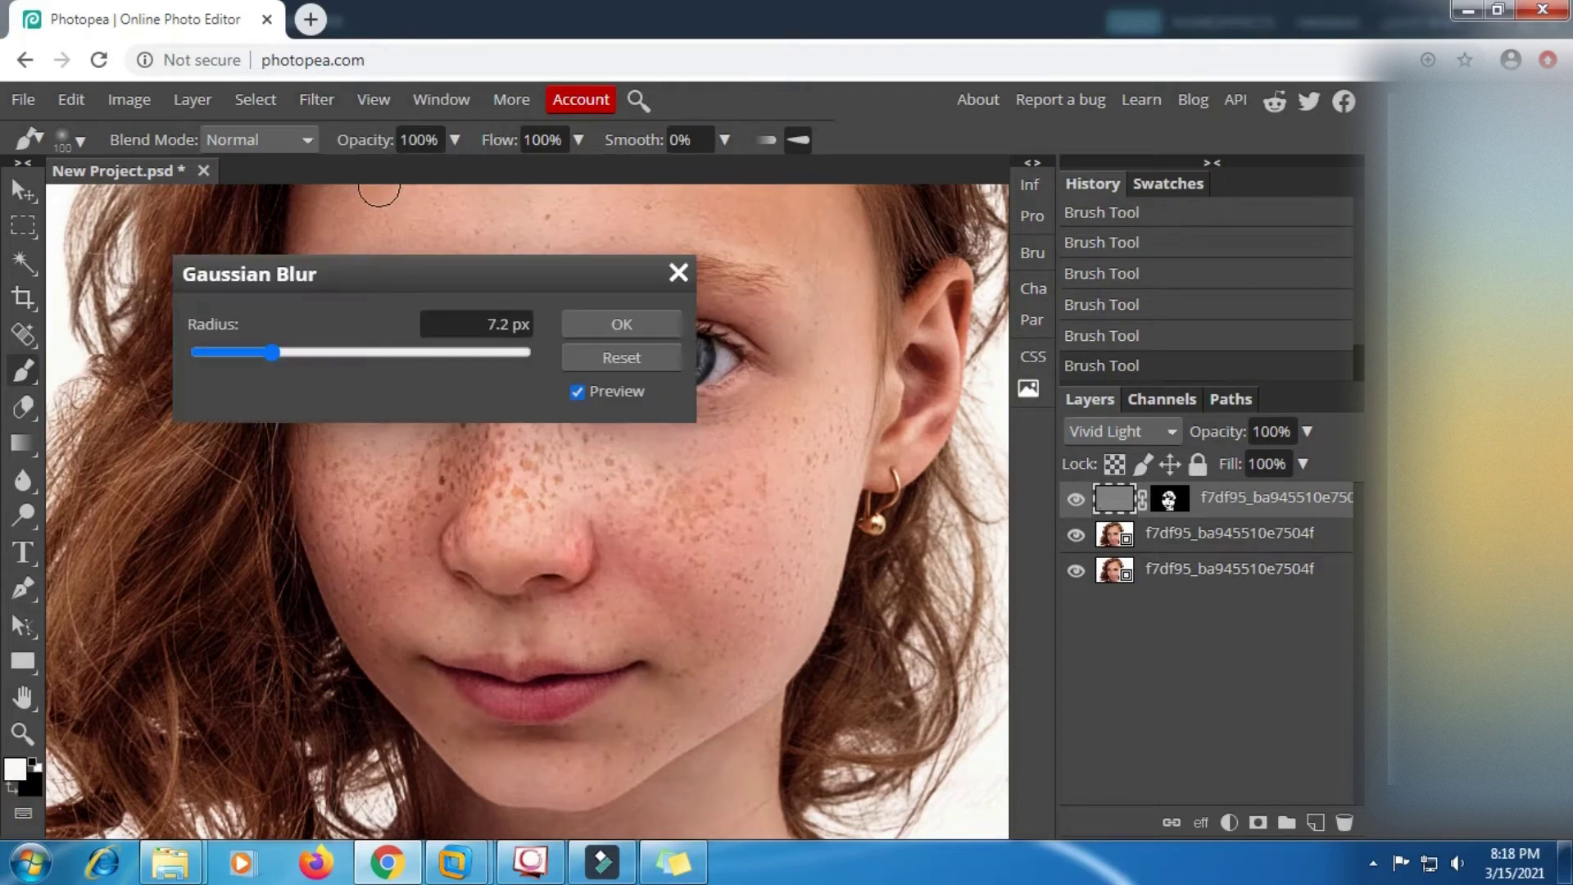
pyautogui.moveTo(536, 293); pyautogui.dragTo(1004, 300)
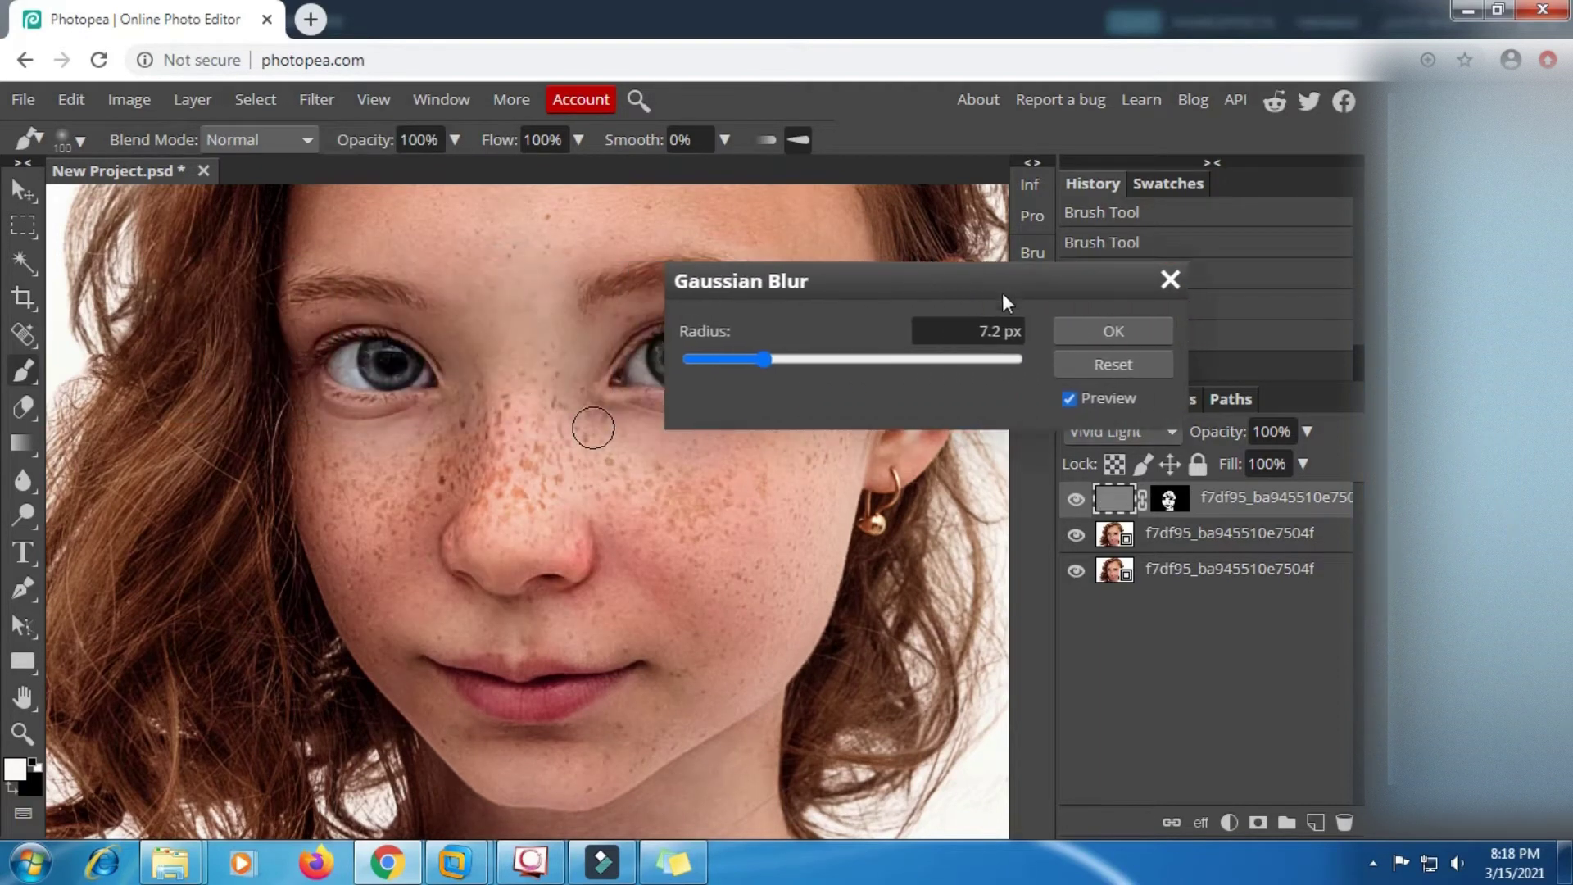
pyautogui.click(789, 357)
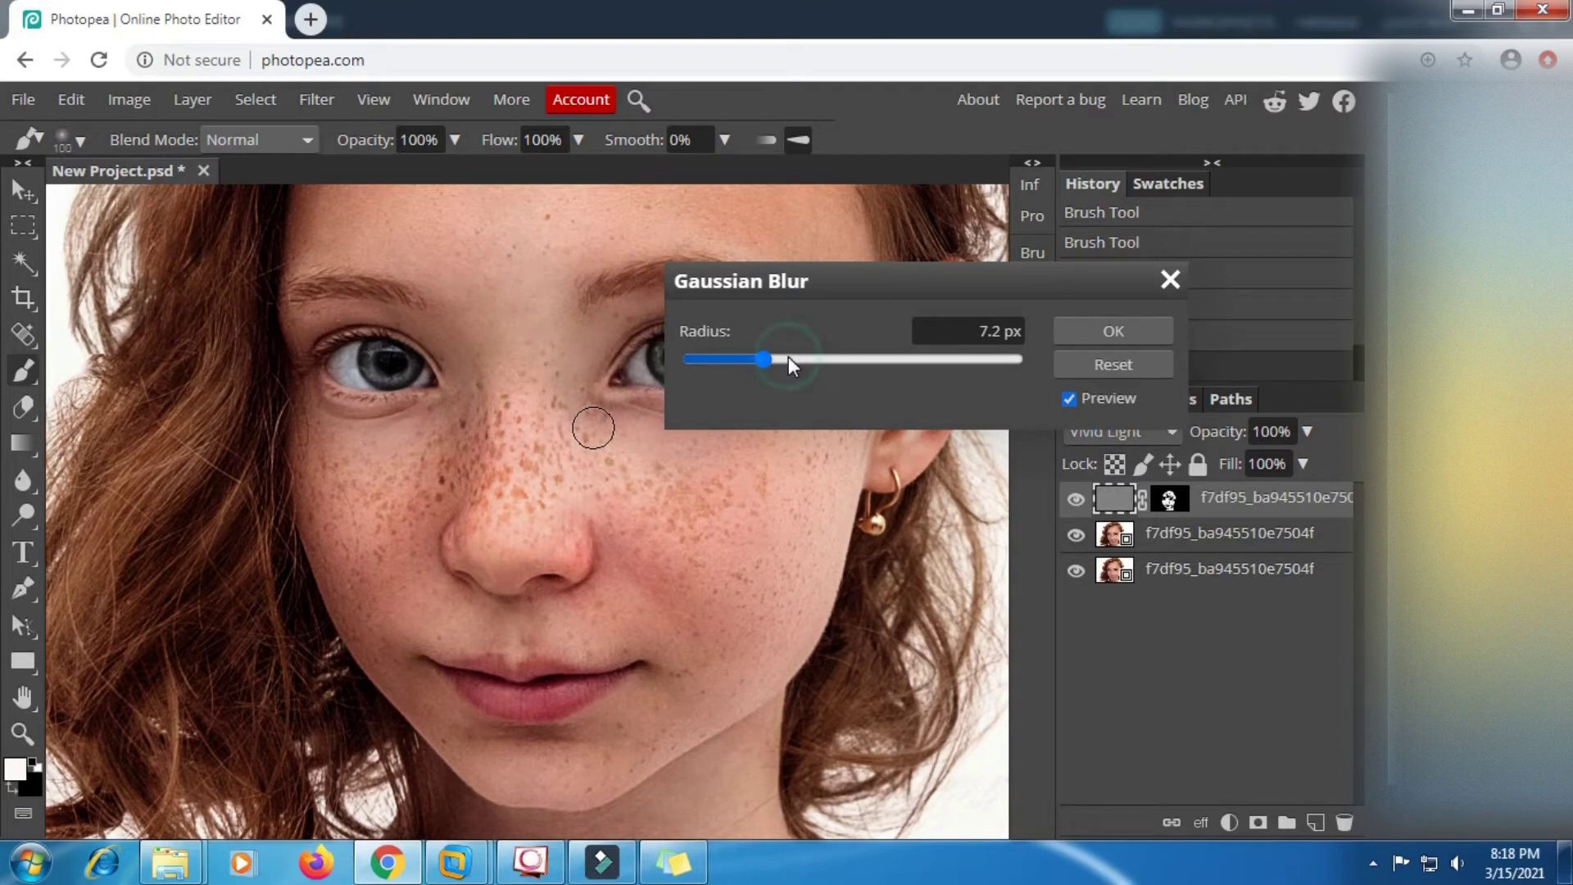
pyautogui.click(709, 358)
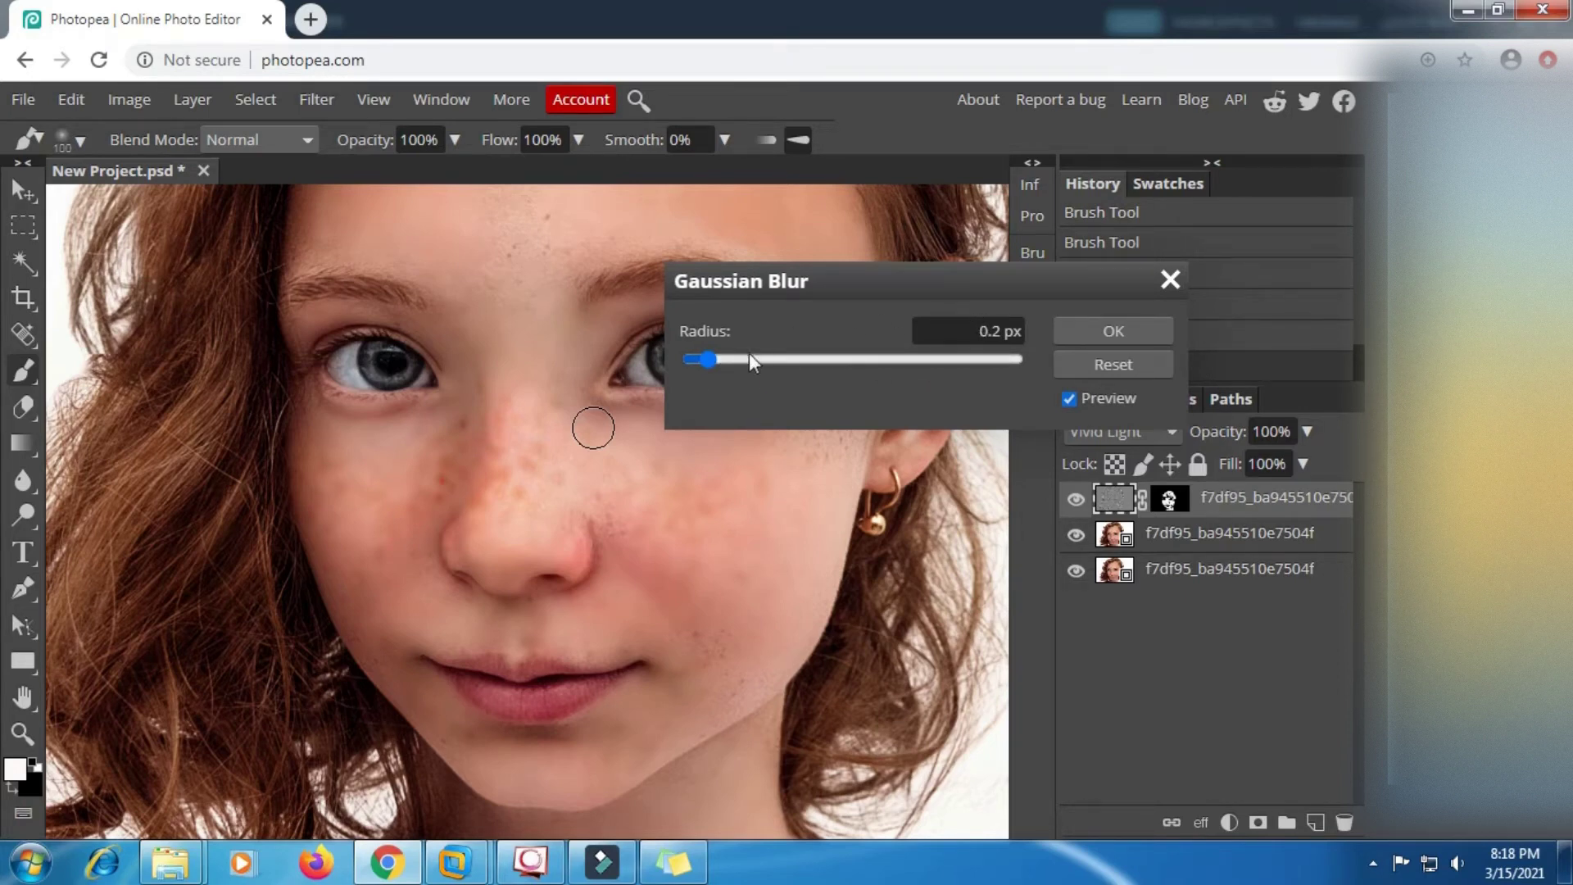
pyautogui.click(697, 357)
pyautogui.click(1098, 333)
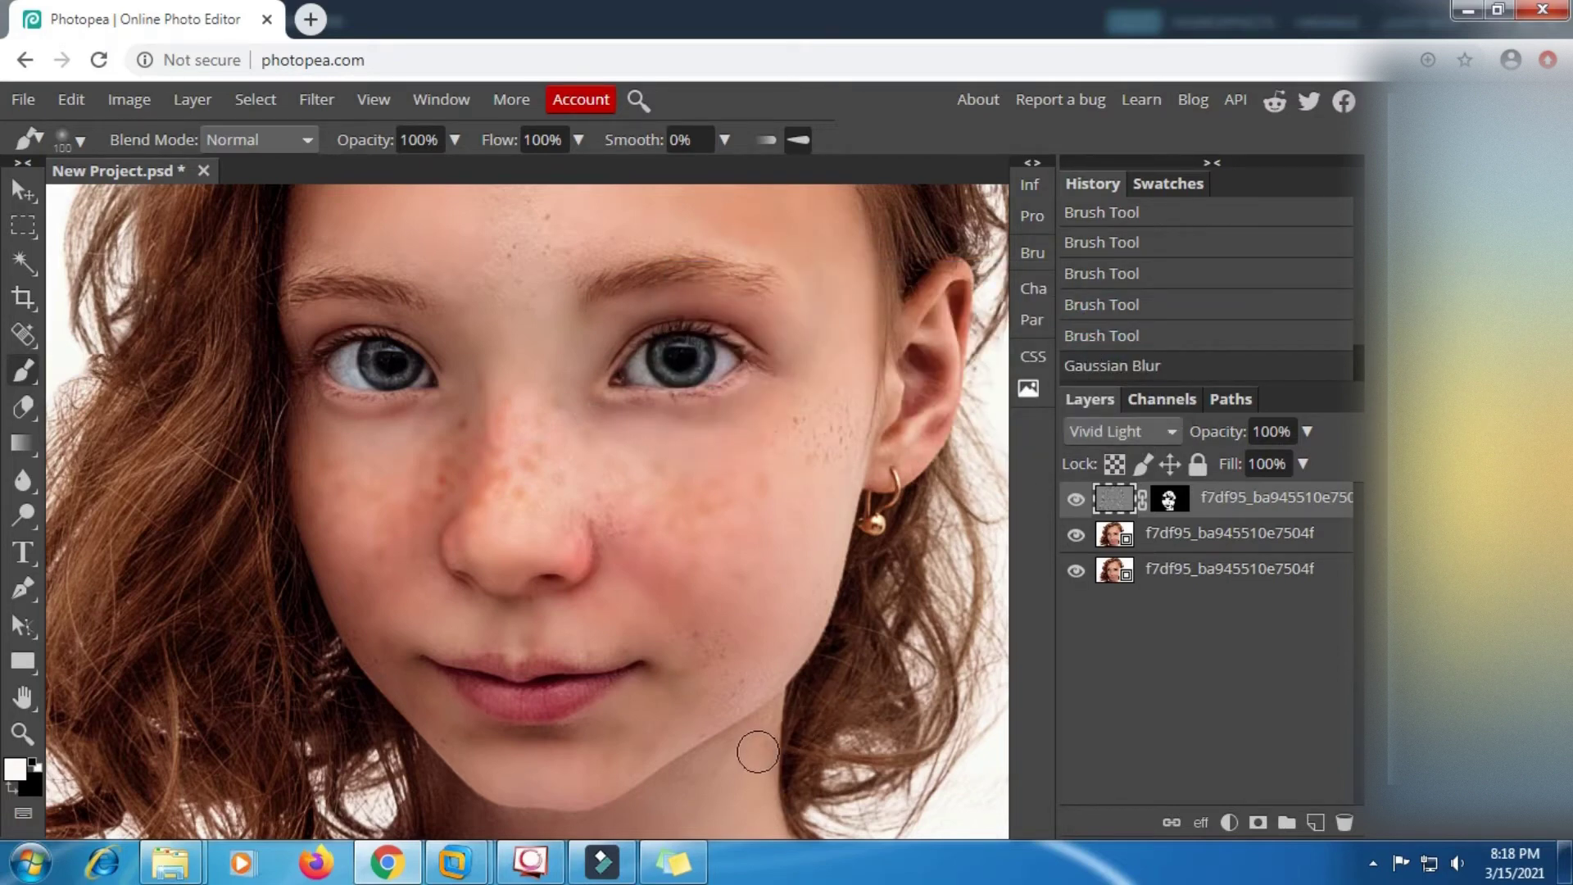
# Check the add-layer entry in the sticky note and add a new empty layer above the masked Vivid Light layer.
pyautogui.click(660, 873)
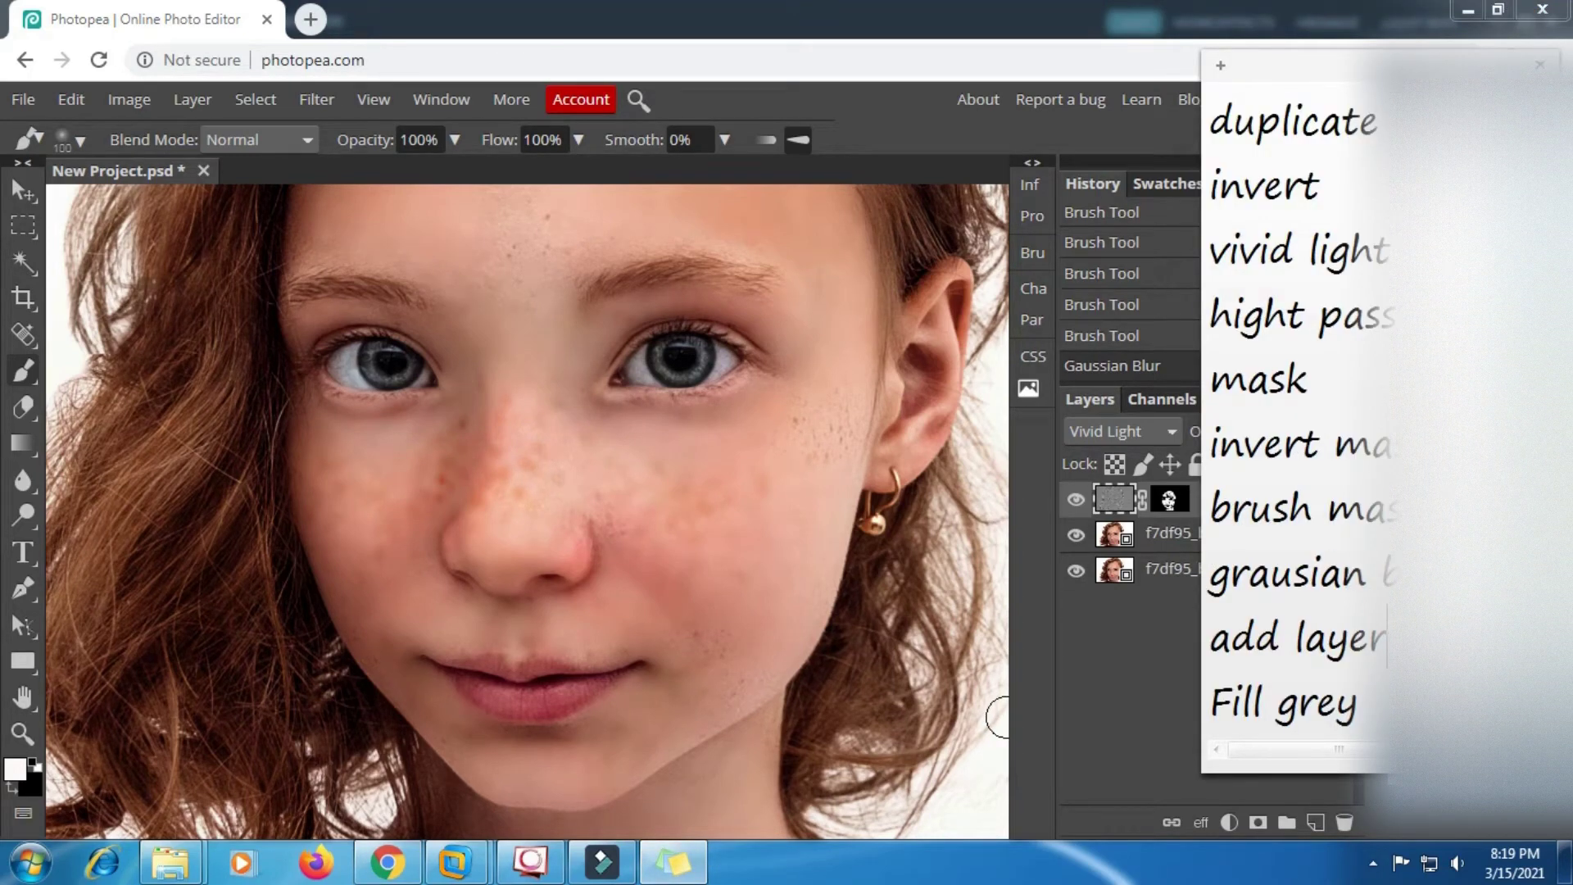
pyautogui.moveTo(1386, 637); pyautogui.dragTo(1221, 639)
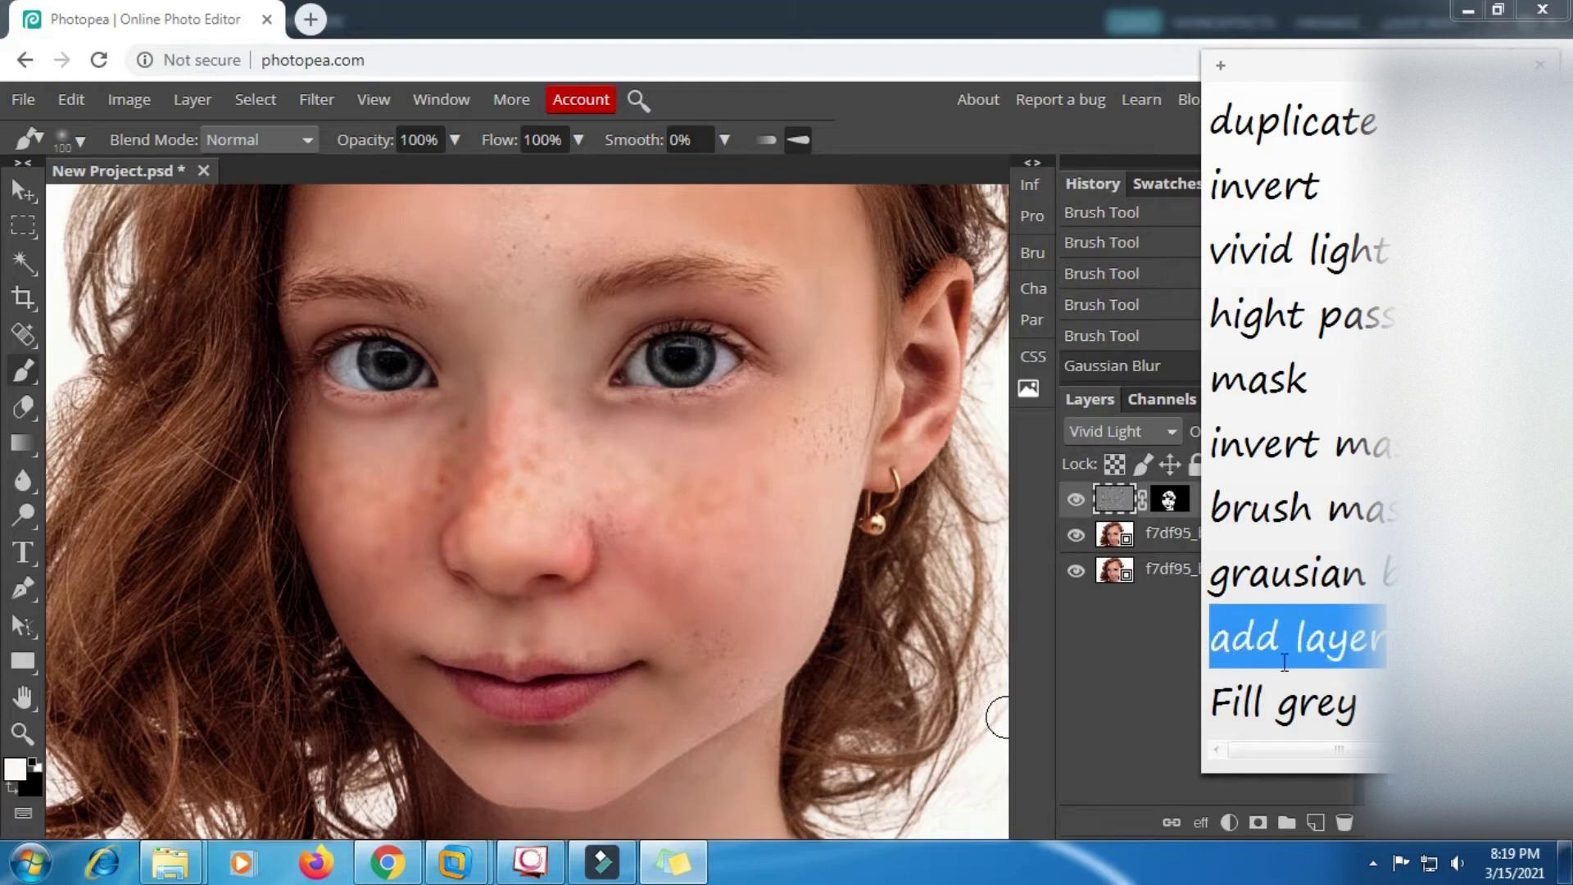
pyautogui.click(1396, 640)
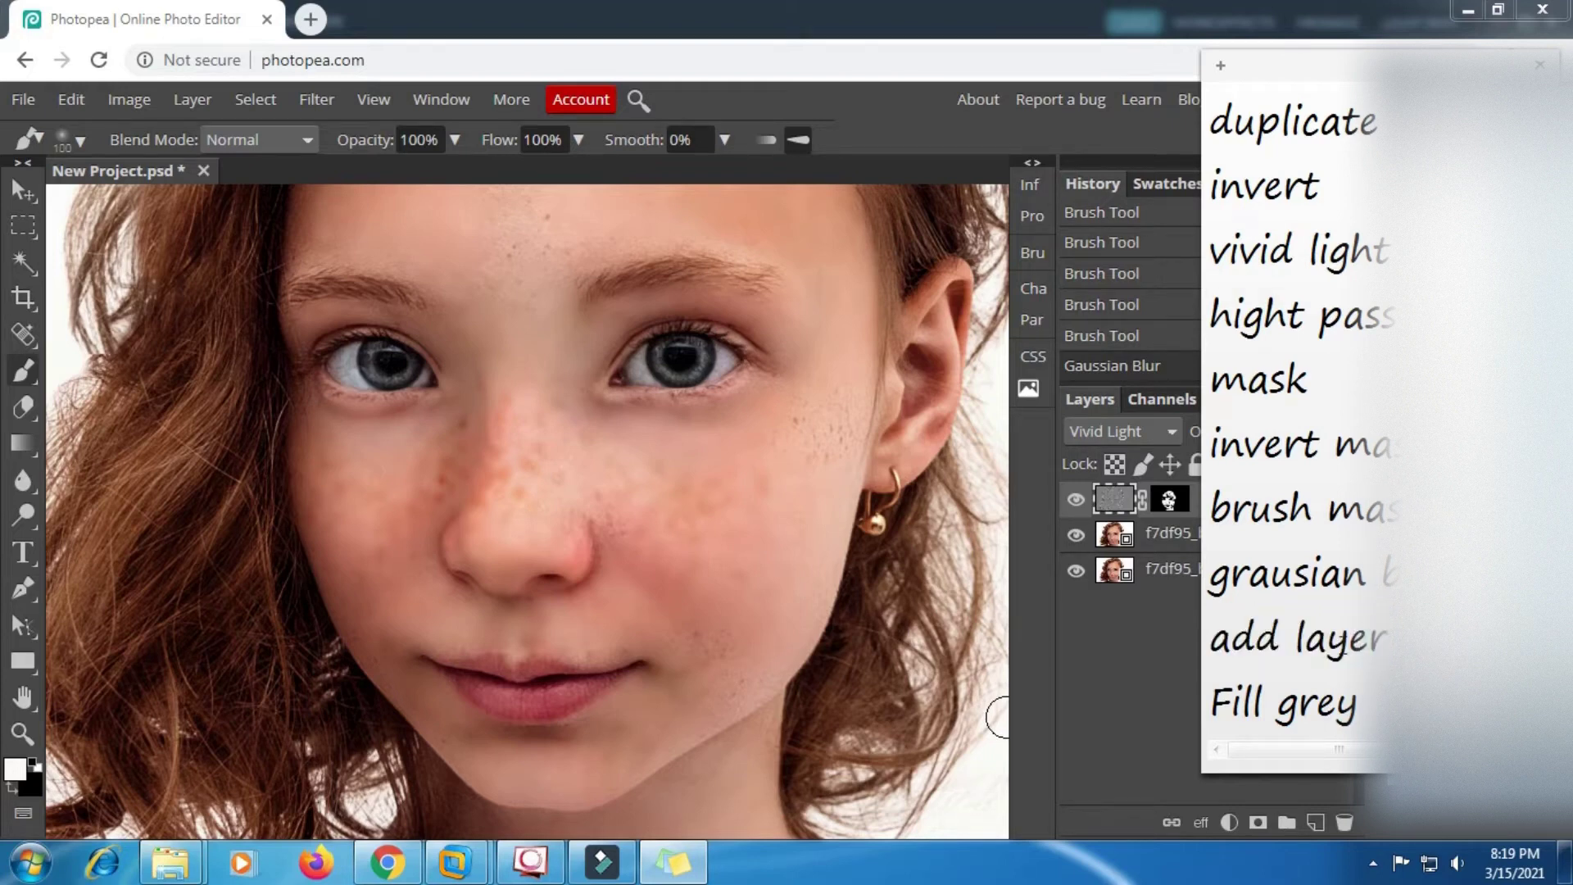
pyautogui.click(1162, 701)
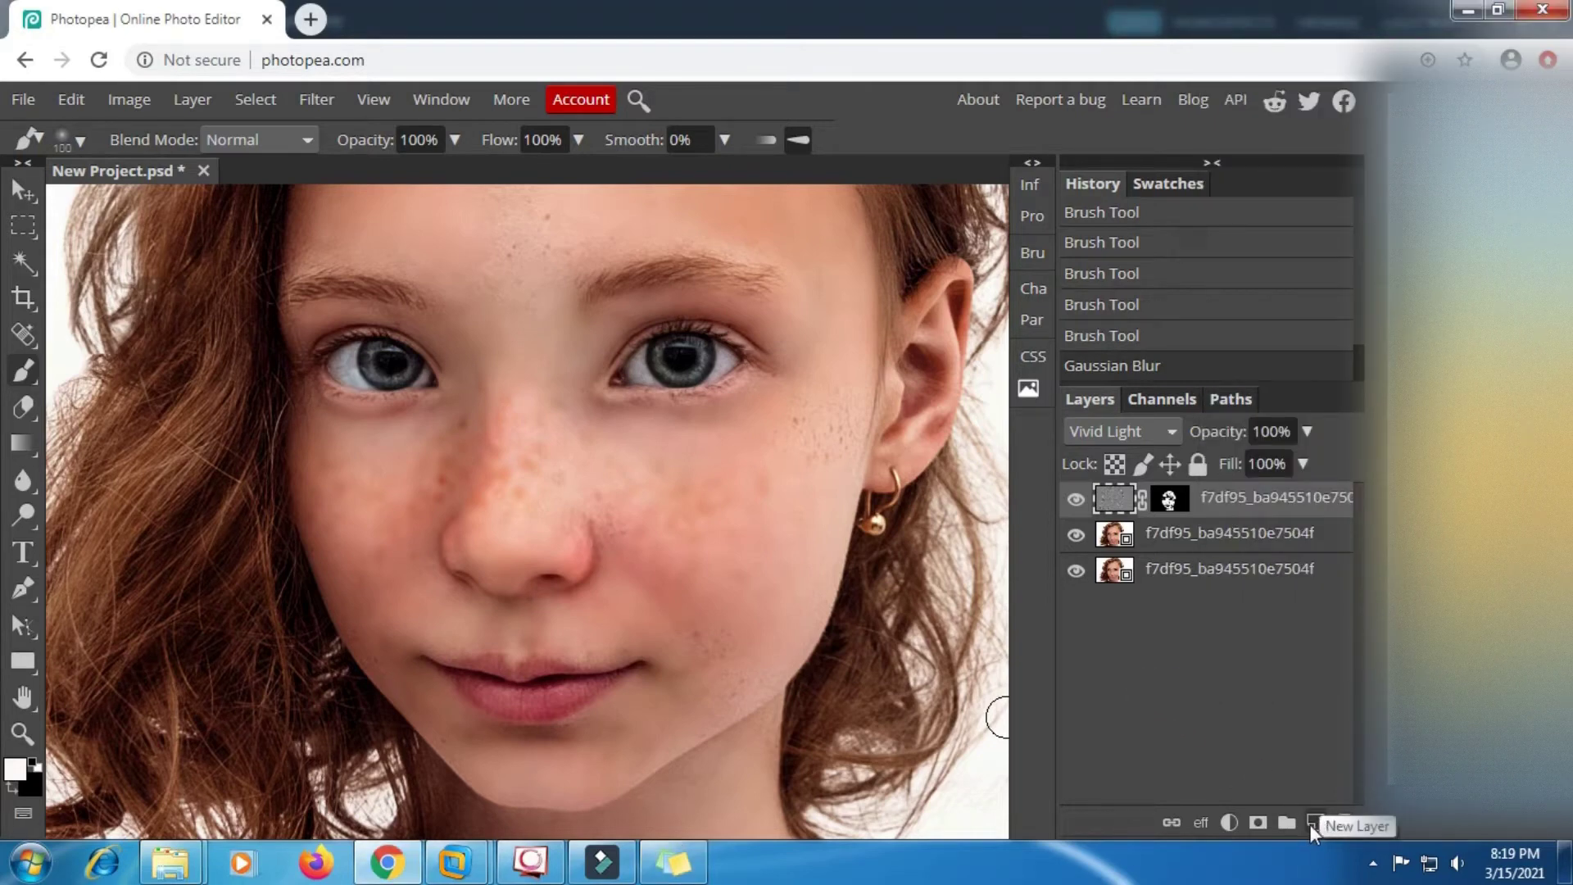
pyautogui.click(1314, 822)
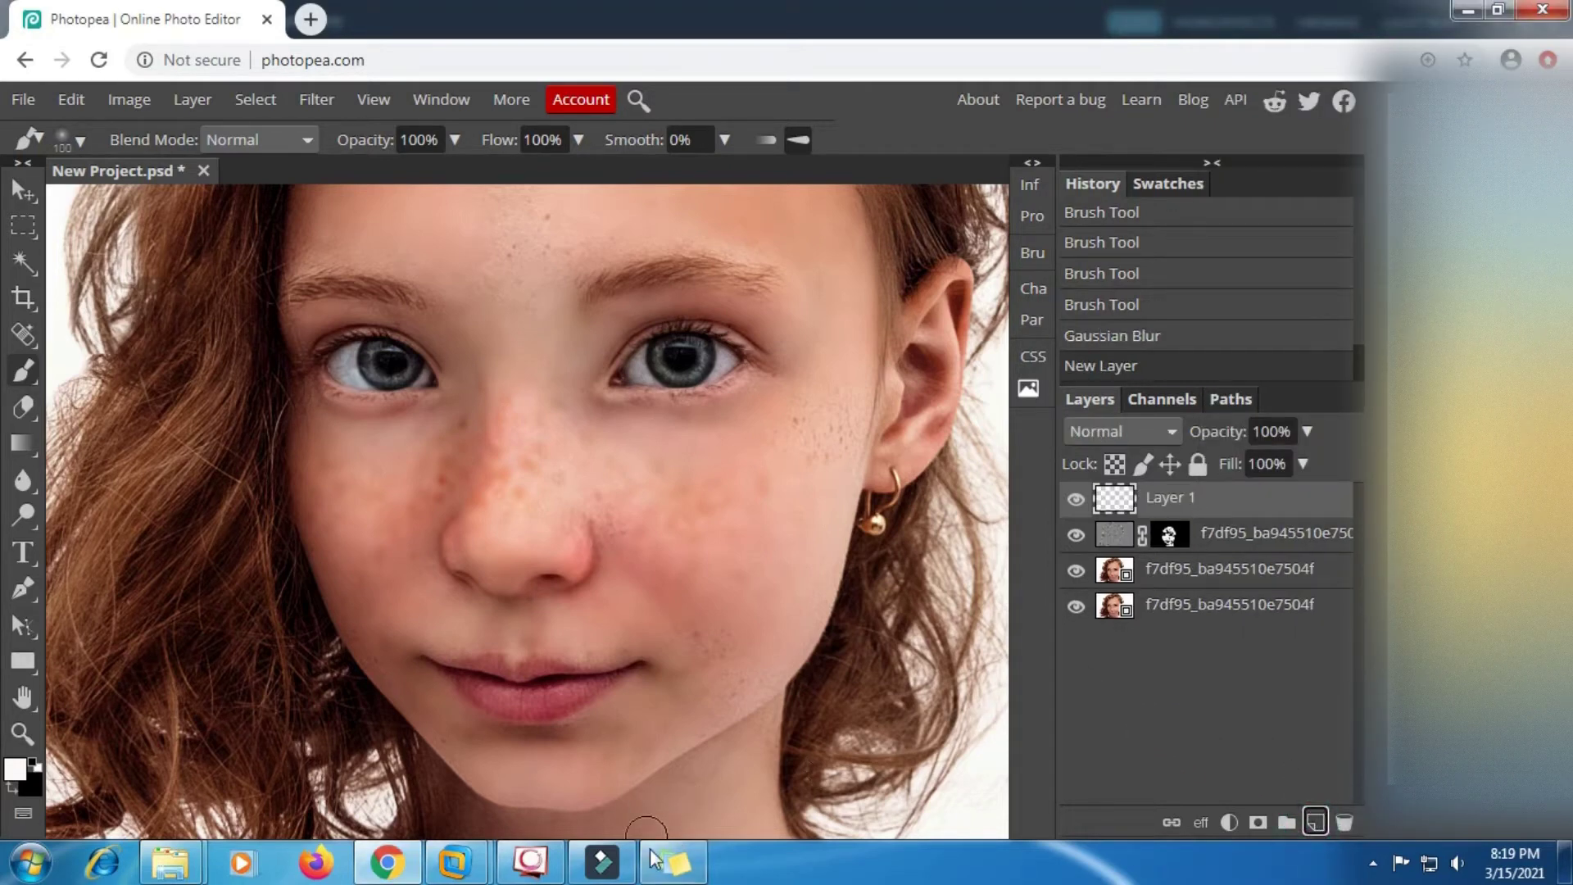
# Fill the new empty layer with Gray, following the sticky note's fill entry.
pyautogui.click(673, 862)
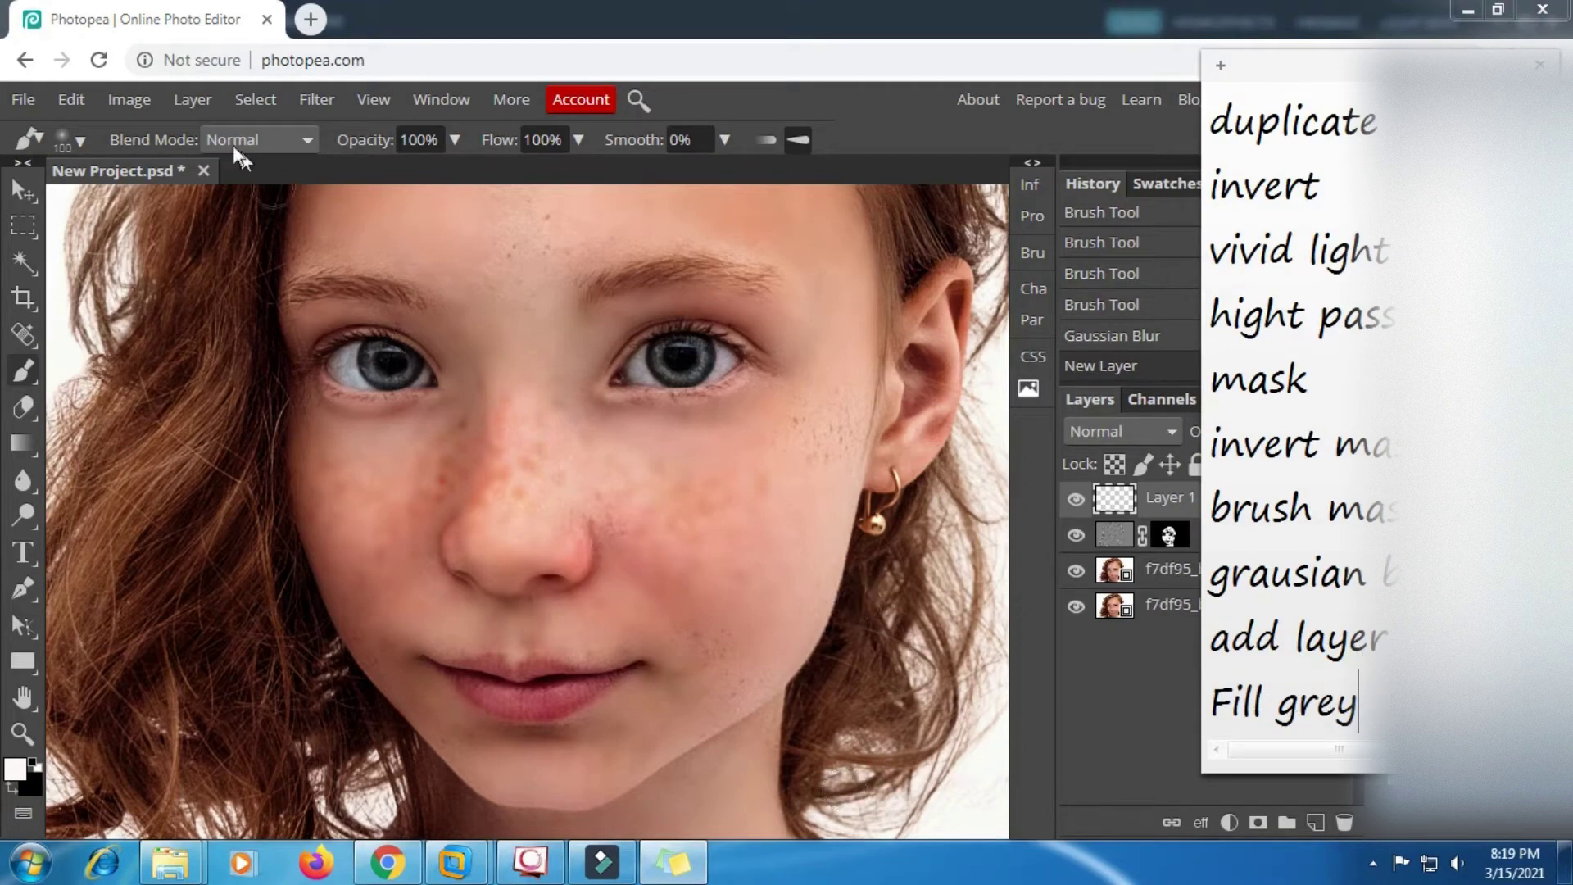
pyautogui.click(75, 99)
pyautogui.click(80, 96)
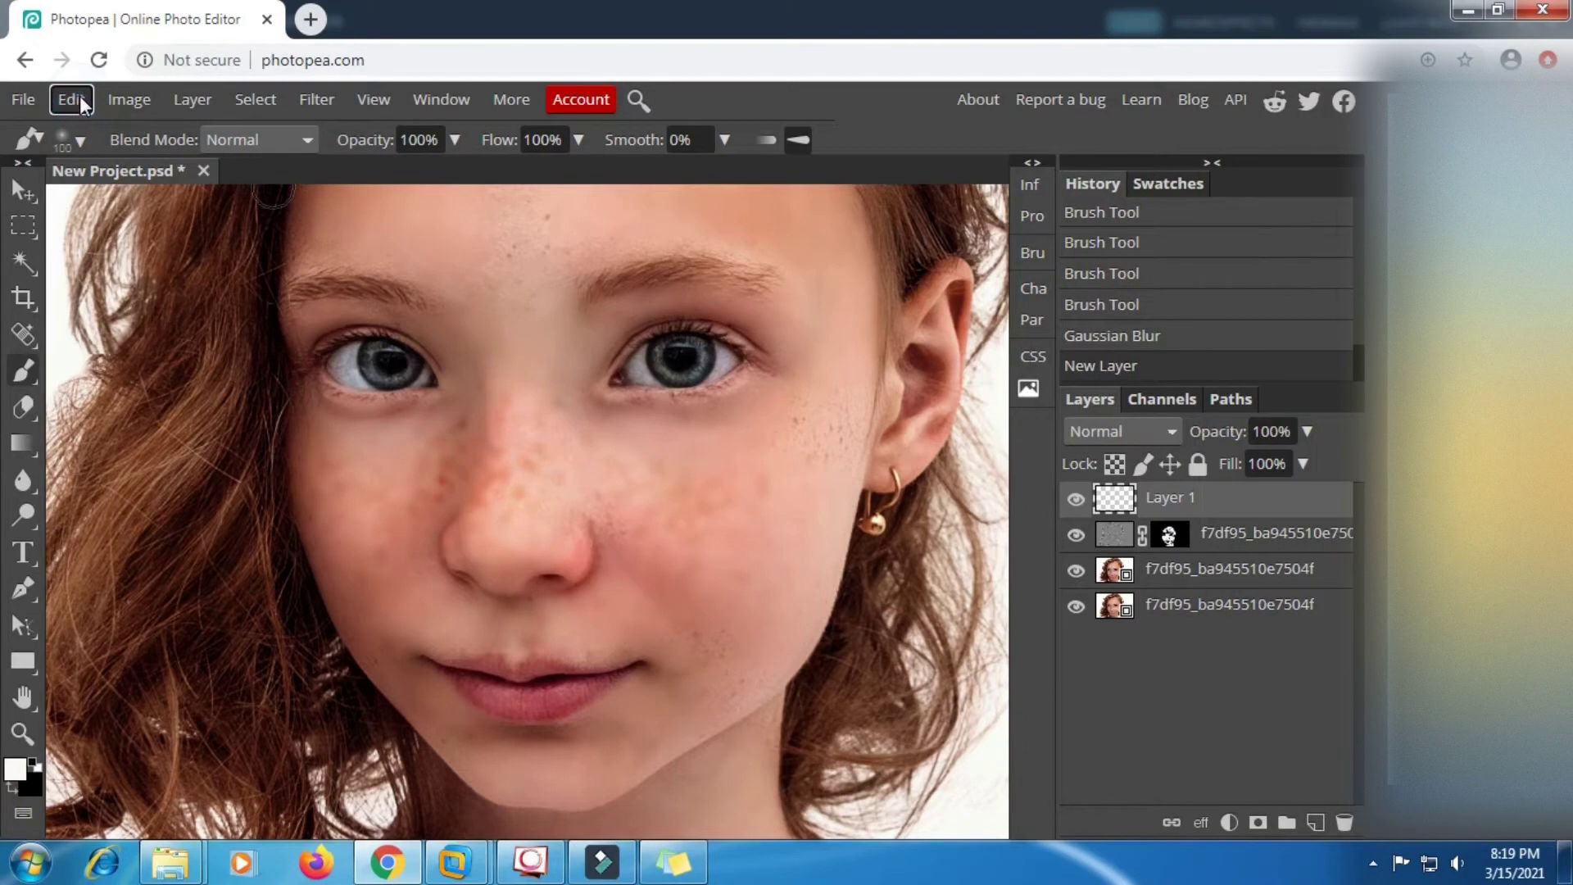
pyautogui.click(72, 100)
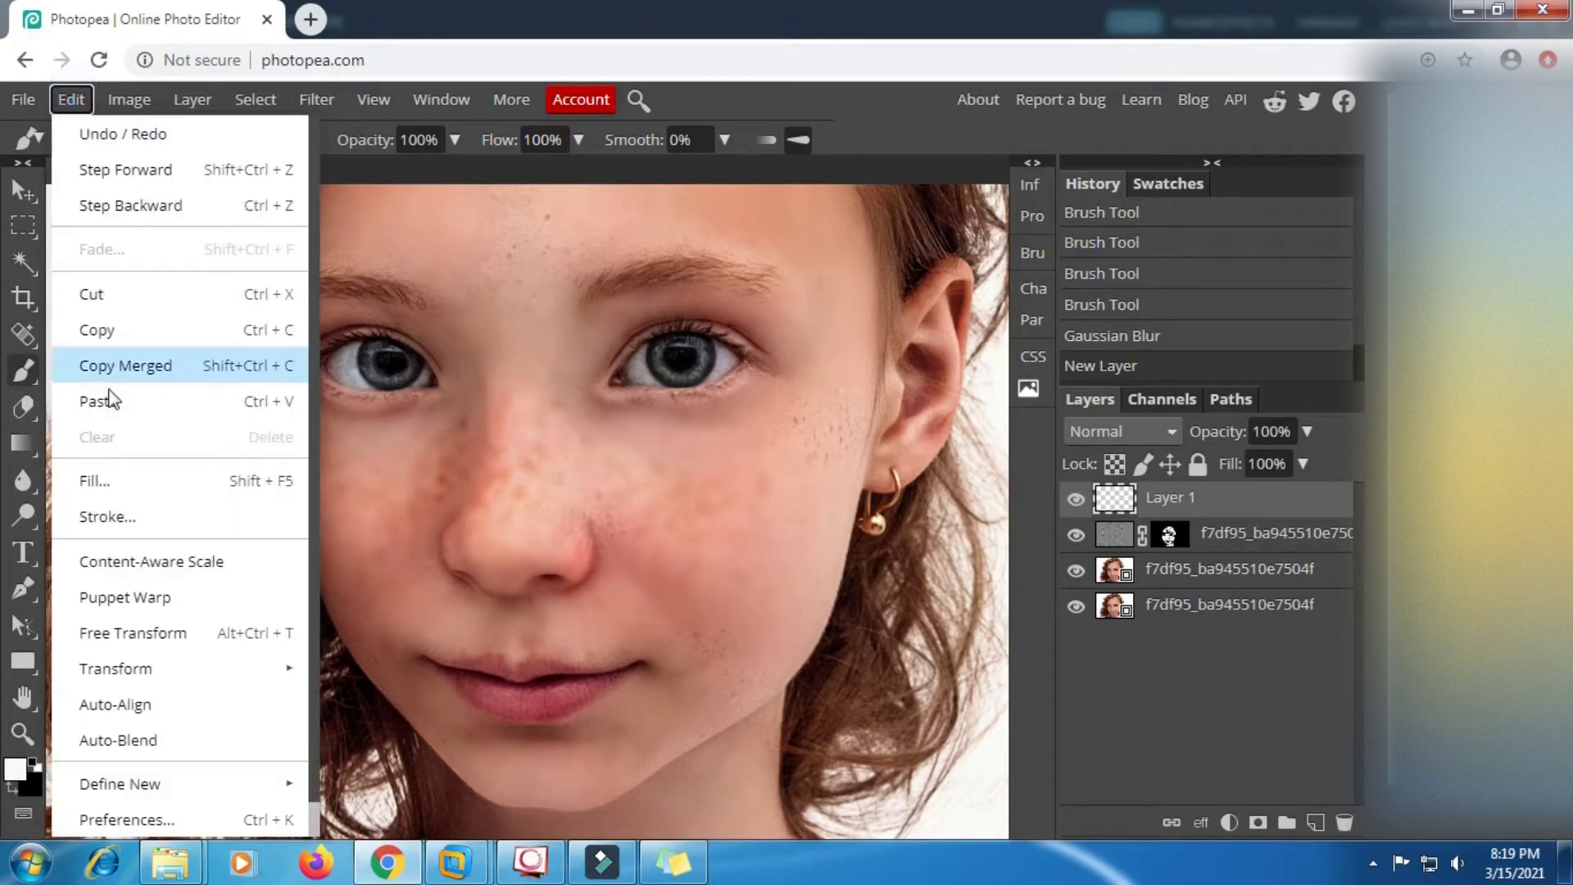
pyautogui.click(114, 486)
pyautogui.click(375, 330)
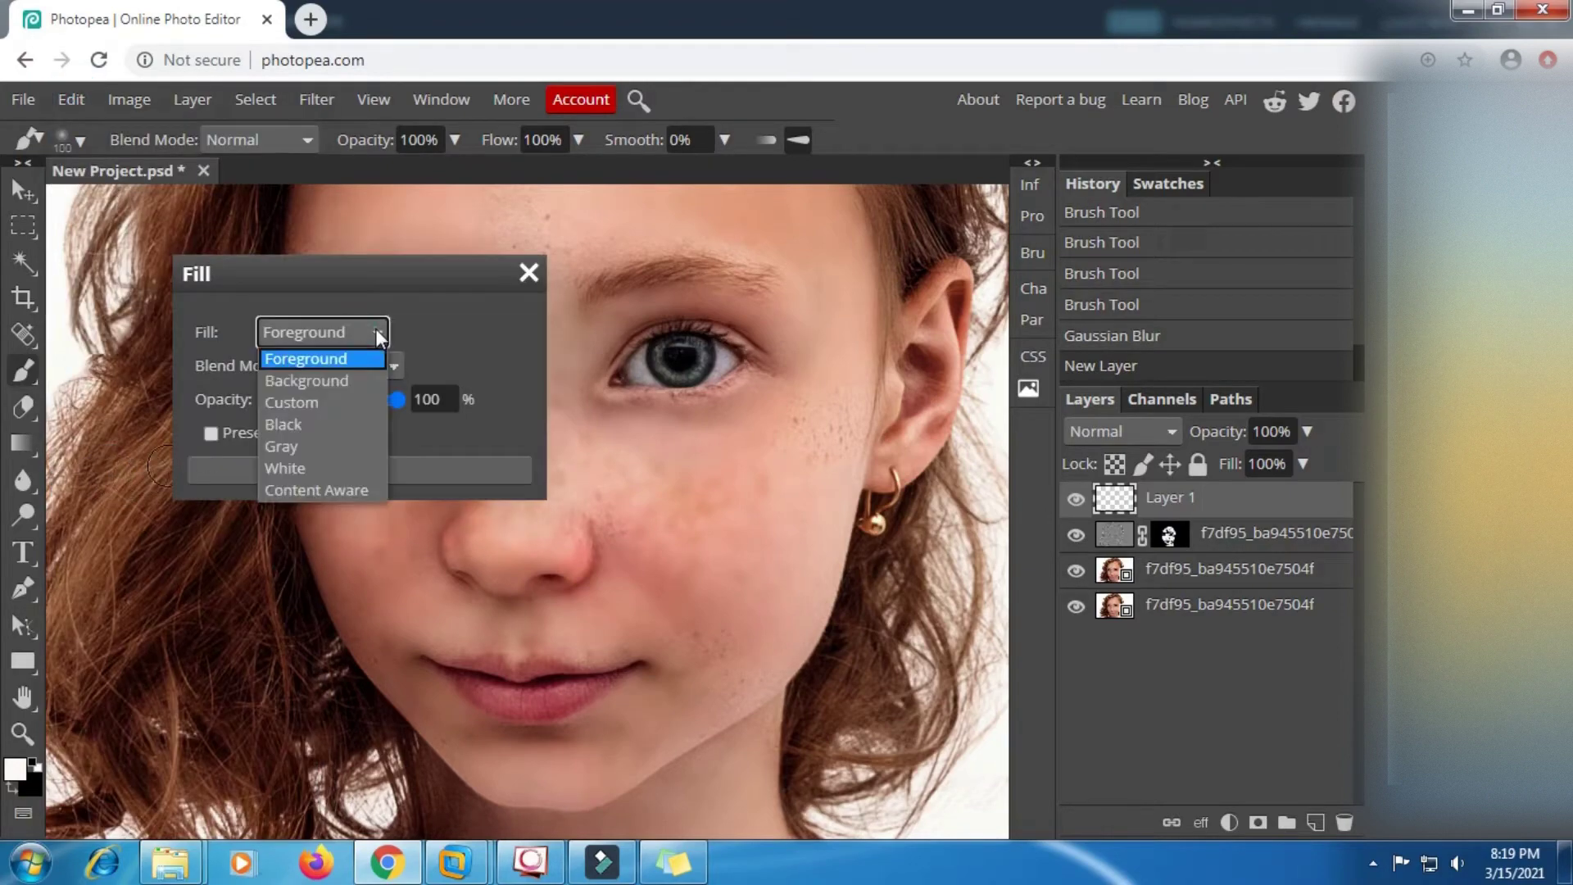
pyautogui.click(300, 443)
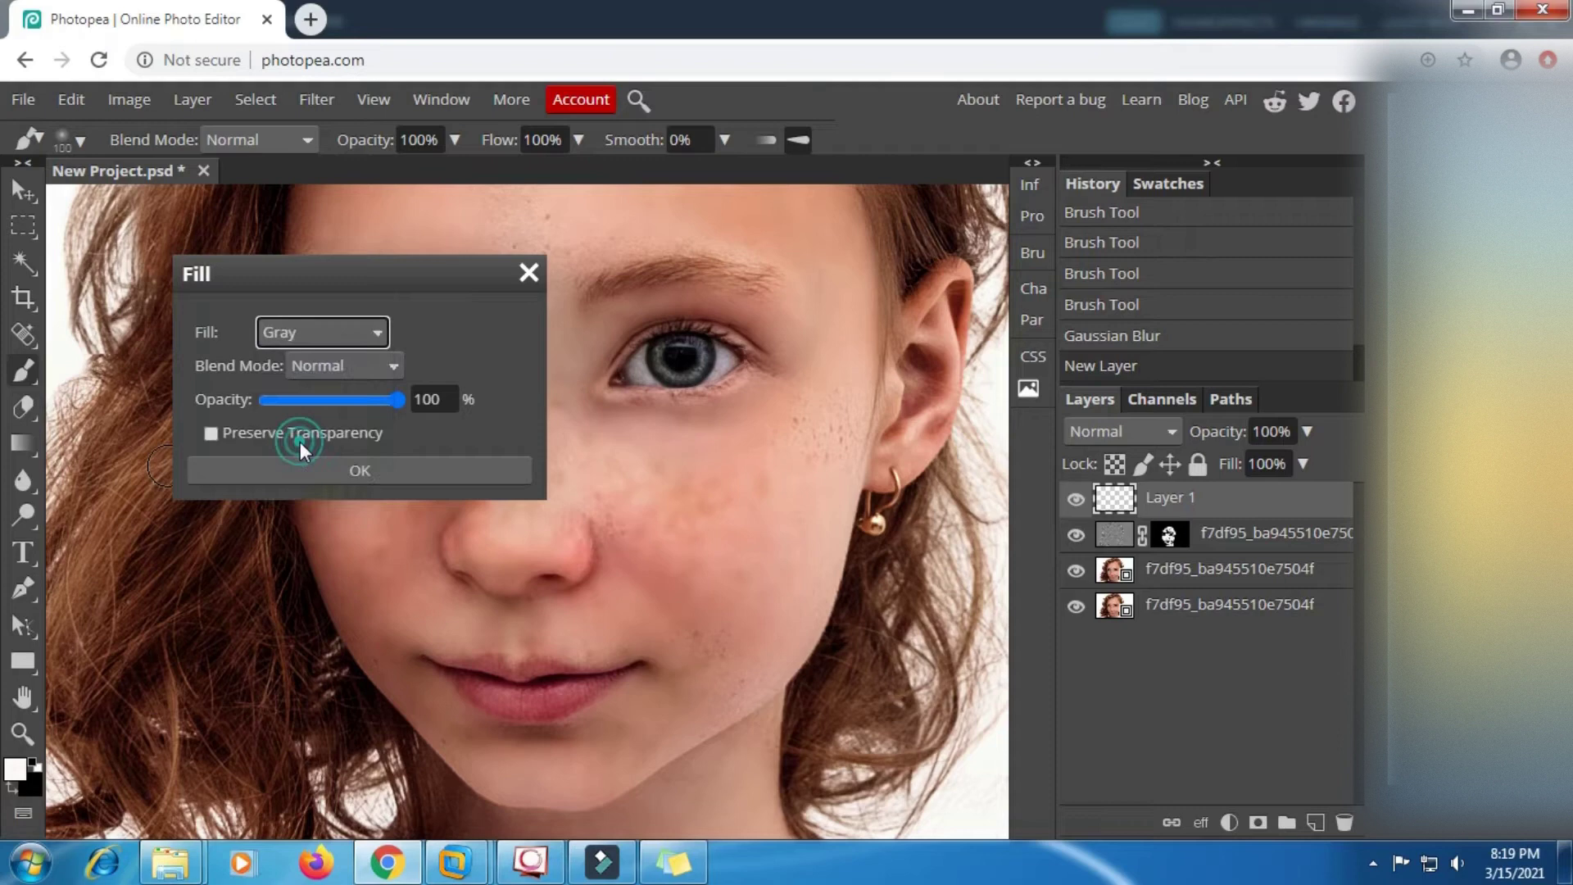
pyautogui.click(376, 472)
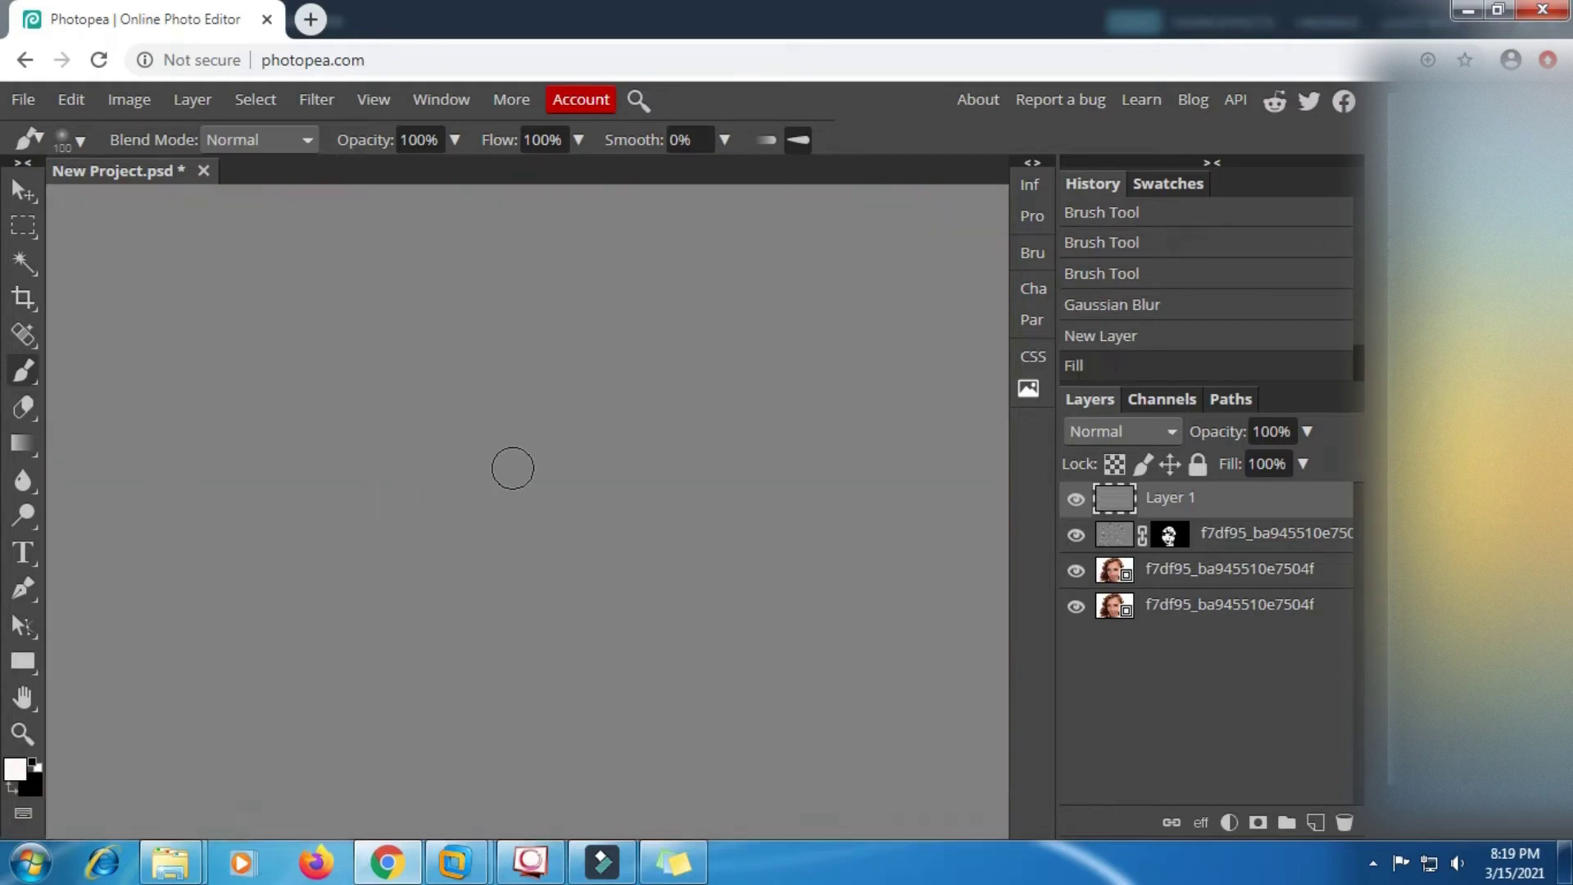
# Read the sticky note's remaining workflow entries after the grey fill and return to the image.
pyautogui.click(673, 861)
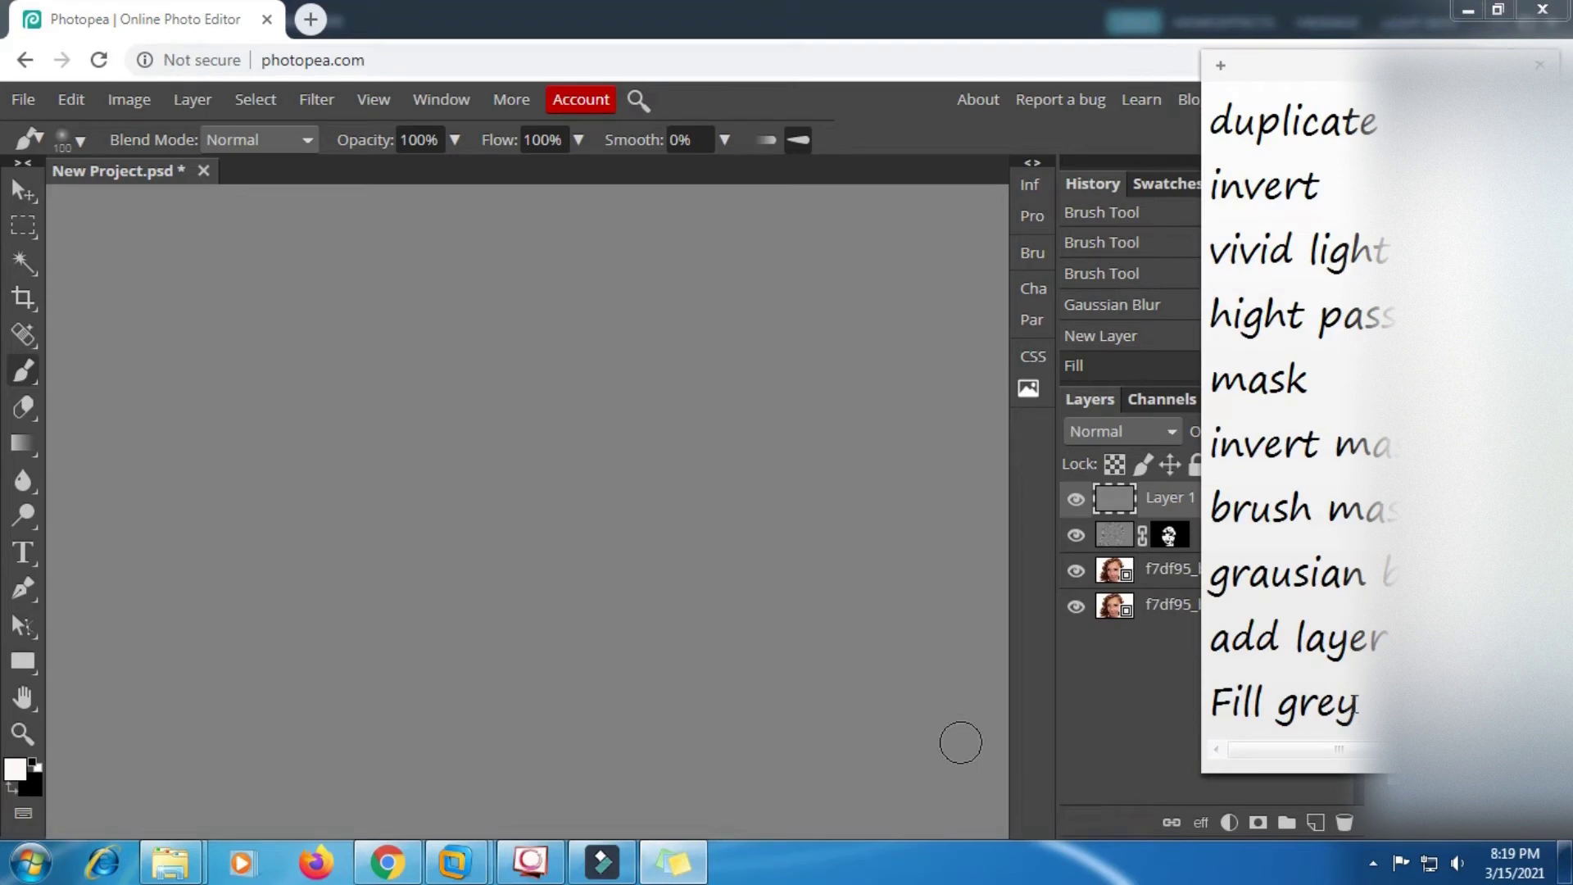
pyautogui.press('Down')
pyautogui.press('Down')
pyautogui.press('Down')
pyautogui.press('Down')
pyautogui.press('Down')
pyautogui.press('Down')
pyautogui.press('Down')
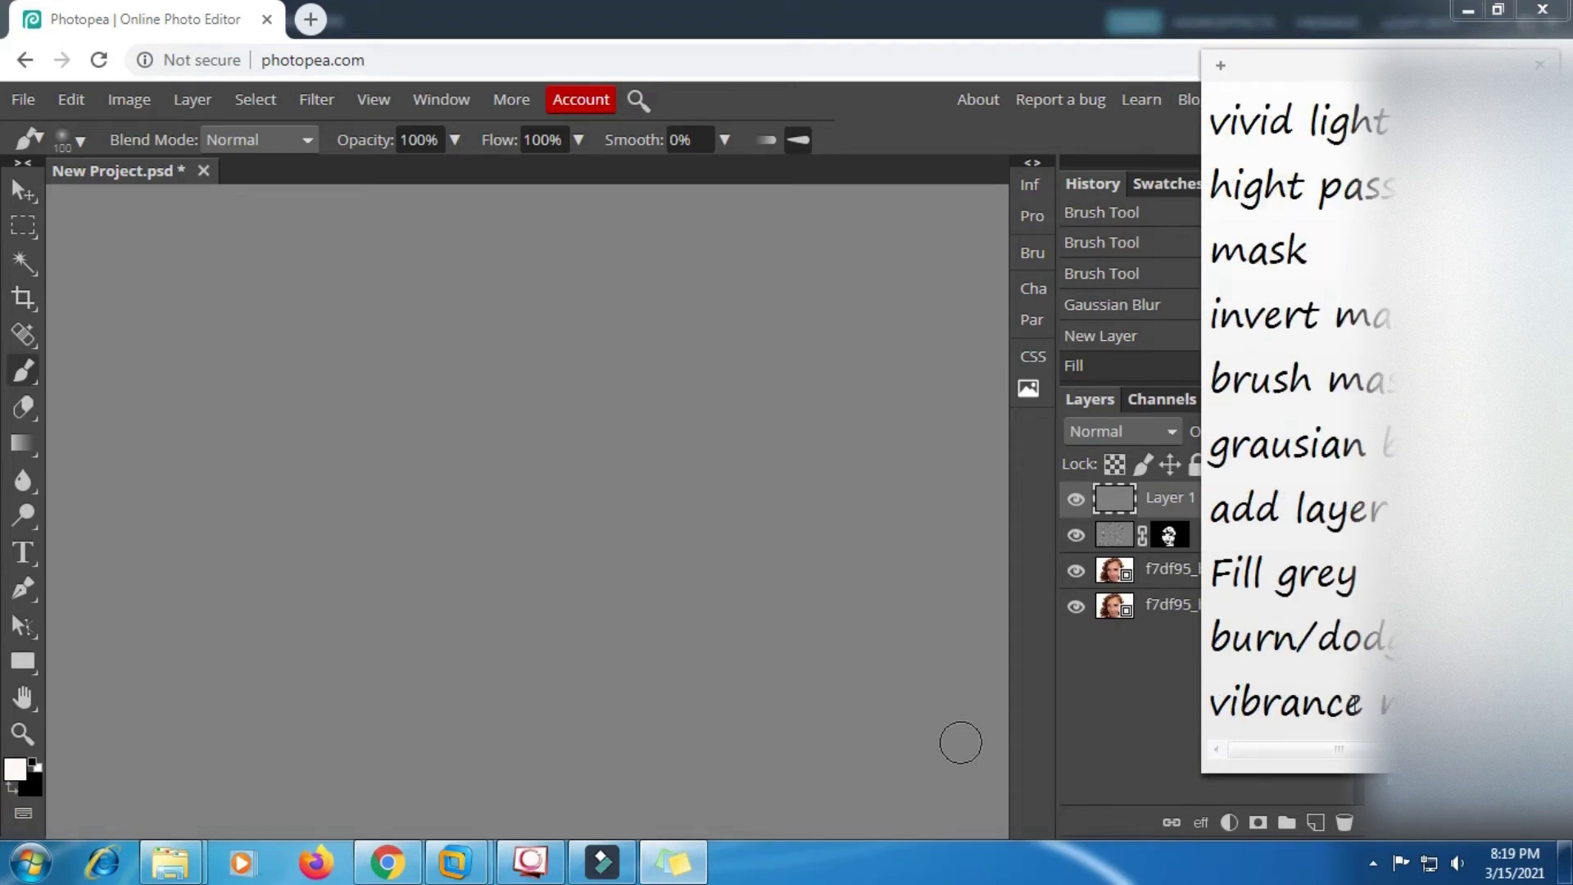
pyautogui.press('Down')
pyautogui.press('Down')
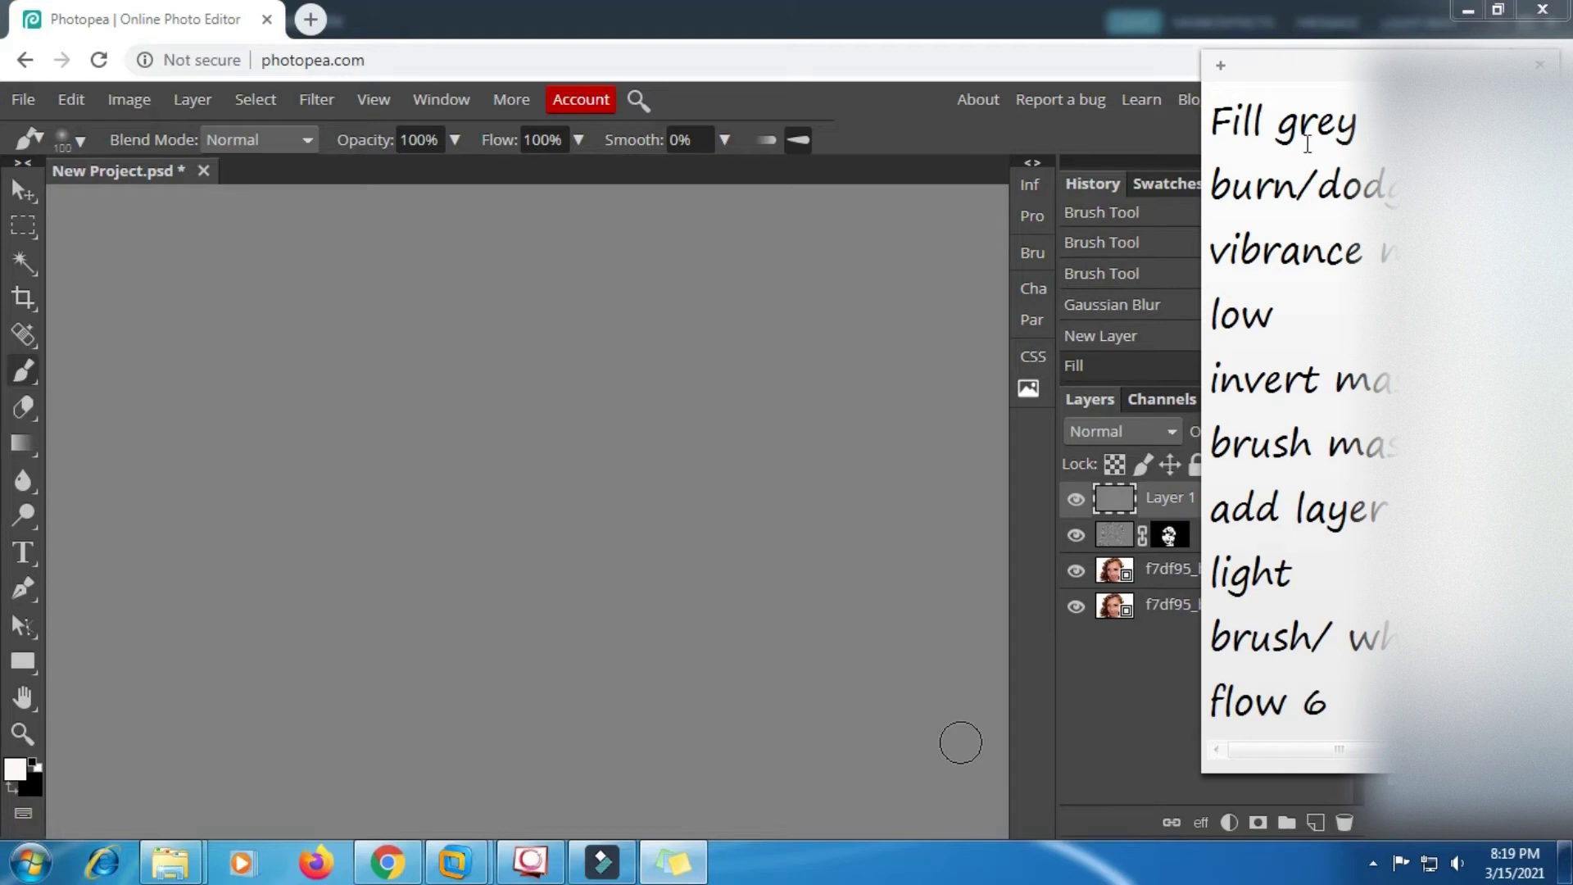
pyautogui.click(1069, 675)
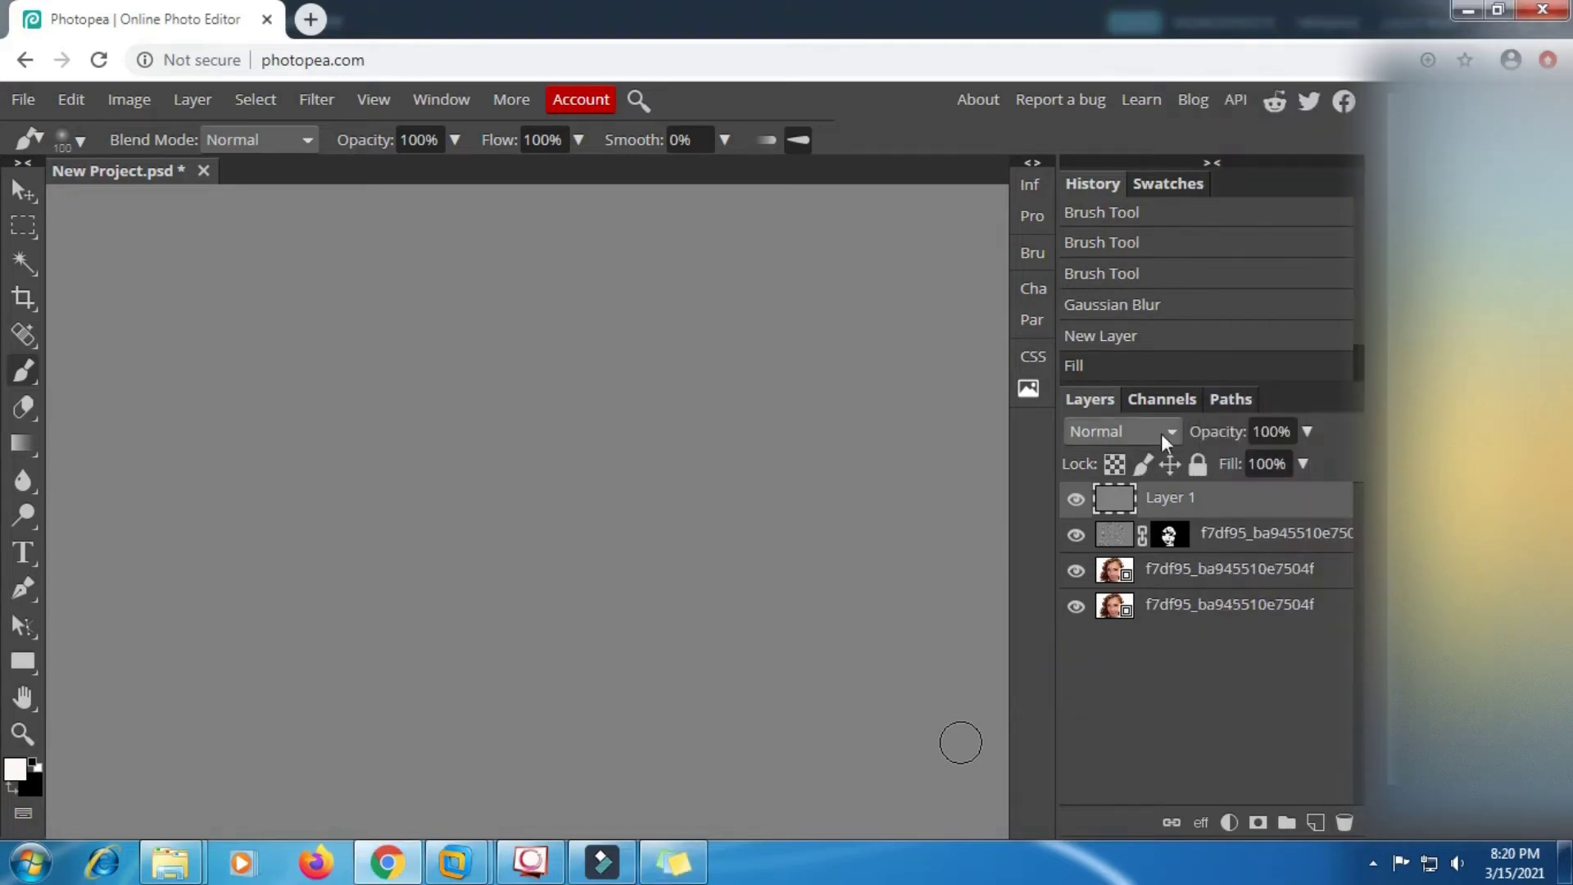
# Try Soft Light on the gray layer, set its blend mode to Overlay instead, and keep the layer selected.
pyautogui.click(1173, 434)
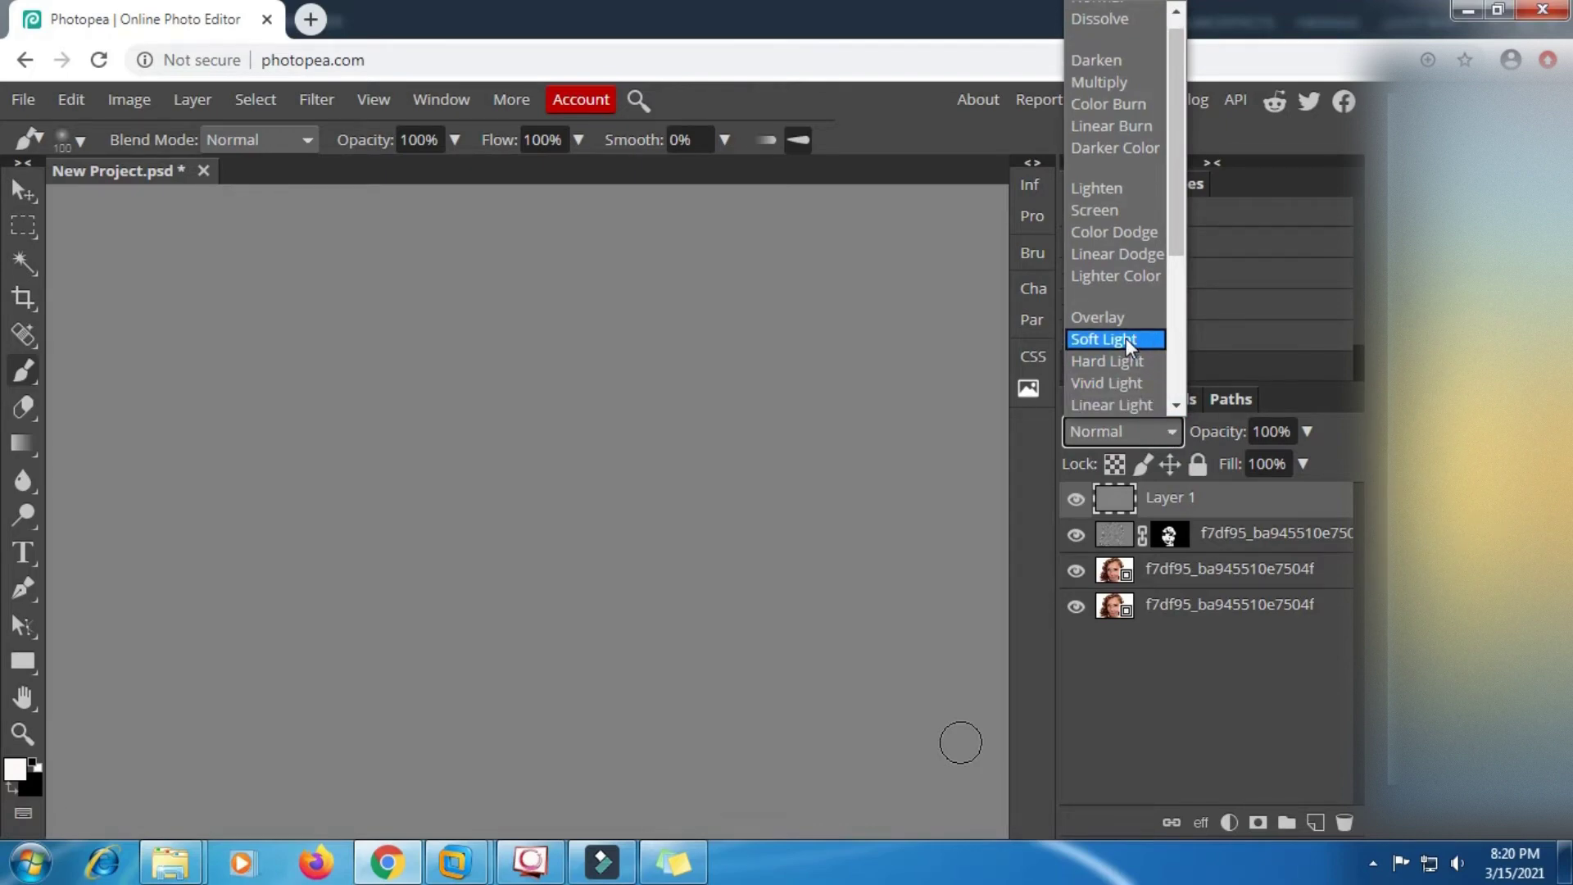
pyautogui.click(1126, 337)
pyautogui.click(1172, 432)
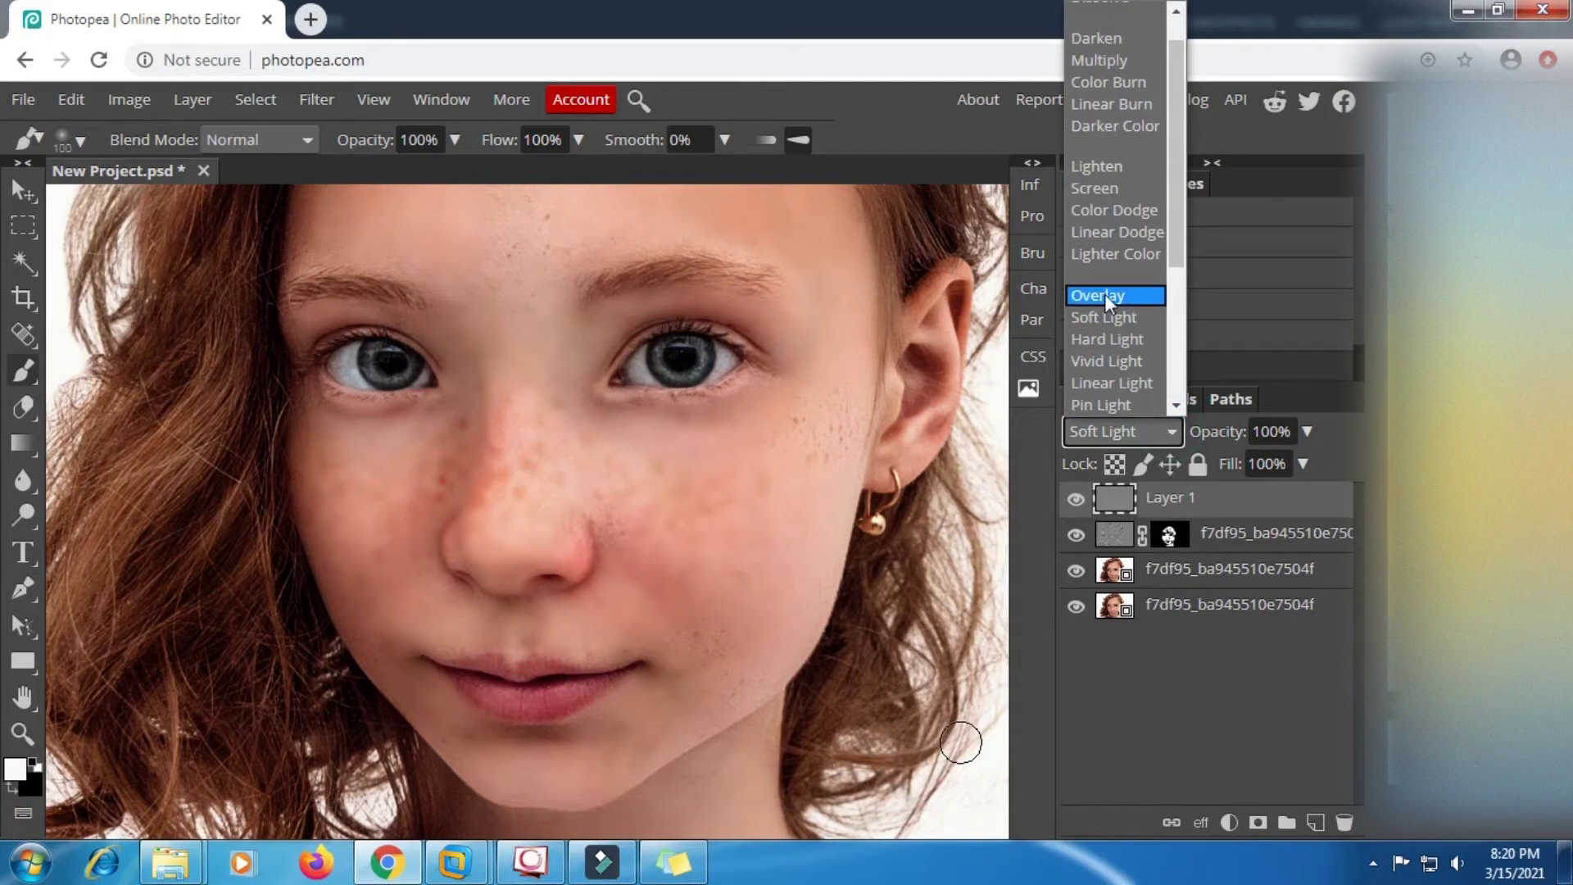
pyautogui.click(1104, 295)
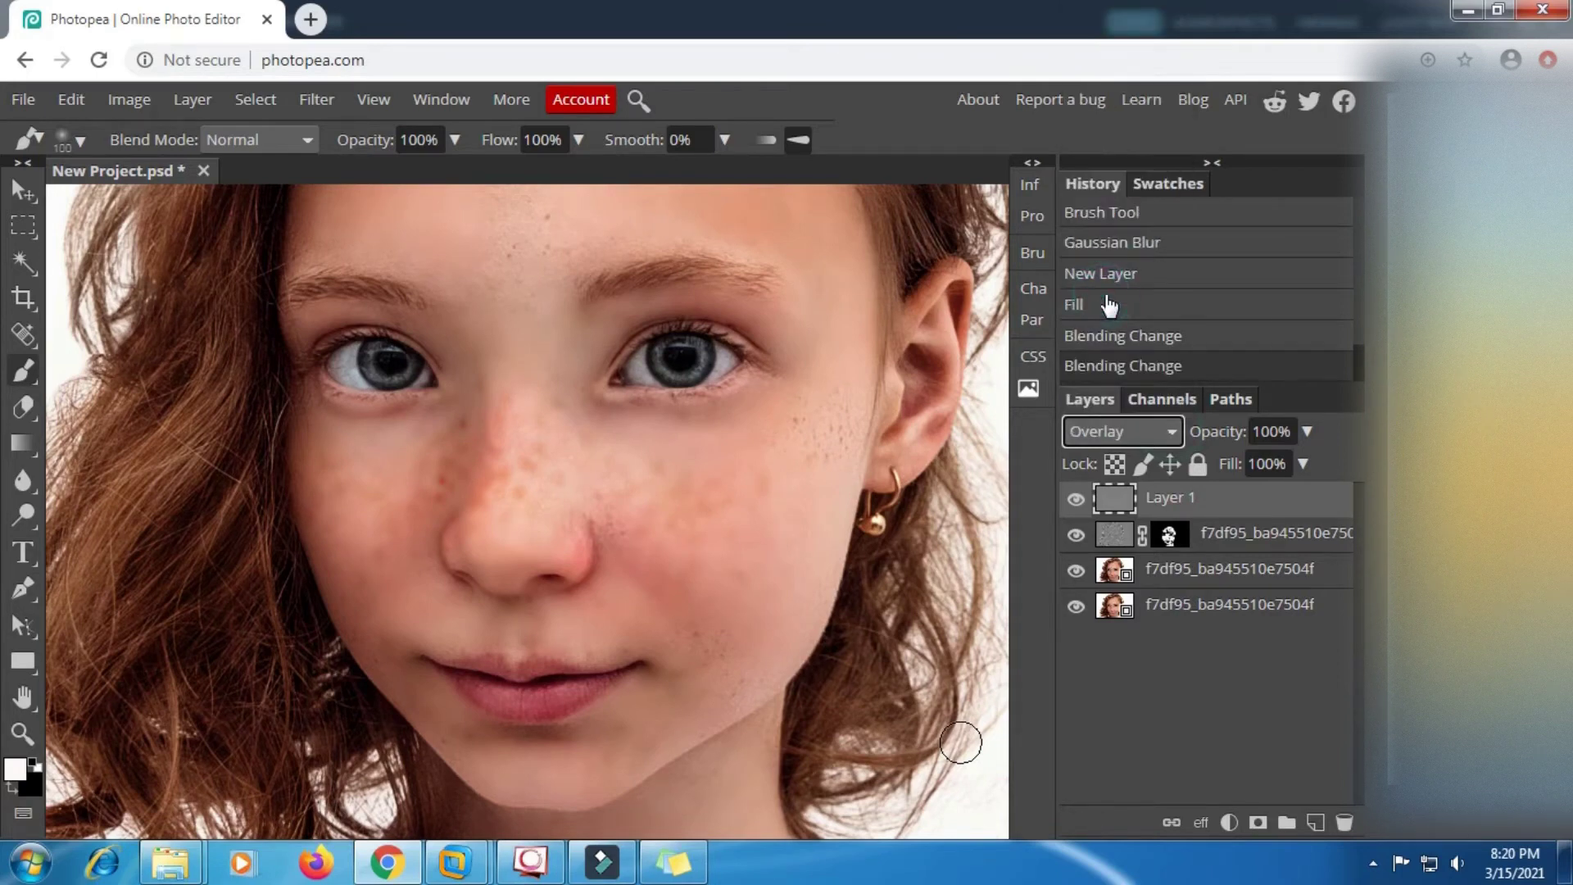
pyautogui.click(1076, 500)
pyautogui.click(1115, 498)
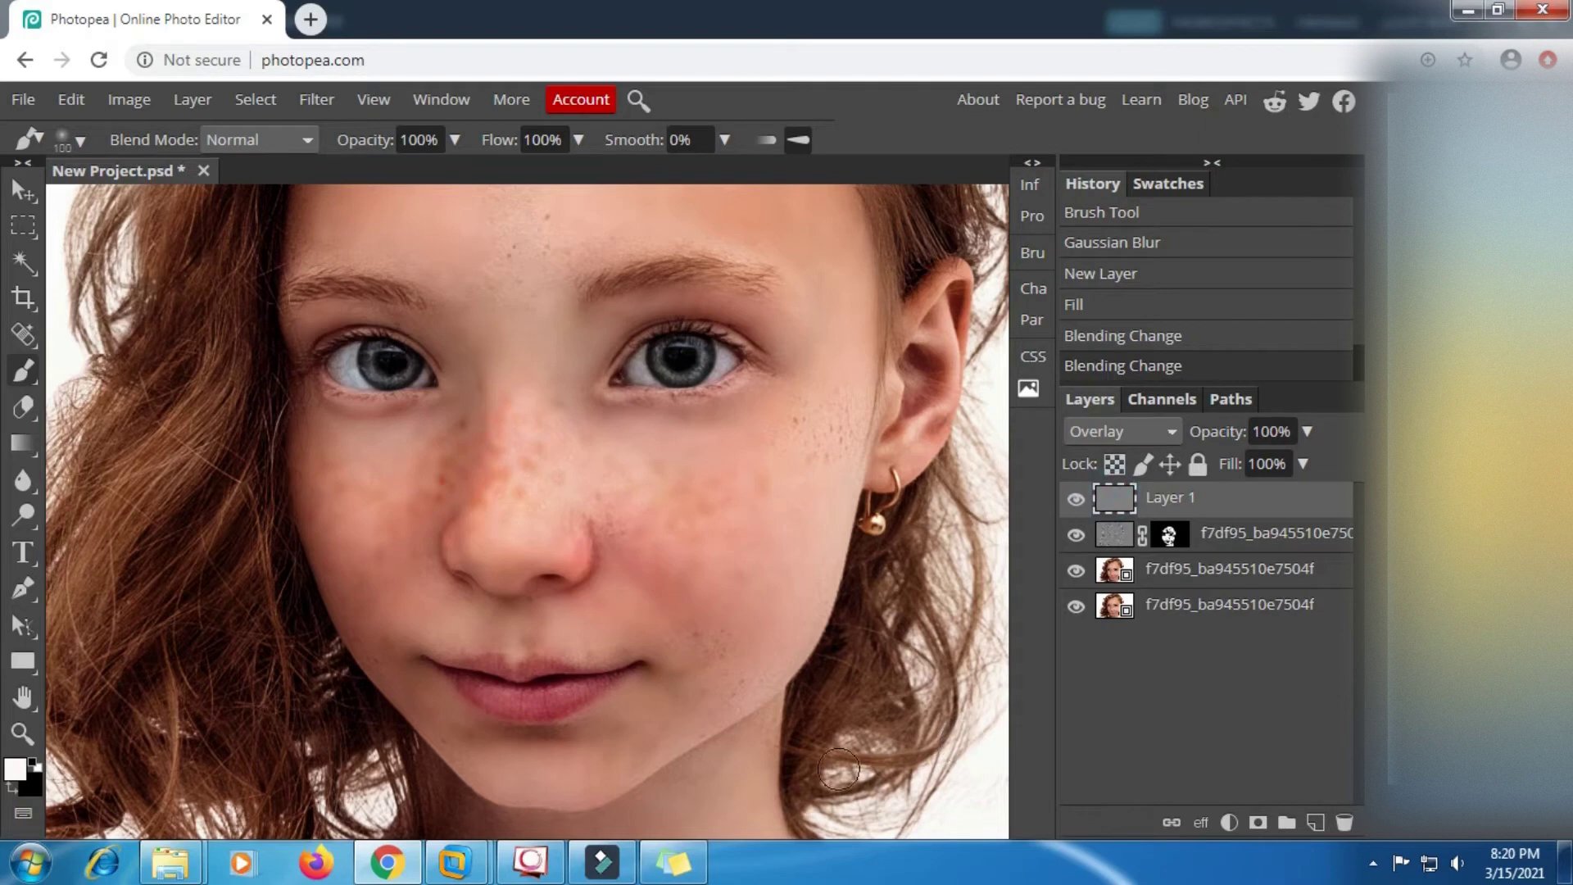
# Check the burn/dodge entry in the sticky note, activate the Dodge tool and set its exposure to 15%.
pyautogui.click(697, 861)
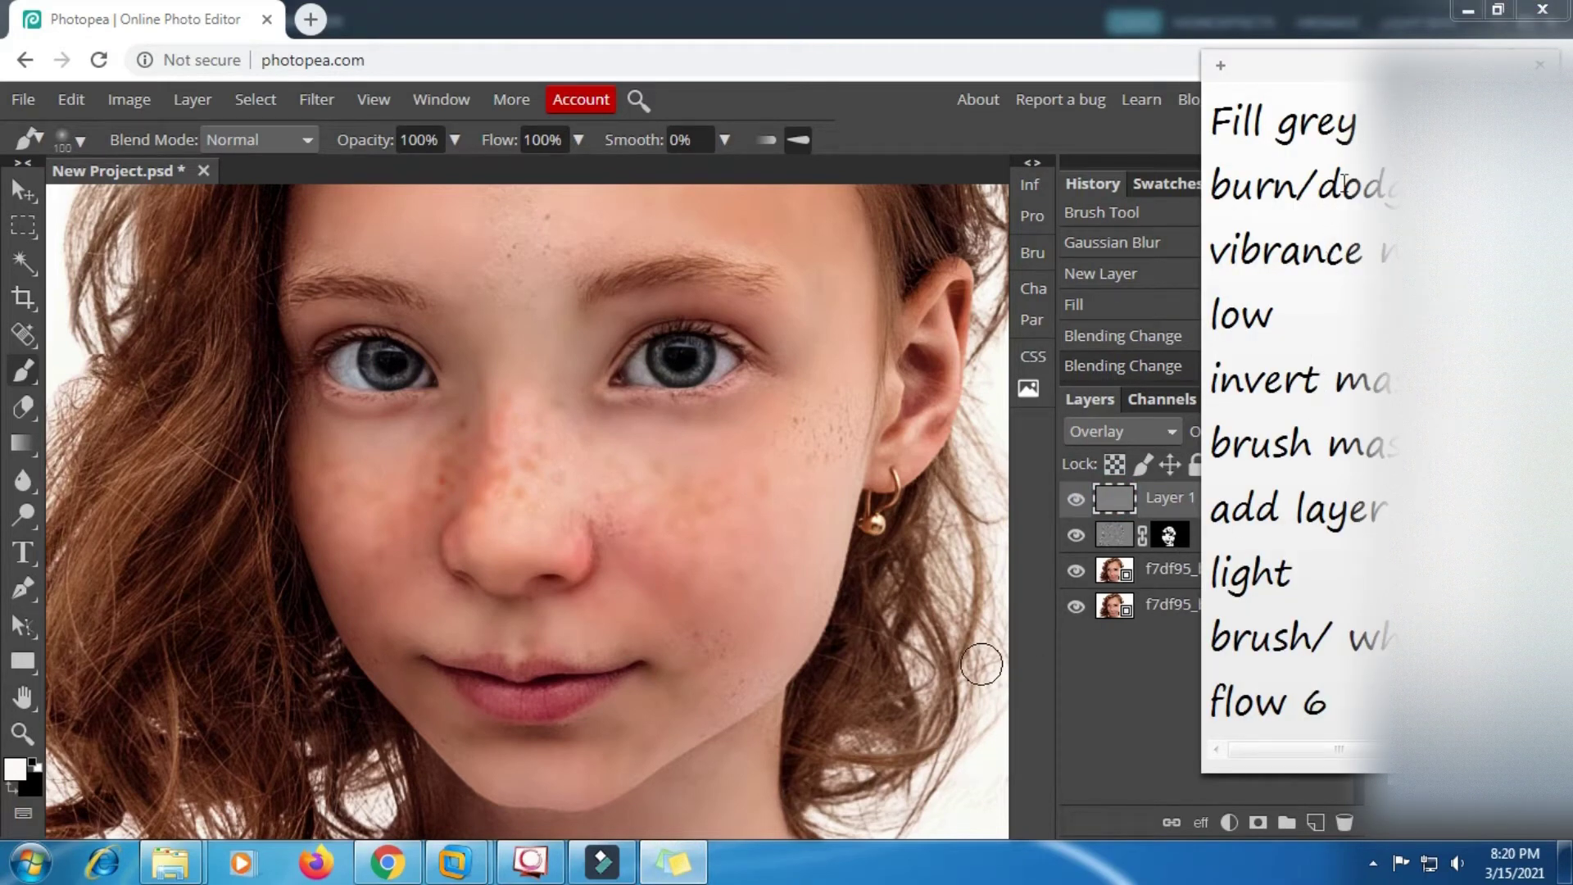
pyautogui.moveTo(1530, 190); pyautogui.dragTo(1221, 194)
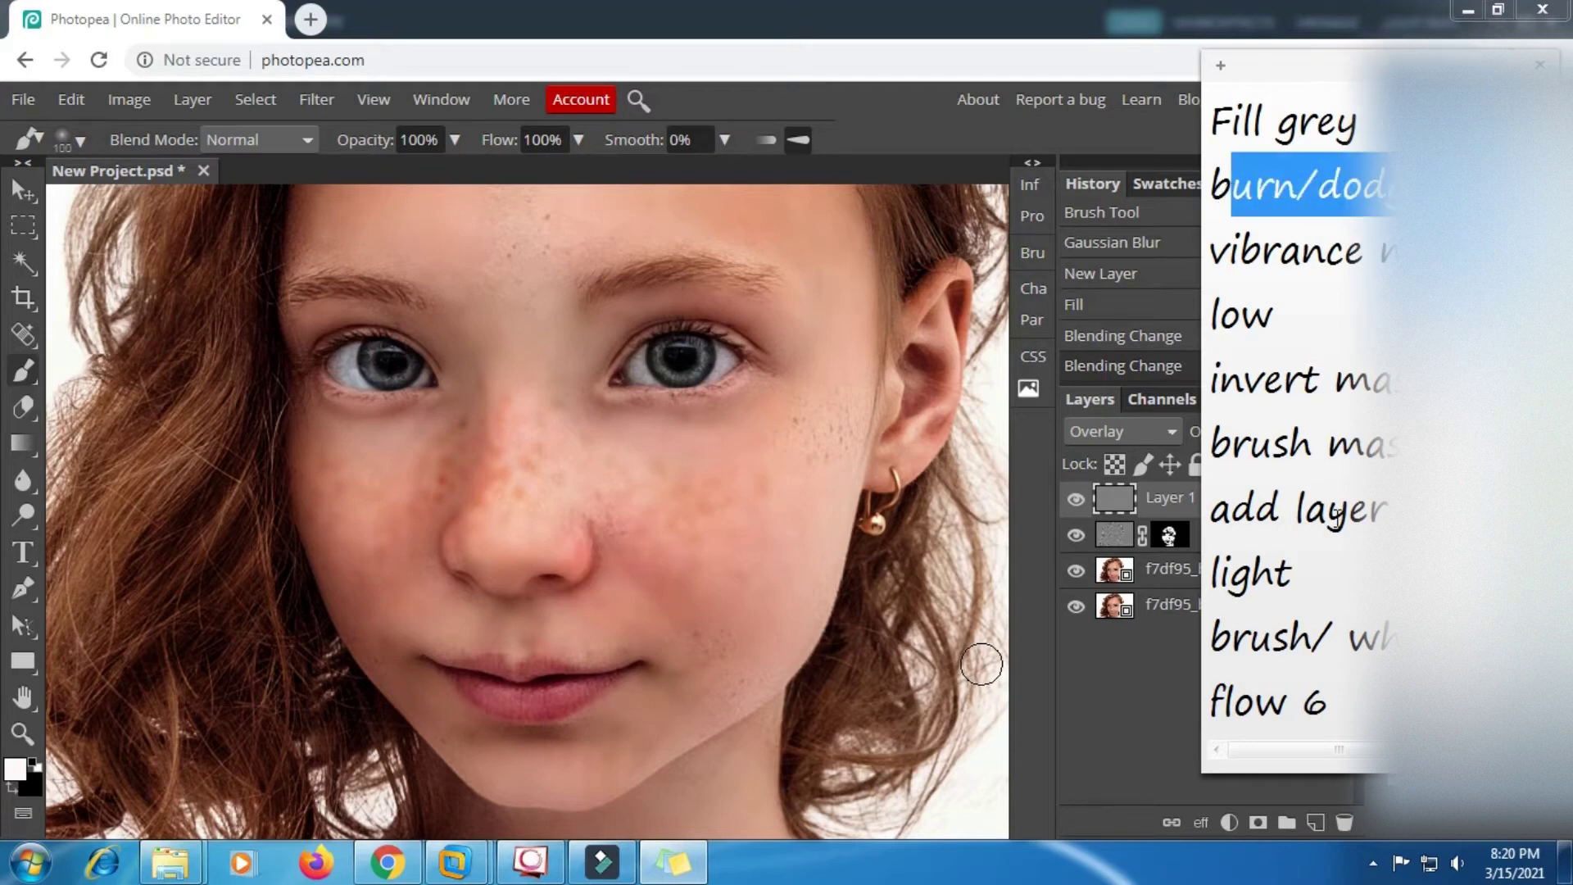
pyautogui.click(1035, 507)
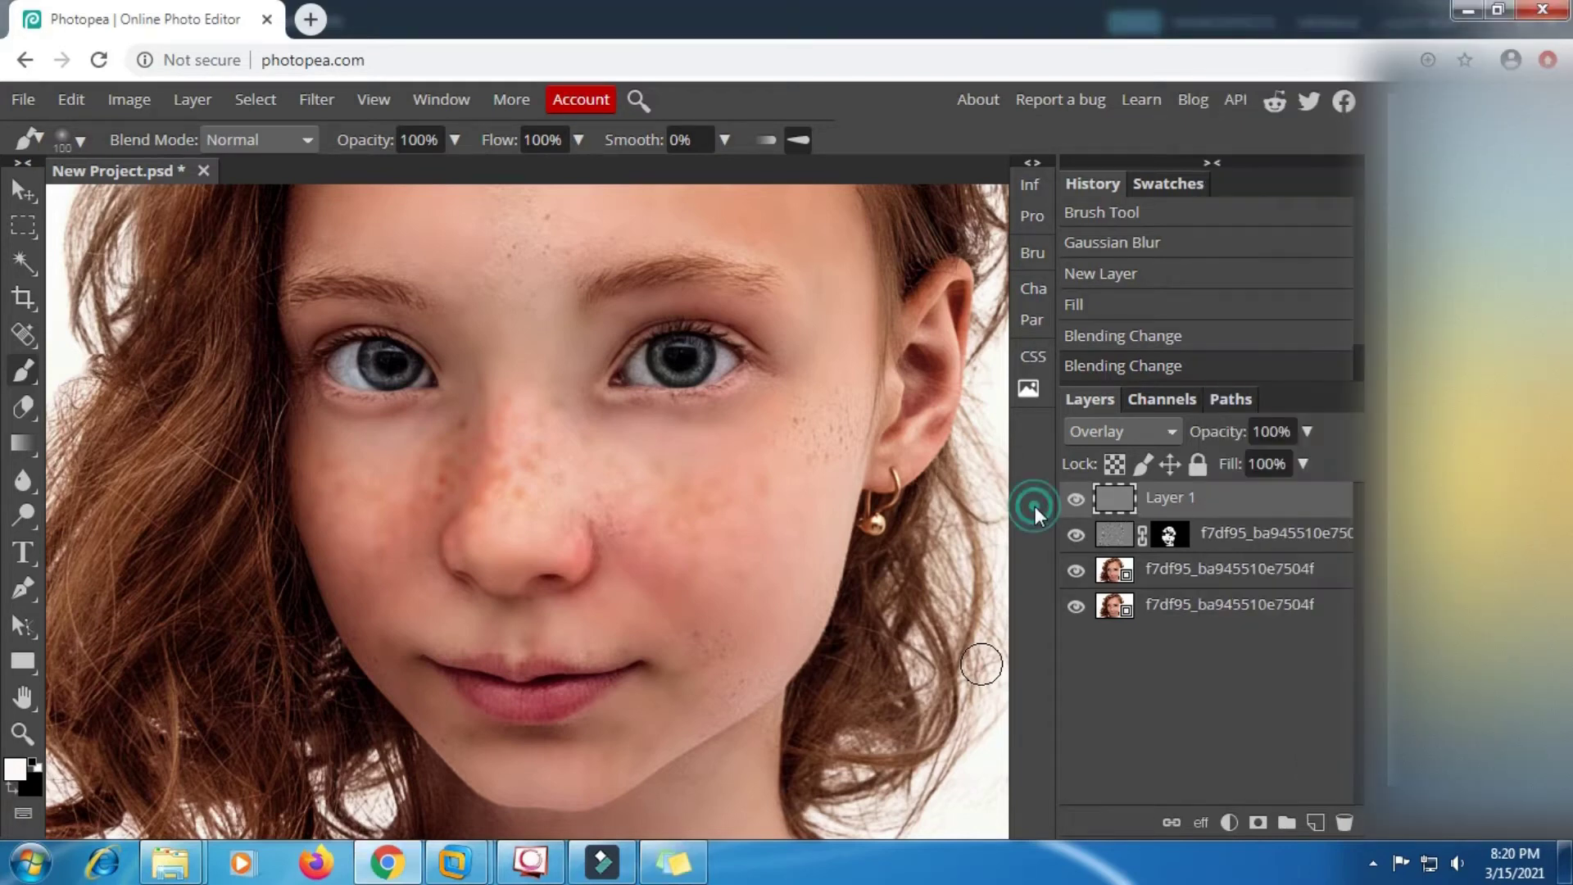
pyautogui.click(25, 516)
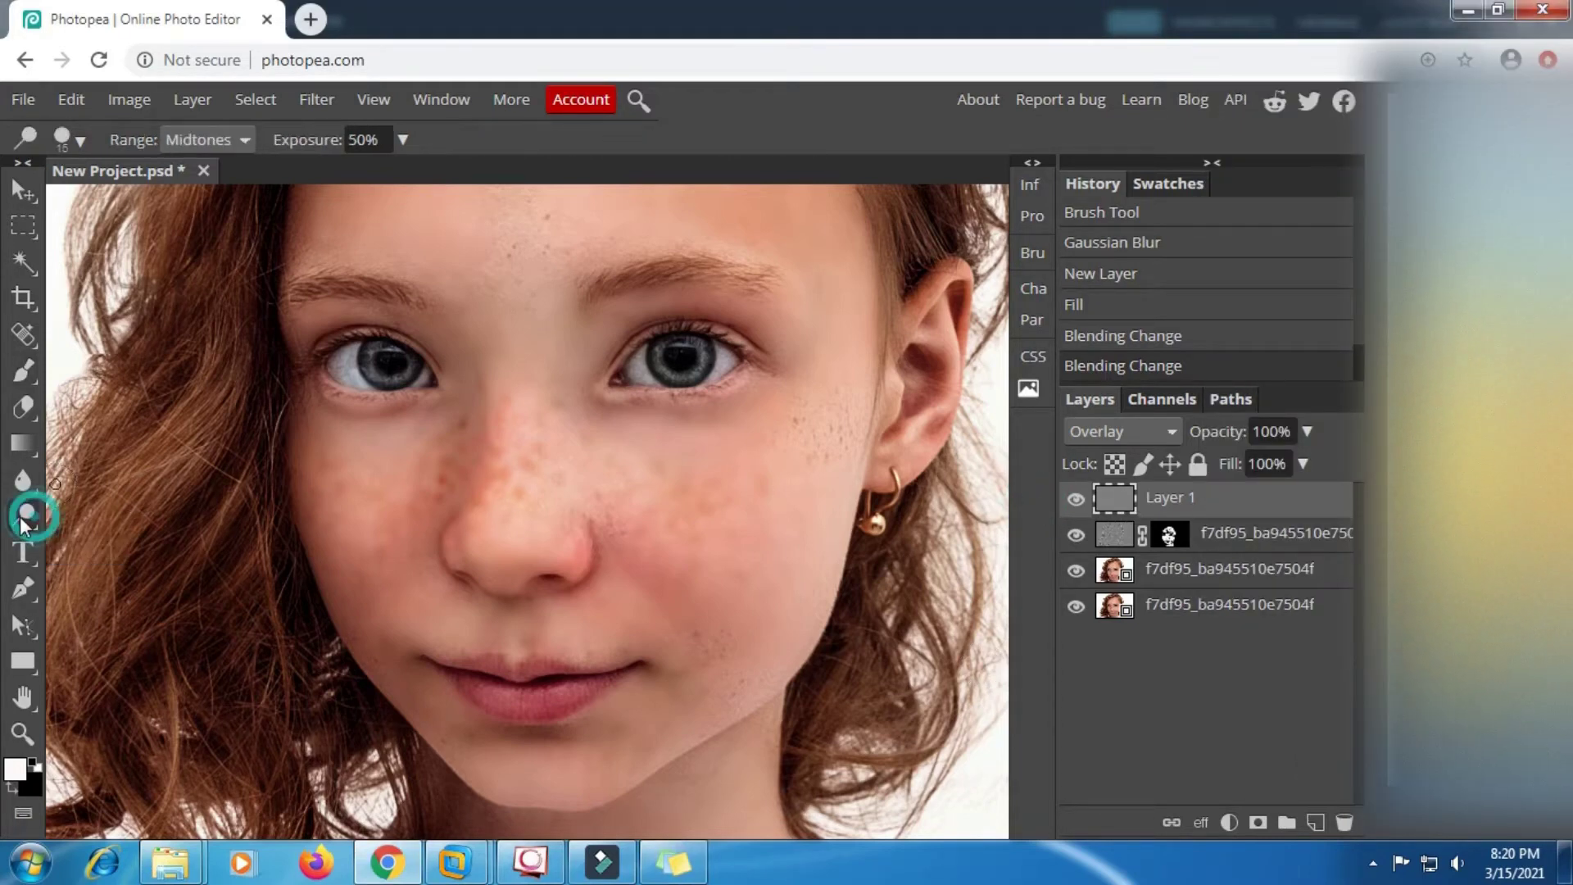
pyautogui.click(99, 514)
pyautogui.click(403, 140)
pyautogui.click(302, 174)
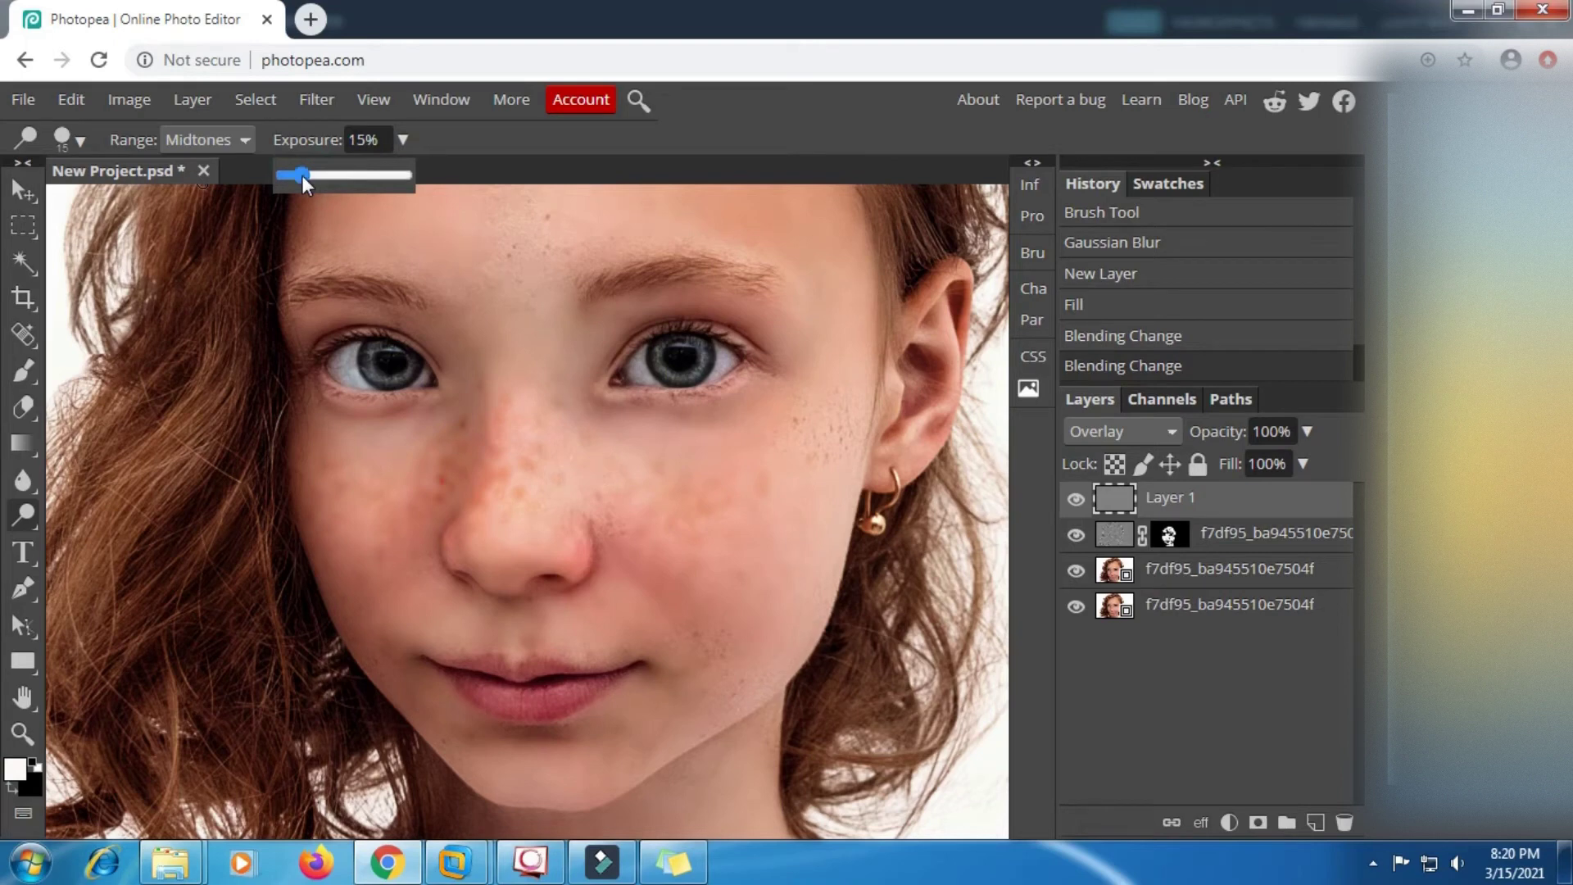
# Choose a soft round brush tip with 0% hardness for the Dodge tool and set its size to 64 px.
pyautogui.rightClick(705, 487)
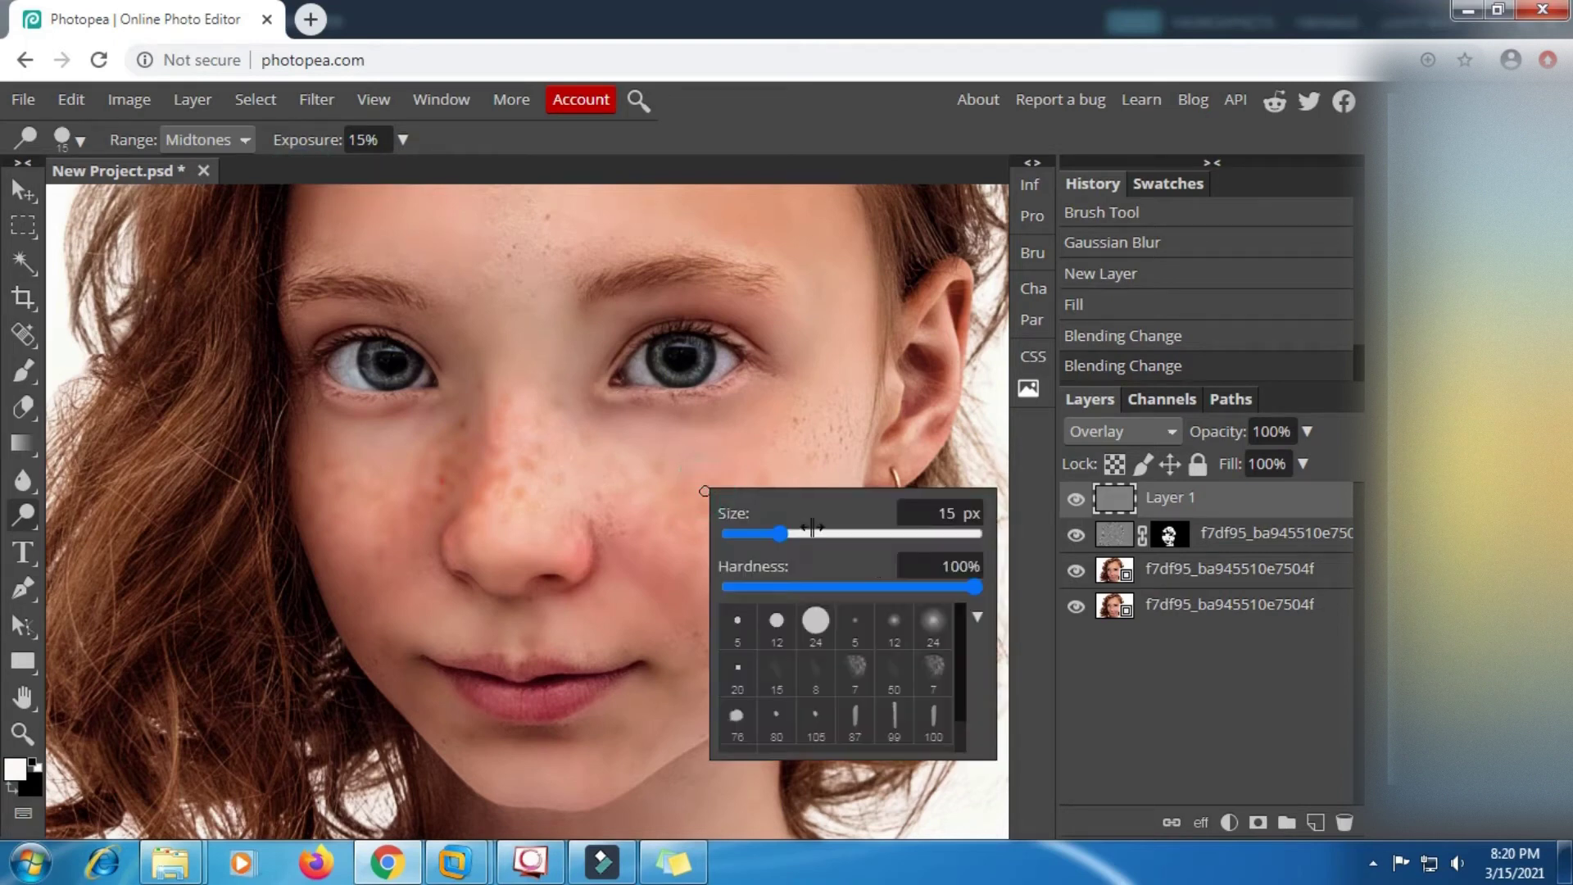
pyautogui.click(933, 626)
pyautogui.click(818, 533)
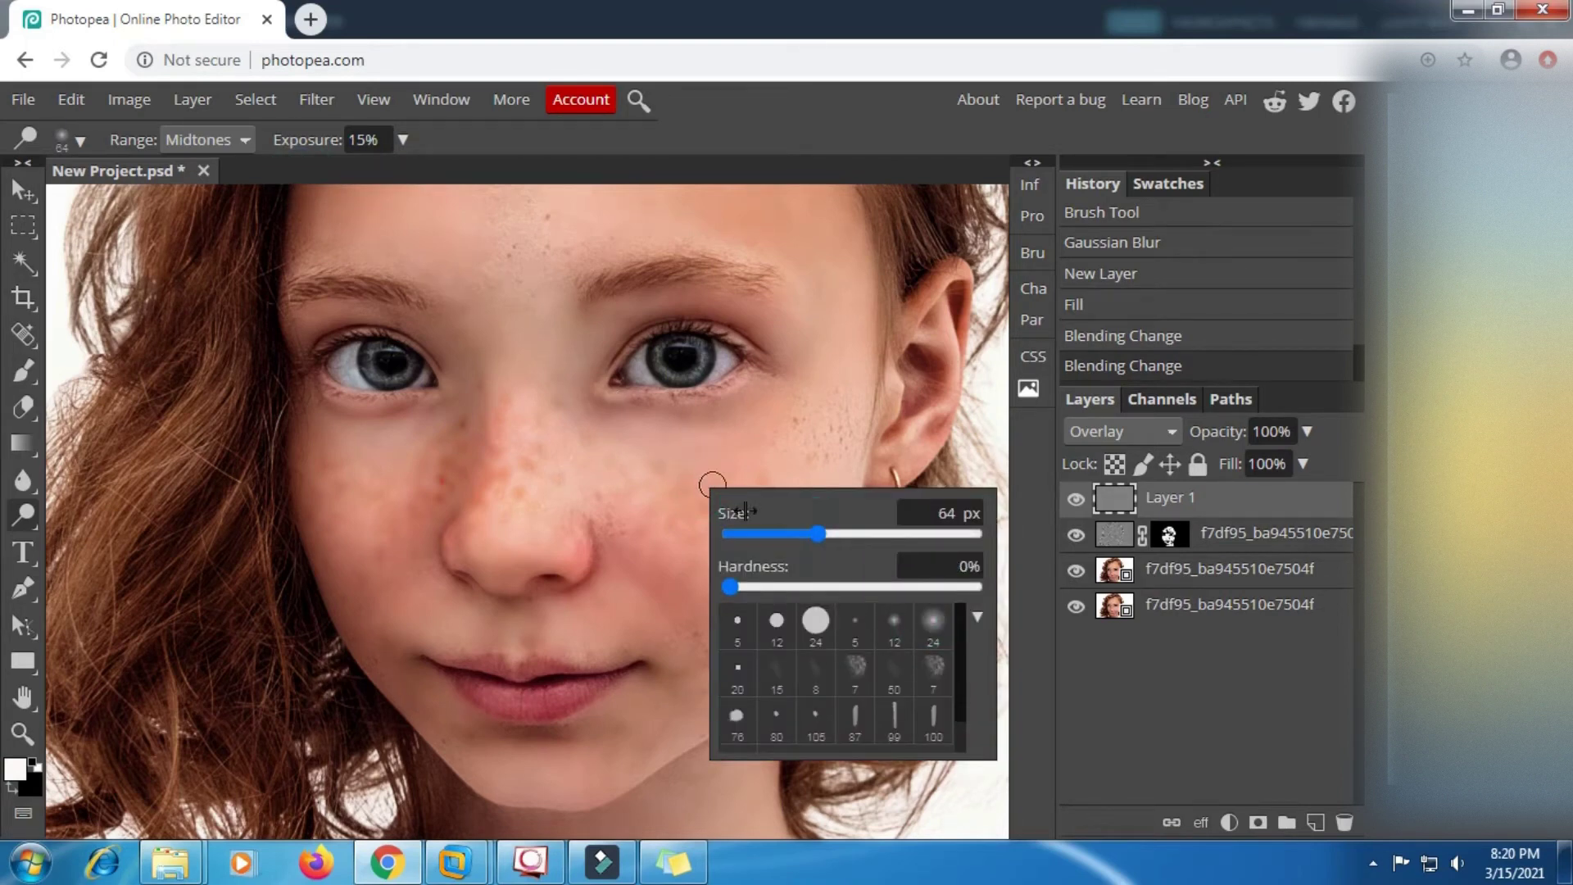
# Lighten the tip and bridge of the nose with the 64 px Dodge brush.
pyautogui.click(506, 528)
pyautogui.moveTo(505, 516)
pyautogui.mouseDown()
pyautogui.moveTo(503, 544)
pyautogui.moveTo(502, 503)
pyautogui.mouseUp()
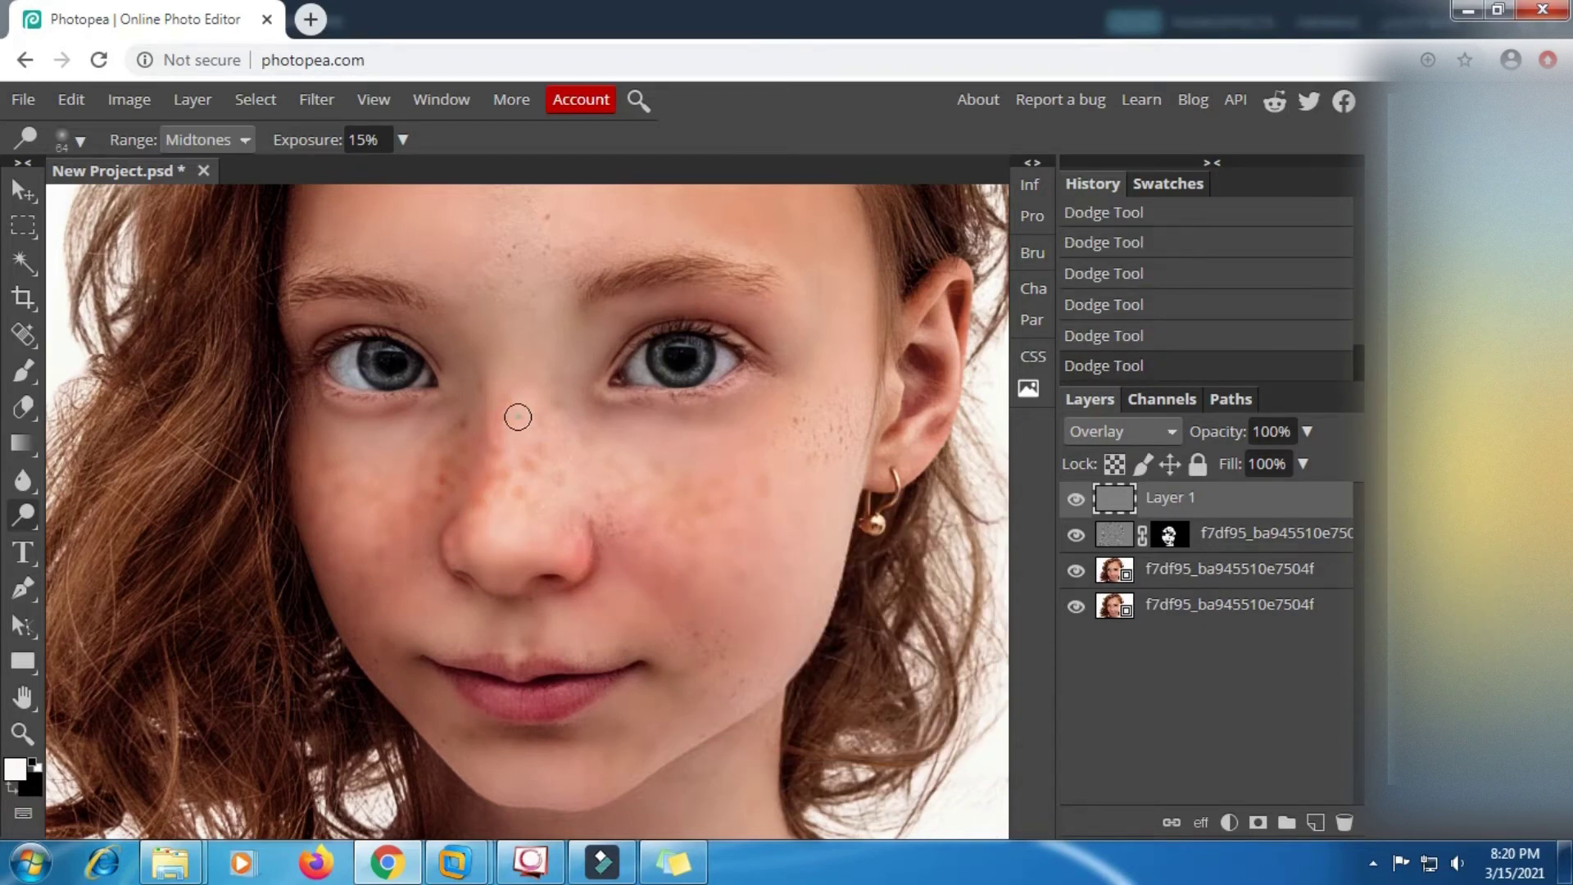
pyautogui.moveTo(519, 418); pyautogui.dragTo(518, 483)
pyautogui.click(518, 492)
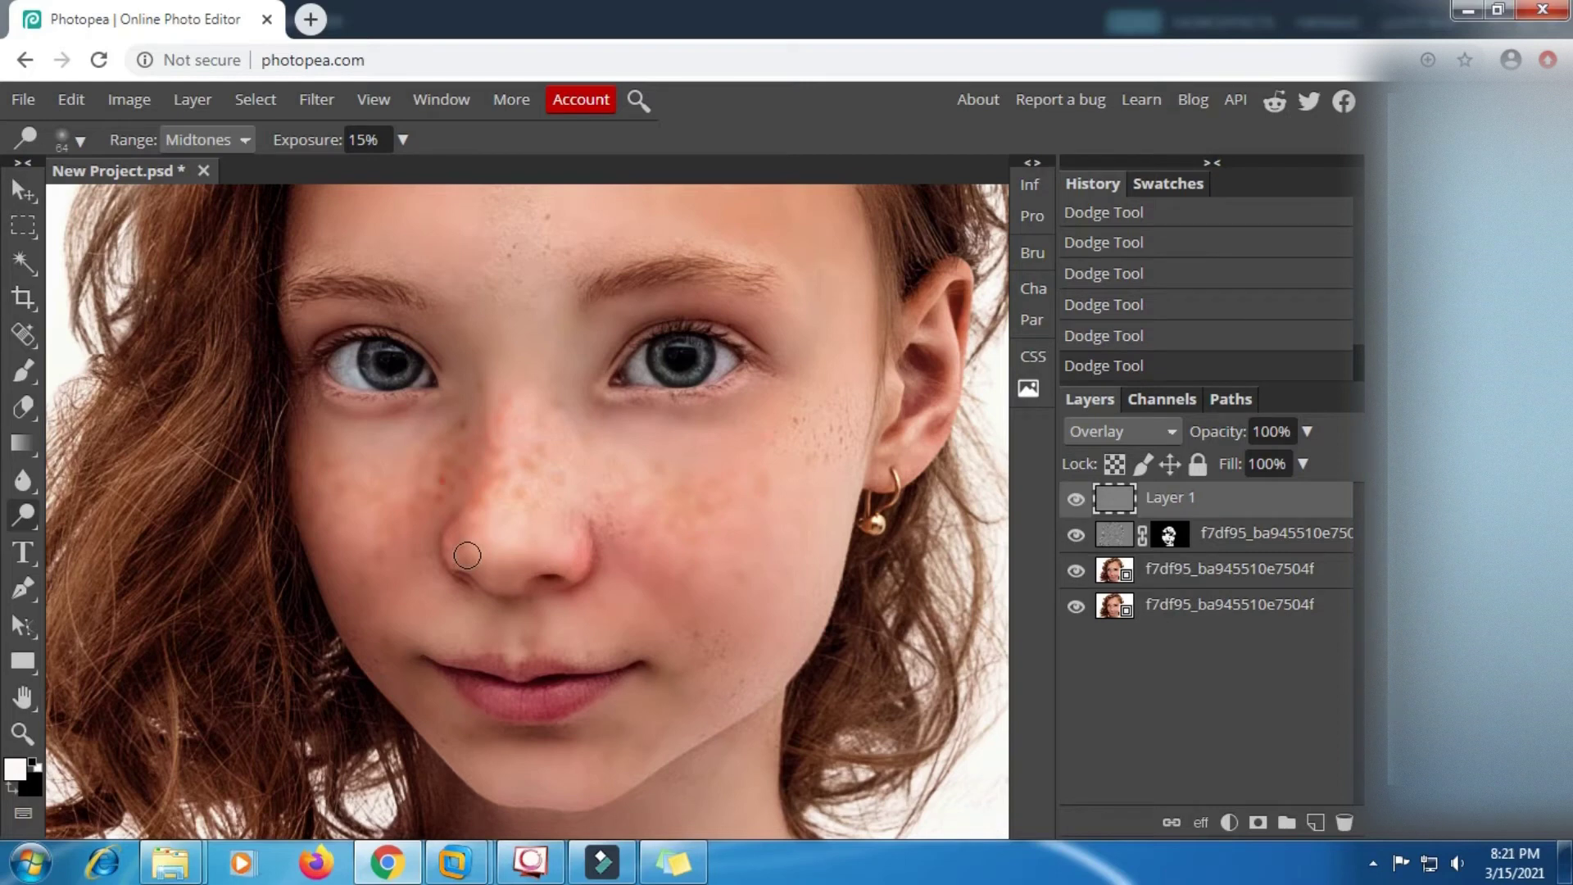
# Choose a soft round tip with 0% hardness for the Dodge tool and set its size to 100 px.
pyautogui.press('[')
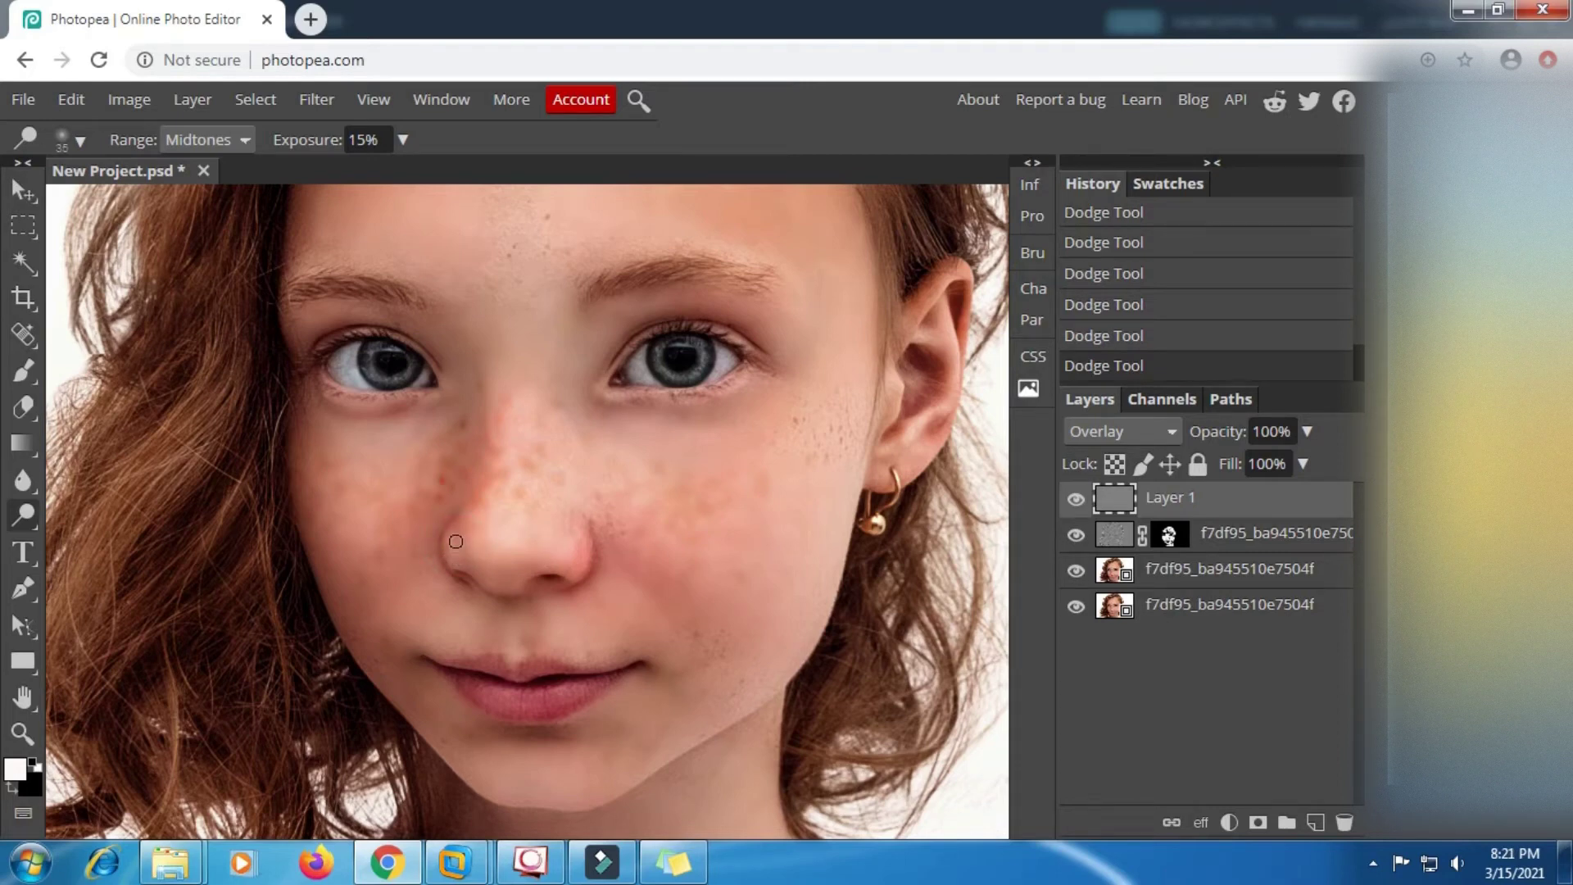
pyautogui.press(']')
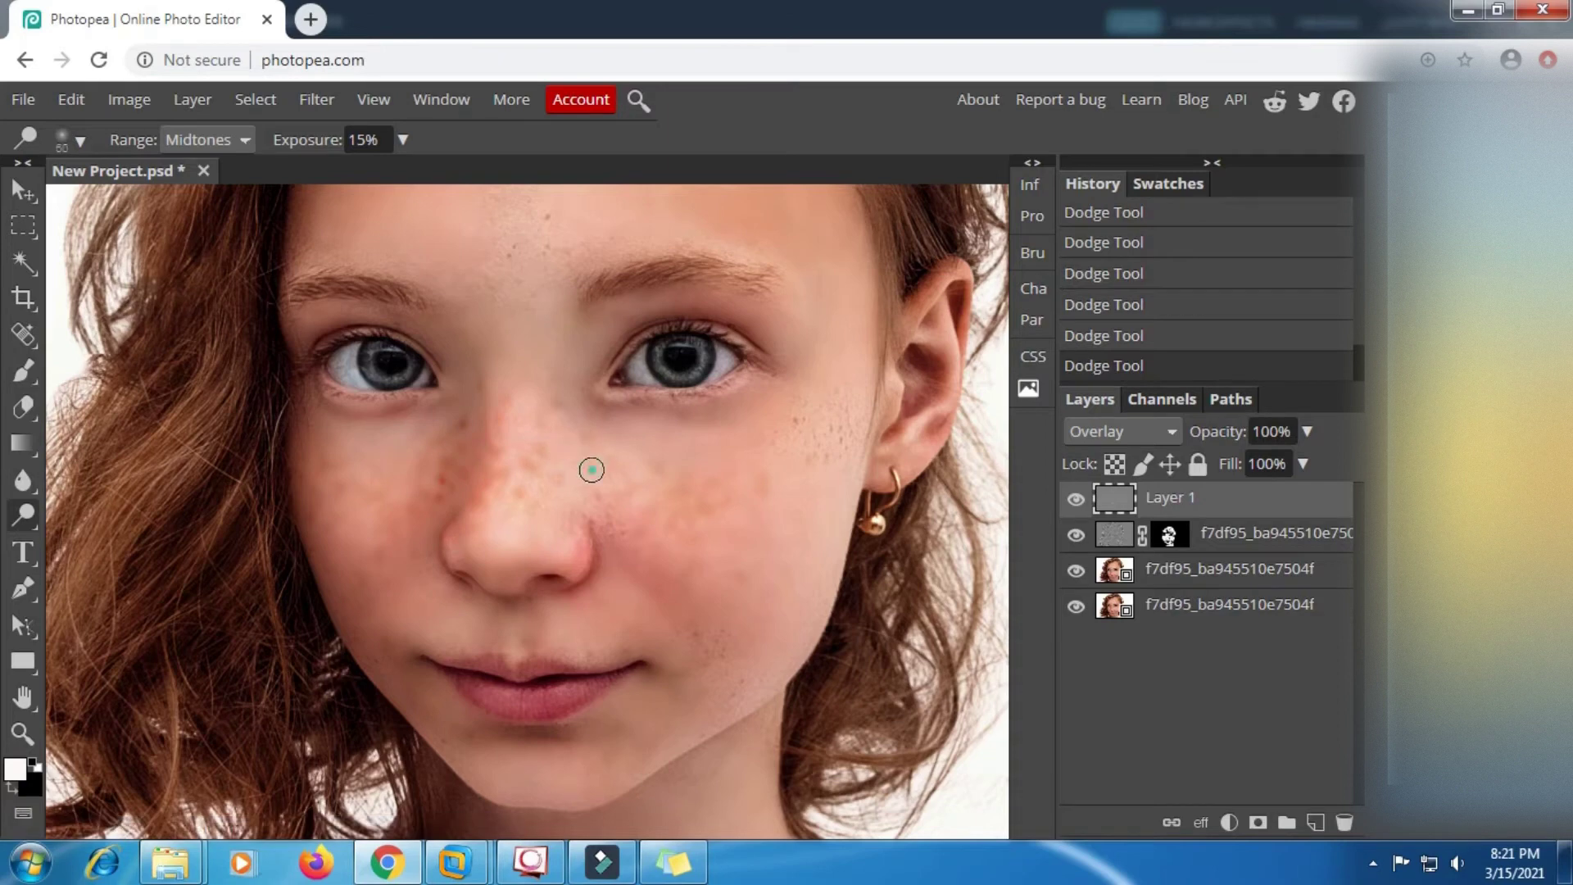
pyautogui.rightClick(595, 474)
pyautogui.click(820, 606)
pyautogui.click(721, 514)
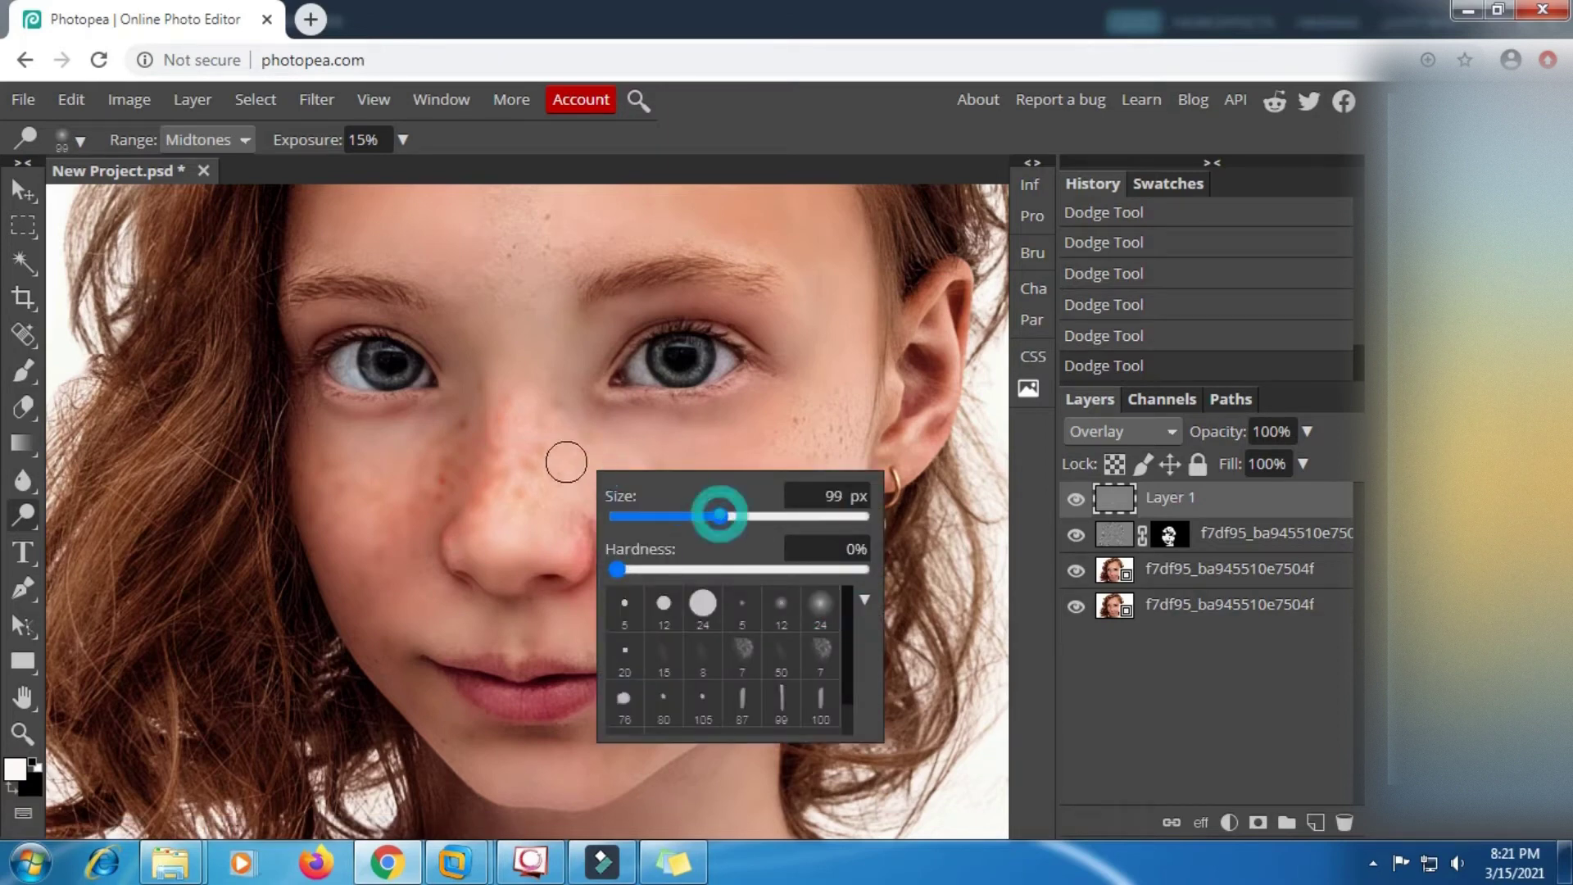
pyautogui.click(628, 448)
pyautogui.press(']')
pyautogui.press(']')
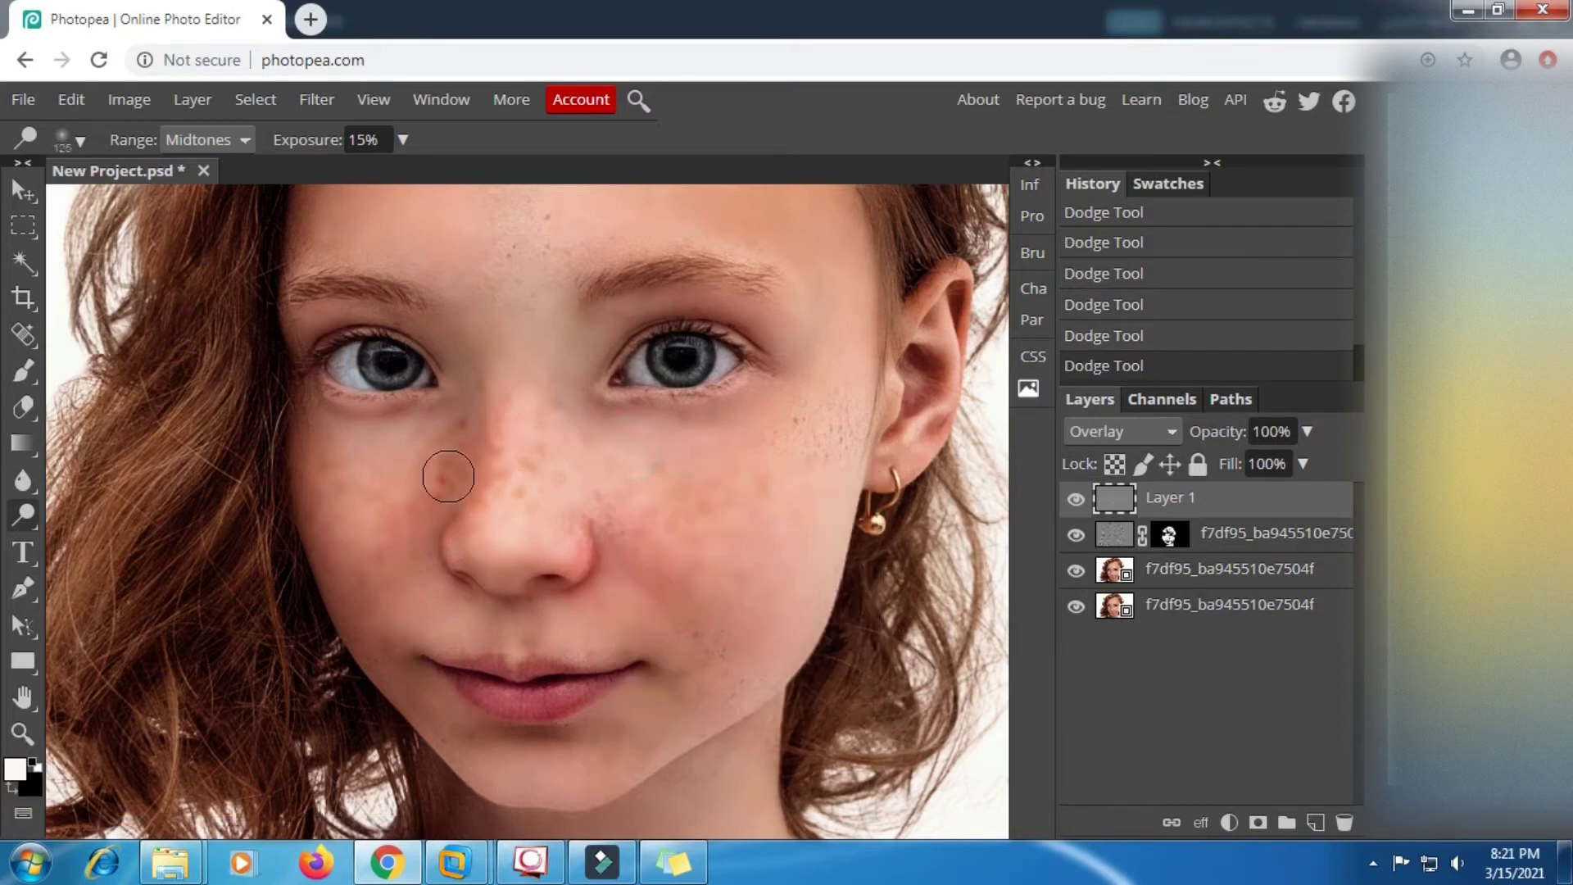
pyautogui.press('[')
# Dodge along the nose bridge and across the upper cheek on the earring side with the 100 px brush.
pyautogui.moveTo(519, 394); pyautogui.dragTo(517, 464)
pyautogui.click(518, 480)
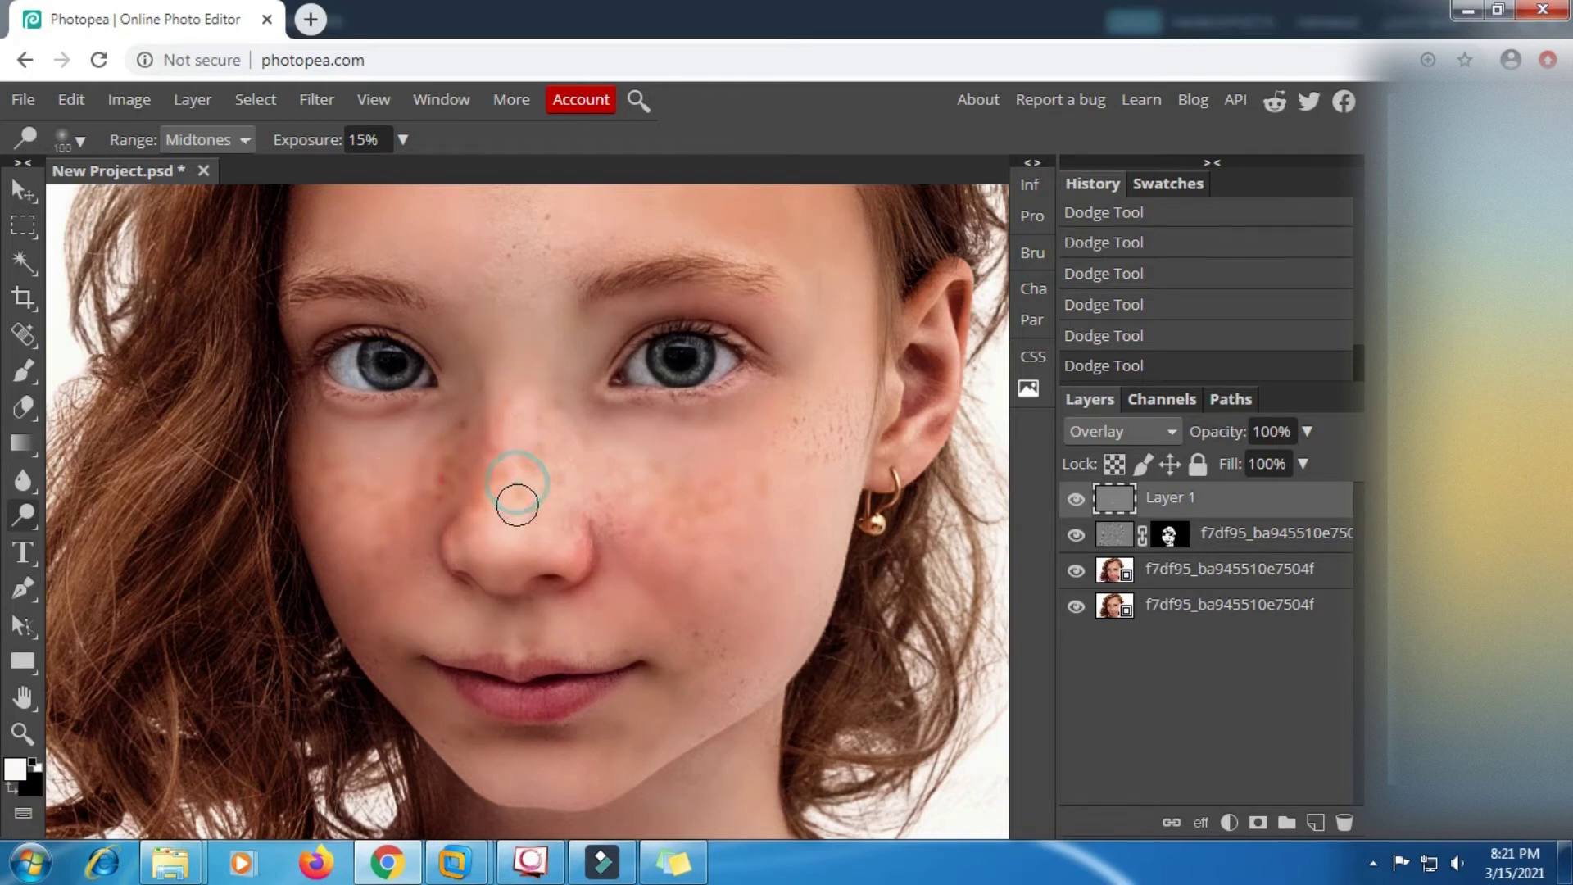
pyautogui.click(521, 427)
pyautogui.moveTo(513, 462)
pyautogui.mouseDown()
pyautogui.moveTo(506, 533)
pyautogui.moveTo(516, 419)
pyautogui.moveTo(596, 462)
pyautogui.moveTo(652, 562)
pyautogui.moveTo(674, 487)
pyautogui.moveTo(704, 474)
pyautogui.moveTo(680, 583)
pyautogui.moveTo(668, 556)
pyautogui.moveTo(740, 513)
pyautogui.moveTo(785, 455)
pyautogui.mouseUp()
# Enlarge the Dodge brush to 200 px and lighten the earring-side cheek next to the nose.
pyautogui.press(']')
pyautogui.click(639, 534)
pyautogui.press(']')
pyautogui.click(662, 519)
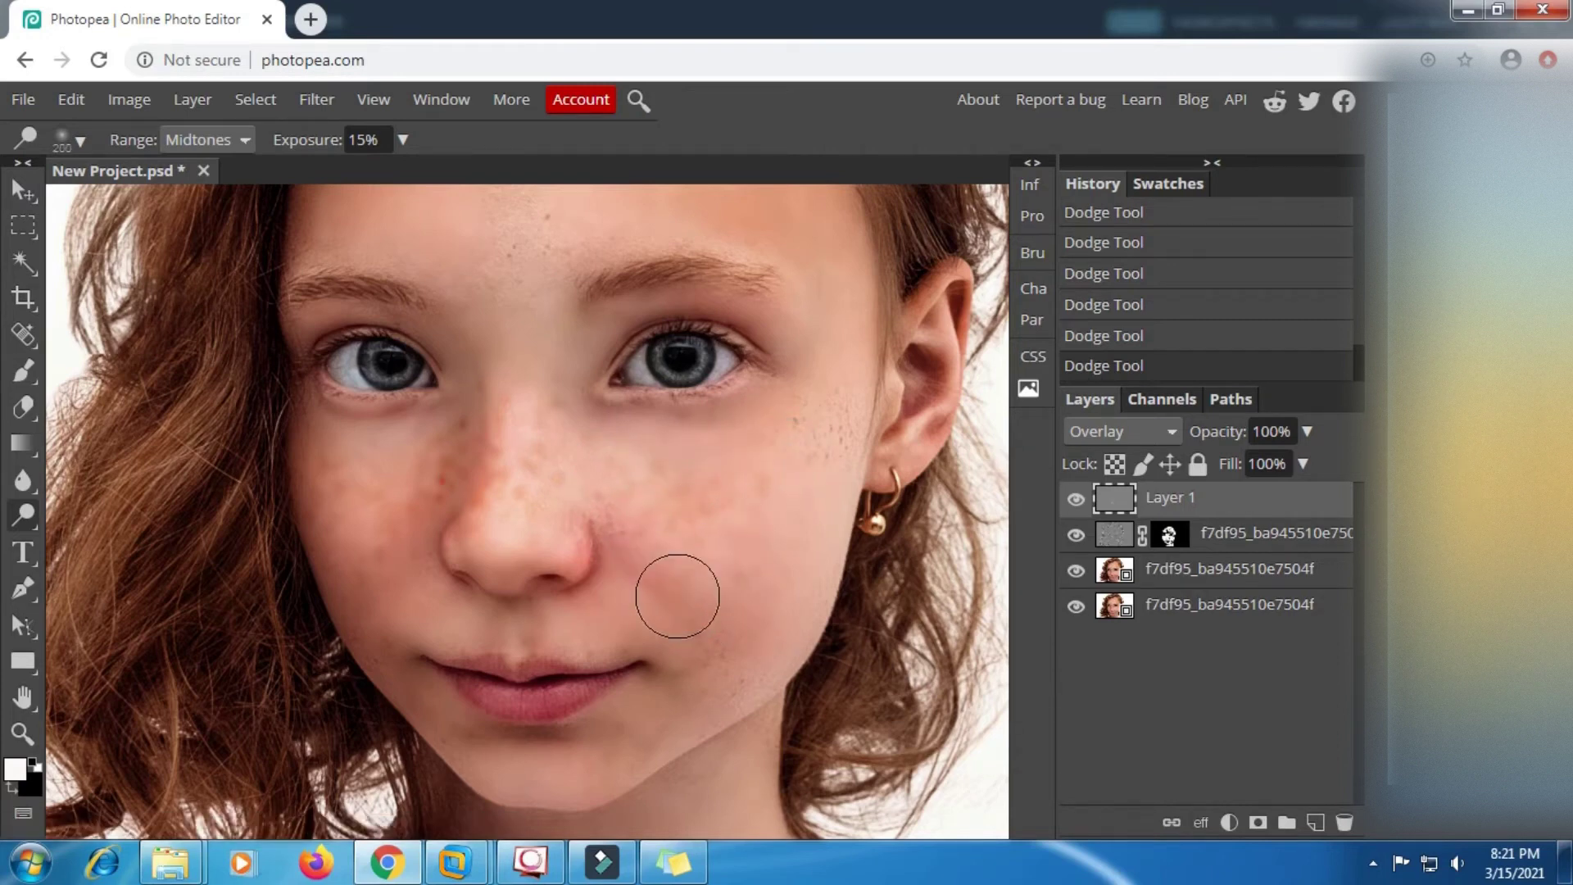
# Dodge the opposite cheek with a 150 px brush, and its freckled area beside the nose with a 100 px brush.
pyautogui.press('[')
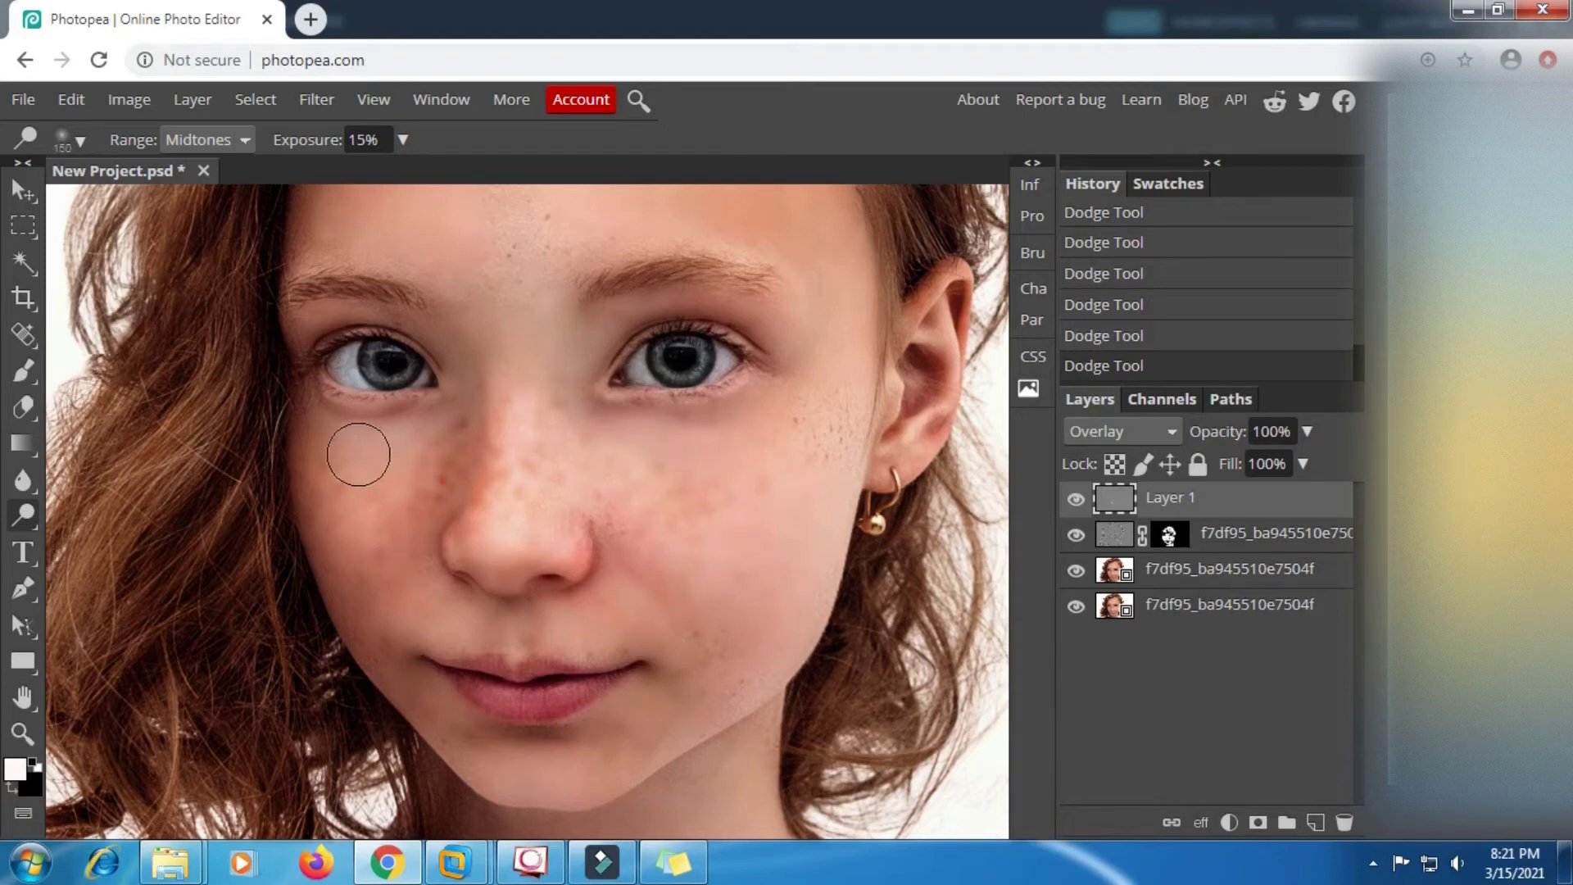
pyautogui.moveTo(361, 453)
pyautogui.mouseDown()
pyautogui.moveTo(369, 551)
pyautogui.moveTo(343, 461)
pyautogui.moveTo(343, 553)
pyautogui.moveTo(407, 448)
pyautogui.moveTo(421, 489)
pyautogui.moveTo(458, 427)
pyautogui.moveTo(429, 510)
pyautogui.mouseUp()
pyautogui.press('[')
pyautogui.moveTo(467, 441); pyautogui.dragTo(417, 511)
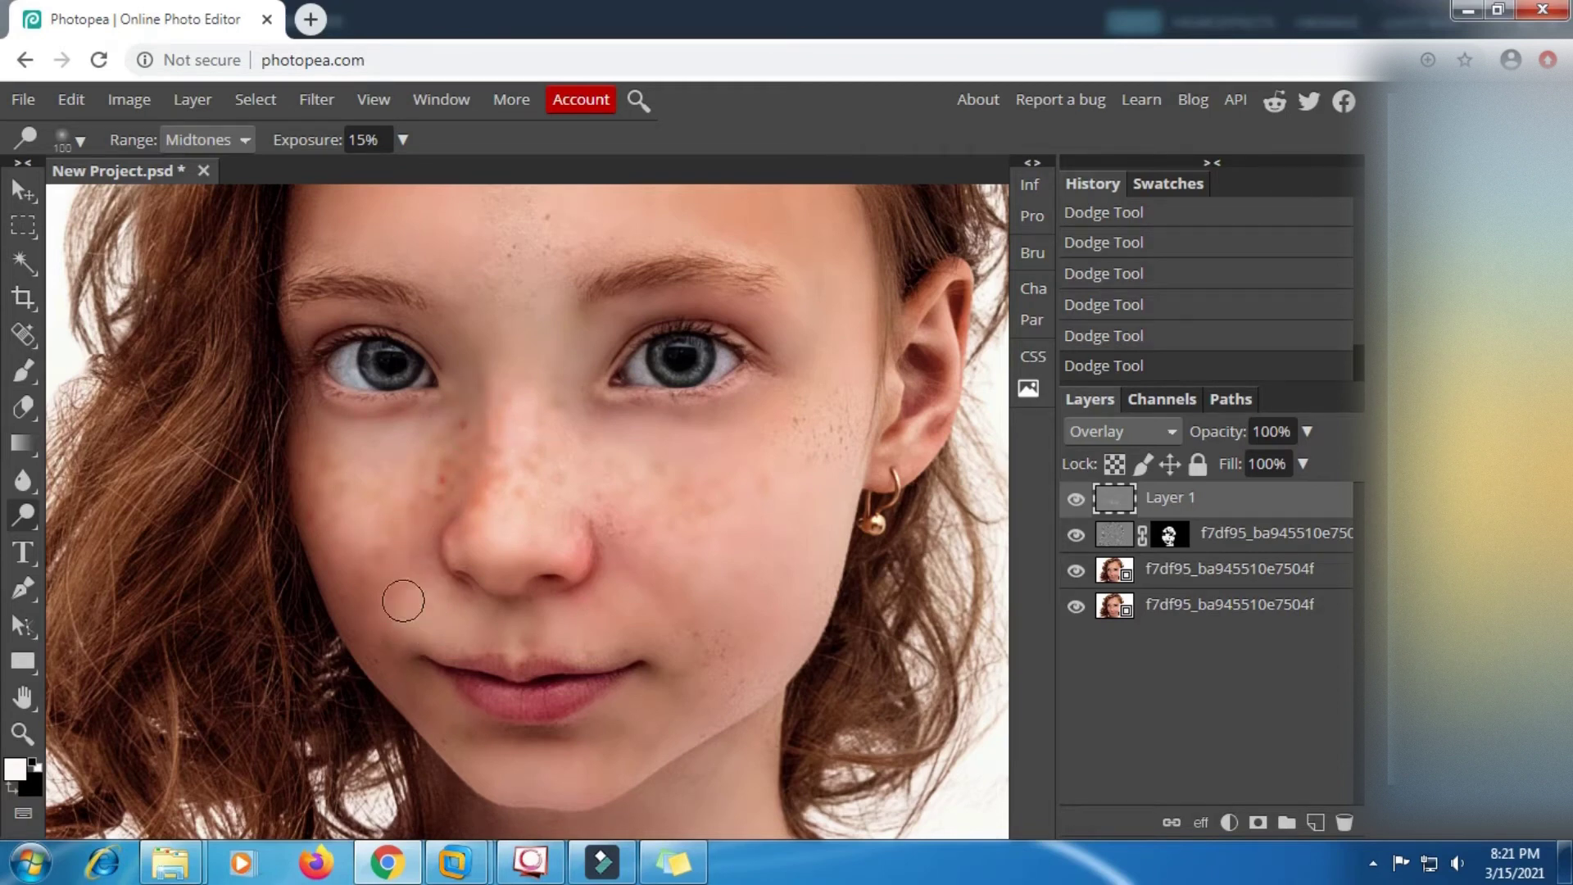
pyautogui.moveTo(411, 486)
pyautogui.mouseDown()
pyautogui.moveTo(465, 408)
pyautogui.moveTo(470, 465)
pyautogui.moveTo(480, 389)
pyautogui.moveTo(482, 461)
pyautogui.mouseUp()
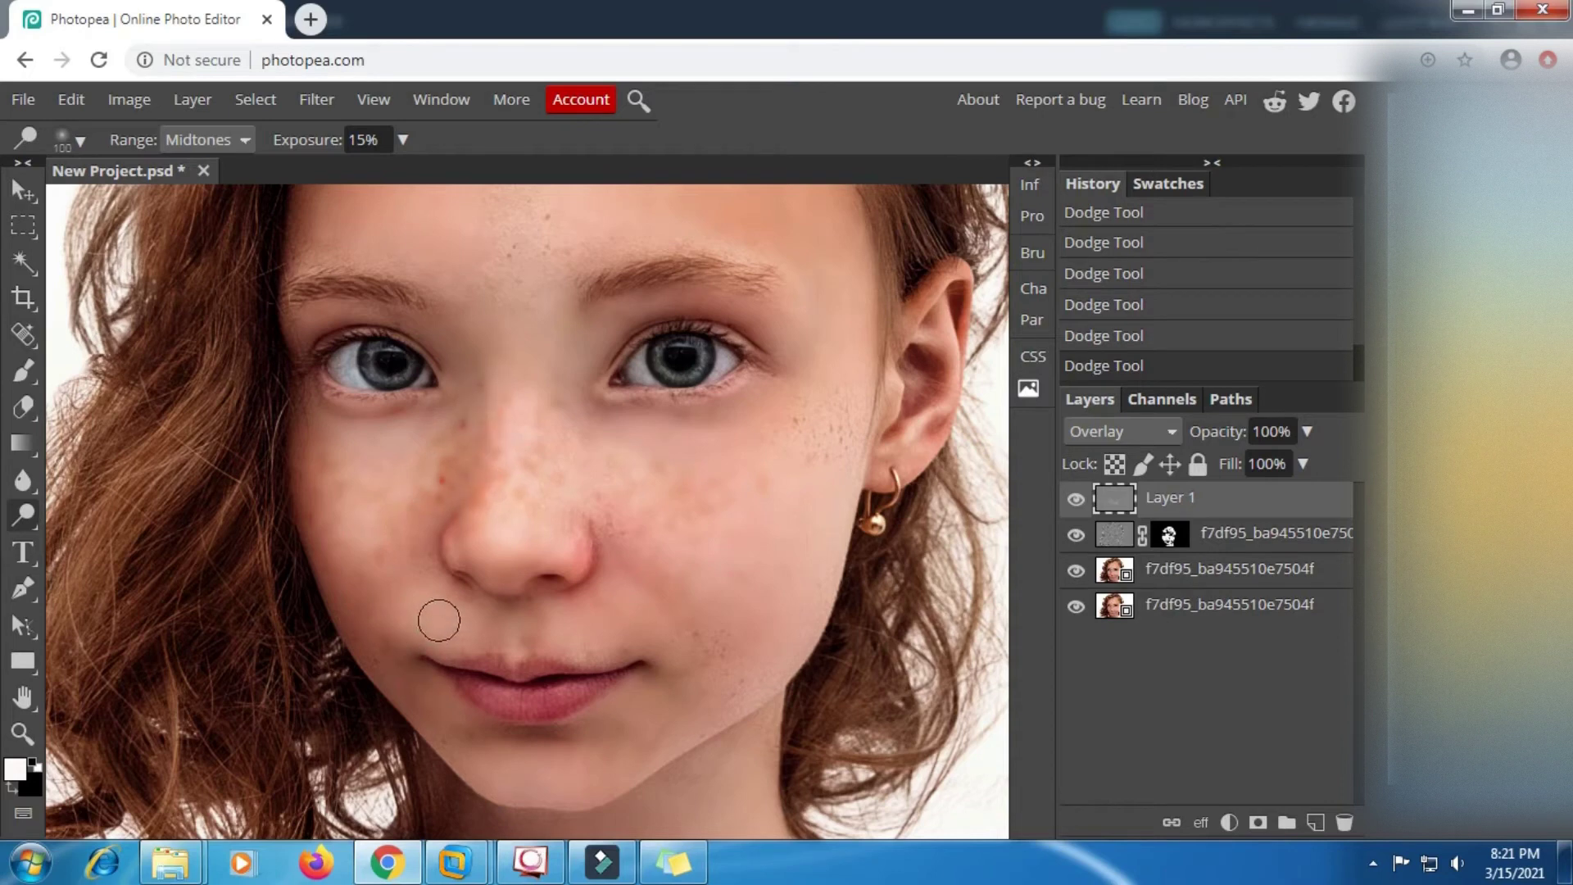
# Lighten the skin around the mouth corner, along the chin and on the lower earring-side cheek with the 100 px brush.
pyautogui.moveTo(438, 622); pyautogui.dragTo(476, 621)
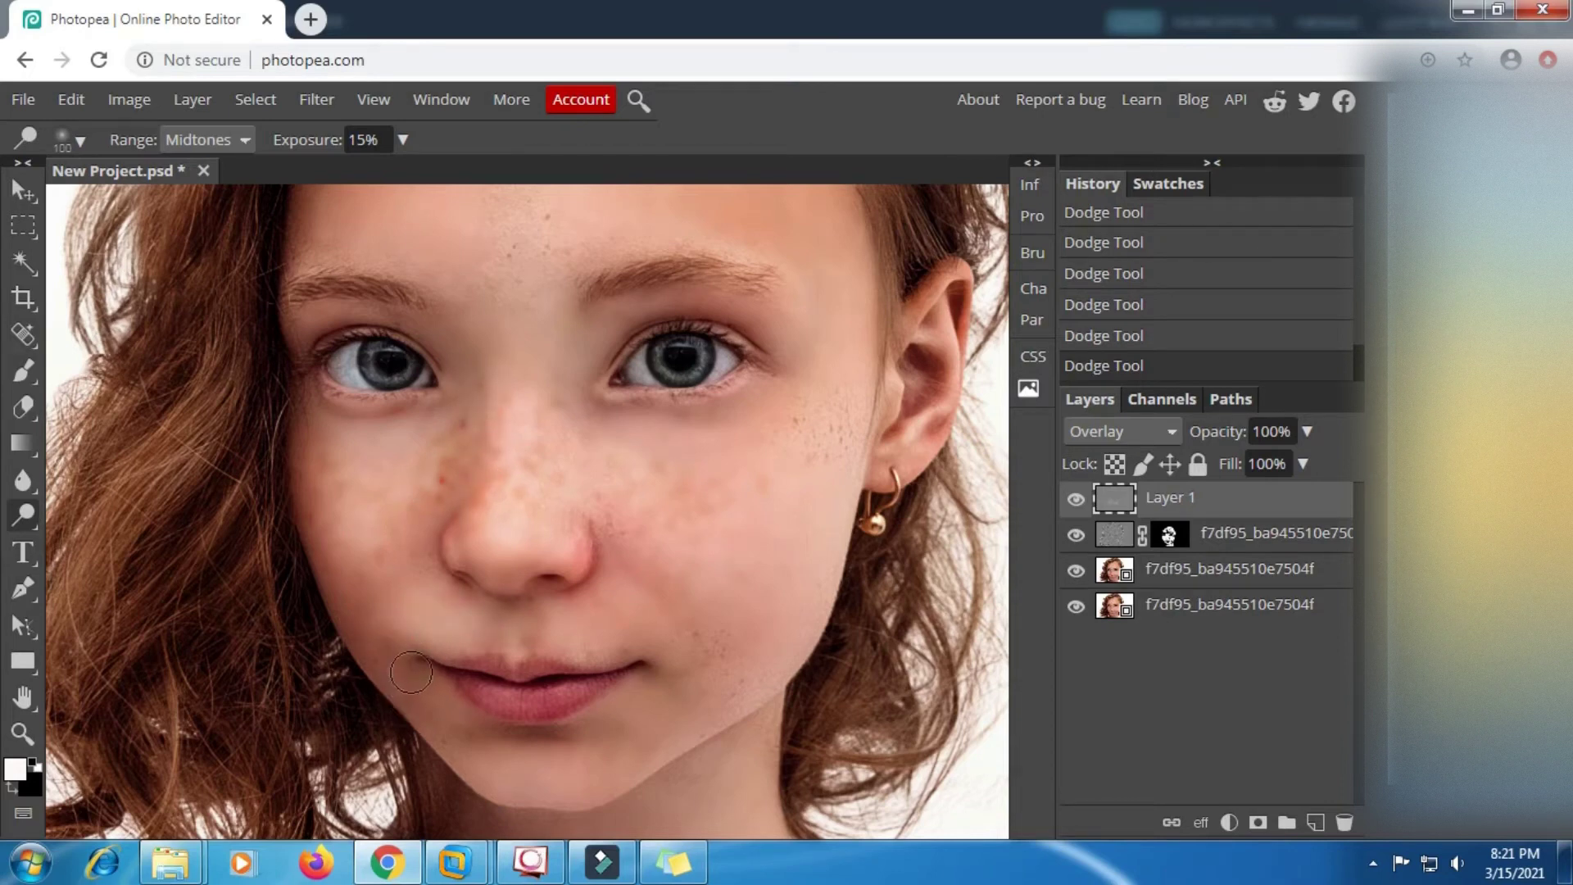
pyautogui.moveTo(421, 687); pyautogui.dragTo(497, 747)
pyautogui.moveTo(730, 585); pyautogui.dragTo(692, 649)
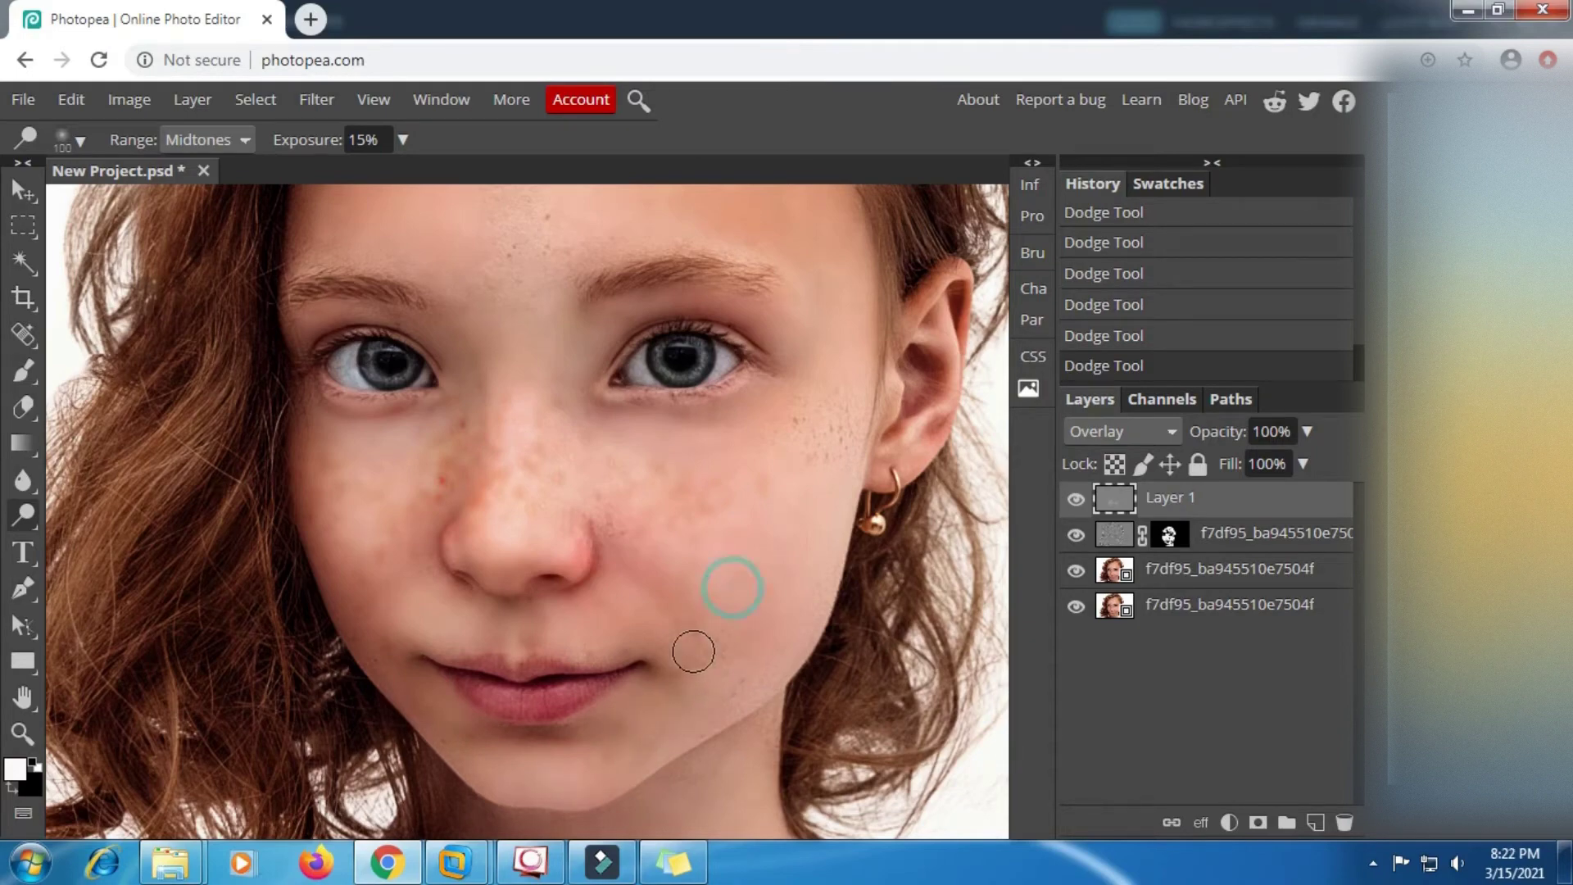
# Reduce the Dodge brush to 80 px and lighten the upper lid and under-eye area of the eye opposite the earring.
pyautogui.scroll(1, 732, 470)
pyautogui.press('[')
pyautogui.press('[')
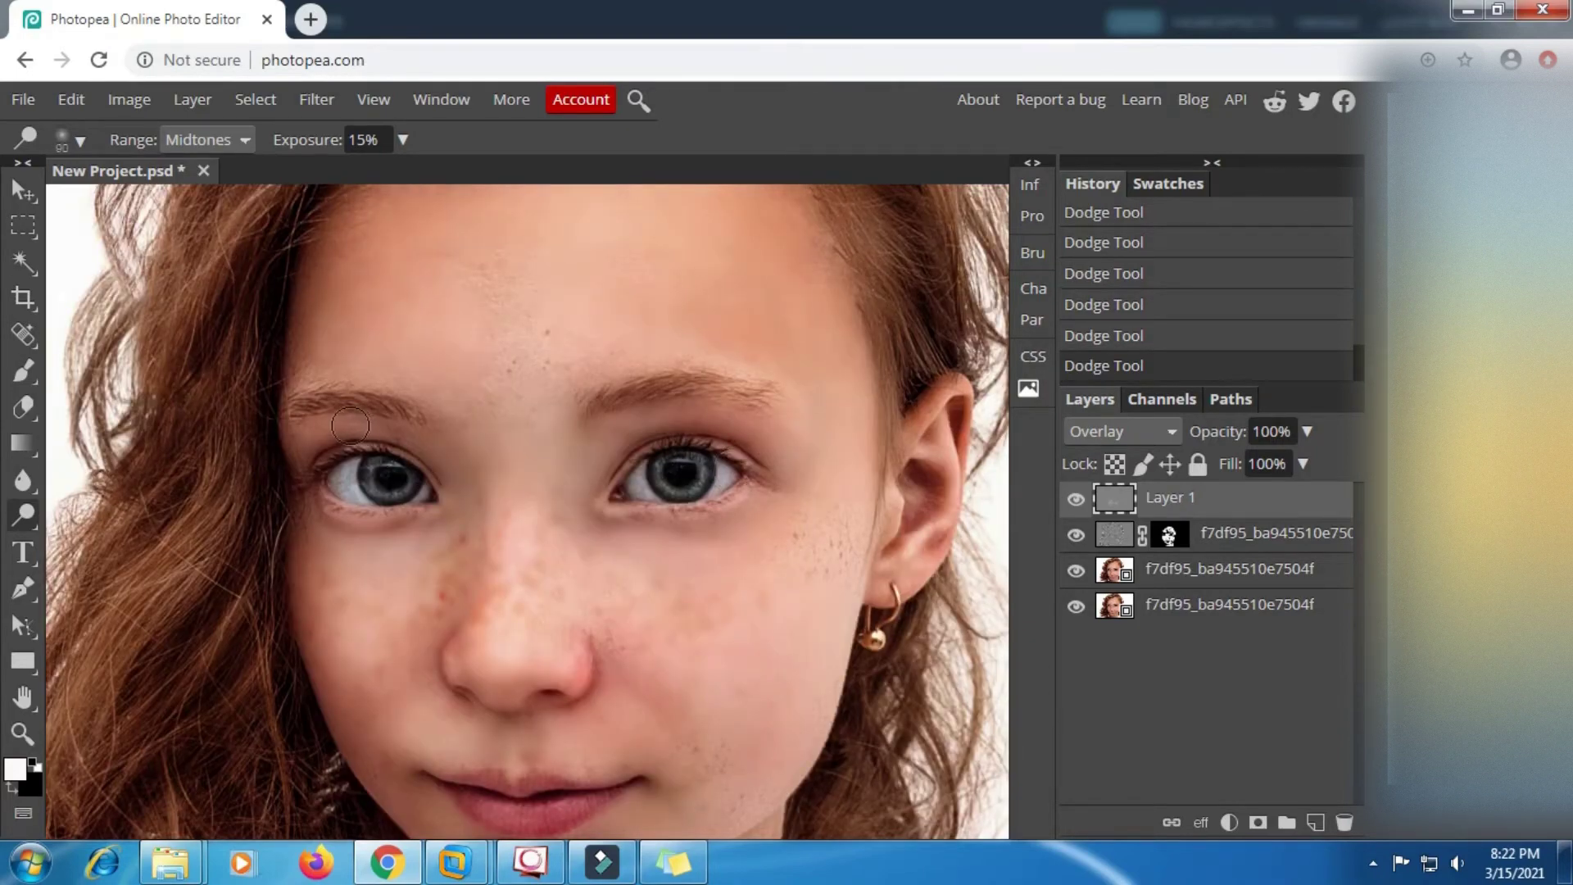
pyautogui.moveTo(340, 426)
pyautogui.mouseDown()
pyautogui.moveTo(306, 427)
pyautogui.moveTo(366, 429)
pyautogui.mouseUp()
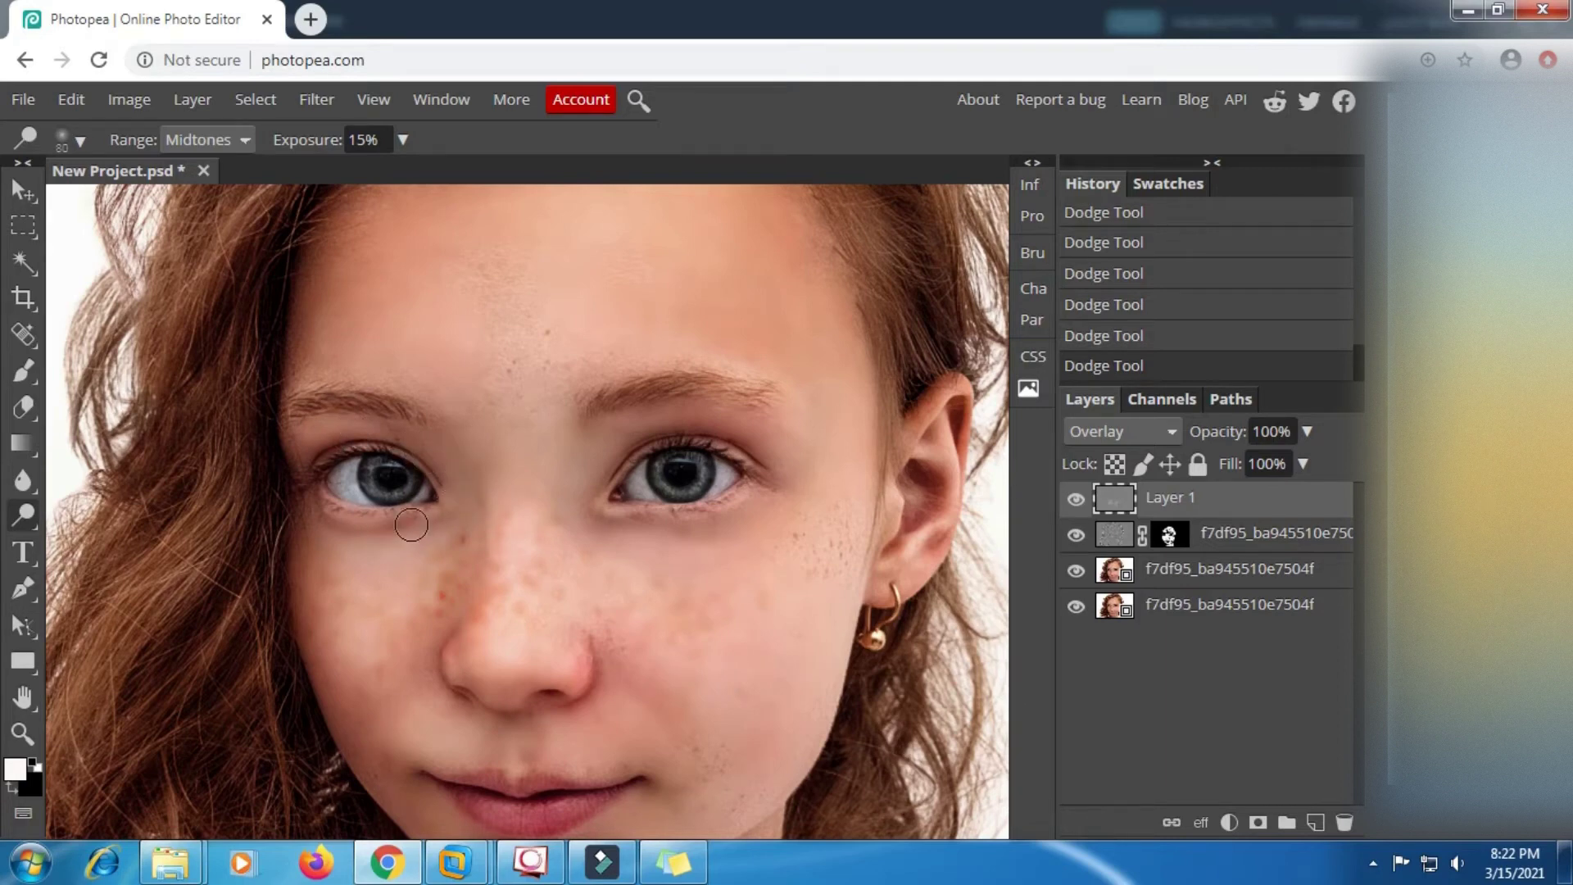
pyautogui.moveTo(412, 525)
pyautogui.mouseDown()
pyautogui.moveTo(304, 522)
pyautogui.moveTo(347, 478)
pyautogui.moveTo(362, 503)
pyautogui.moveTo(401, 482)
pyautogui.moveTo(391, 495)
pyautogui.mouseUp()
# Shrink the Dodge brush to about 40 px and brighten the white and iris of the earring-side eye.
pyautogui.press('[')
pyautogui.press('[')
pyautogui.press('[')
pyautogui.press('[')
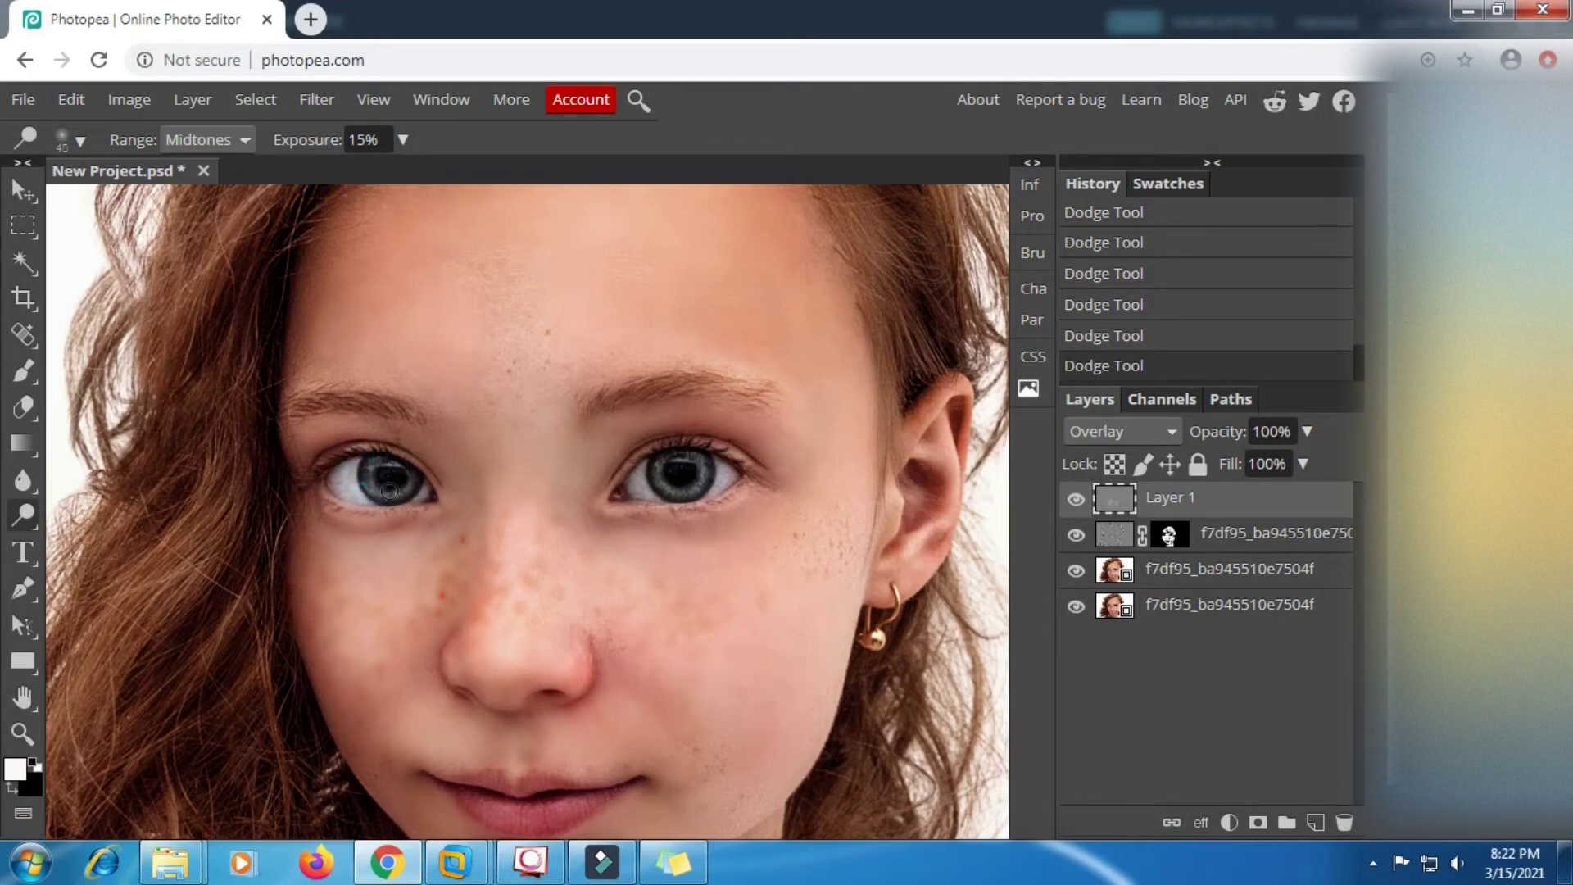
pyautogui.moveTo(640, 477)
pyautogui.mouseDown()
pyautogui.moveTo(648, 501)
pyautogui.moveTo(727, 472)
pyautogui.mouseUp()
pyautogui.click(724, 473)
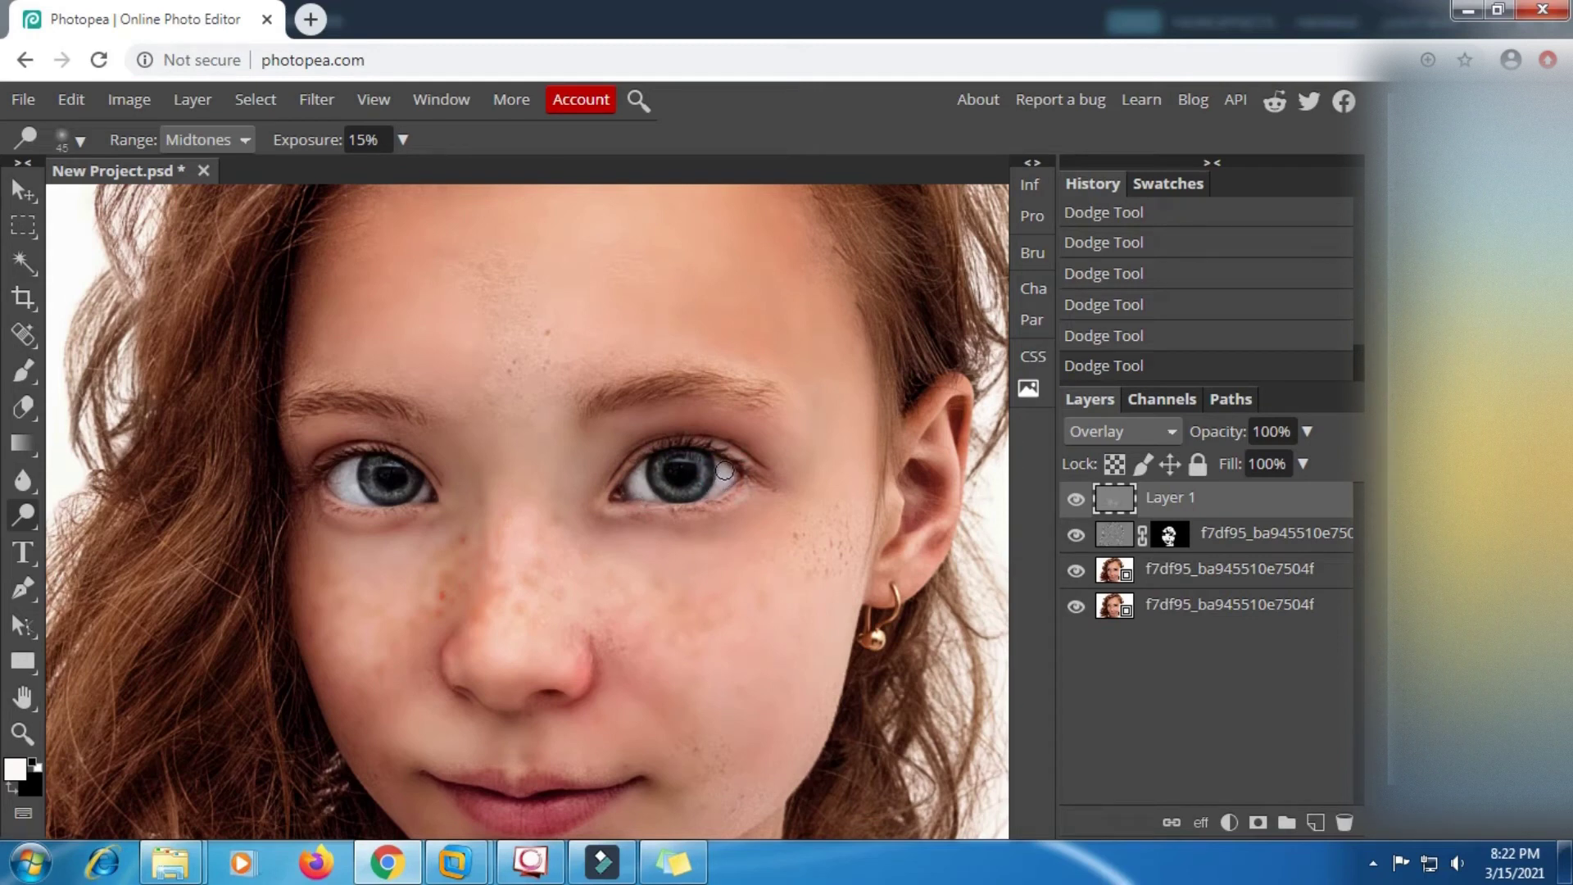
pyautogui.click(698, 478)
# Enlarge the Dodge brush slightly and lighten the upper eyelid of the earring-side eye.
pyautogui.press(']')
pyautogui.press(']')
pyautogui.moveTo(708, 417); pyautogui.dragTo(621, 423)
# Enlarge the Dodge brush considerably and lighten the centre and upper part of the forehead.
pyautogui.press(']')
pyautogui.press(']')
pyautogui.scroll(2, 800, 393)
pyautogui.press(']')
pyautogui.press(']')
pyautogui.press(']')
pyautogui.press(']')
pyautogui.moveTo(613, 426); pyautogui.dragTo(584, 481)
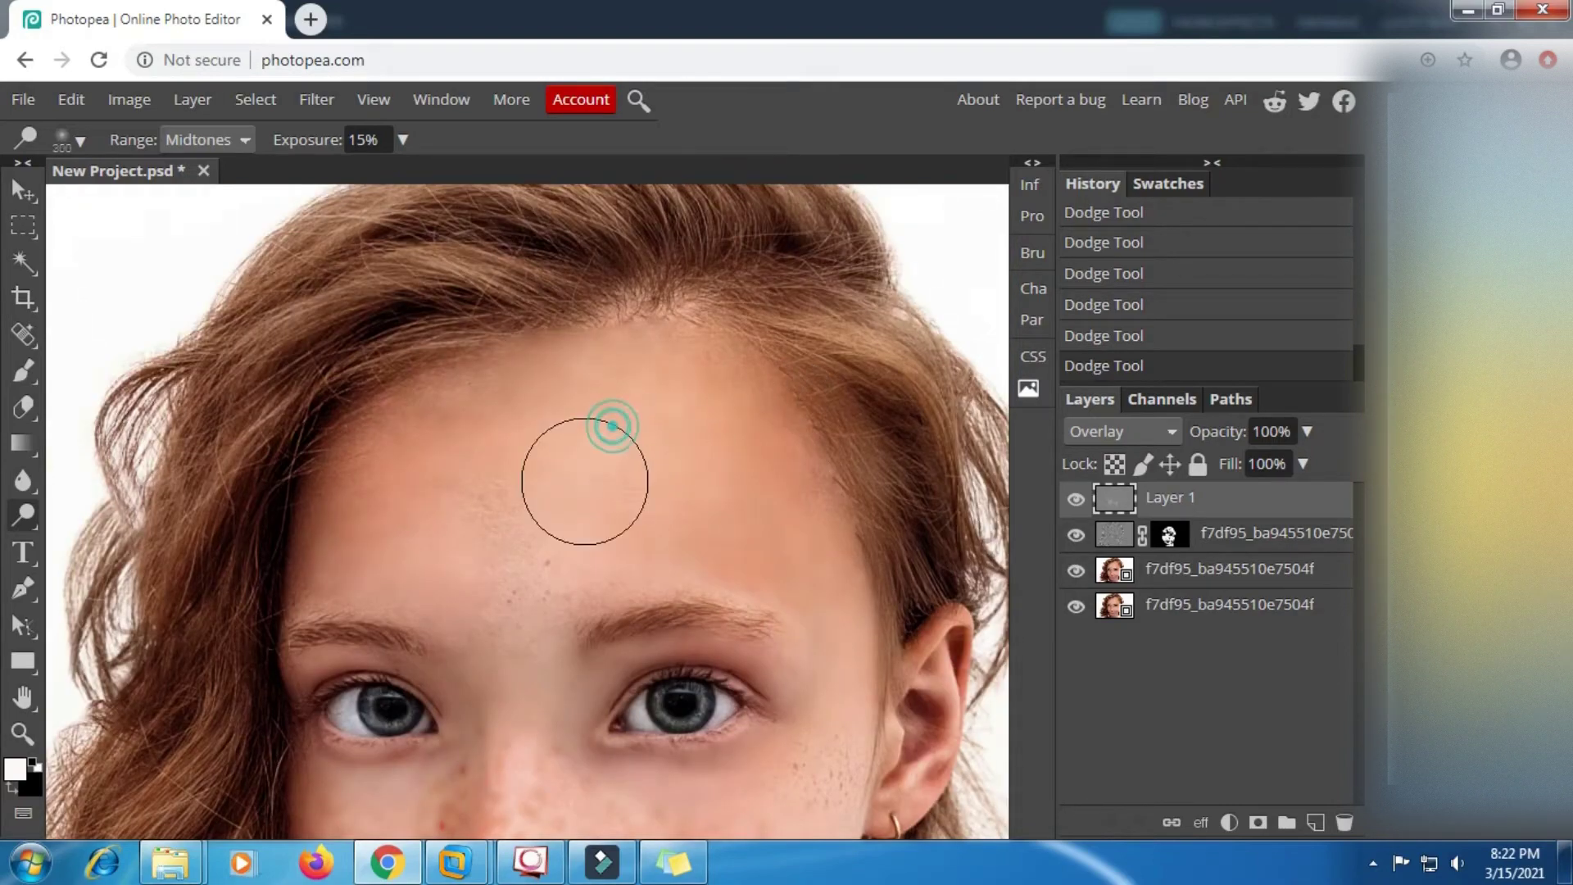
pyautogui.moveTo(541, 425)
pyautogui.mouseDown()
pyautogui.moveTo(555, 516)
pyautogui.moveTo(425, 471)
pyautogui.moveTo(459, 516)
pyautogui.moveTo(692, 398)
pyautogui.mouseUp()
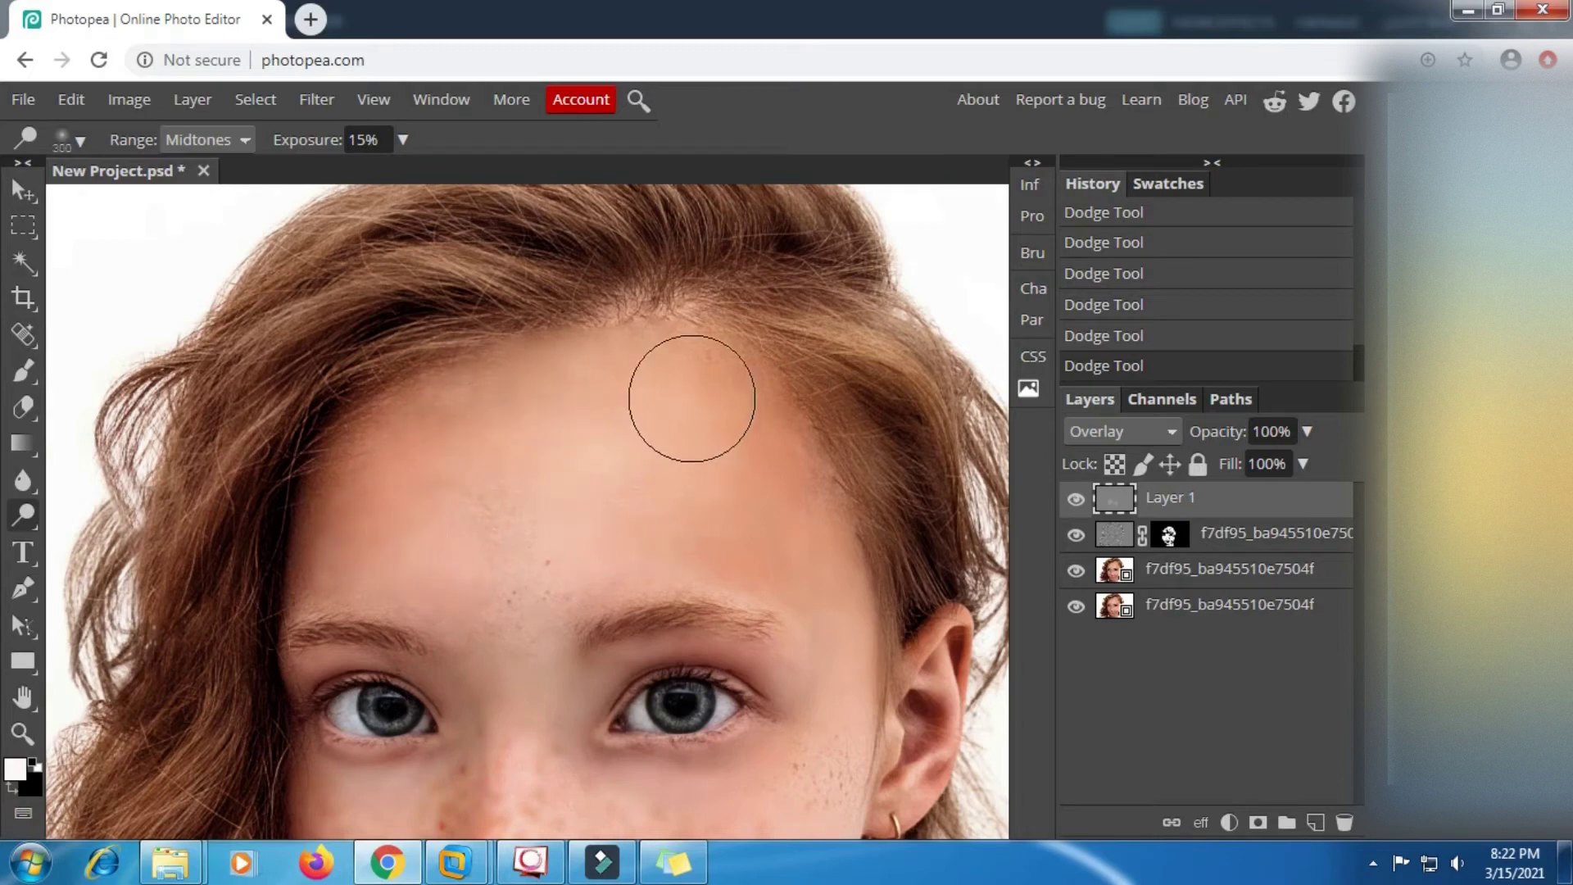
# Shrink the Dodge brush and strengthen the highlight on the tip of the nose.
pyautogui.scroll(-4, 762, 494)
pyautogui.press('[')
pyautogui.press('[')
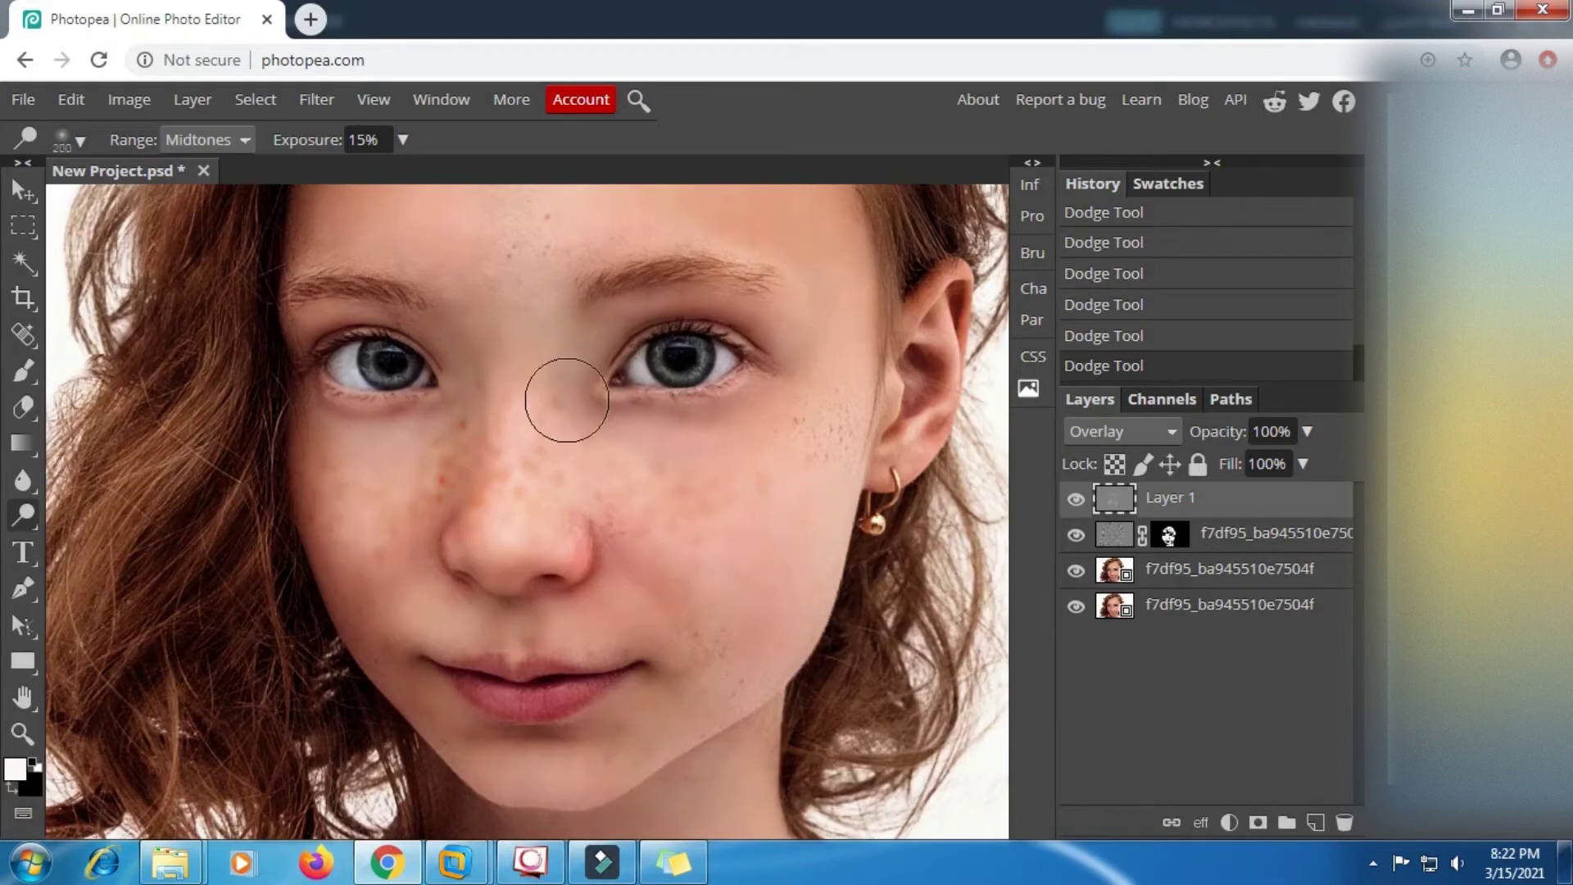
pyautogui.press('[')
pyautogui.press('[')
pyautogui.press('[')
pyautogui.press('[')
pyautogui.press('[')
pyautogui.moveTo(516, 490); pyautogui.dragTo(503, 541)
pyautogui.moveTo(498, 521)
pyautogui.mouseDown()
pyautogui.moveTo(501, 547)
pyautogui.moveTo(502, 531)
pyautogui.mouseUp()
# Enlarge the Dodge brush and lighten the earring-side cheek from below the eye downward, ending with a 150 px size.
pyautogui.press(']')
pyautogui.press(']')
pyautogui.press(']')
pyautogui.press(']')
pyautogui.moveTo(662, 465)
pyautogui.mouseDown()
pyautogui.moveTo(687, 568)
pyautogui.moveTo(661, 564)
pyautogui.moveTo(647, 589)
pyautogui.moveTo(678, 613)
pyautogui.mouseUp()
pyautogui.press('[')
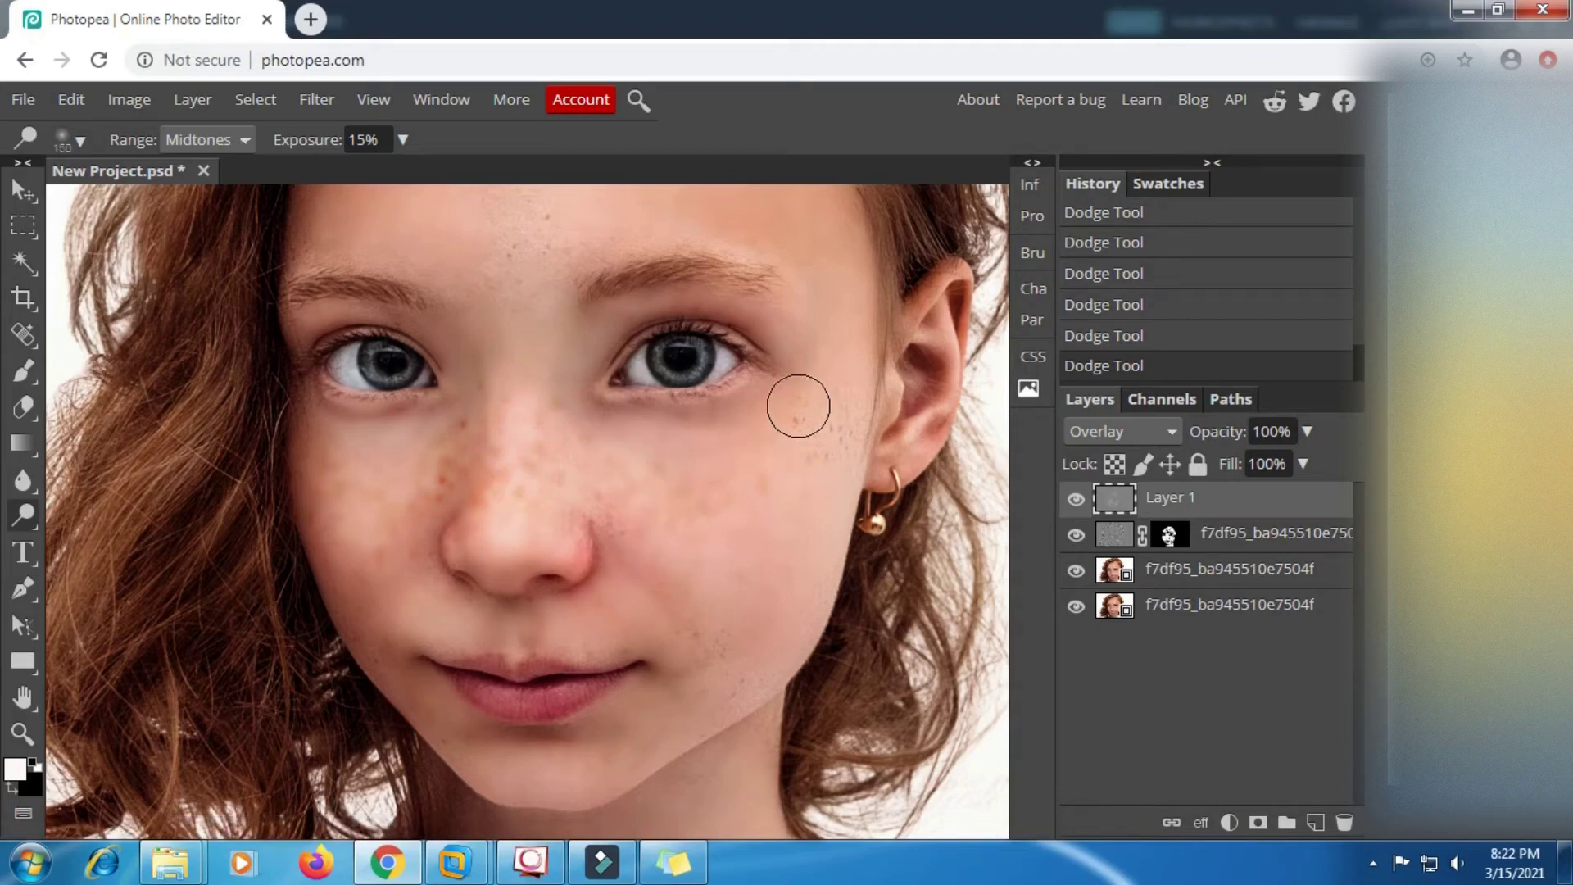
# Lighten the neck below the jaw with a 200 px Dodge brush.
pyautogui.scroll(-2, 711, 510)
pyautogui.press(']')
pyautogui.press(']')
pyautogui.moveTo(744, 542)
pyautogui.mouseDown()
pyautogui.moveTo(719, 615)
pyautogui.moveTo(715, 572)
pyautogui.moveTo(585, 688)
pyautogui.moveTo(613, 609)
pyautogui.moveTo(533, 671)
pyautogui.moveTo(661, 664)
pyautogui.moveTo(729, 612)
pyautogui.mouseUp()
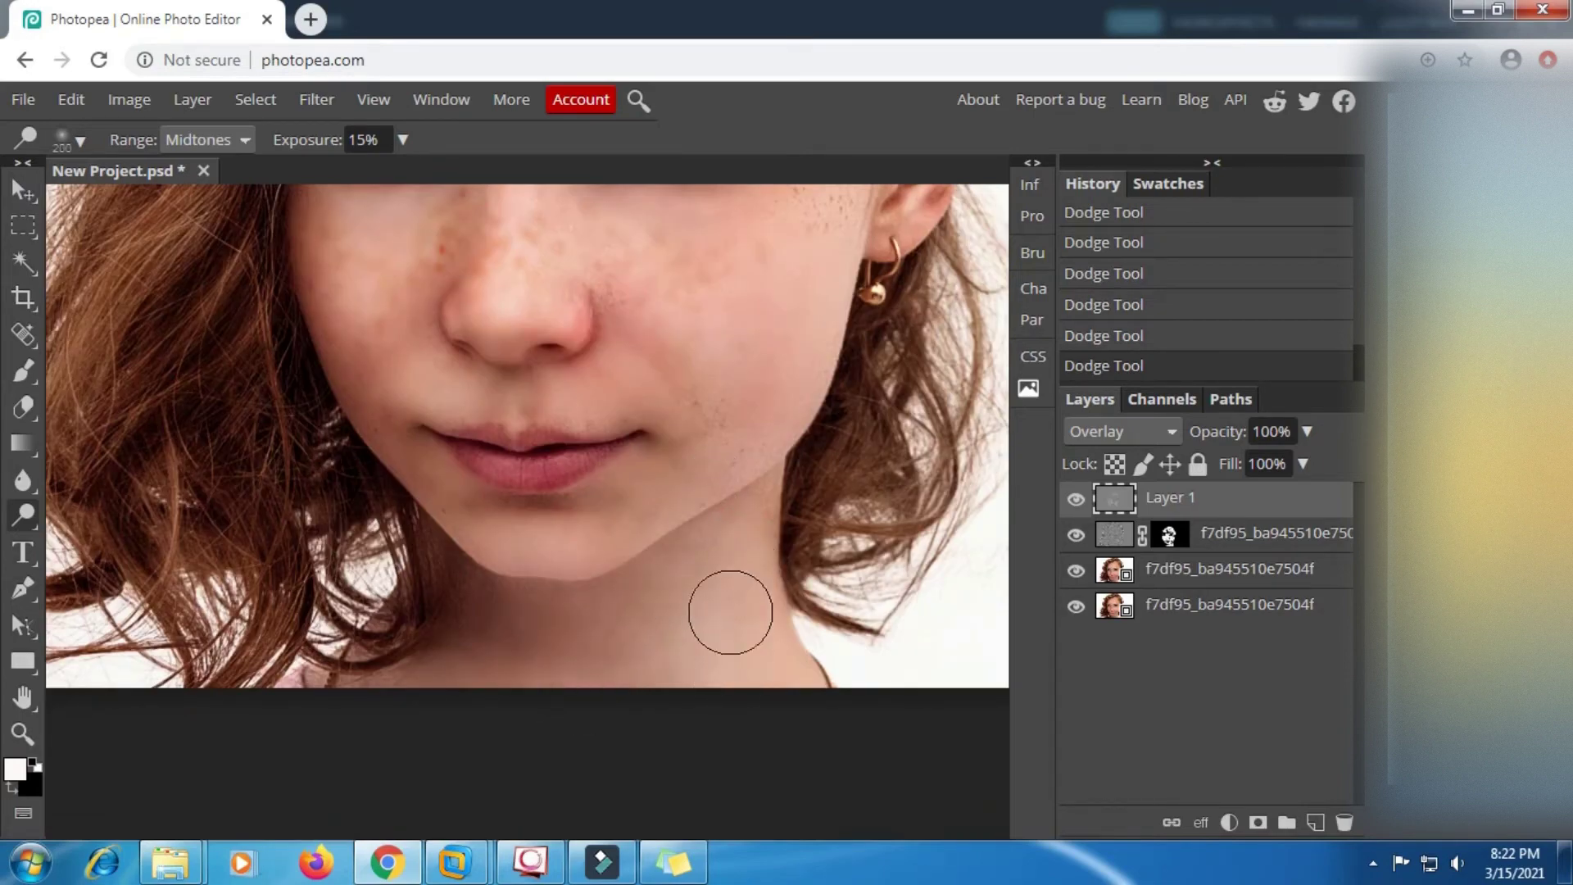
# Reduce the Dodge brush to 45 px and brighten both sides of the lower lip.
pyautogui.scroll(2, 660, 600)
pyautogui.press('[')
pyautogui.press('[')
pyautogui.press('[')
pyautogui.press('[')
pyautogui.press('[')
pyautogui.press('[')
pyautogui.press('[')
pyautogui.press('[')
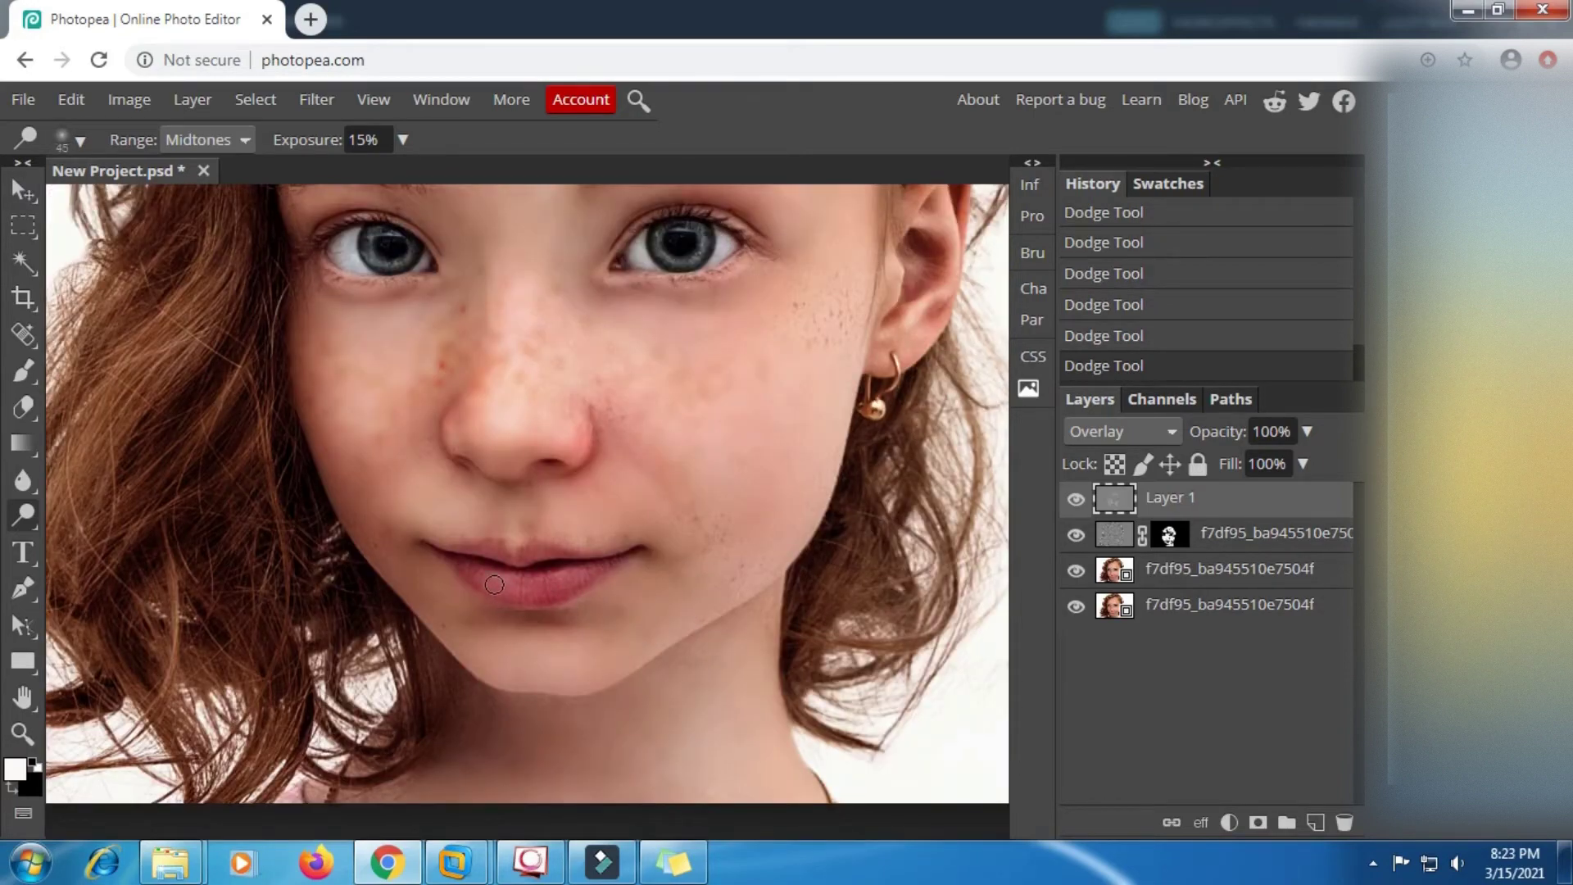
pyautogui.click(493, 584)
pyautogui.click(571, 584)
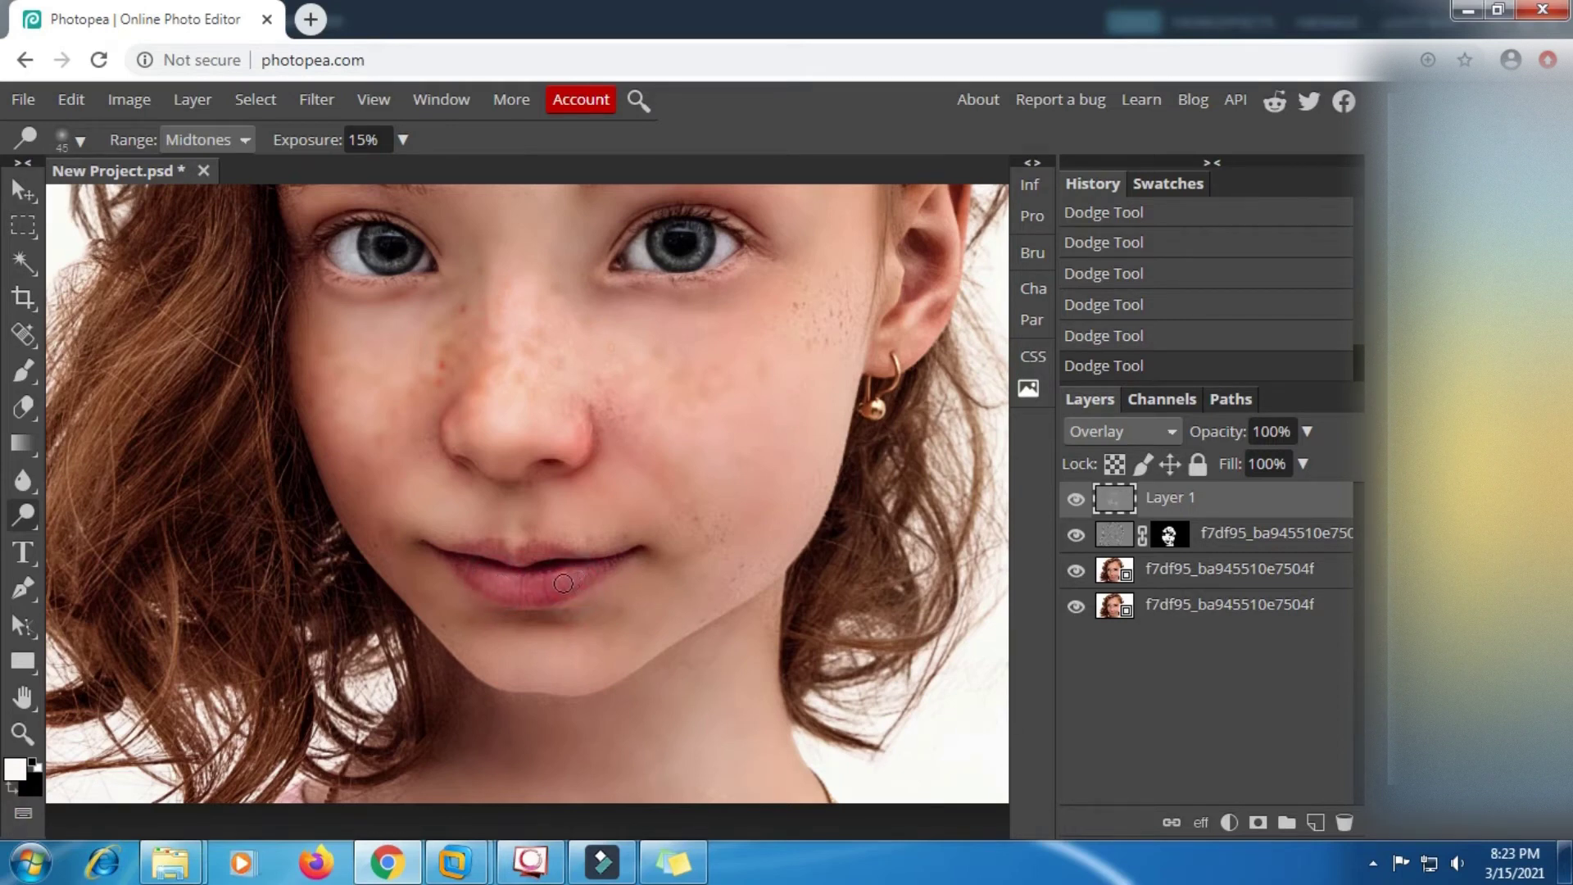
# Dodge the skin above the upper lip, enlarge the brush to 80 px and lighten the freckle beside the nose bridge.
pyautogui.click(495, 522)
pyautogui.press(']')
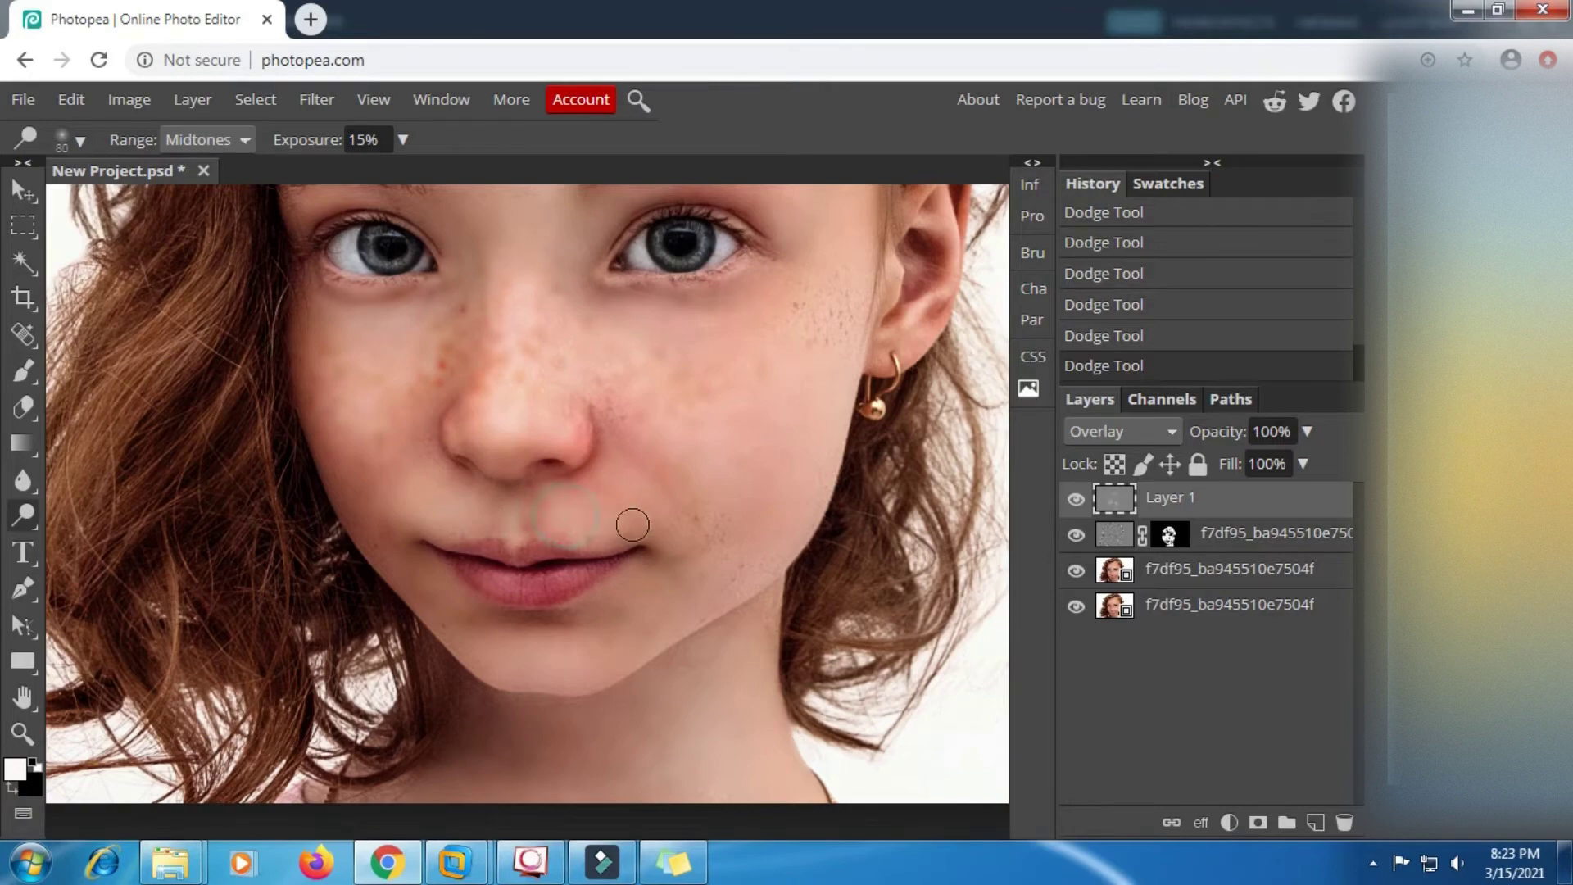
pyautogui.scroll(3, 327, 514)
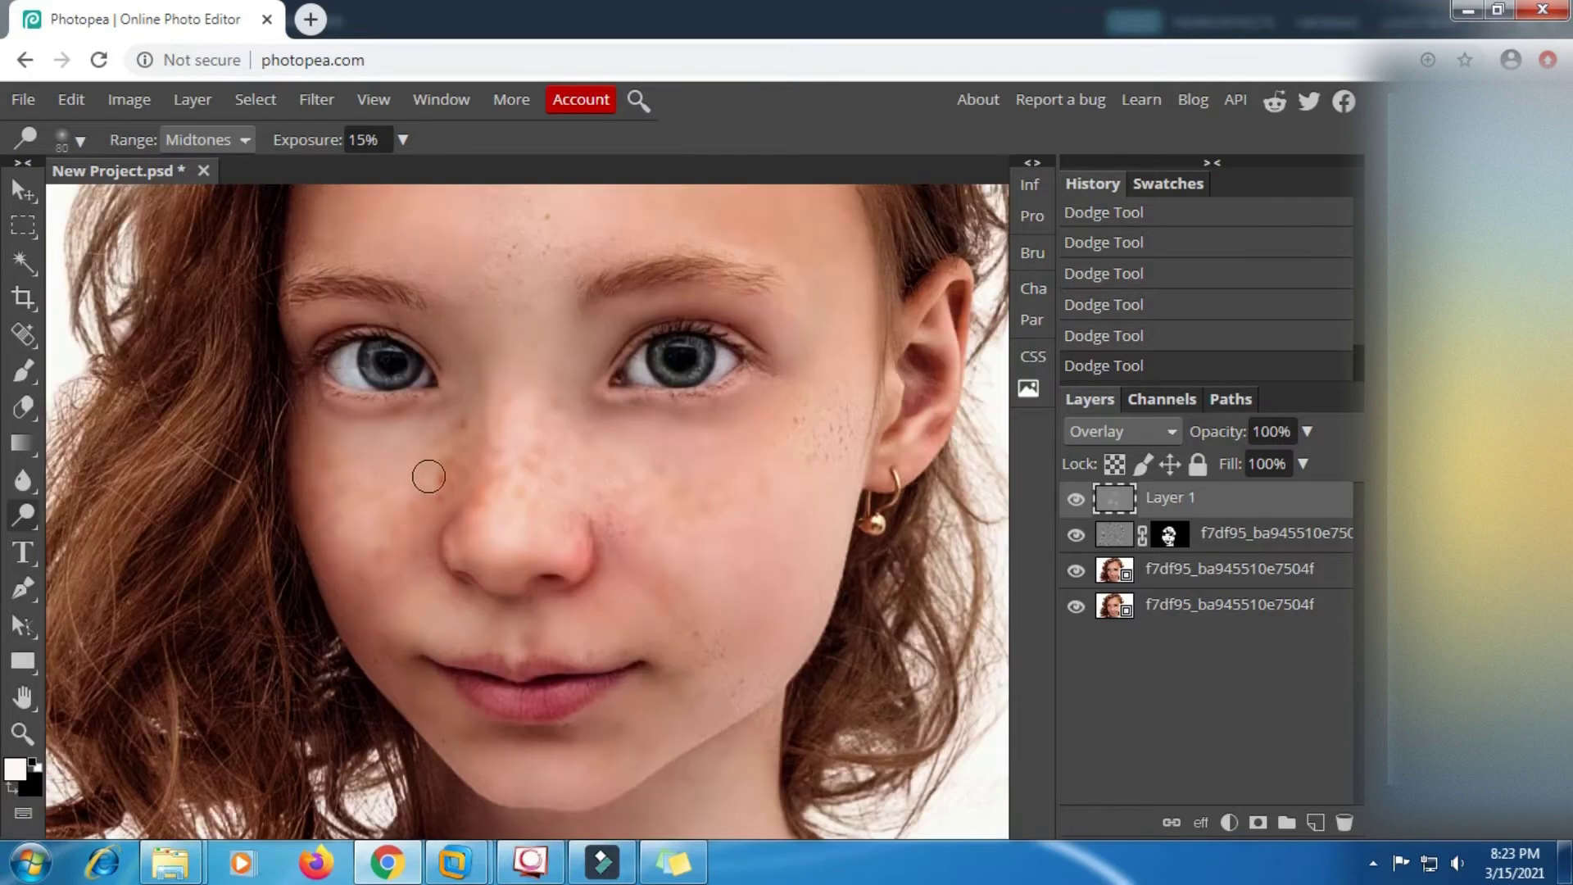
pyautogui.click(464, 424)
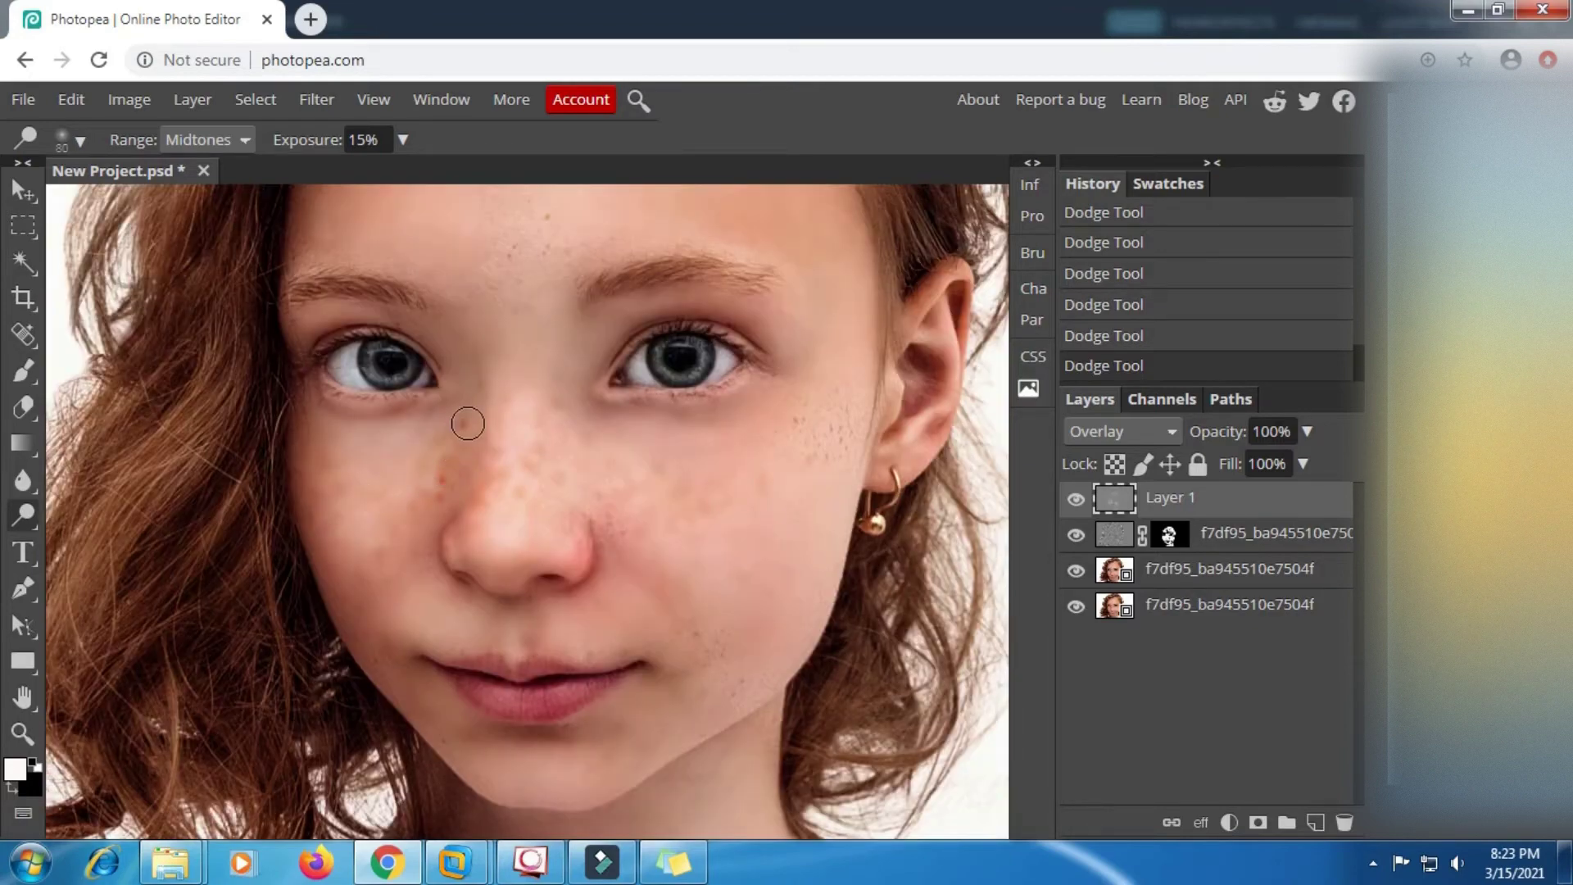
# Switch to the Burn tool and set its exposure to 20%.
pyautogui.rightClick(25, 513)
pyautogui.click(82, 549)
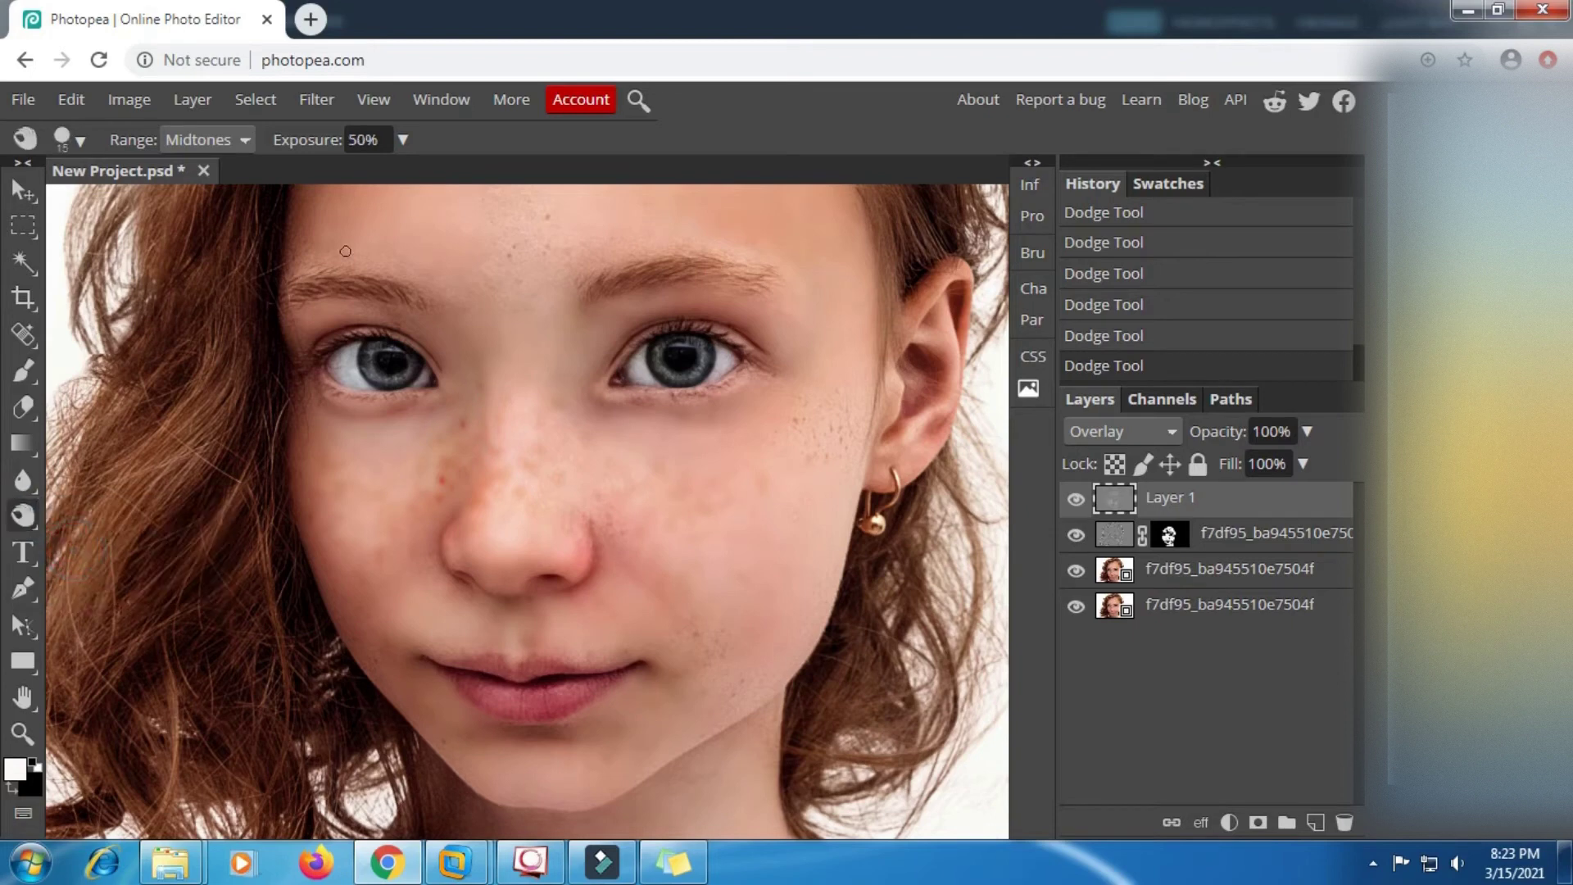
pyautogui.click(403, 139)
pyautogui.moveTo(319, 175); pyautogui.dragTo(308, 175)
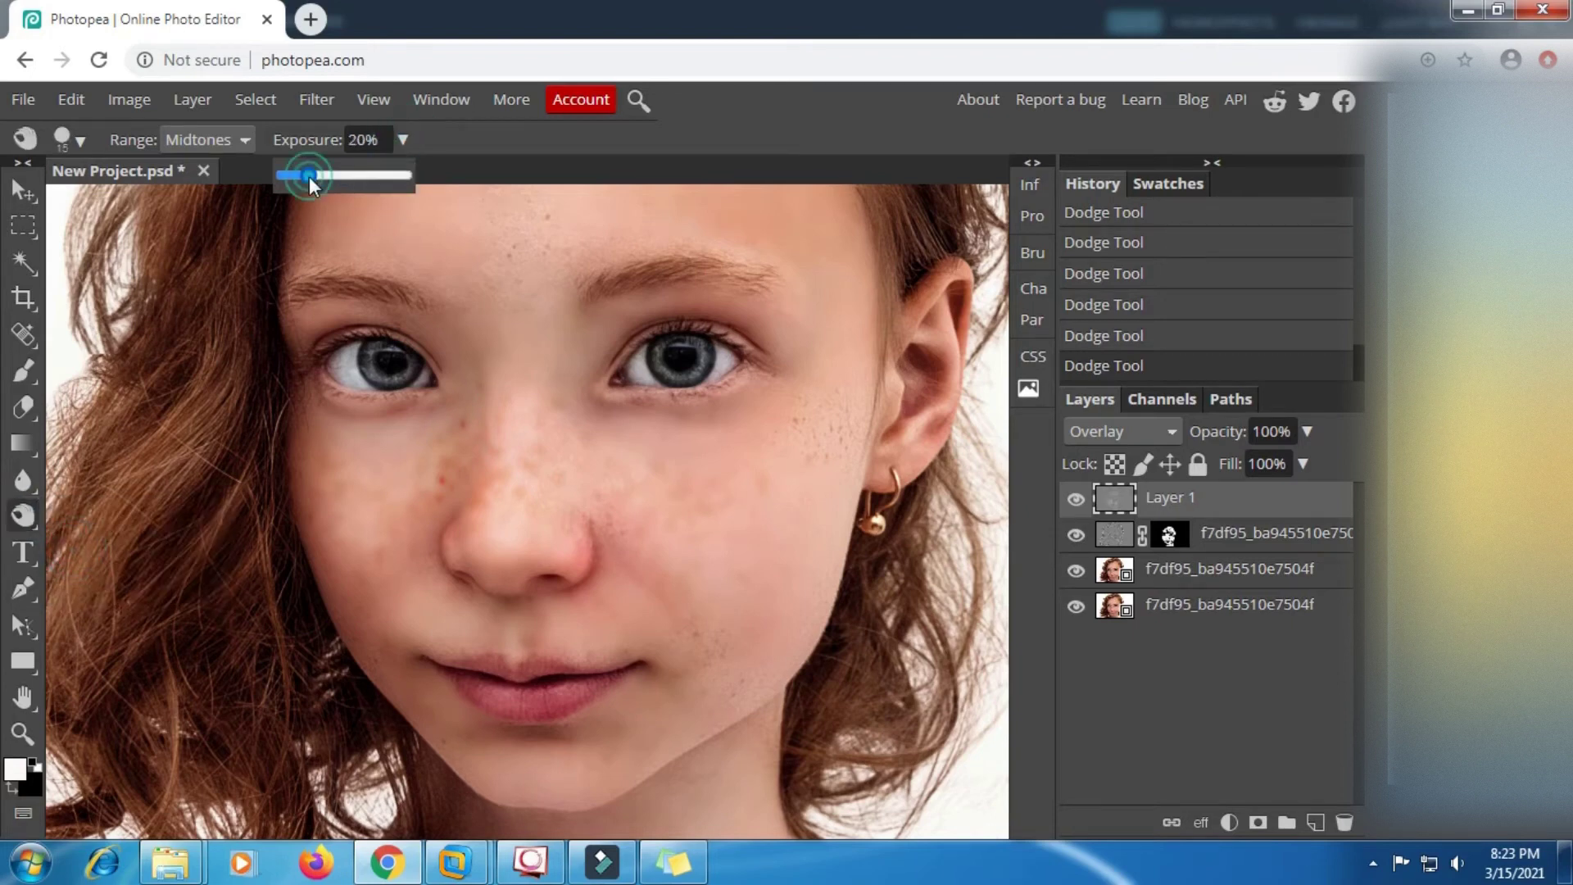
# Choose a soft round tip with 0% hardness for the Burn tool and set its size to 42 px.
pyautogui.rightClick(461, 271)
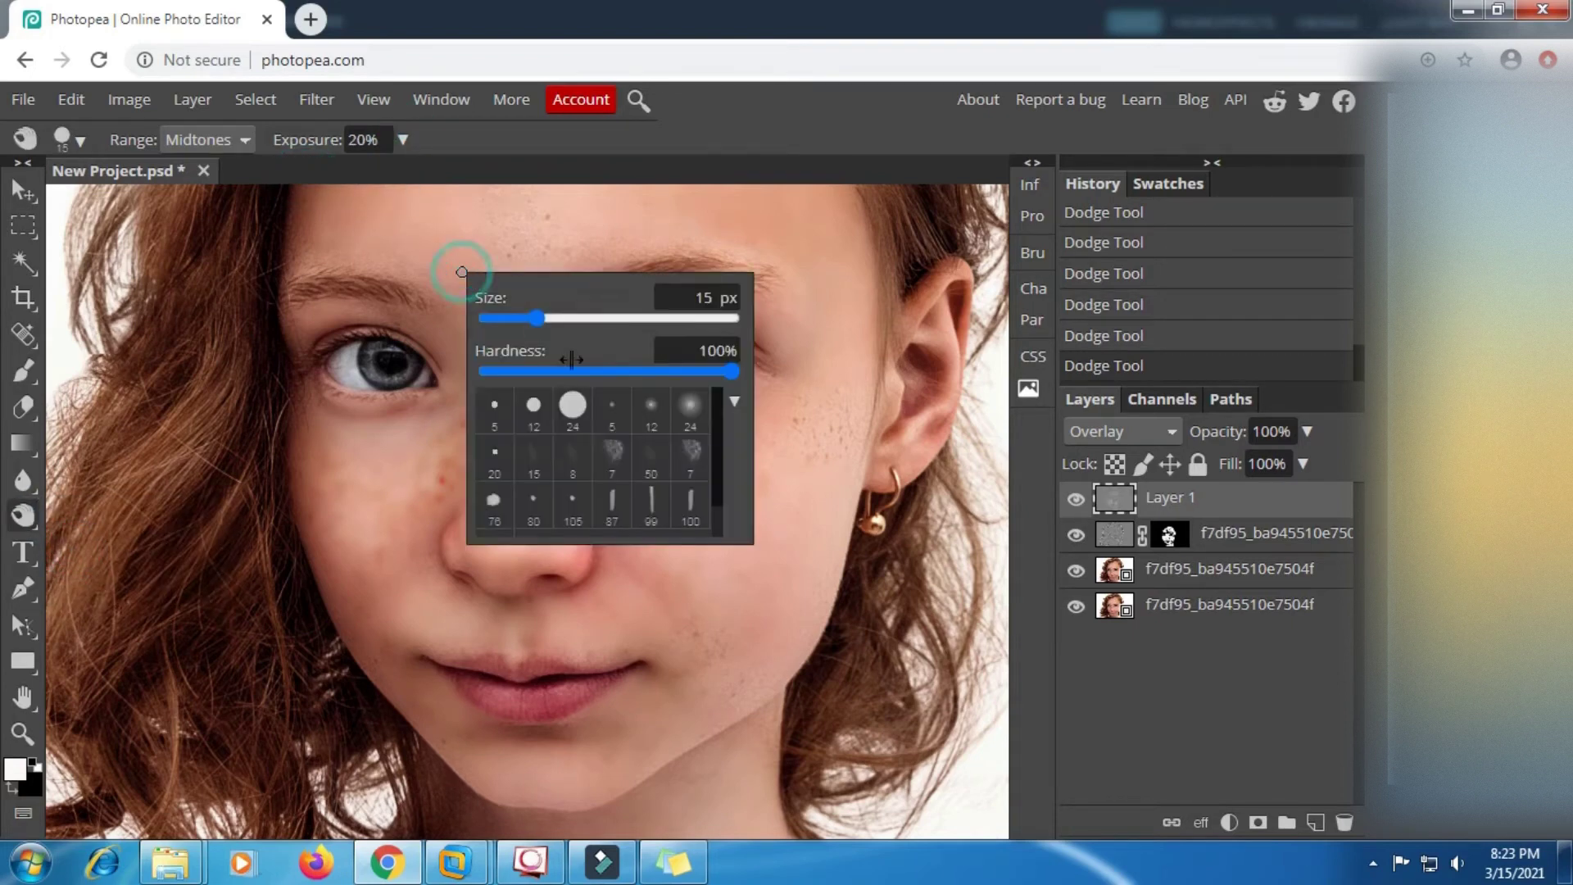
pyautogui.click(690, 410)
pyautogui.click(562, 318)
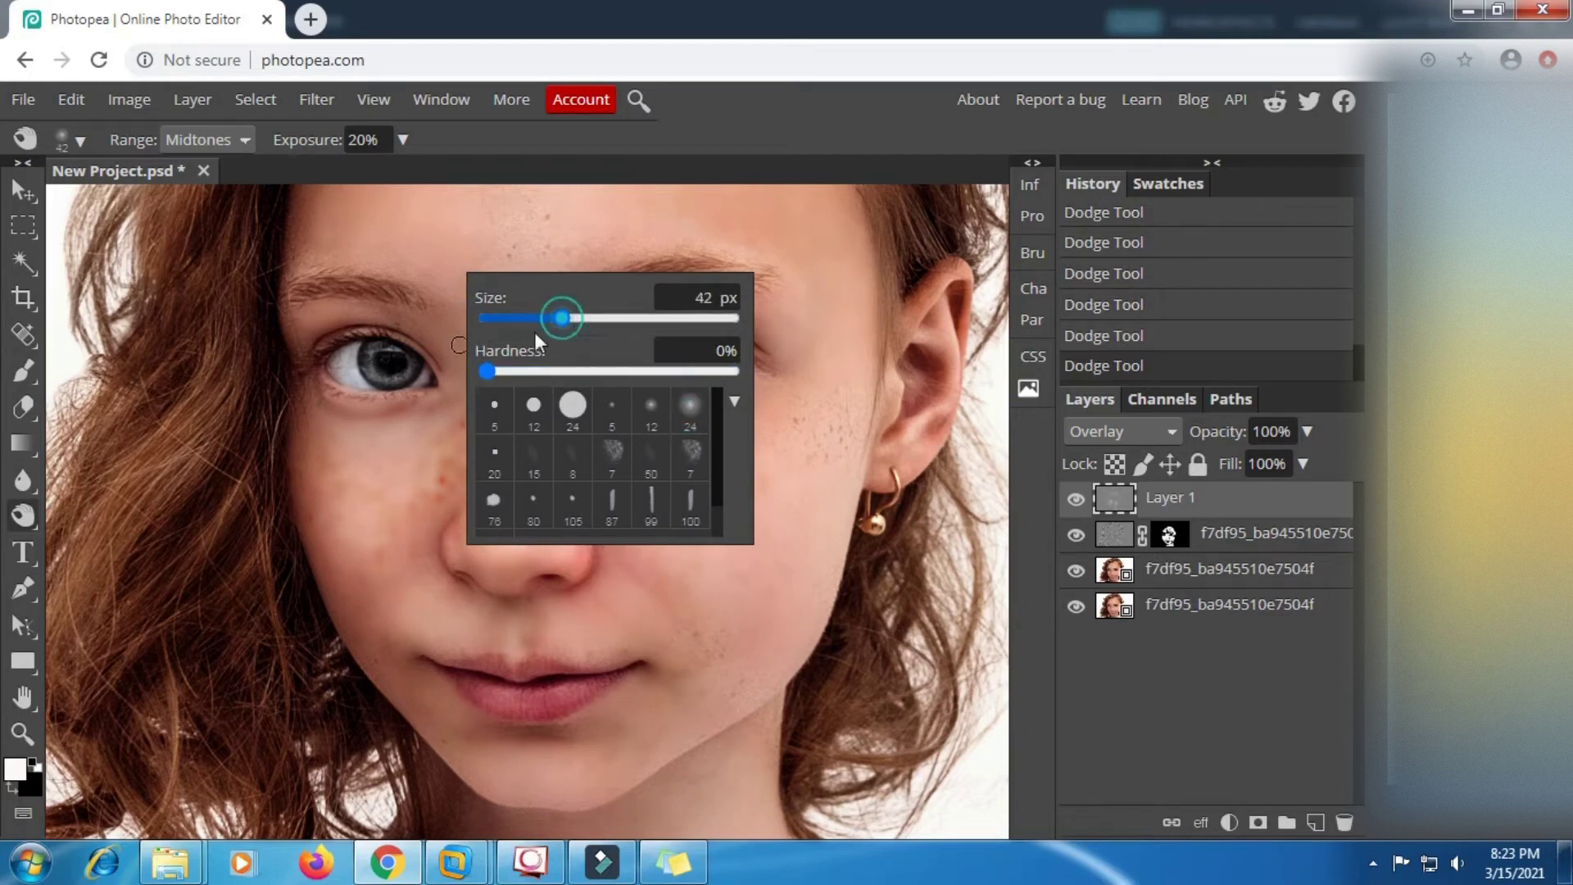
# Darken both eyebrows with the 42 px Burn brush.
pyautogui.click(385, 286)
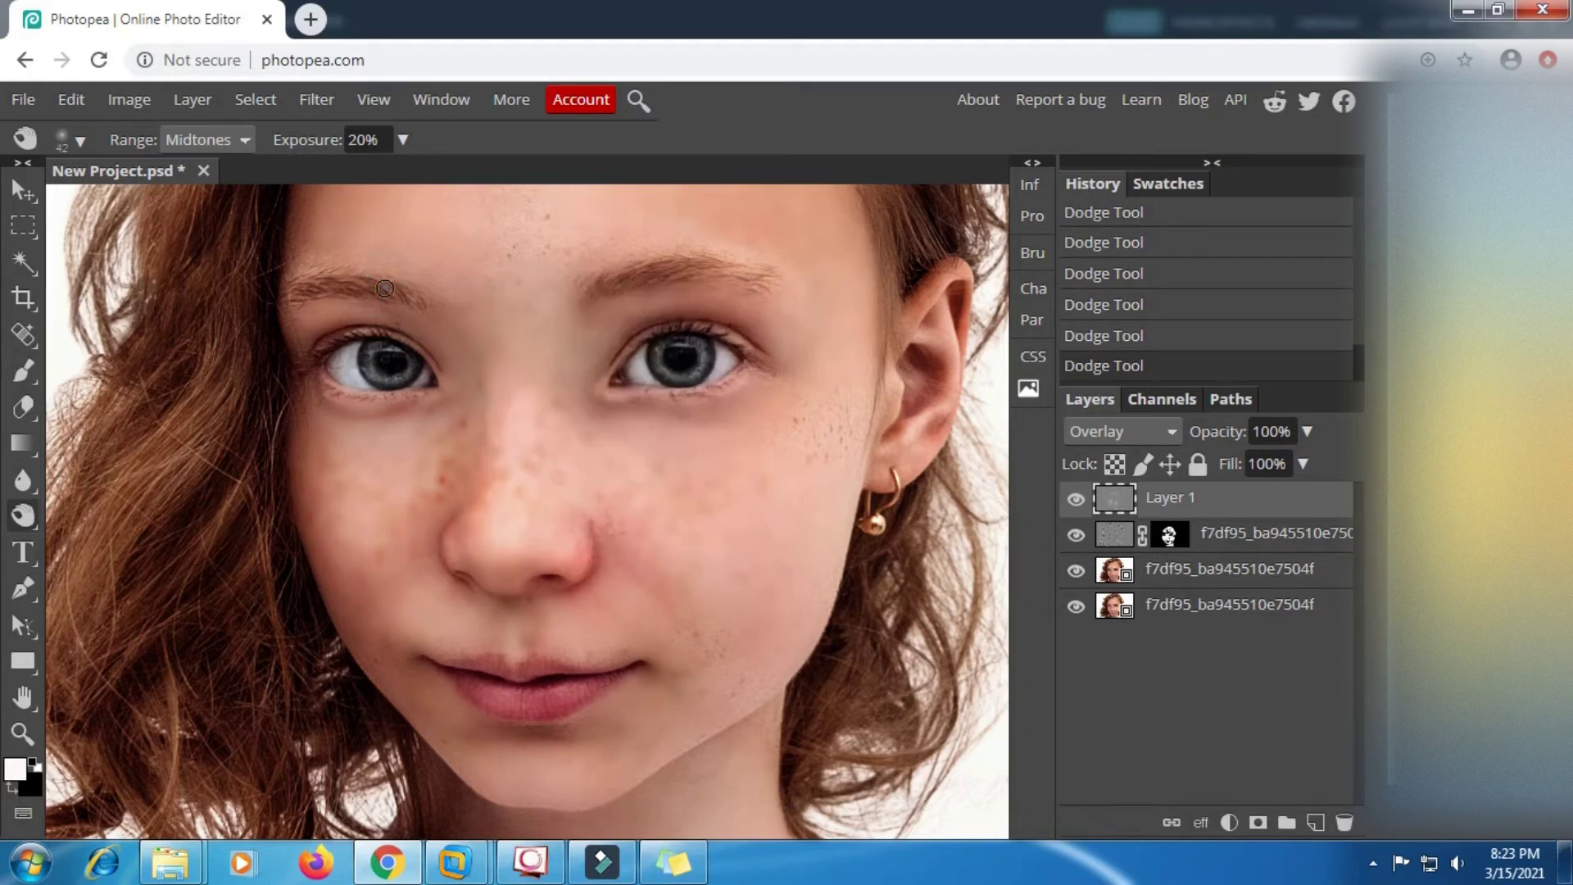
pyautogui.moveTo(307, 289); pyautogui.dragTo(421, 304)
pyautogui.moveTo(593, 290)
pyautogui.mouseDown()
pyautogui.moveTo(669, 268)
pyautogui.moveTo(765, 282)
pyautogui.mouseUp()
# Burn the lash lines around both eyes with a 40 px brush and darken the underside of the nose.
pyautogui.press('[')
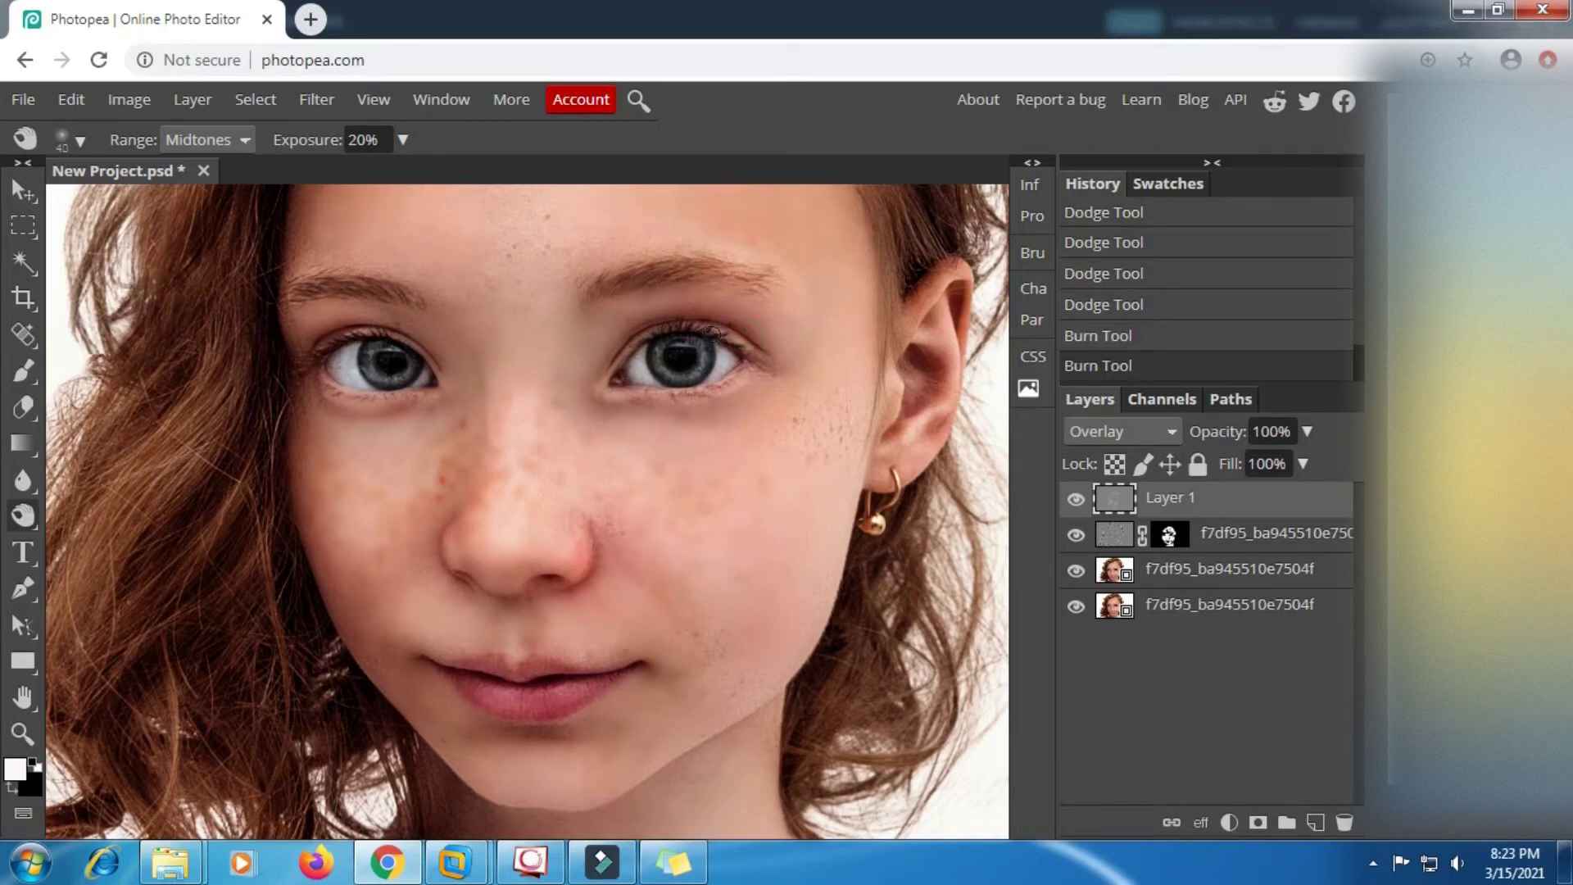
pyautogui.moveTo(653, 342)
pyautogui.mouseDown()
pyautogui.moveTo(749, 354)
pyautogui.moveTo(750, 339)
pyautogui.moveTo(683, 331)
pyautogui.mouseUp()
pyautogui.moveTo(378, 331); pyautogui.dragTo(431, 350)
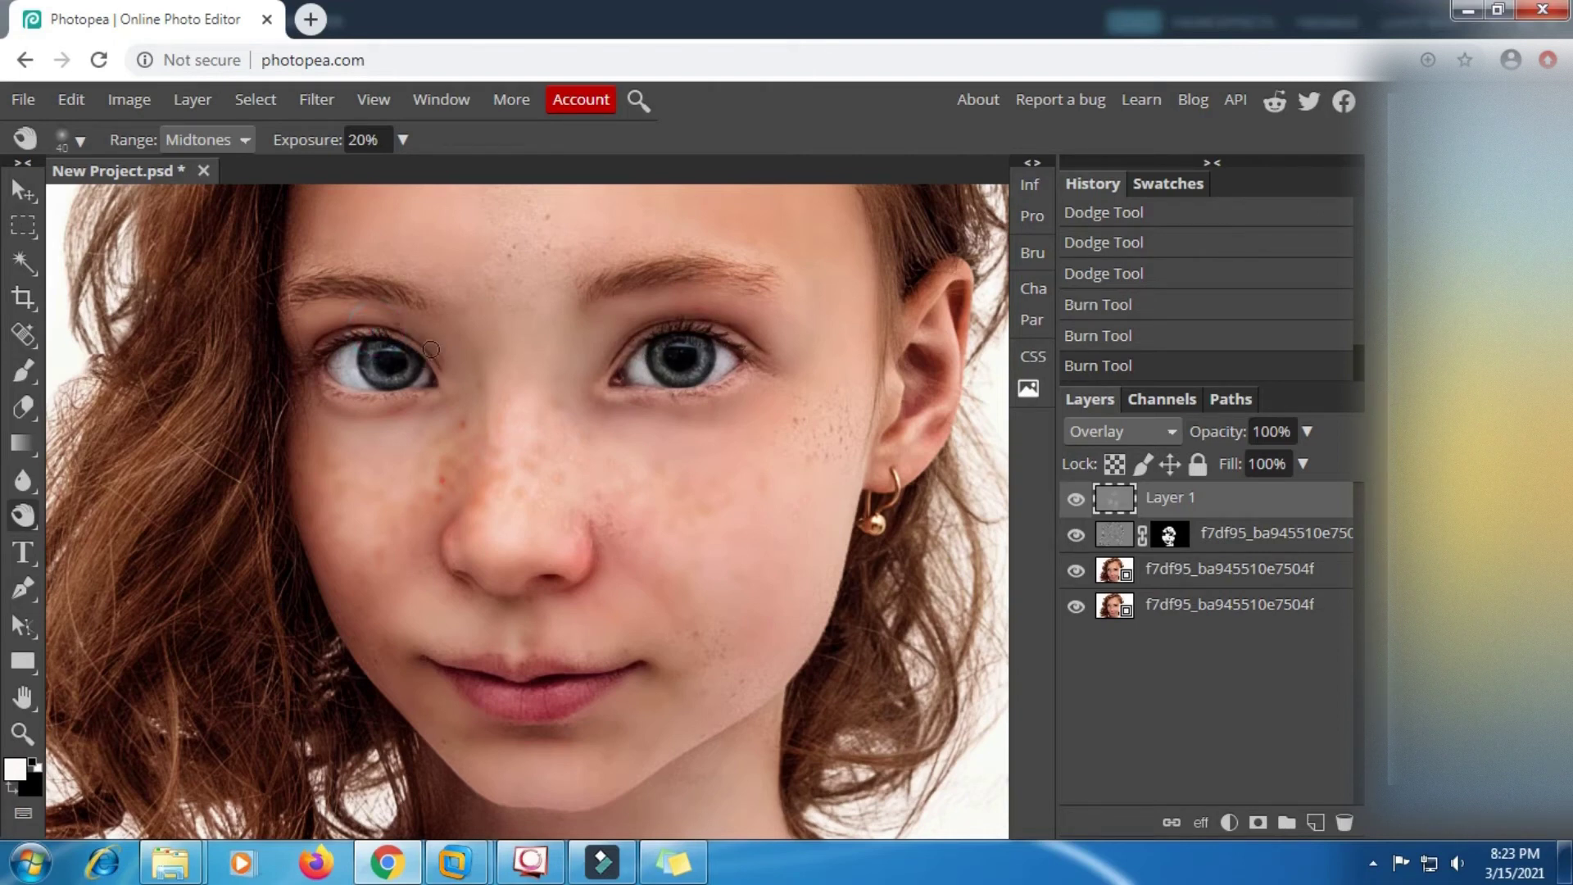
pyautogui.moveTo(321, 355)
pyautogui.mouseDown()
pyautogui.moveTo(381, 337)
pyautogui.moveTo(440, 415)
pyautogui.mouseUp()
pyautogui.moveTo(557, 584); pyautogui.dragTo(487, 585)
pyautogui.scroll(1, 601, 516)
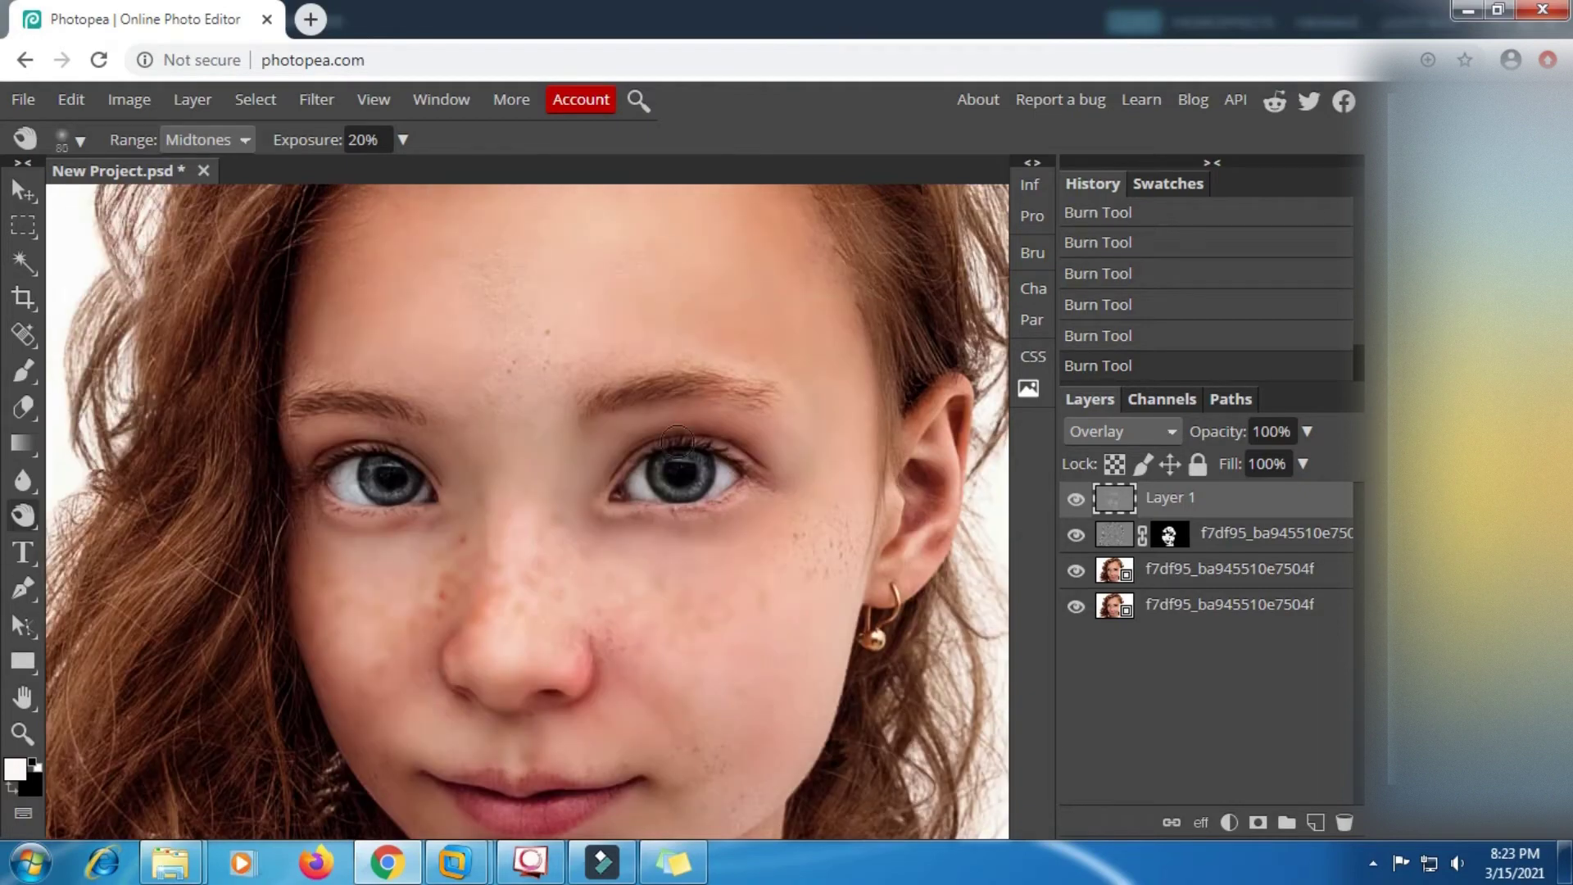
# Darken the upper eyelids of both eyes with the Burn brush, enlarged to 125 px for the first lid.
pyautogui.press(']')
pyautogui.press(']')
pyautogui.press(']')
pyautogui.moveTo(729, 418)
pyautogui.mouseDown()
pyautogui.moveTo(770, 445)
pyautogui.moveTo(705, 418)
pyautogui.moveTo(646, 429)
pyautogui.mouseUp()
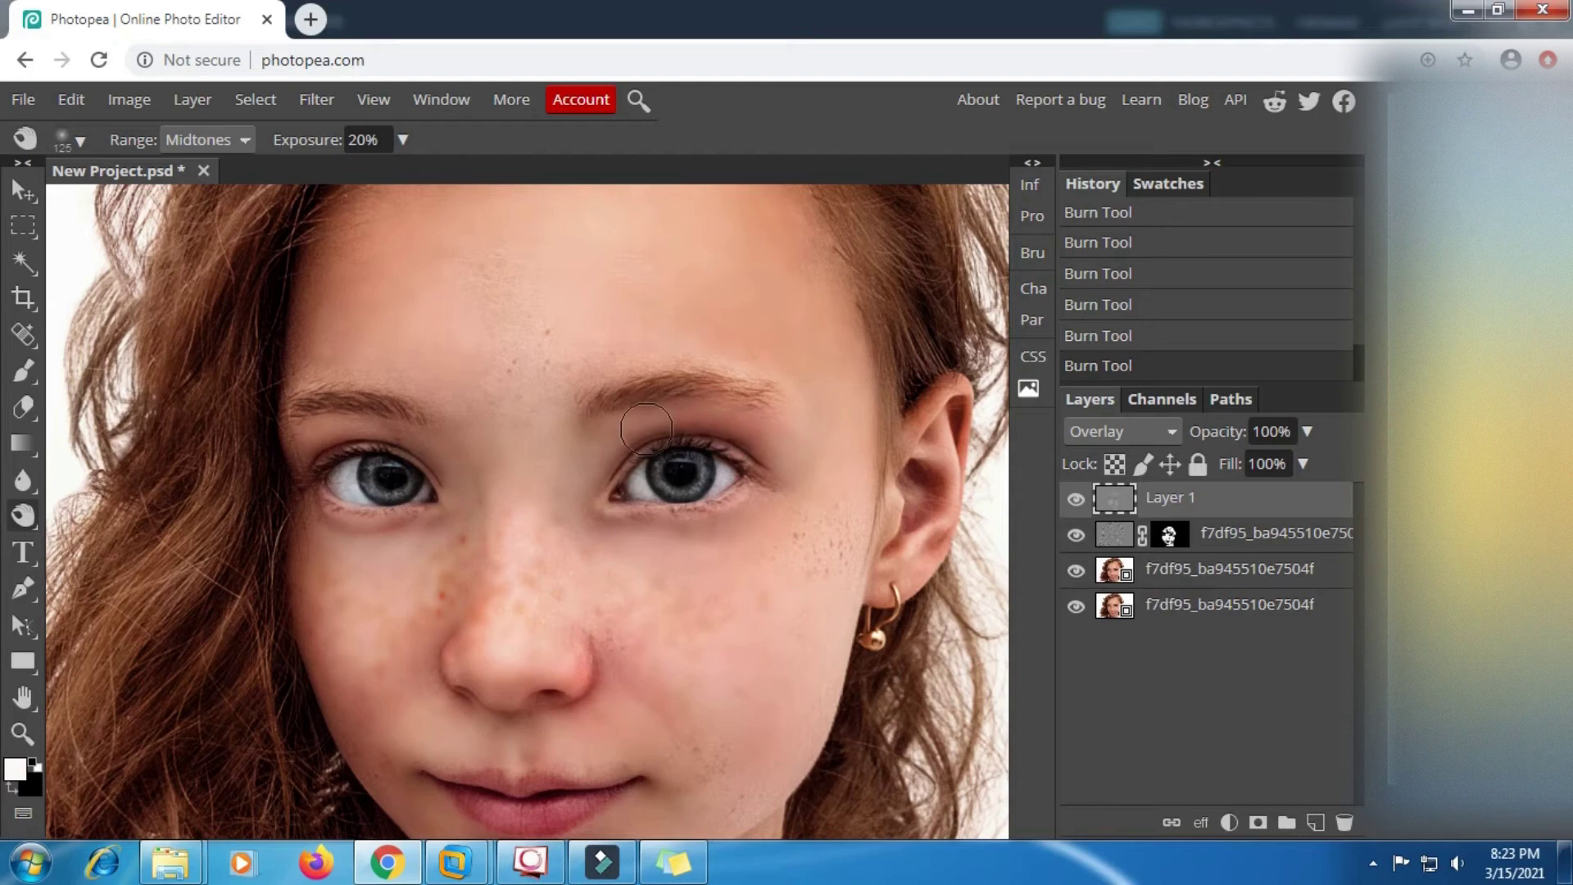
pyautogui.moveTo(314, 444)
pyautogui.mouseDown()
pyautogui.moveTo(302, 449)
pyautogui.moveTo(357, 449)
pyautogui.mouseUp()
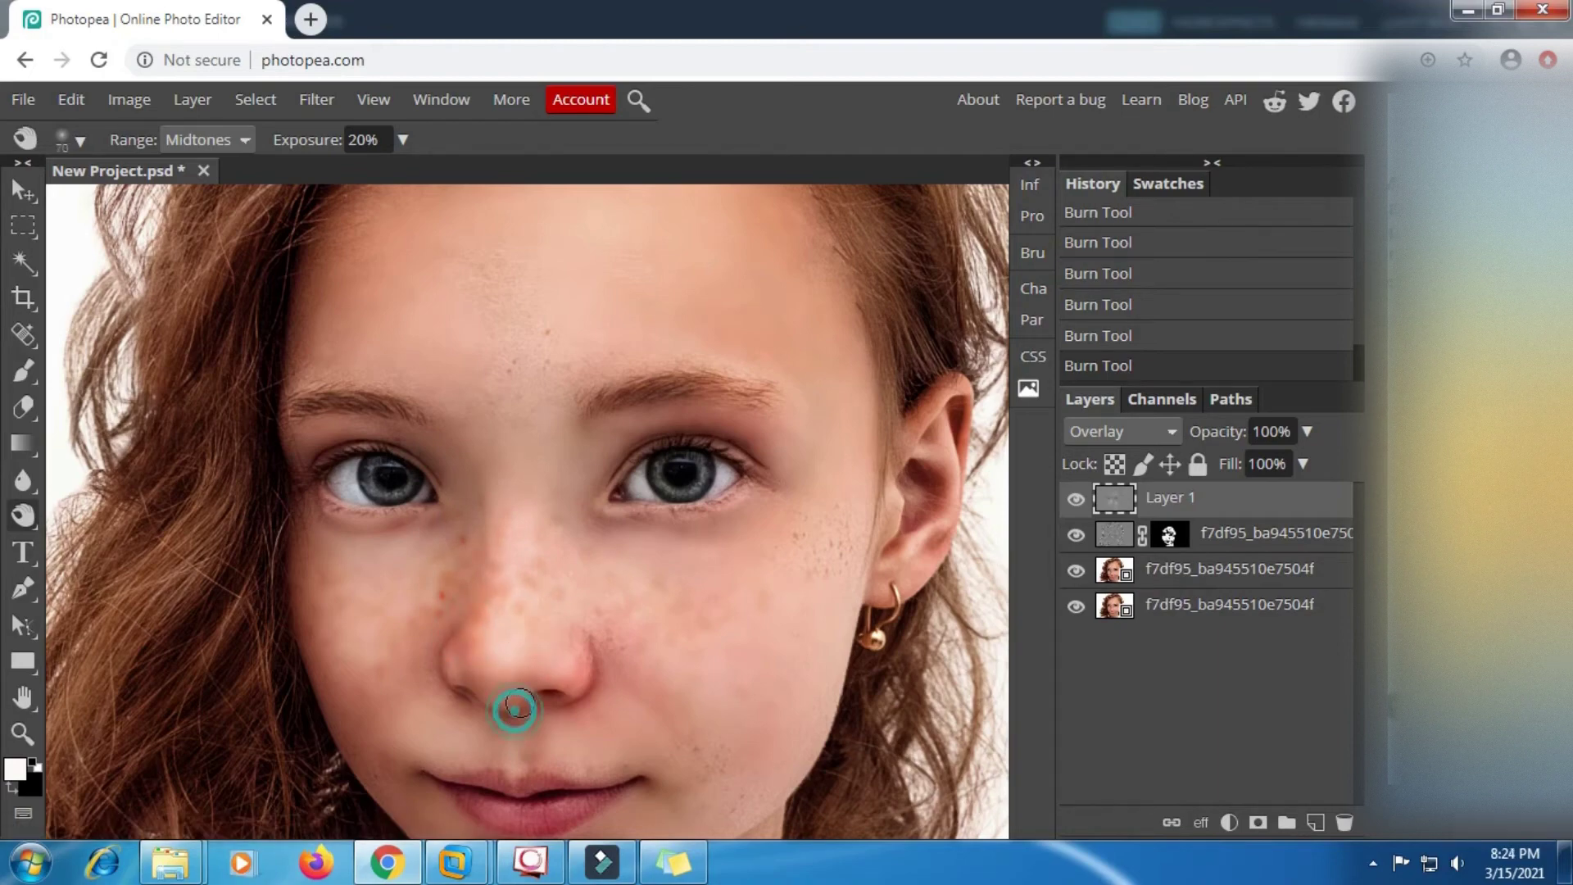
# Burn the shadow beneath the lower lip with a 150 px brush.
pyautogui.scroll(3, 538, 672)
pyautogui.press(']')
pyautogui.press(']')
pyautogui.press(']')
pyautogui.press(']')
pyautogui.scroll(-4, 447, 516)
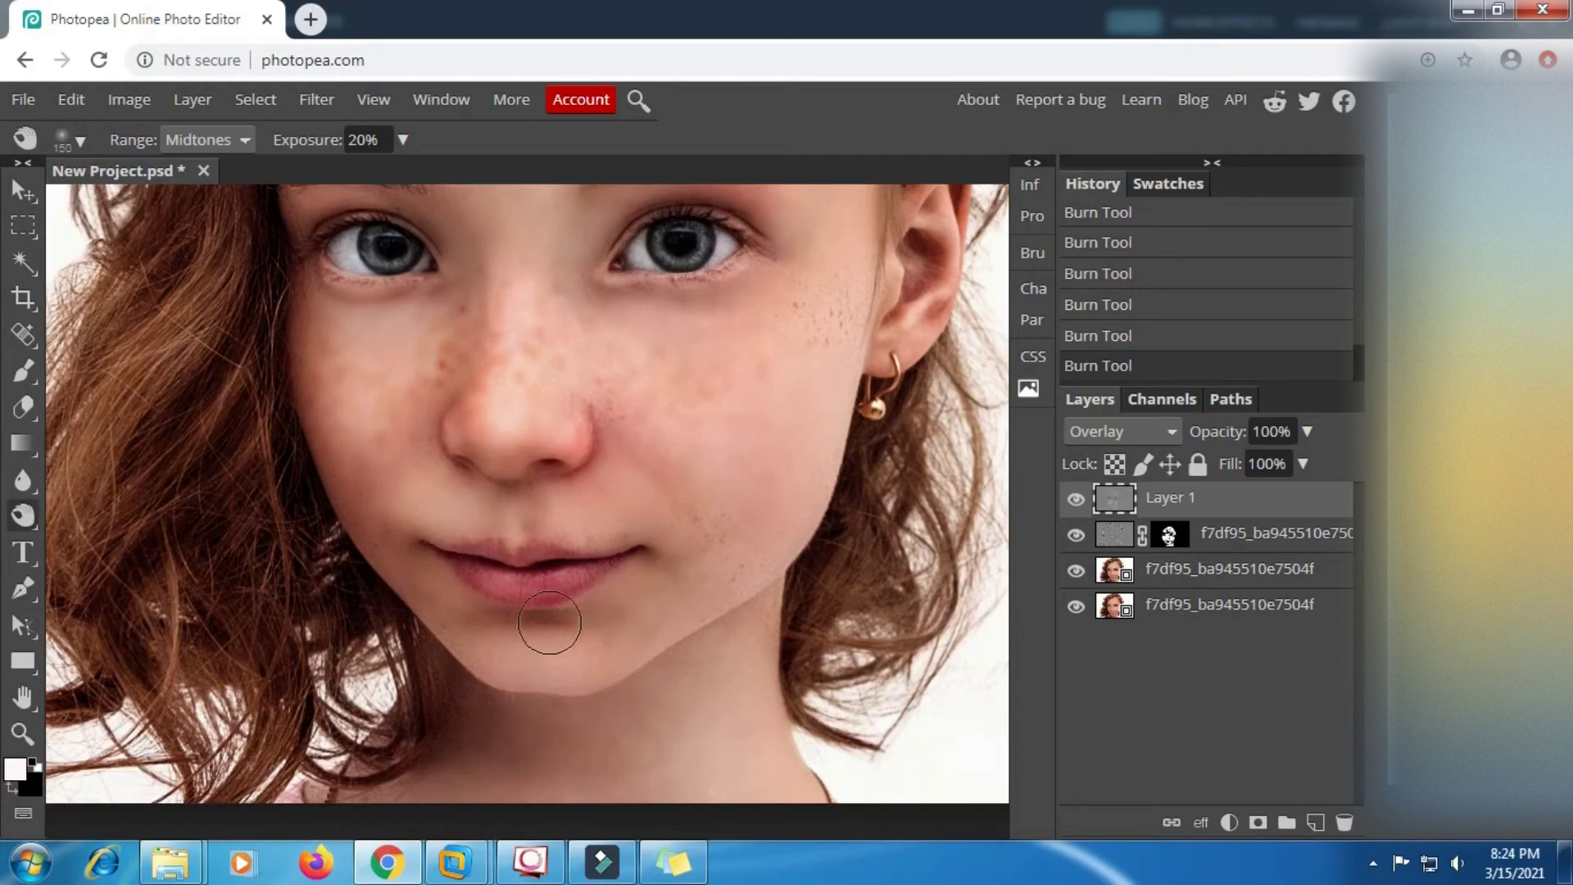
pyautogui.moveTo(560, 619); pyautogui.dragTo(515, 637)
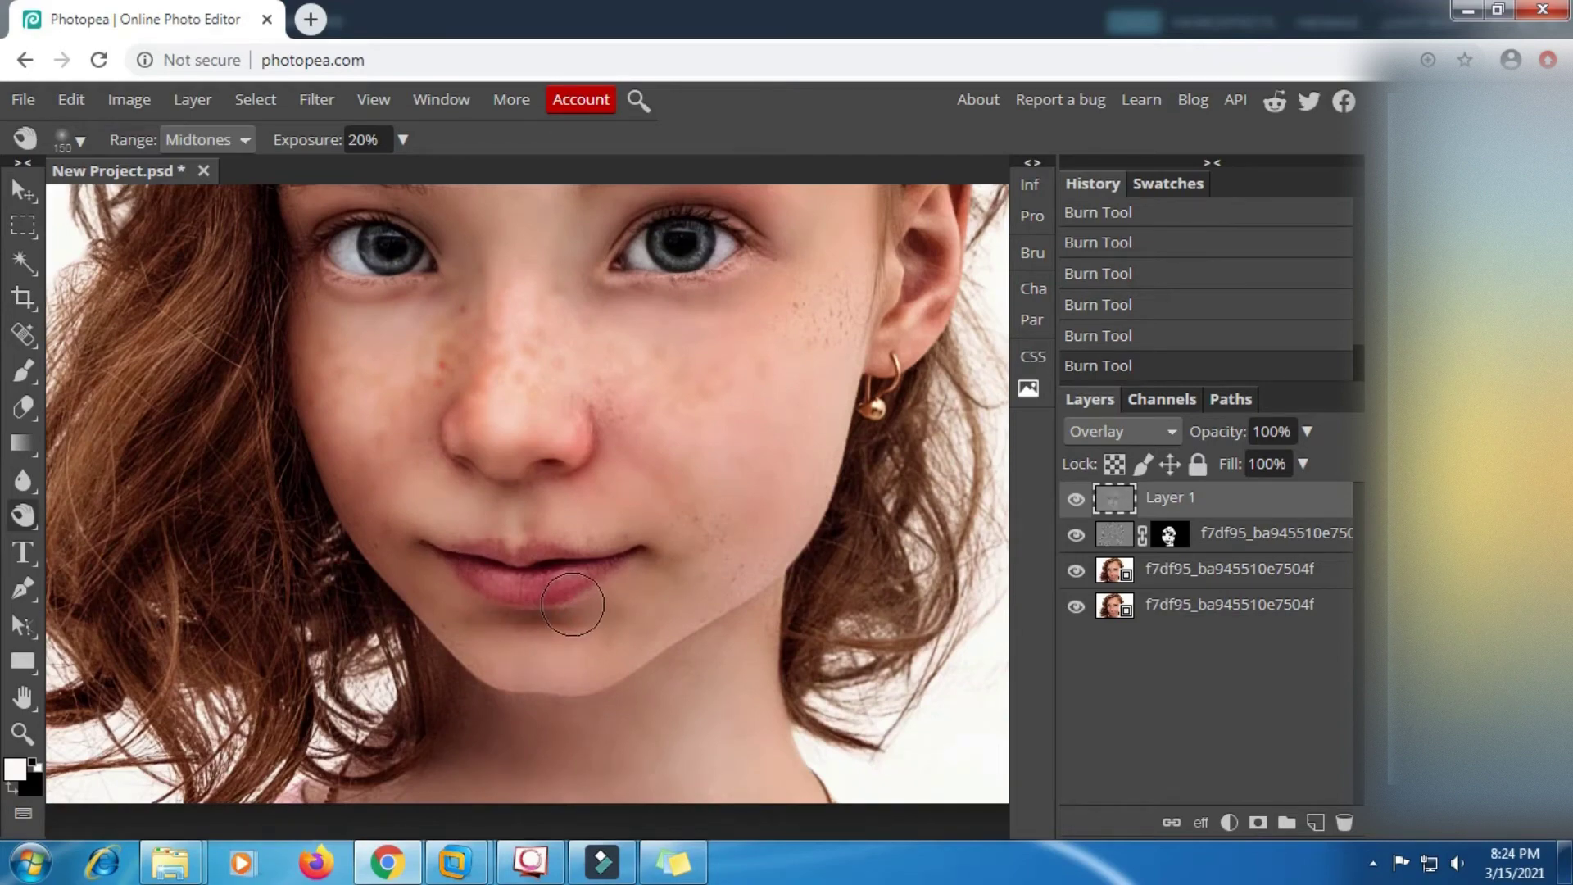
# Burn the hair at the crown and along the long side with a 300 px brush, and compare the image with Layer 1 hidden.
pyautogui.scroll(-2, 575, 602)
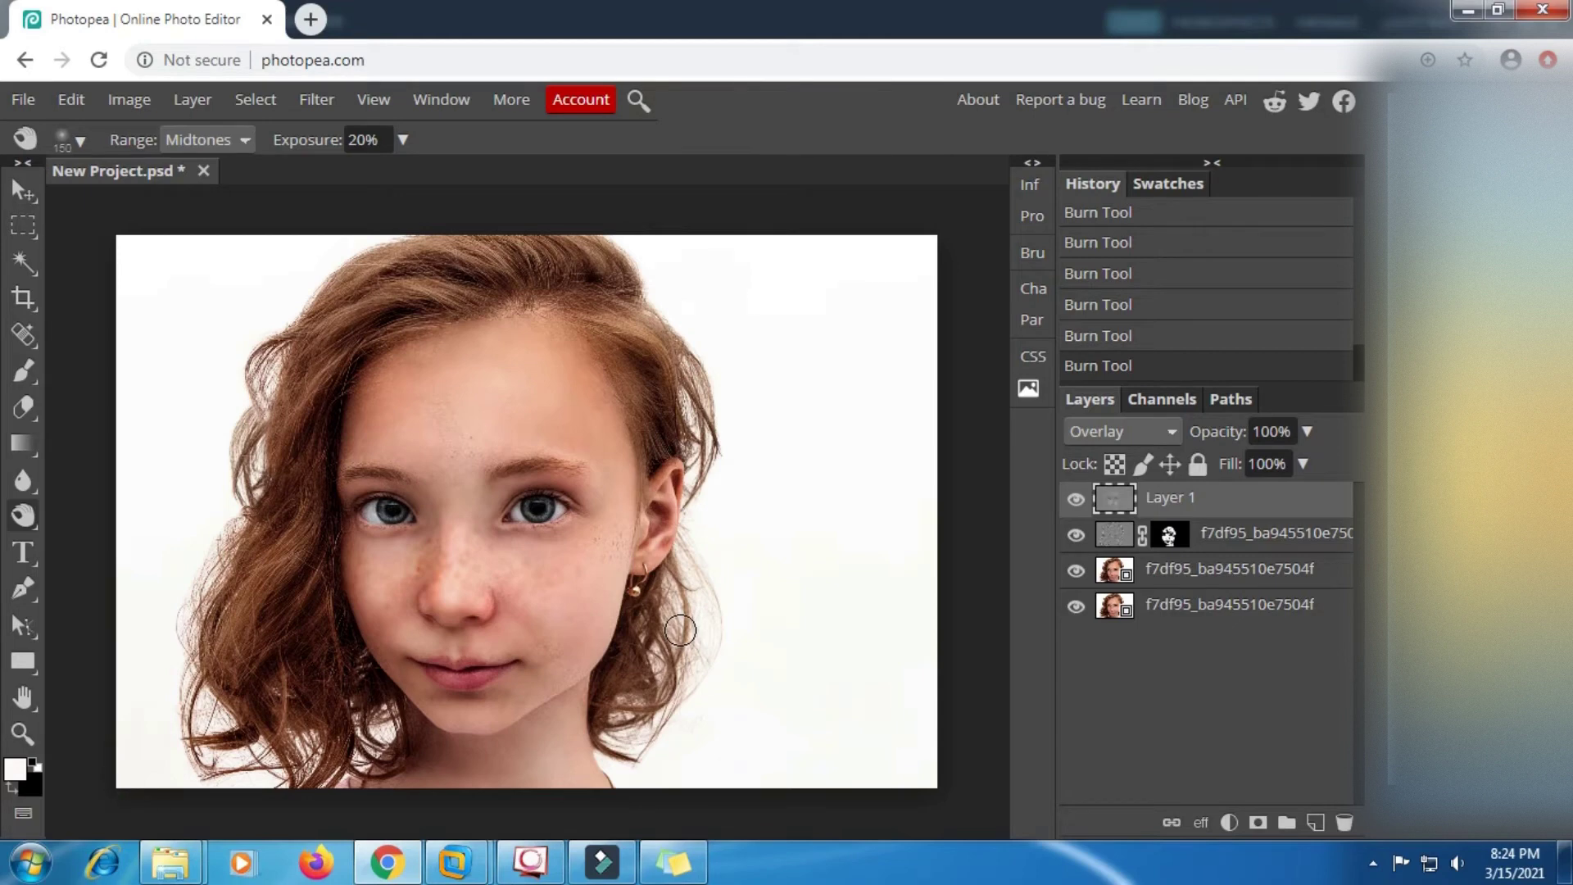
pyautogui.press(']')
pyautogui.press(']')
pyautogui.press(']')
pyautogui.press(']')
pyautogui.press(']')
pyautogui.press(']')
pyautogui.press(']')
pyautogui.press(']')
pyautogui.press('[')
pyautogui.press('[')
pyautogui.press('[')
pyautogui.press('[')
pyautogui.press('[')
pyautogui.moveTo(622, 335)
pyautogui.mouseDown()
pyautogui.moveTo(660, 420)
pyautogui.moveTo(642, 321)
pyautogui.moveTo(676, 414)
pyautogui.moveTo(590, 276)
pyautogui.mouseUp()
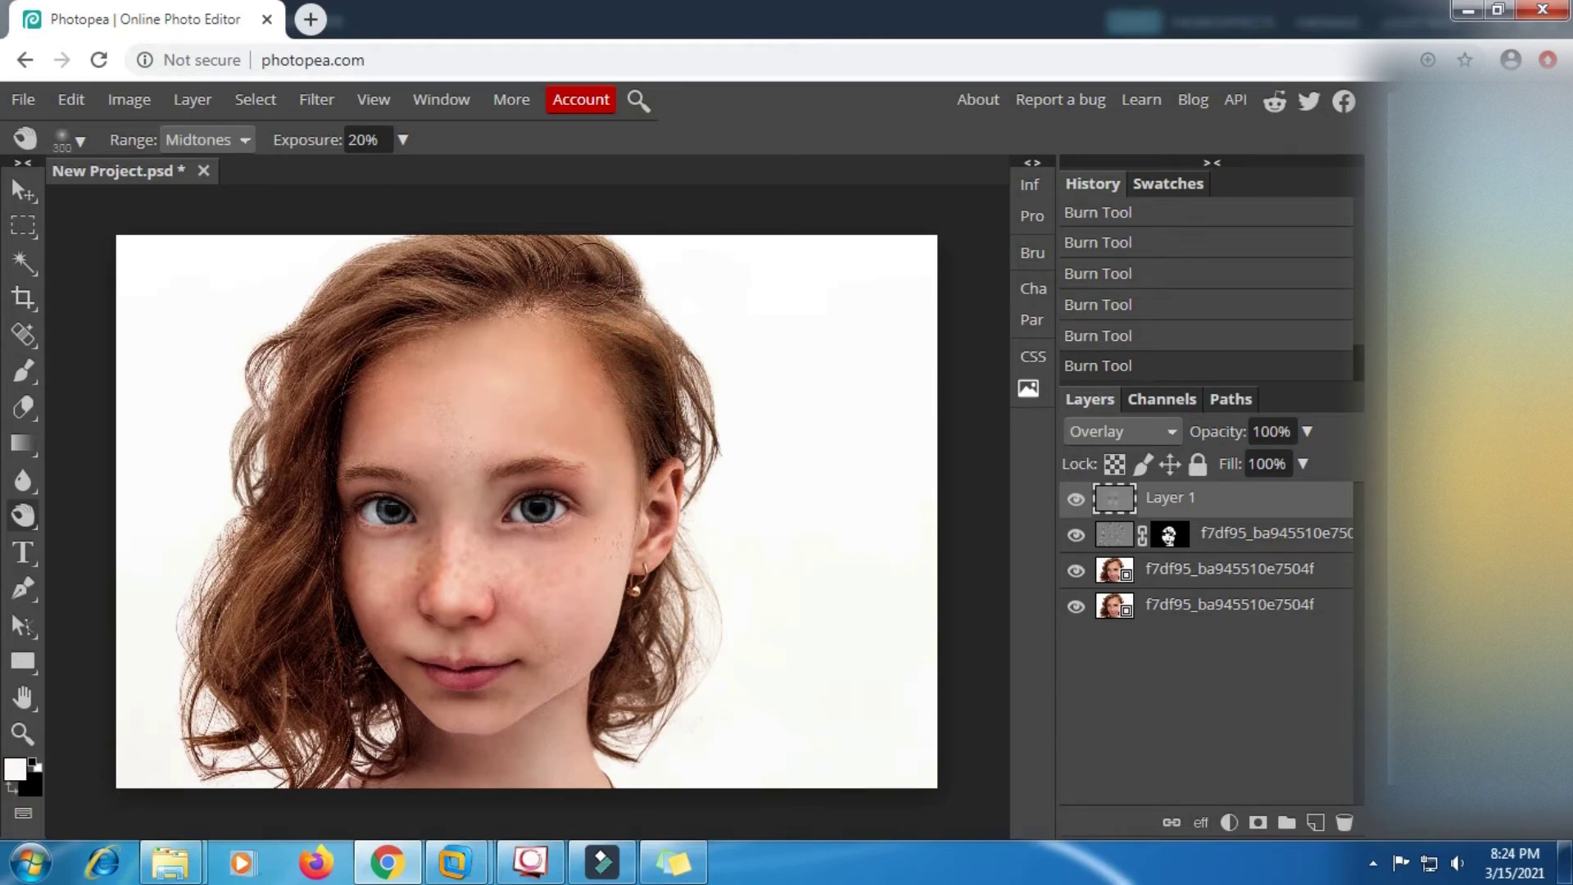
pyautogui.moveTo(329, 393); pyautogui.dragTo(274, 511)
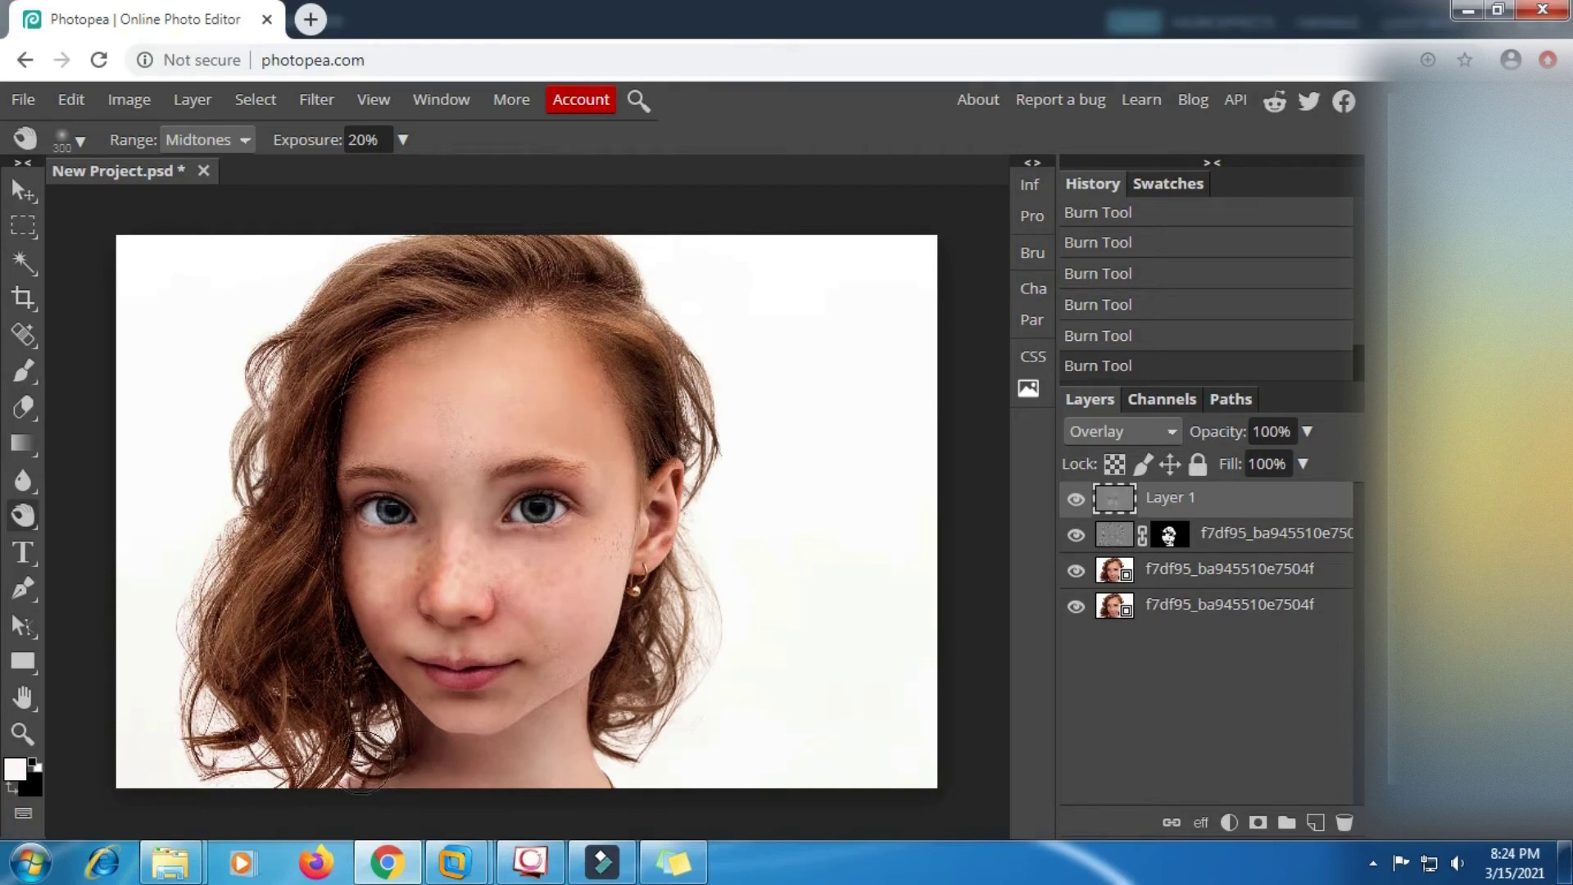
pyautogui.moveTo(360, 762)
pyautogui.mouseDown()
pyautogui.moveTo(331, 780)
pyautogui.moveTo(332, 703)
pyautogui.moveTo(318, 690)
pyautogui.moveTo(306, 728)
pyautogui.moveTo(236, 626)
pyautogui.mouseUp()
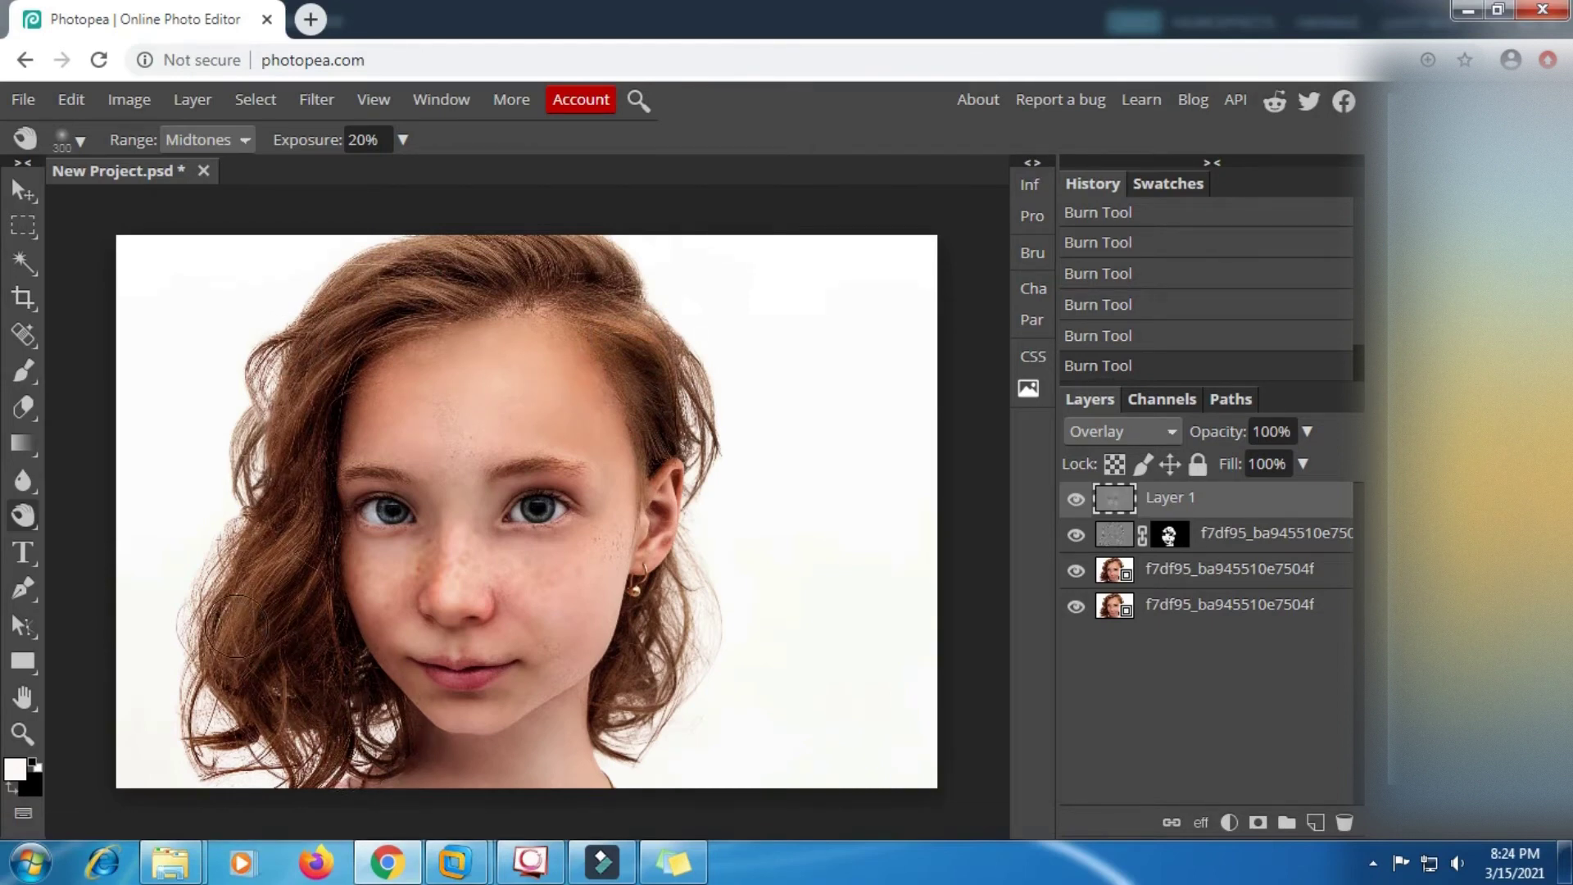
pyautogui.click(1077, 498)
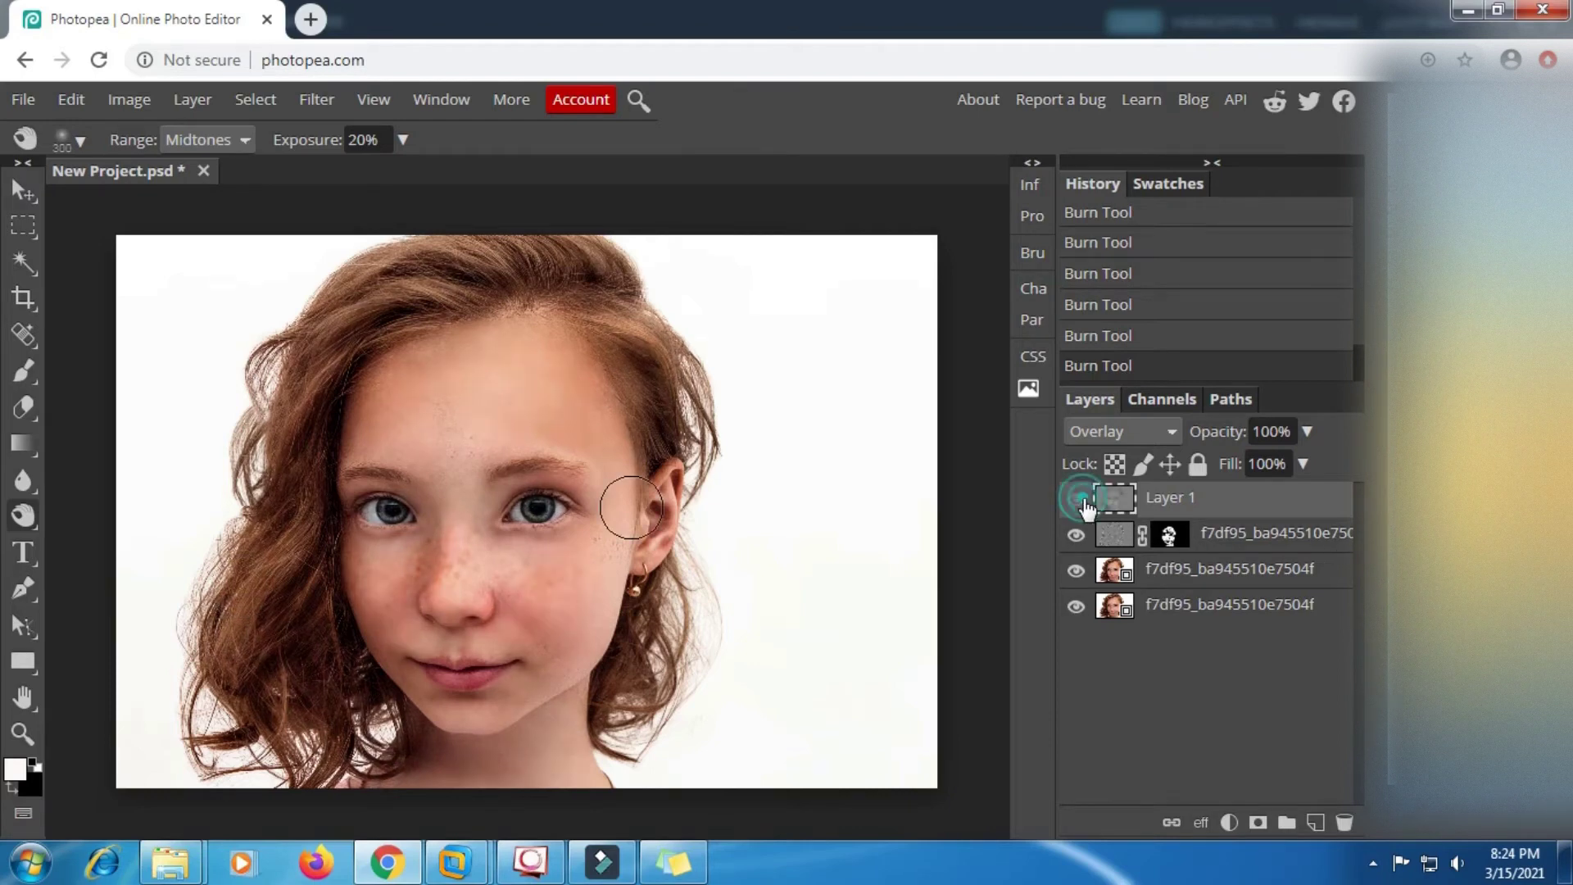
pyautogui.click(1081, 499)
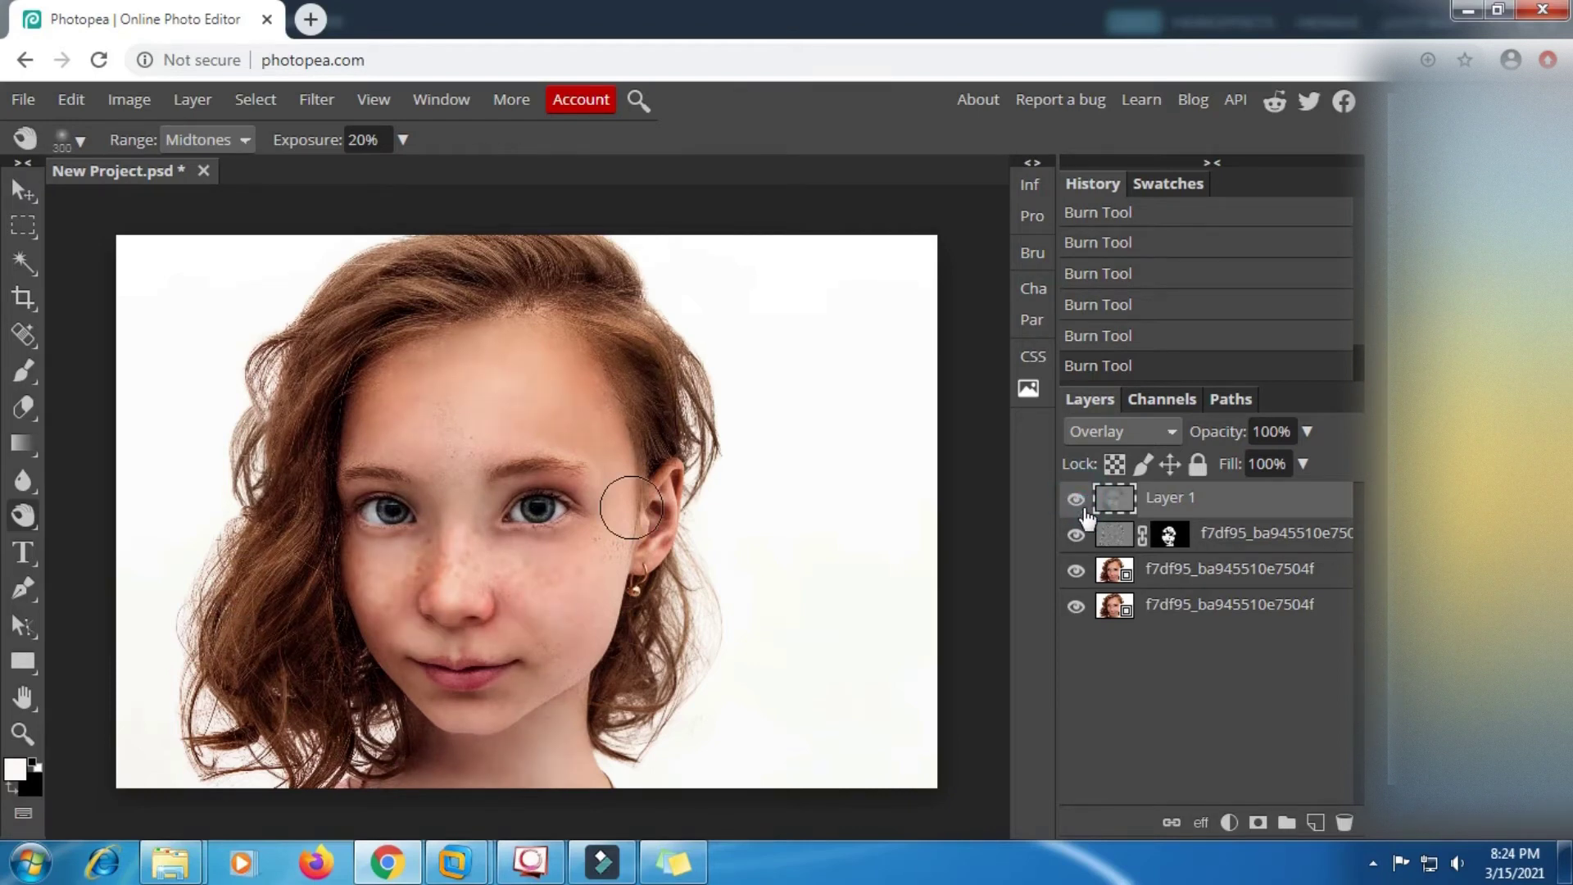
# Check the notes for the vibrance step and add a Vibrance adjustment layer above Layer 1 with Vibrance set to -70.
pyautogui.click(673, 862)
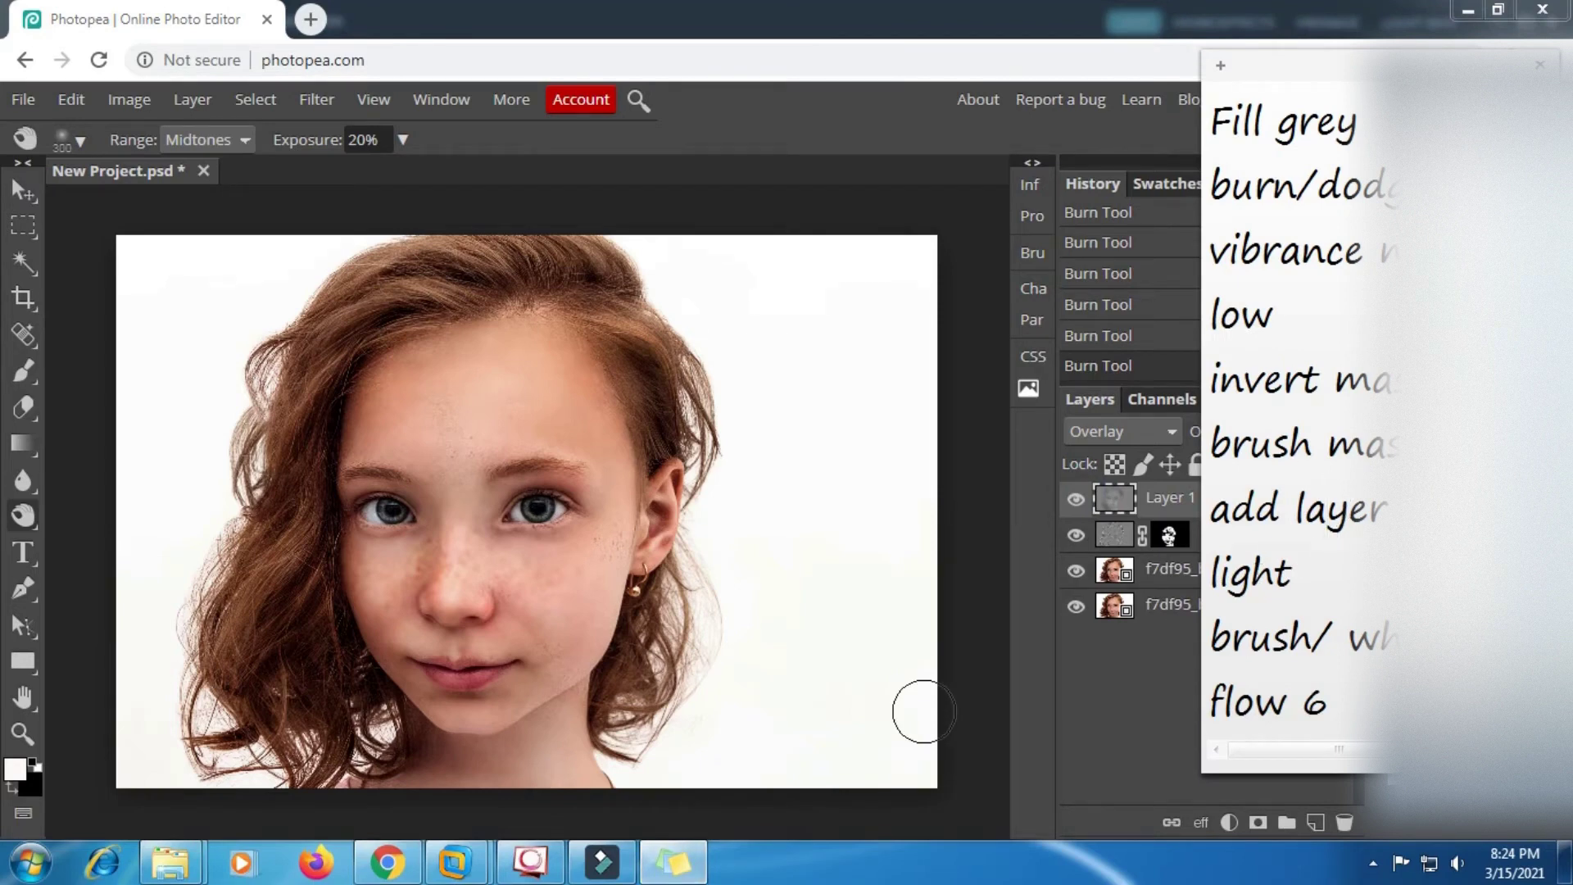
pyautogui.click(1318, 323)
pyautogui.moveTo(1210, 251); pyautogui.dragTo(1308, 329)
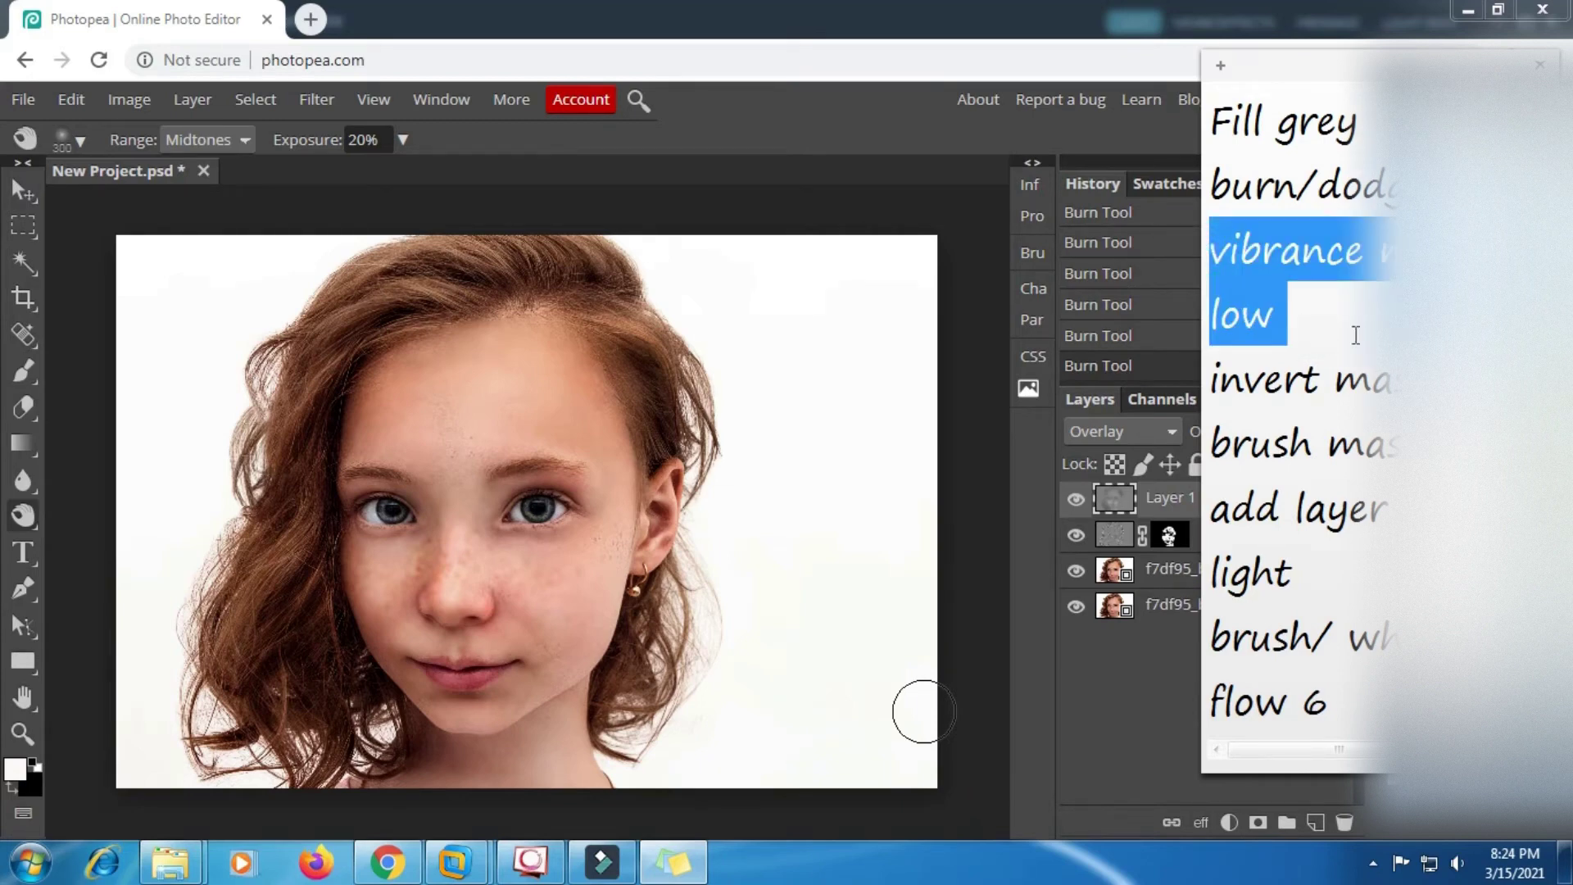
pyautogui.click(1318, 321)
pyautogui.click(1141, 692)
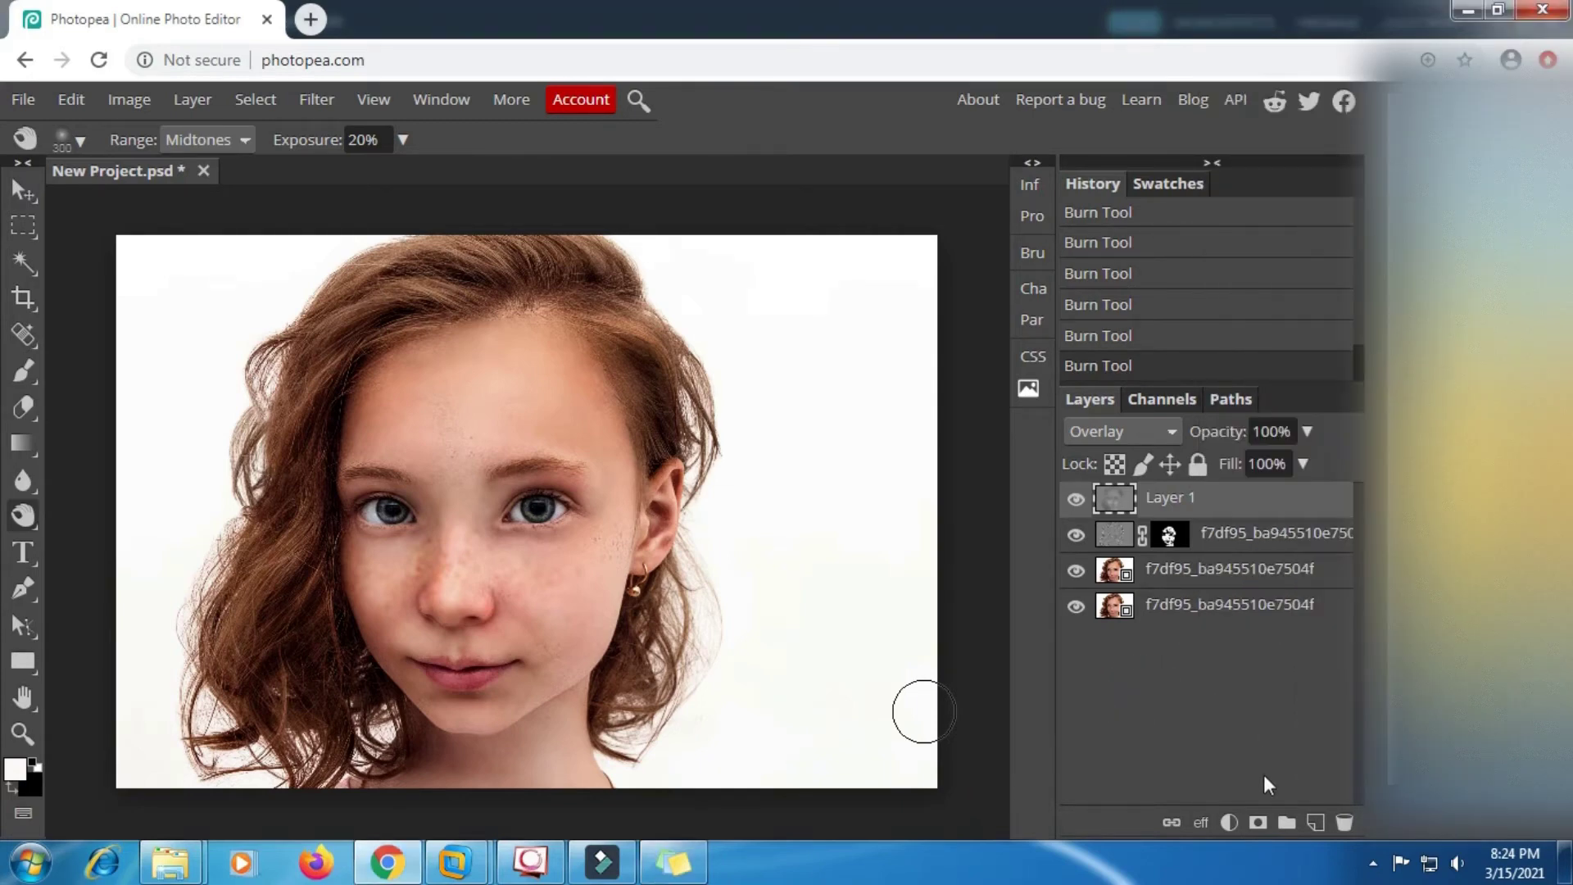
pyautogui.click(1237, 823)
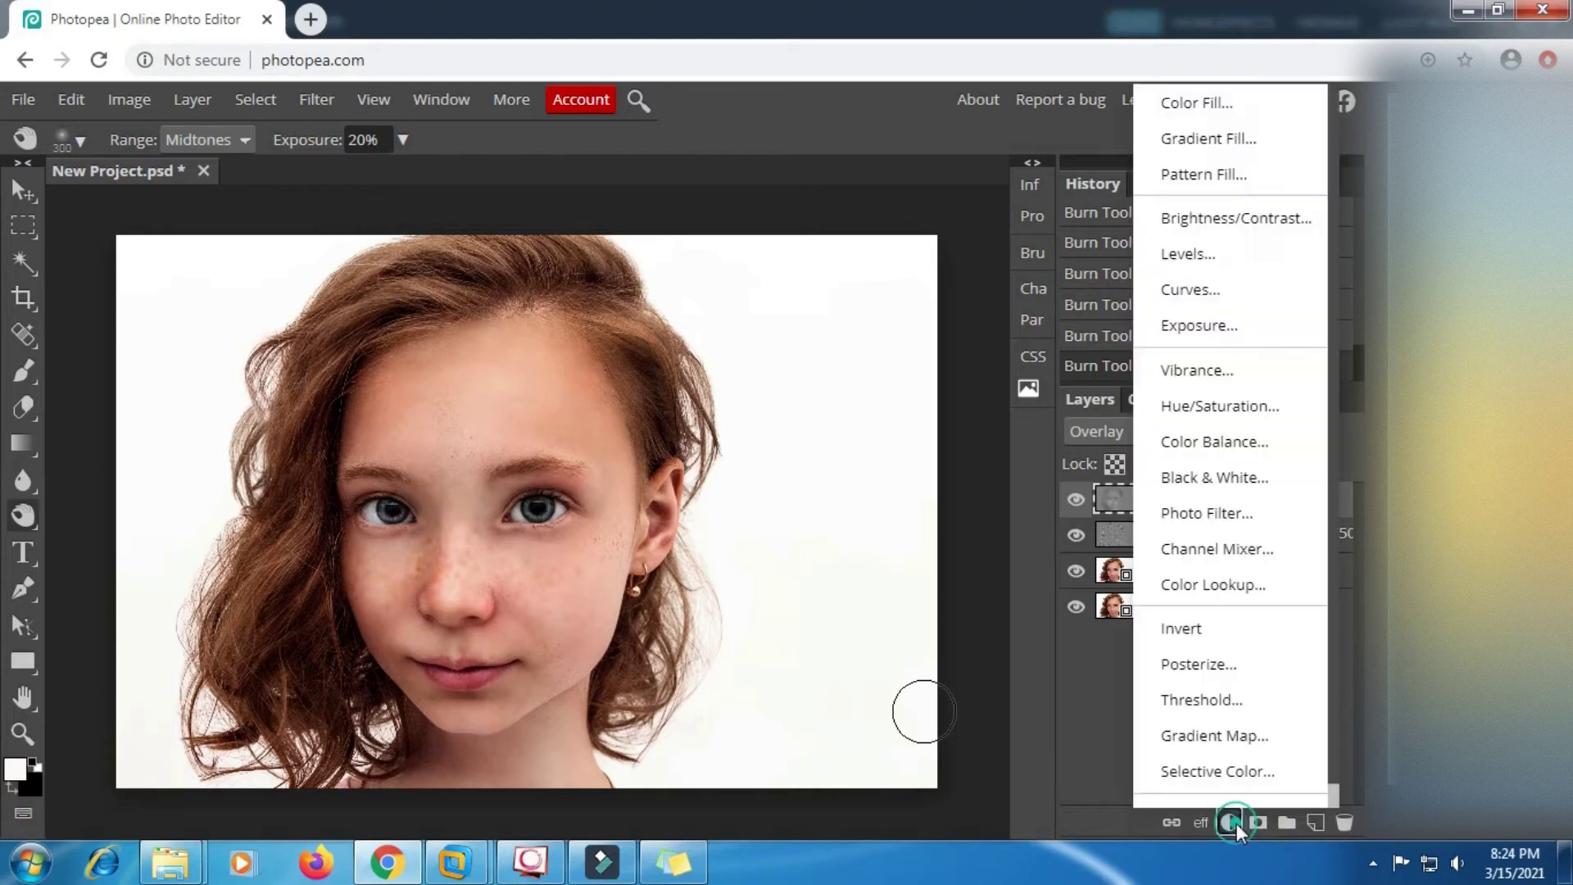
pyautogui.click(1223, 374)
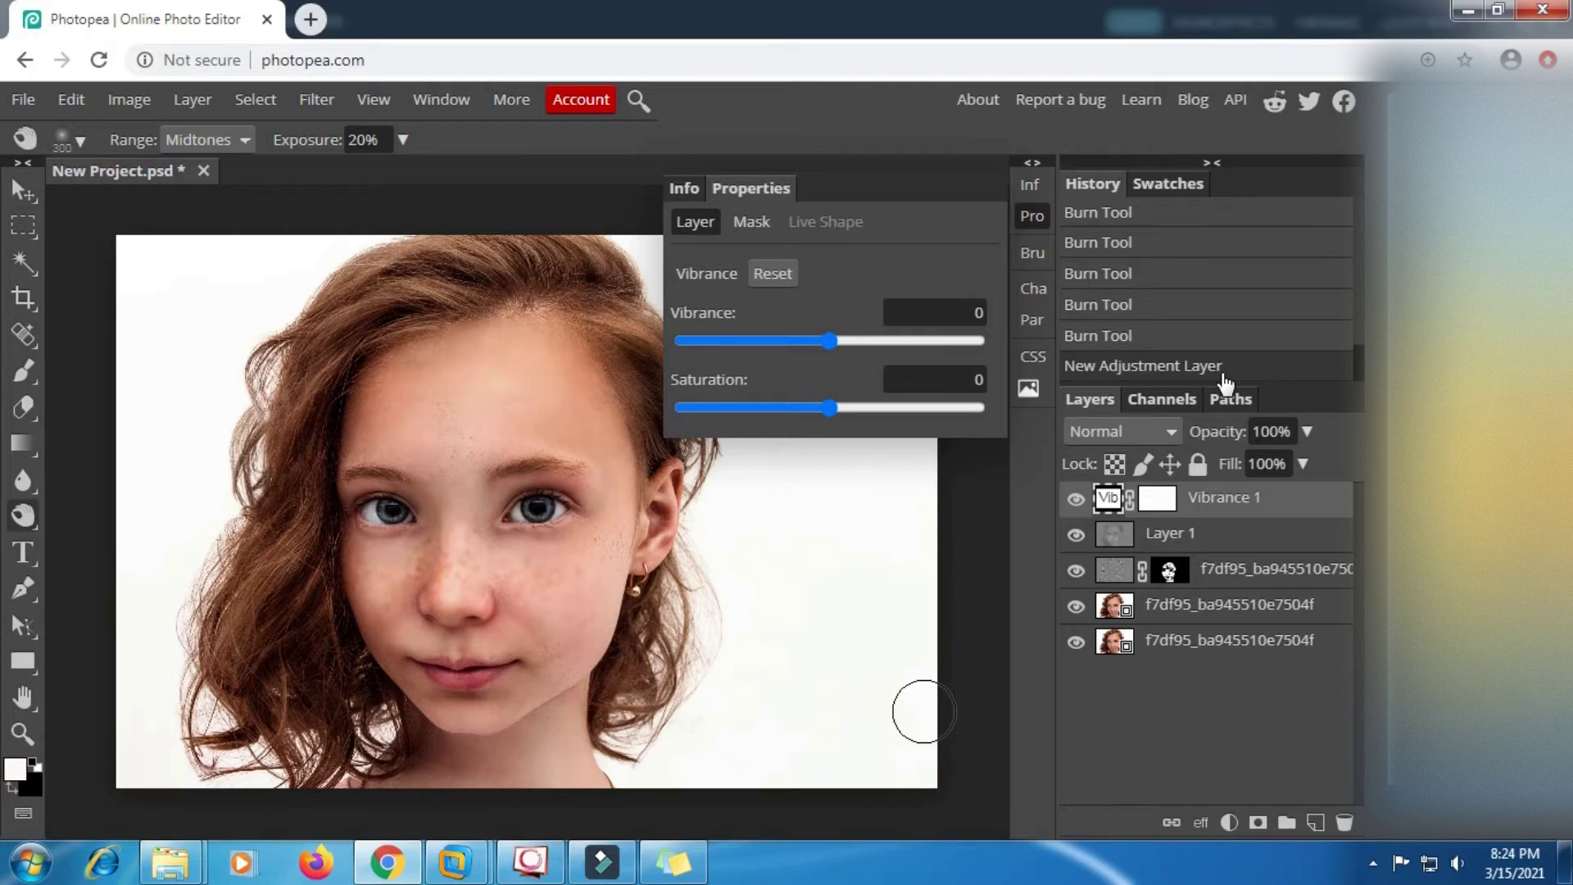
pyautogui.moveTo(825, 340); pyautogui.dragTo(724, 341)
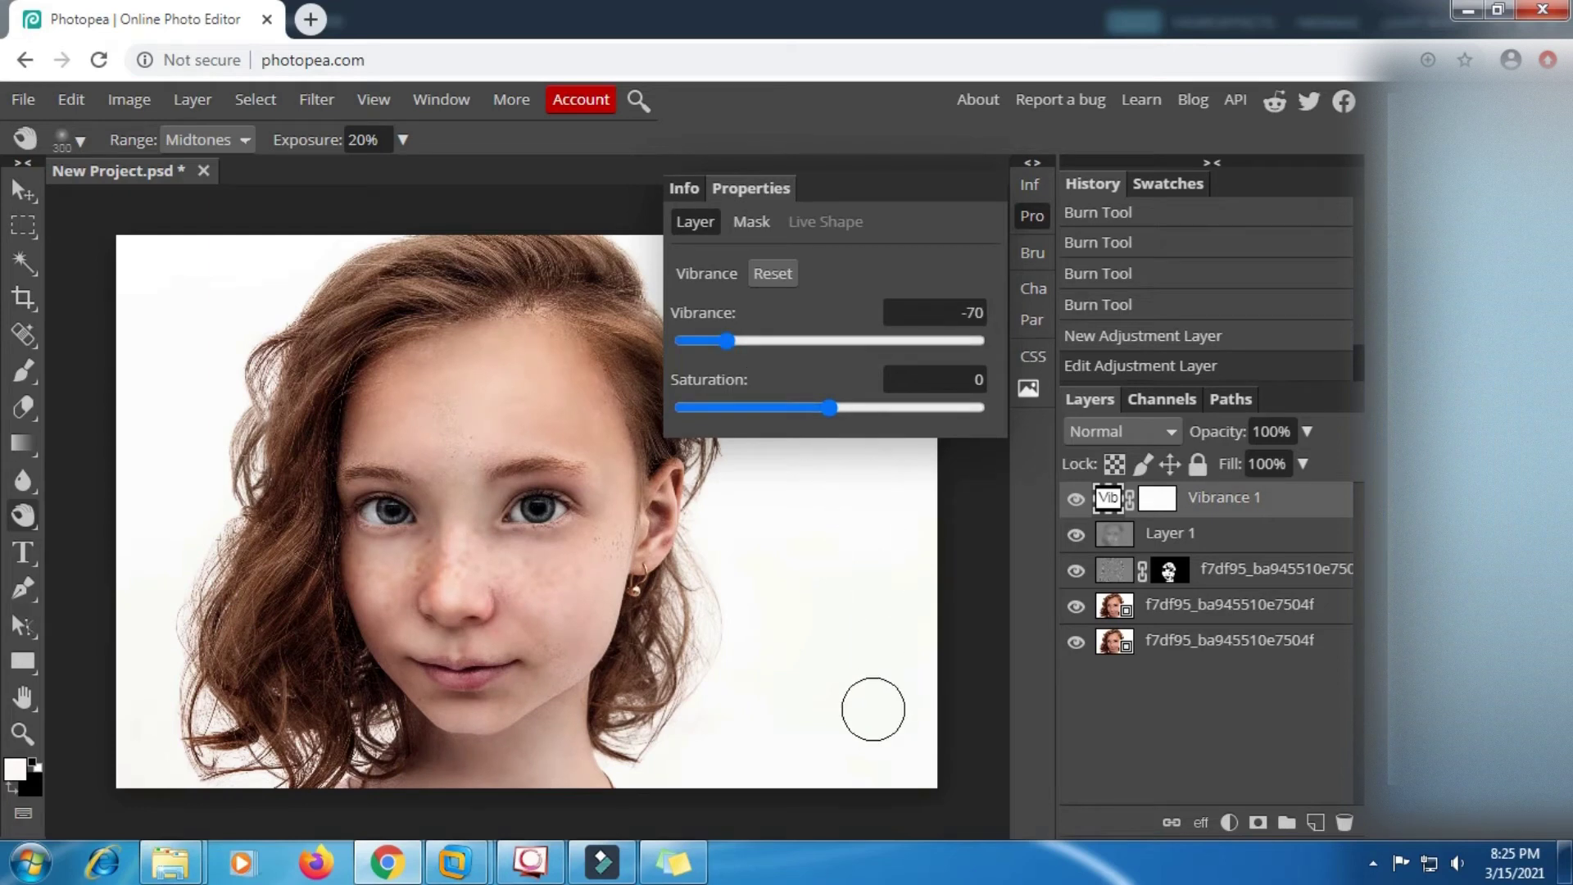
pyautogui.click(1041, 218)
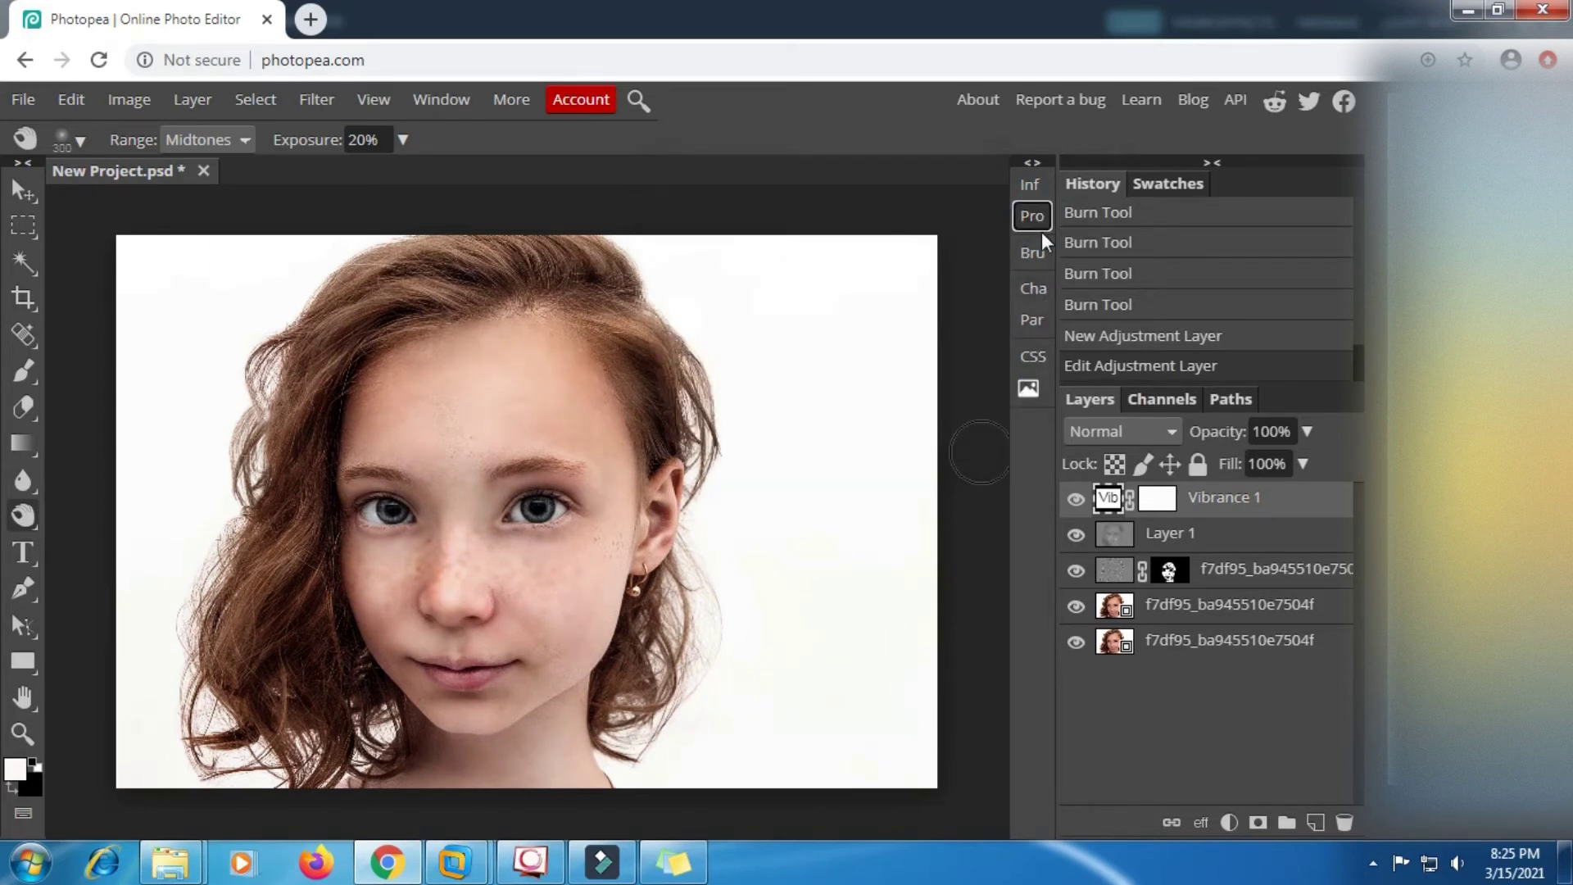
# Check the notes for the mask step and invert the Vibrance 1 layer's mask to black.
pyautogui.click(673, 865)
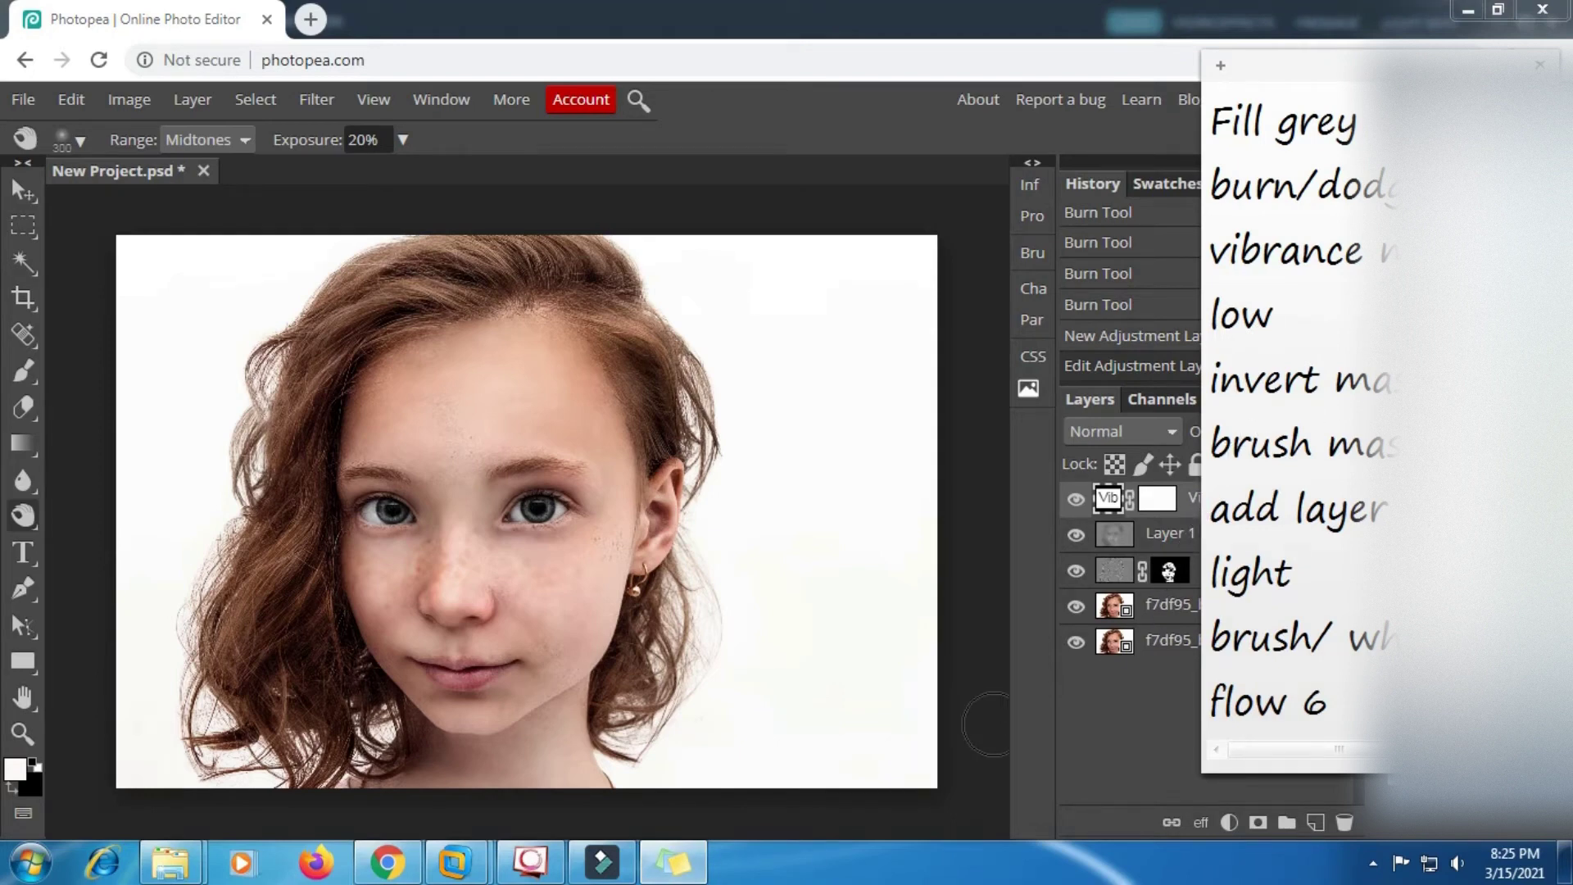
pyautogui.moveTo(1442, 385); pyautogui.dragTo(1270, 387)
pyautogui.click(1113, 720)
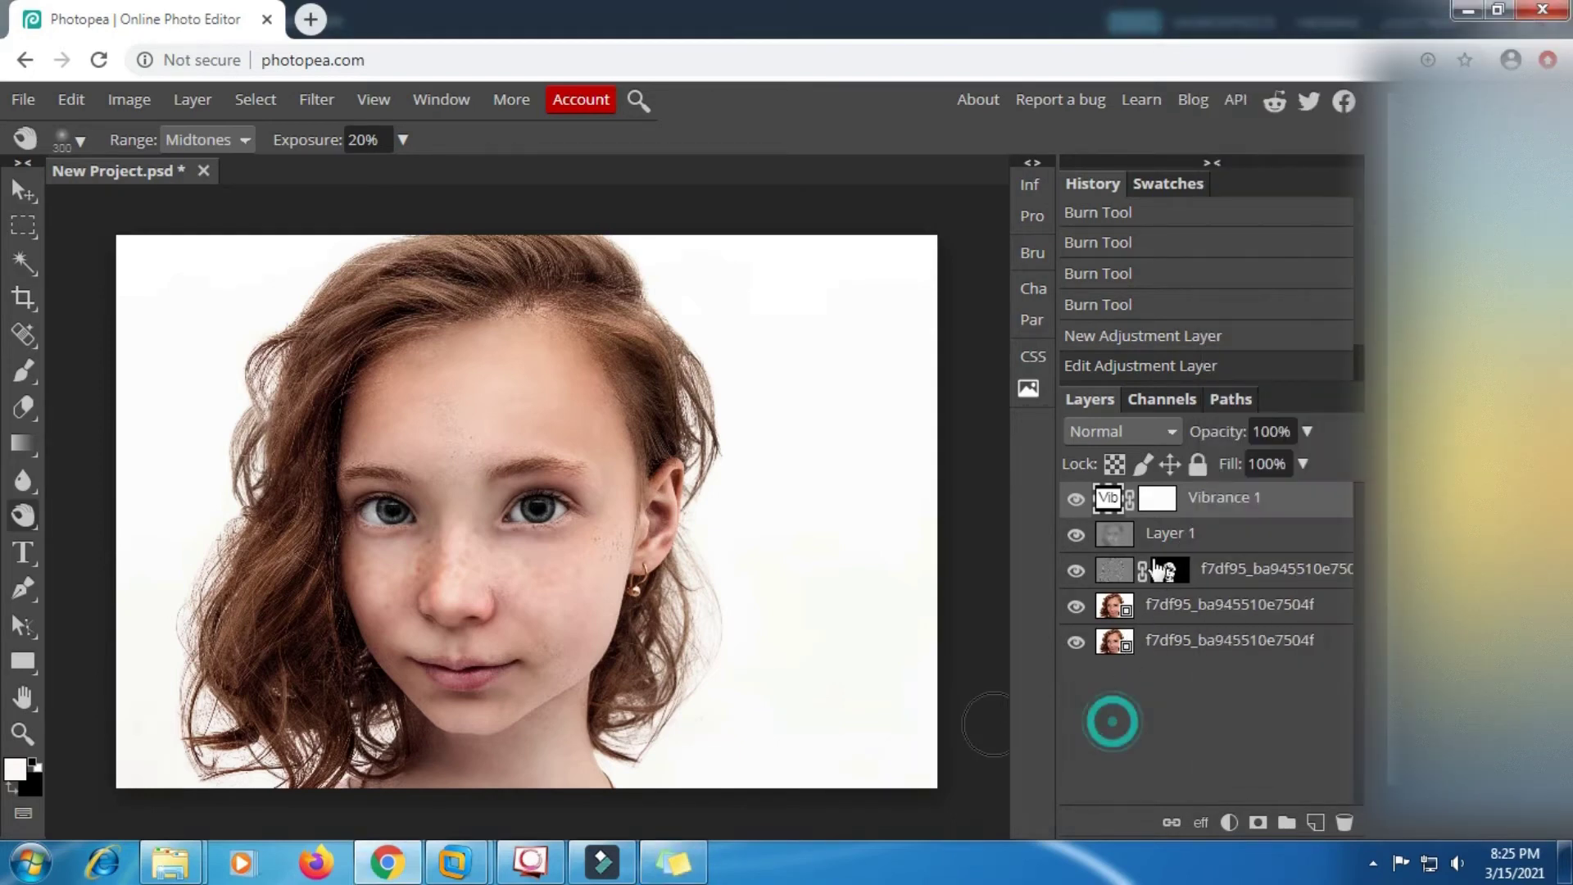
pyautogui.click(1161, 500)
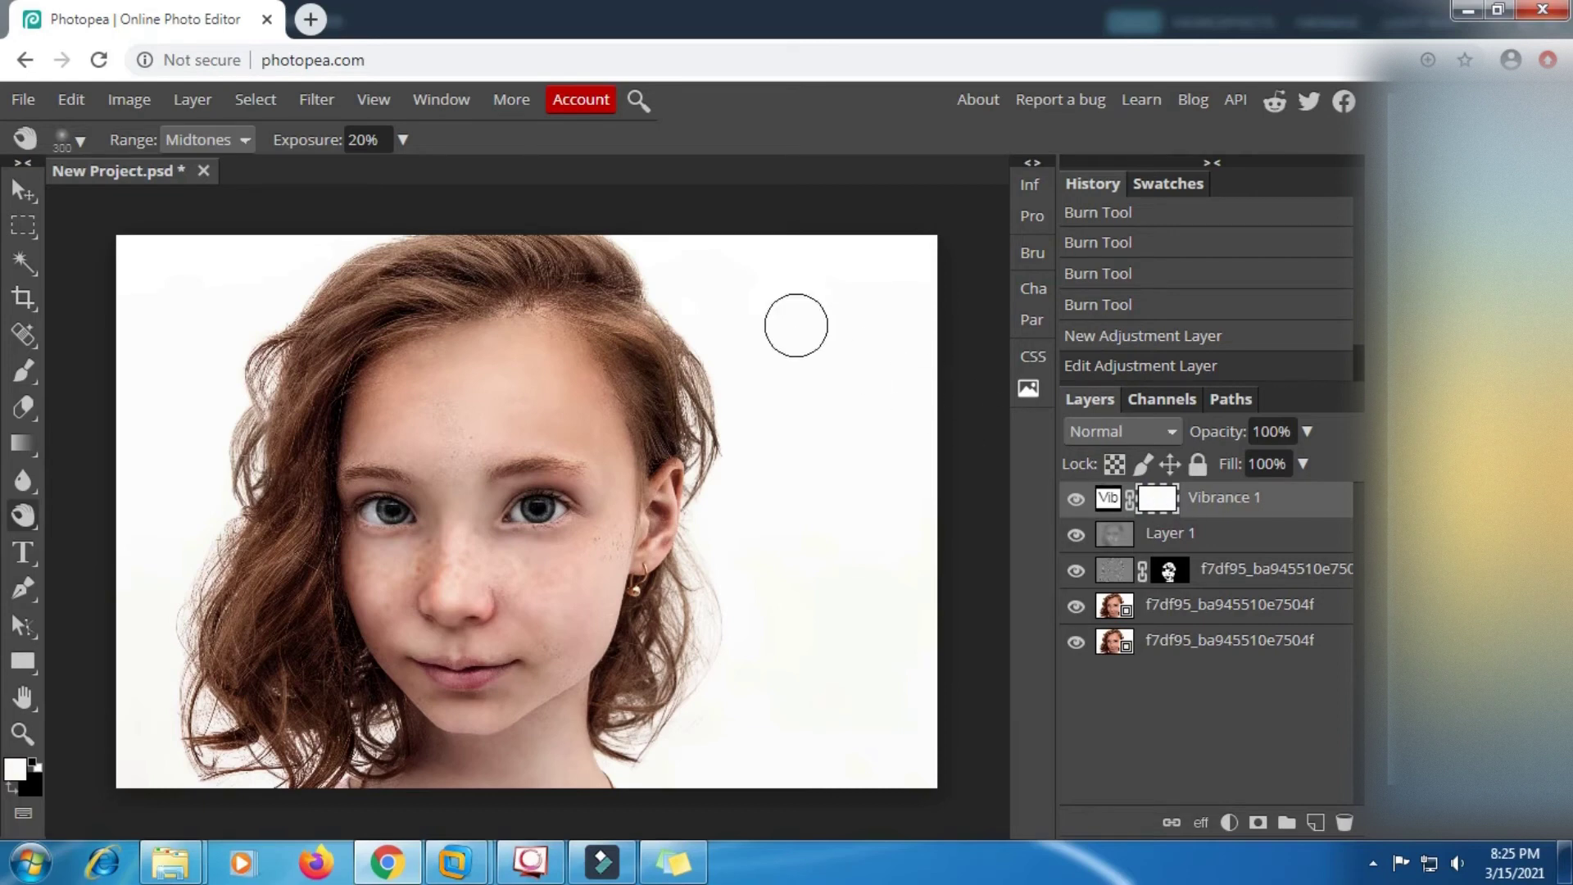
pyautogui.click(154, 102)
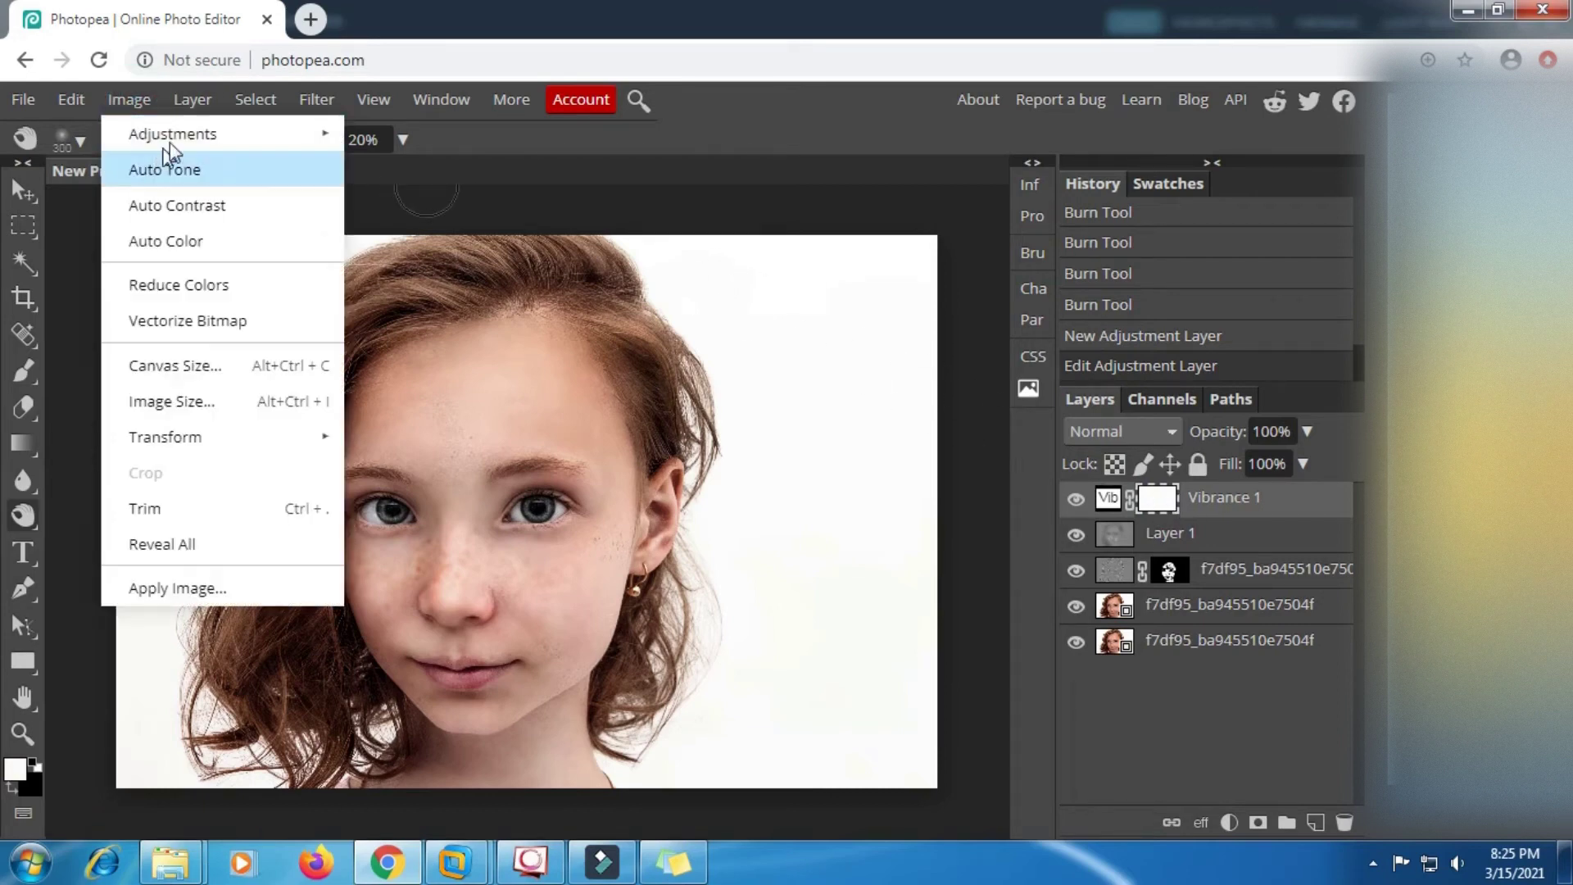
pyautogui.moveTo(324, 135)
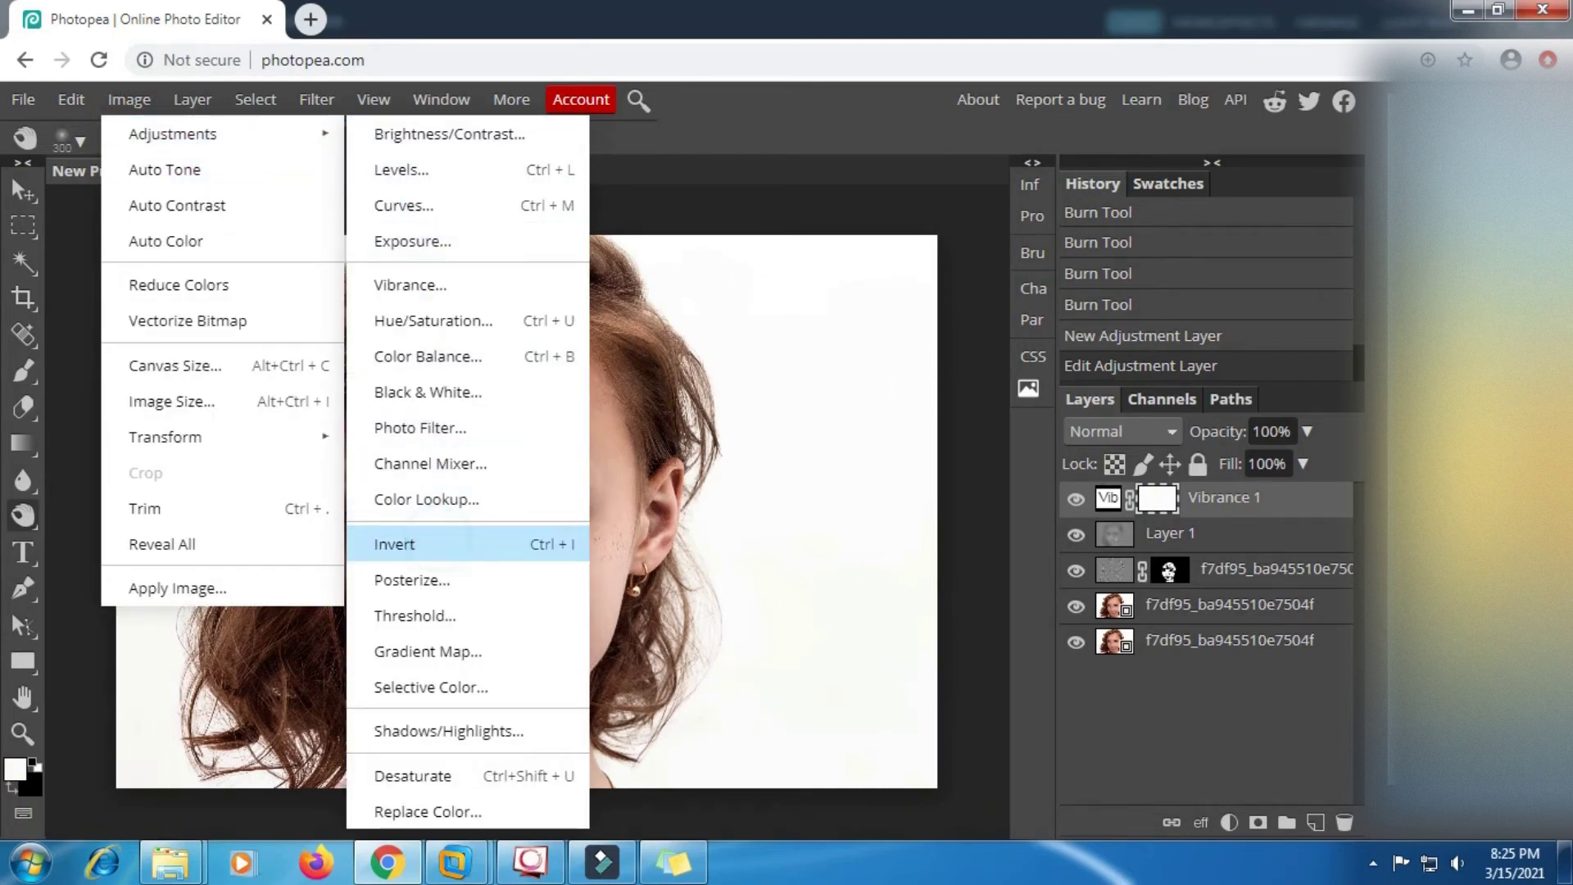
pyautogui.click(426, 544)
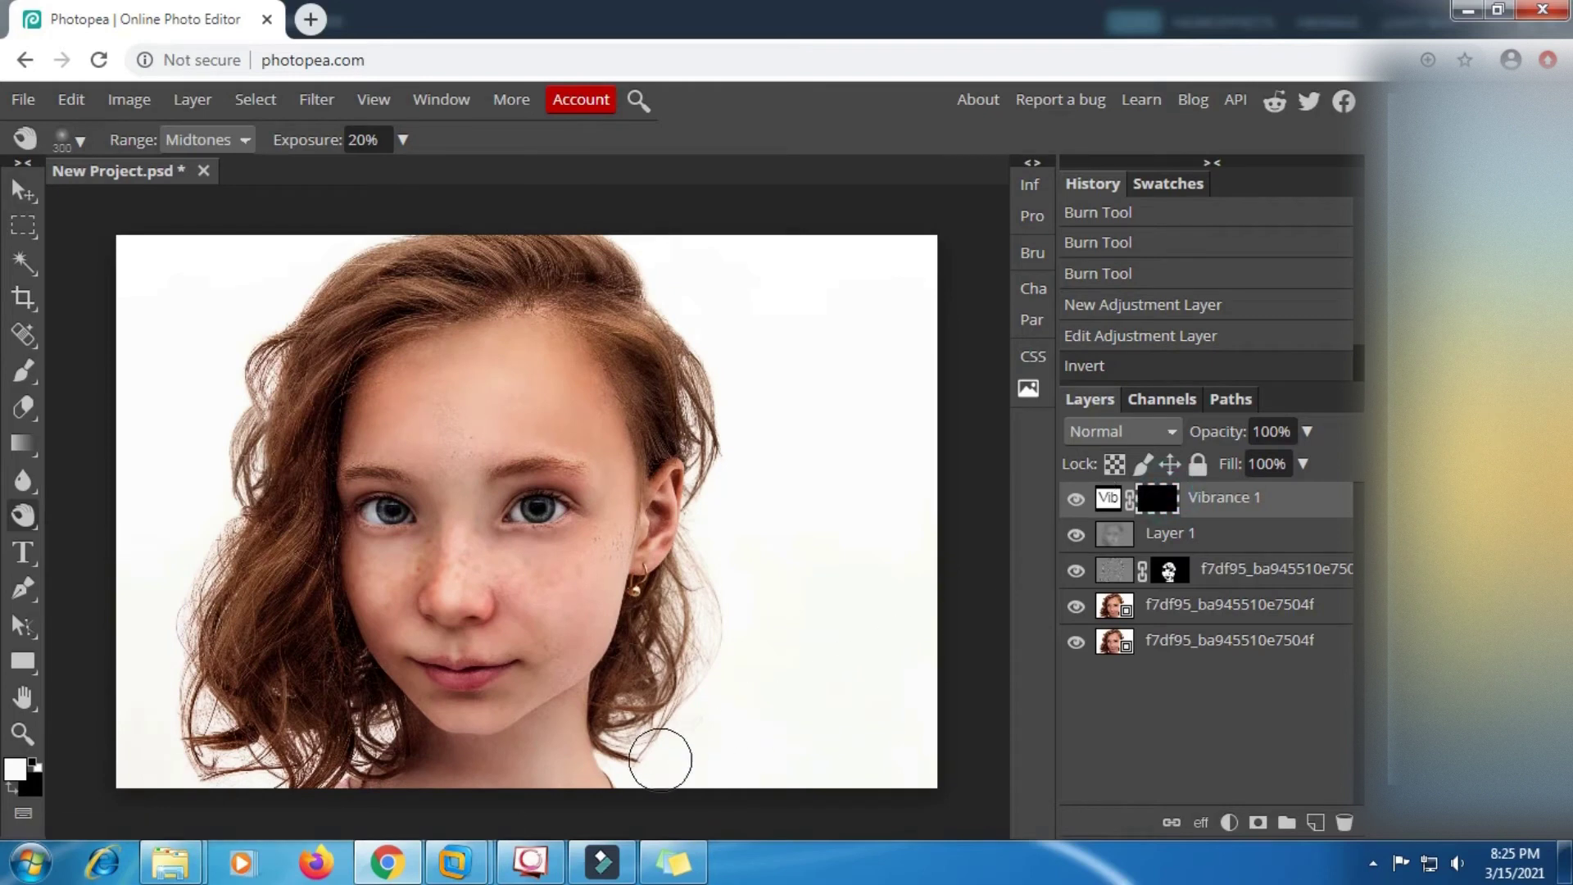
# Check the notes for the brush step and switch to the Brush tool with the near-white foreground color fef8f8.
pyautogui.click(673, 862)
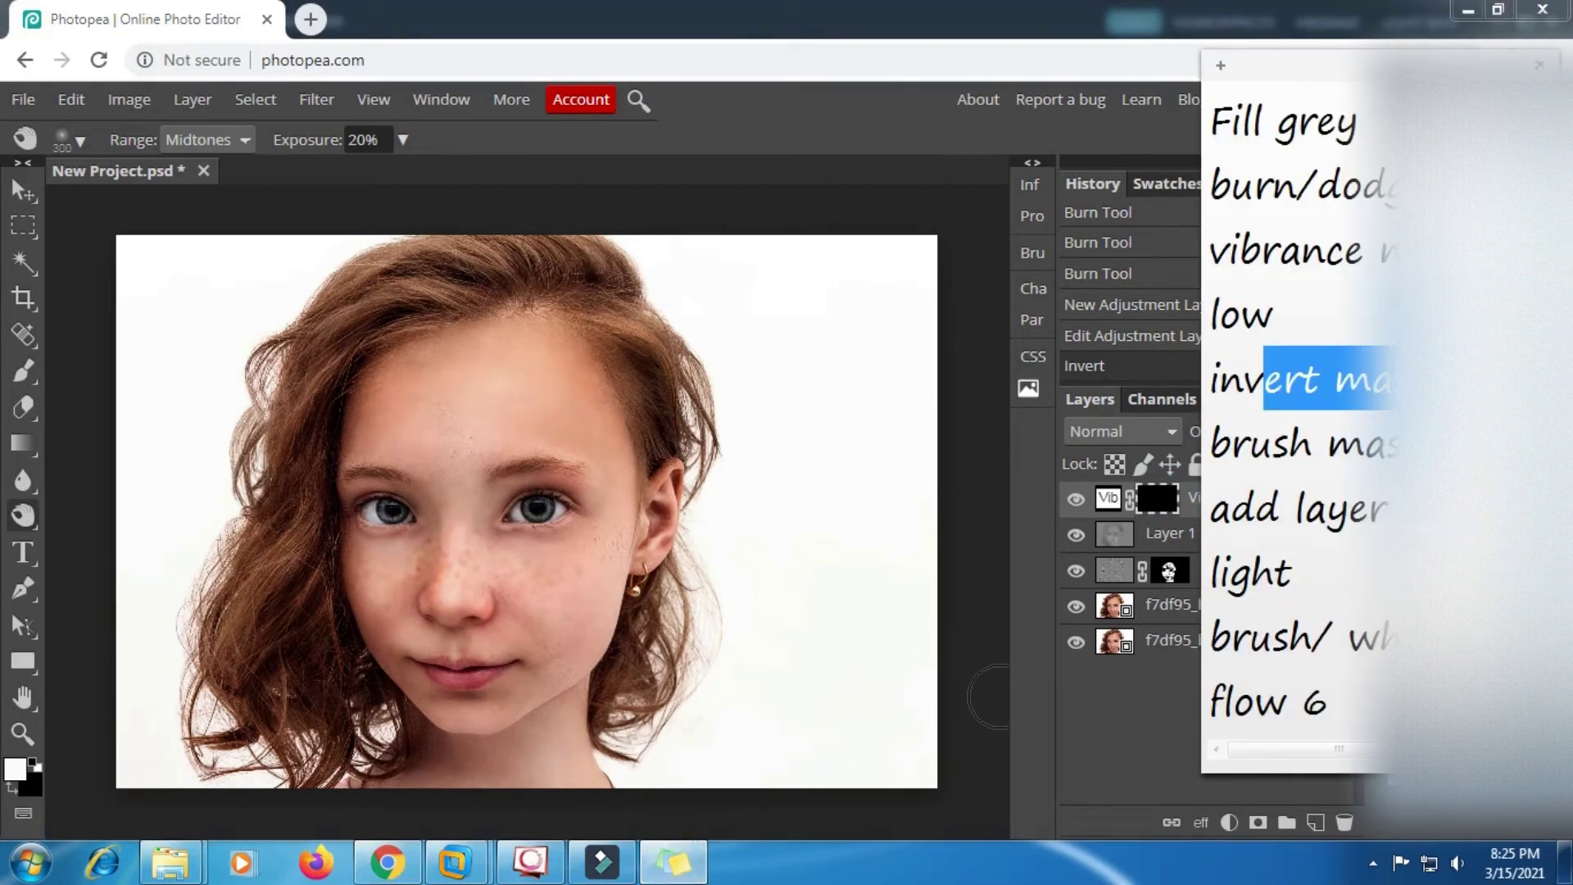
pyautogui.moveTo(1450, 447); pyautogui.dragTo(1229, 468)
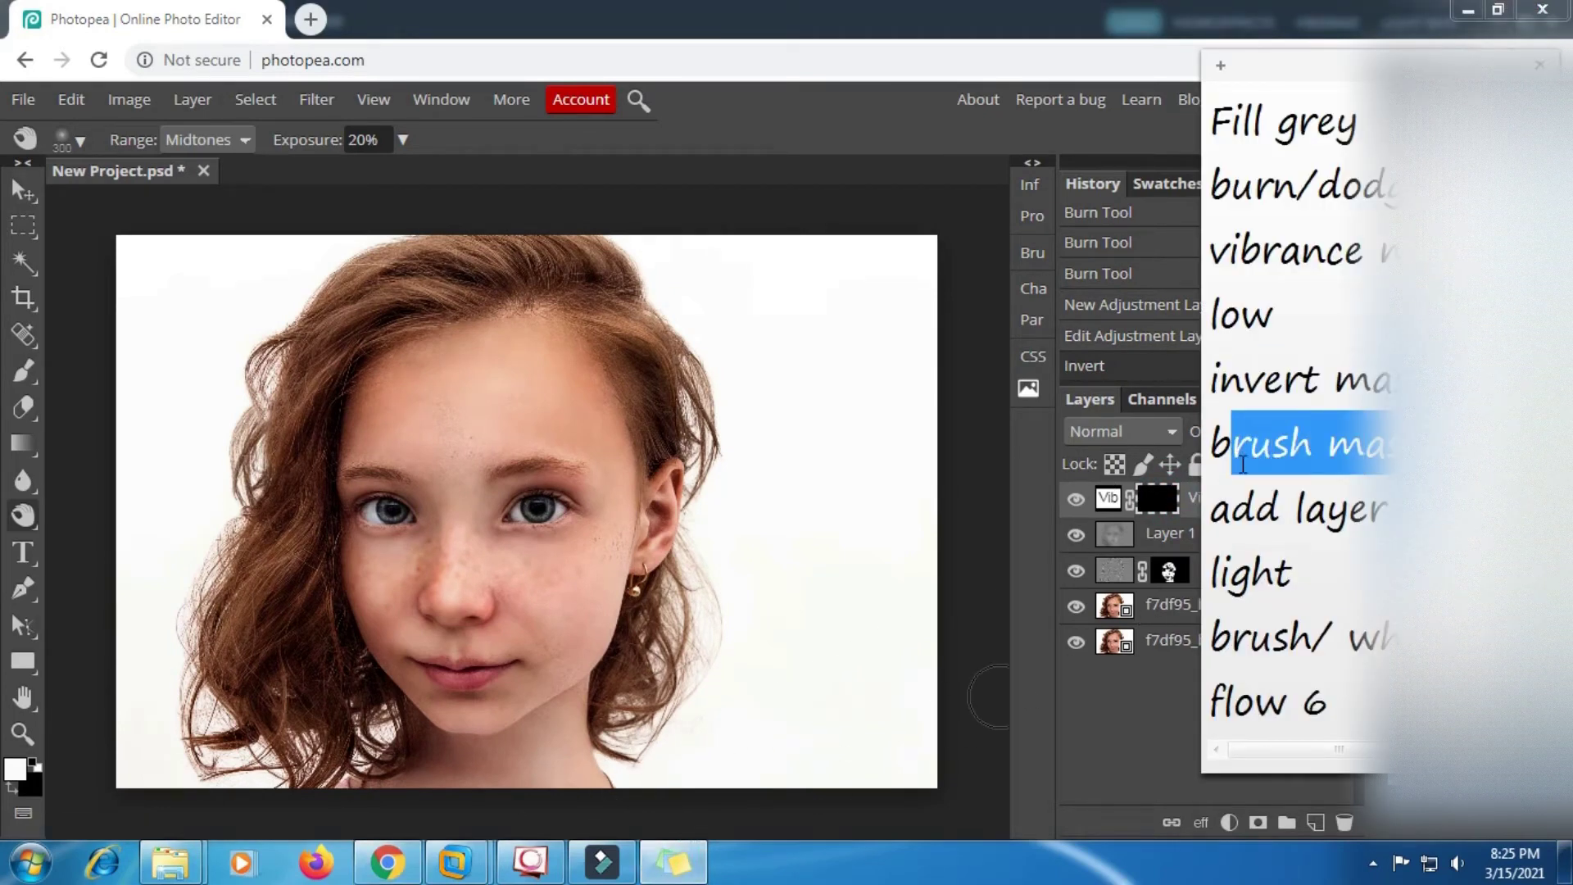
pyautogui.click(1036, 642)
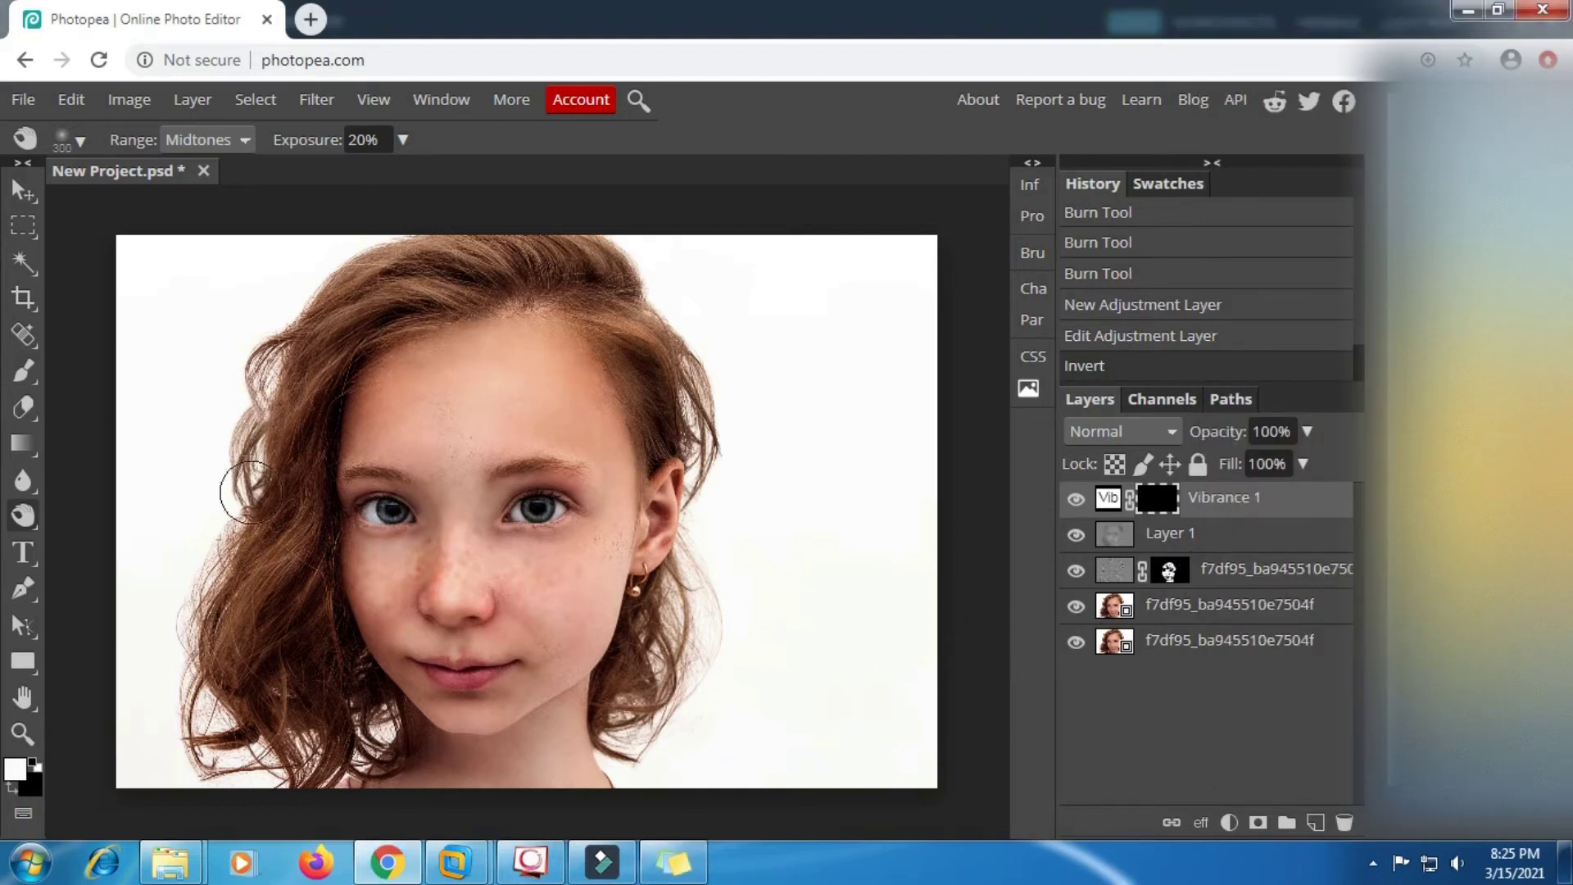
pyautogui.click(24, 370)
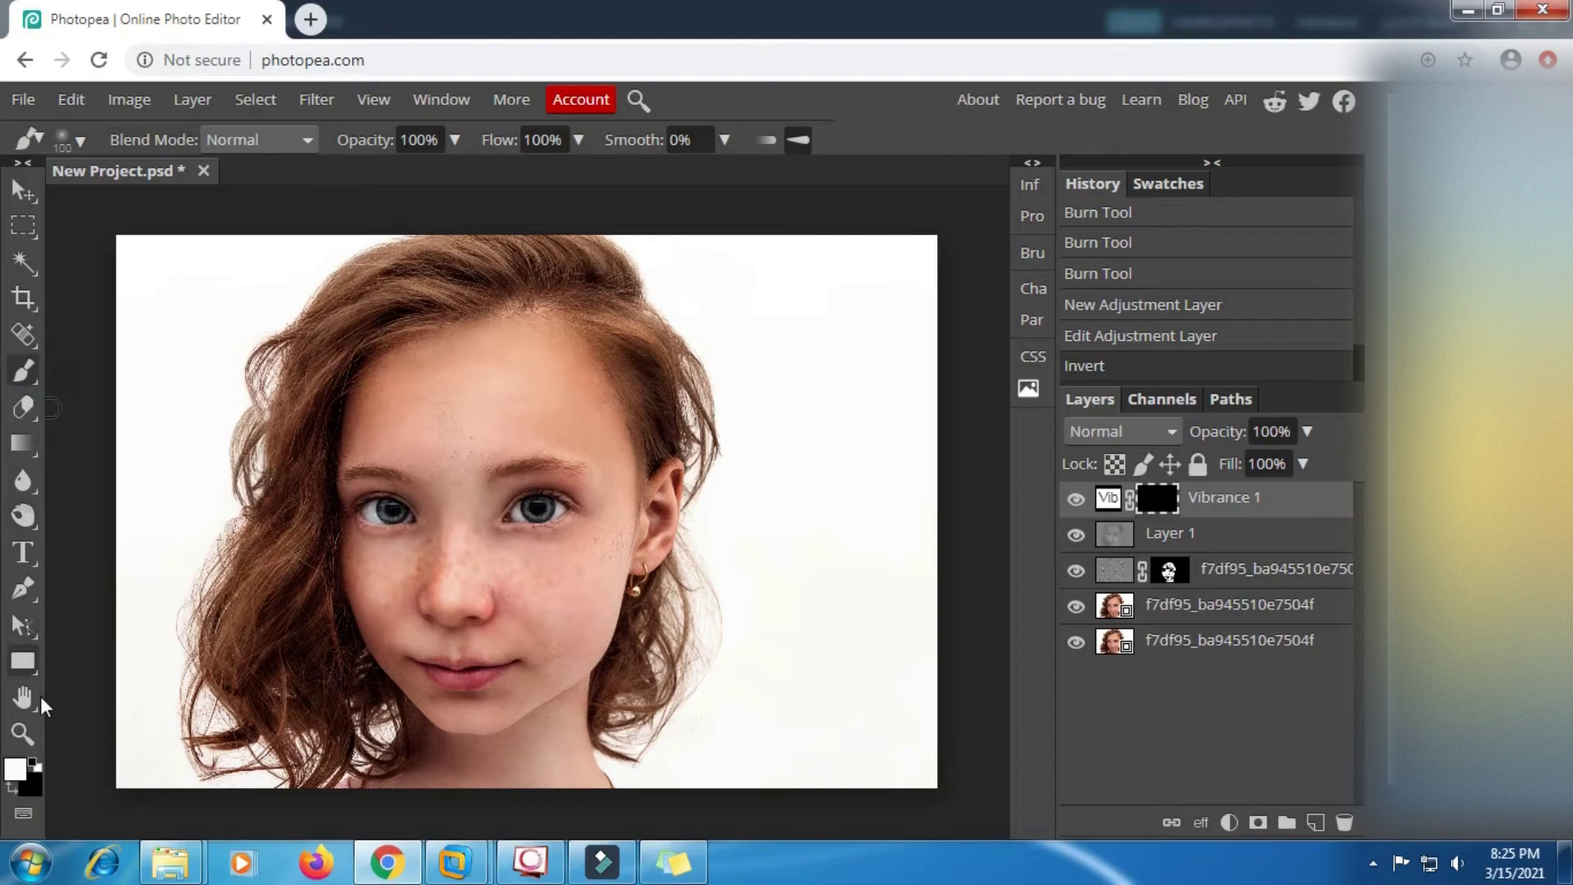
pyautogui.click(29, 770)
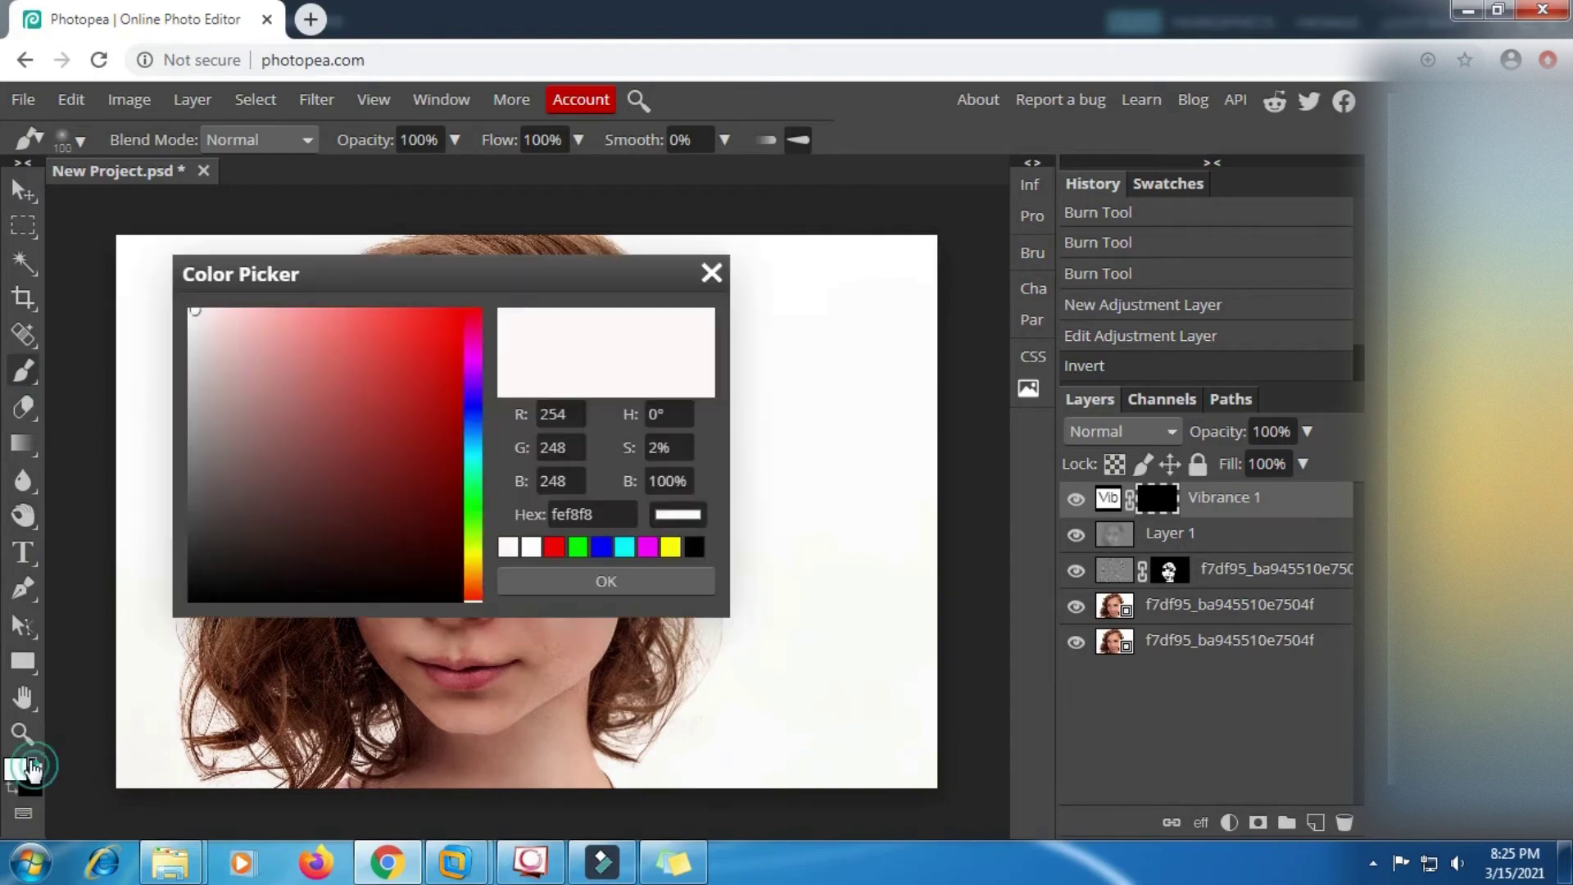
pyautogui.click(583, 597)
# Adjust the brush size and paint white on the Vibrance 1 mask across the forehead and down the temple beside the ear.
pyautogui.scroll(2, 469, 424)
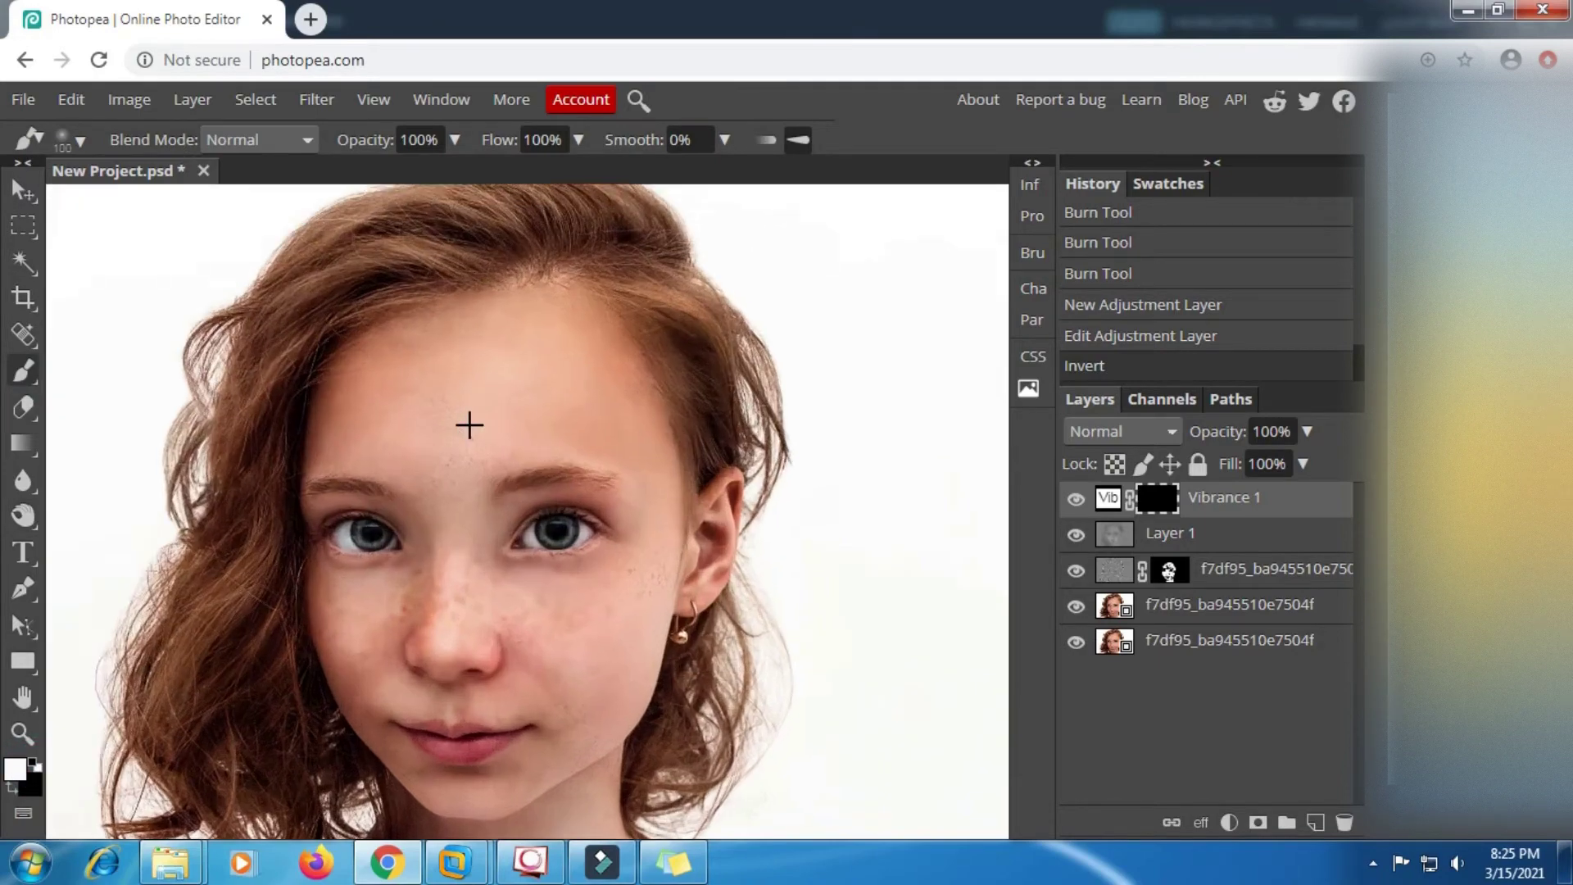
pyautogui.press(']')
pyautogui.press(']')
pyautogui.press(']')
pyautogui.press(']')
pyautogui.press(']')
pyautogui.press(']')
pyautogui.press(']')
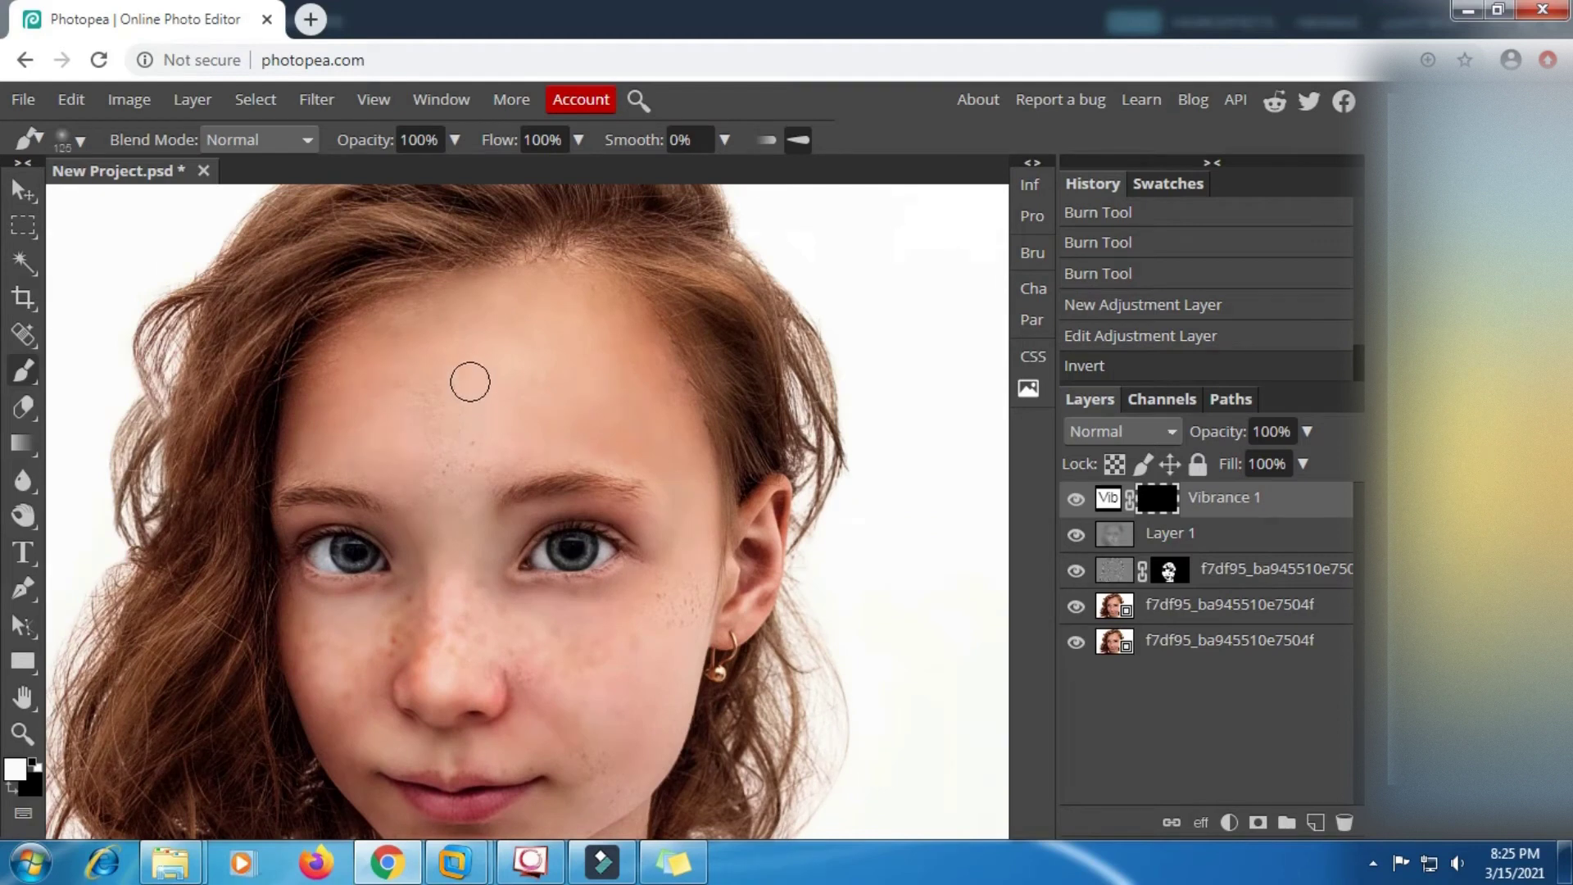
pyautogui.press('[')
pyautogui.press('[')
pyautogui.moveTo(514, 298)
pyautogui.mouseDown()
pyautogui.moveTo(393, 341)
pyautogui.moveTo(356, 377)
pyautogui.moveTo(352, 445)
pyautogui.moveTo(571, 412)
pyautogui.moveTo(565, 442)
pyautogui.moveTo(431, 473)
pyautogui.moveTo(499, 283)
pyautogui.moveTo(576, 338)
pyautogui.moveTo(628, 426)
pyautogui.moveTo(628, 336)
pyautogui.moveTo(681, 491)
pyautogui.moveTo(696, 609)
pyautogui.moveTo(703, 622)
pyautogui.moveTo(729, 605)
pyautogui.mouseUp()
# Paint the Vibrance 1 mask over the ear, the adjacent cheek and the outer eye area with a 125 px brush.
pyautogui.press('[')
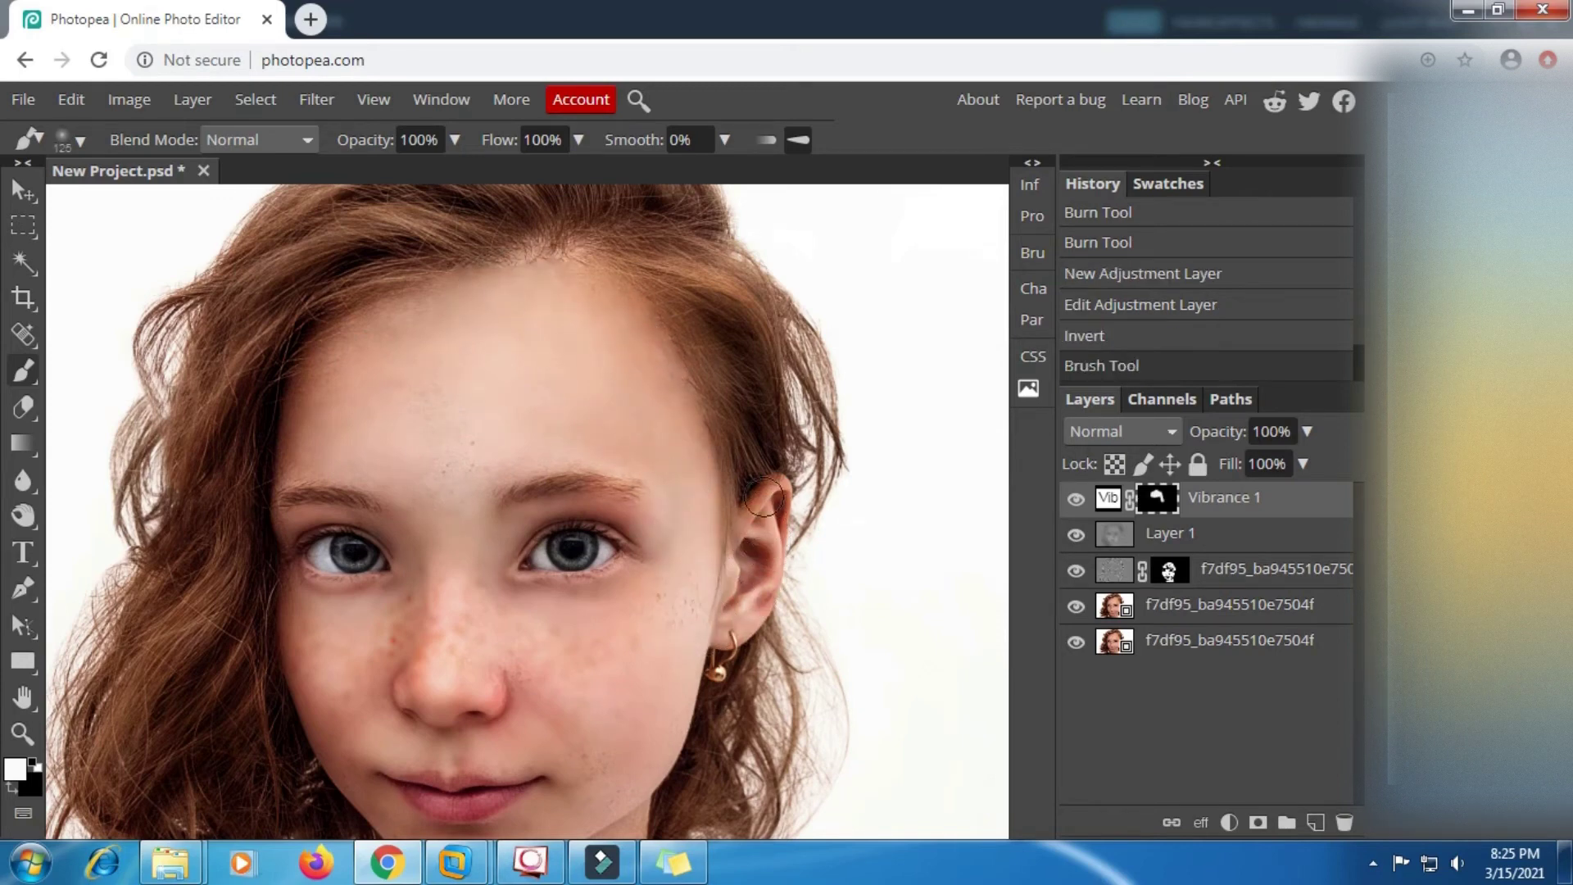
pyautogui.moveTo(763, 498); pyautogui.dragTo(759, 576)
pyautogui.moveTo(635, 622); pyautogui.dragTo(562, 607)
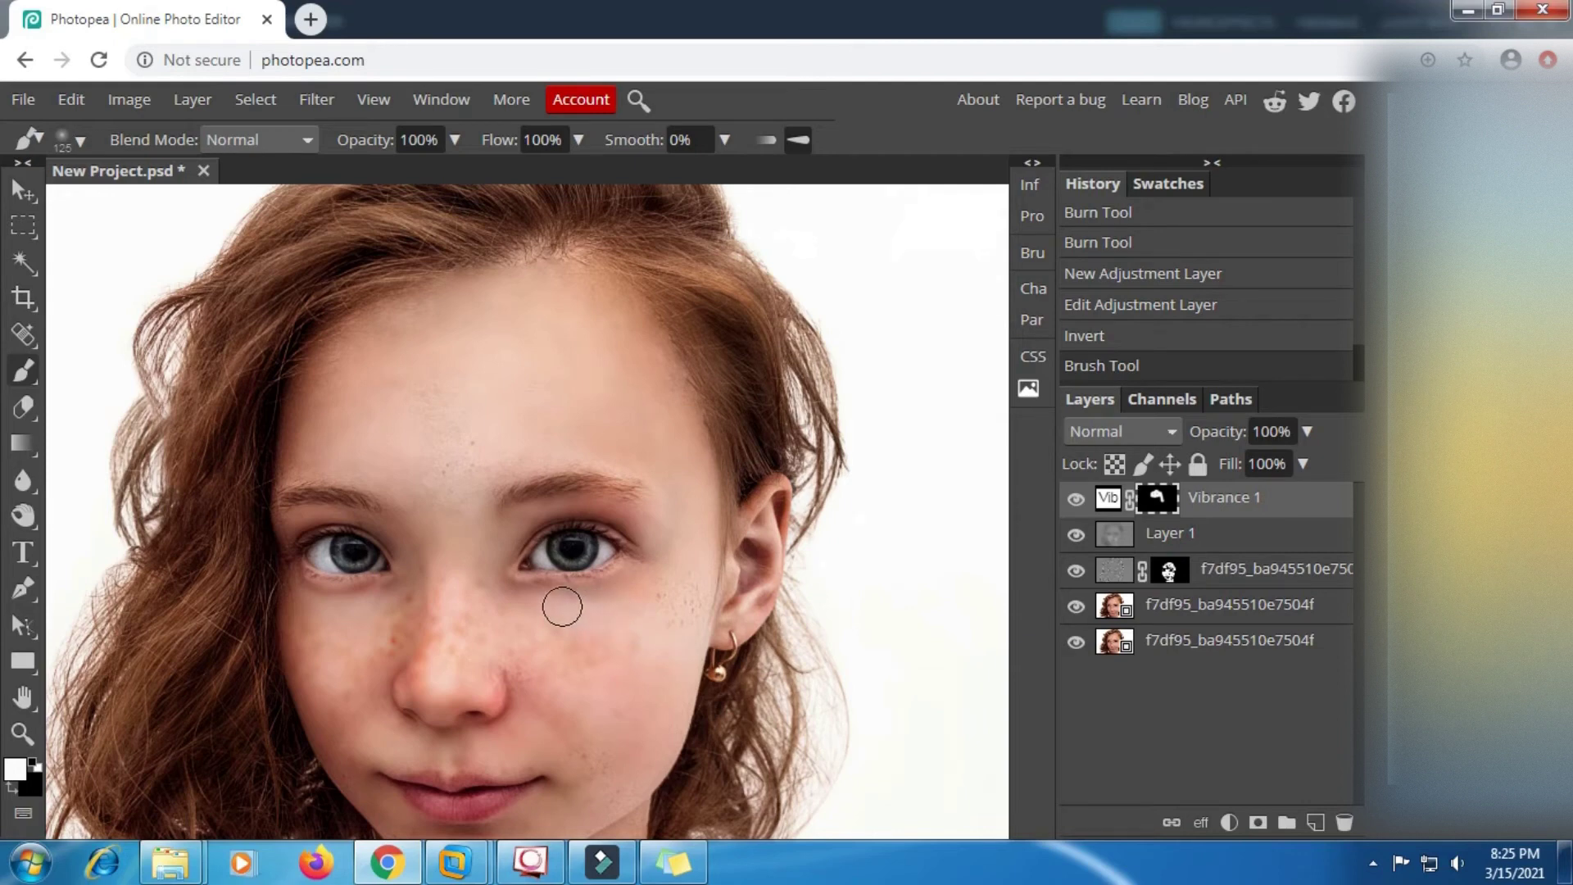
pyautogui.moveTo(669, 534); pyautogui.dragTo(670, 524)
# Reduce the brush to 80 px and paint the Vibrance 1 mask over the upper eyelid near the ear and the nose bridge.
pyautogui.press('[')
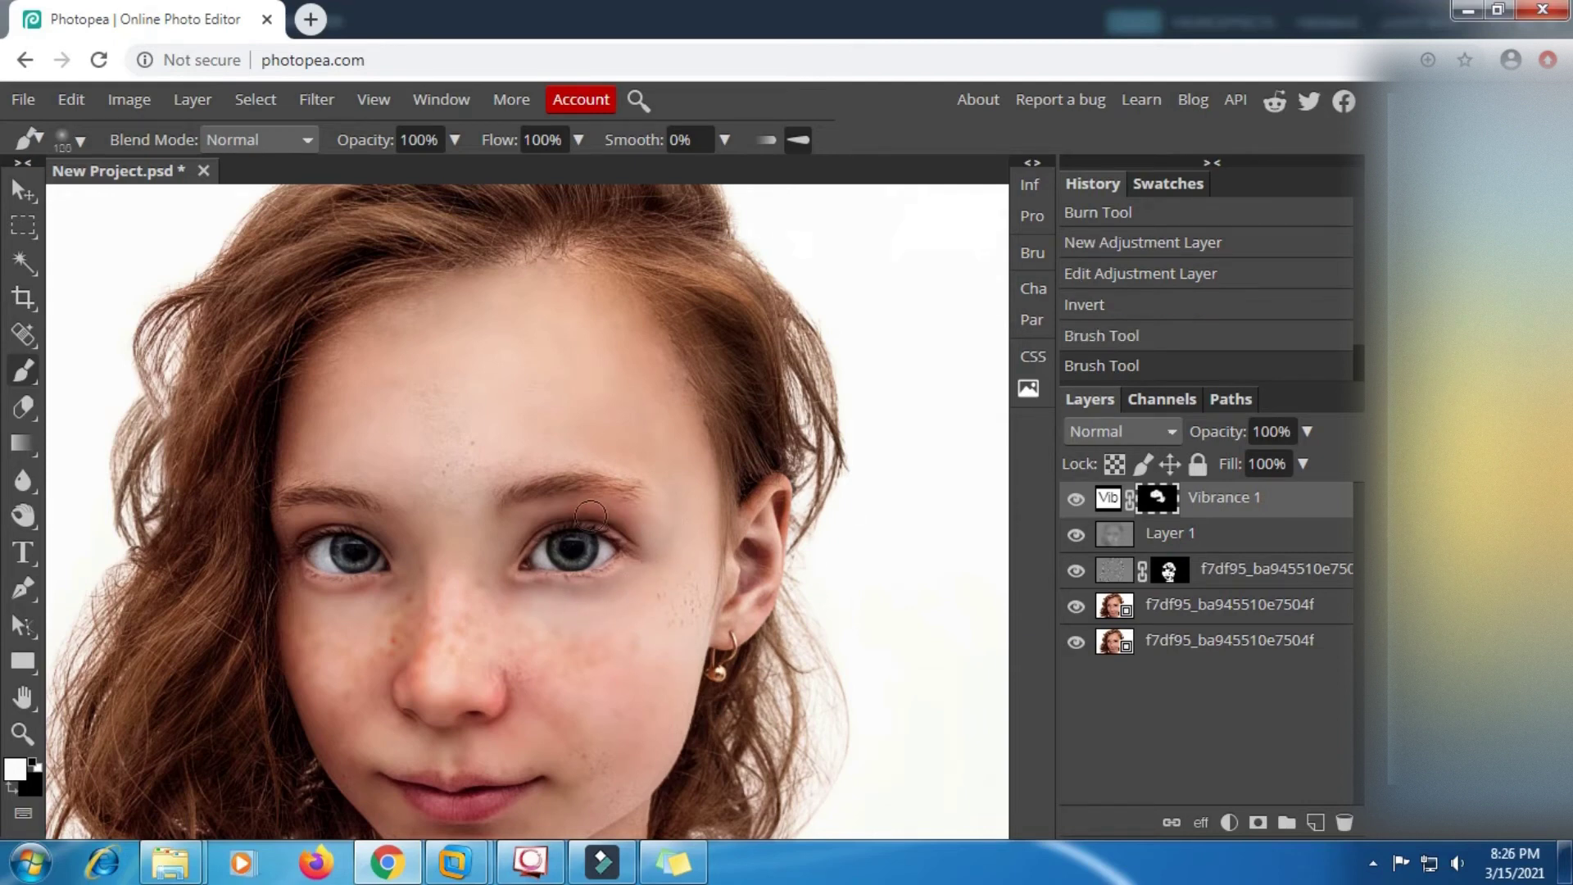
pyautogui.press('[')
pyautogui.moveTo(524, 519)
pyautogui.mouseDown()
pyautogui.moveTo(583, 515)
pyautogui.moveTo(639, 538)
pyautogui.mouseUp()
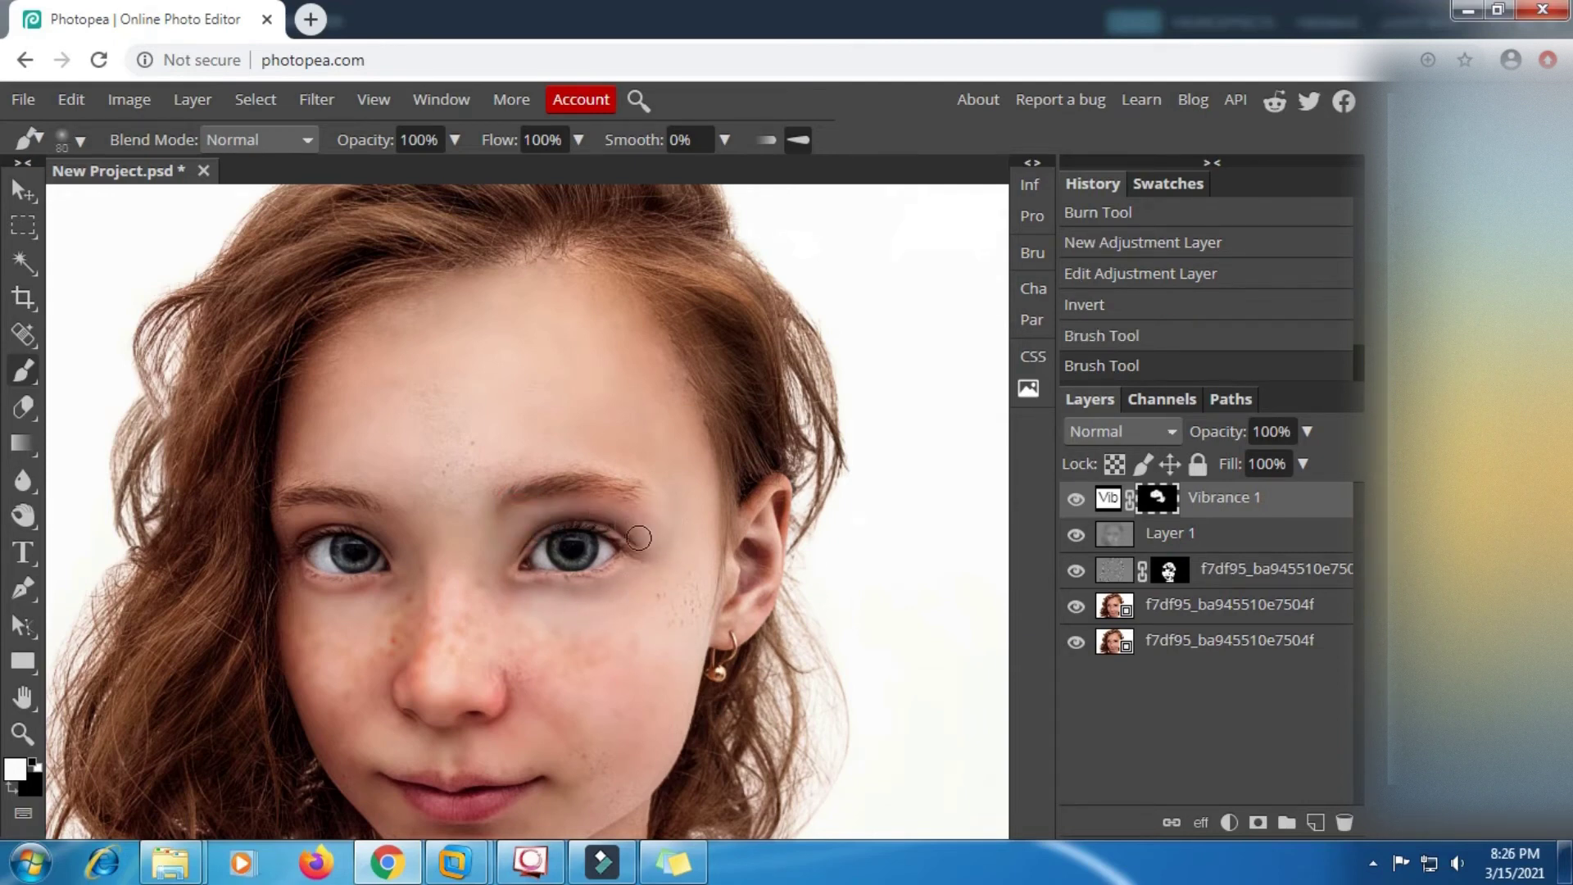
pyautogui.moveTo(470, 546); pyautogui.dragTo(458, 519)
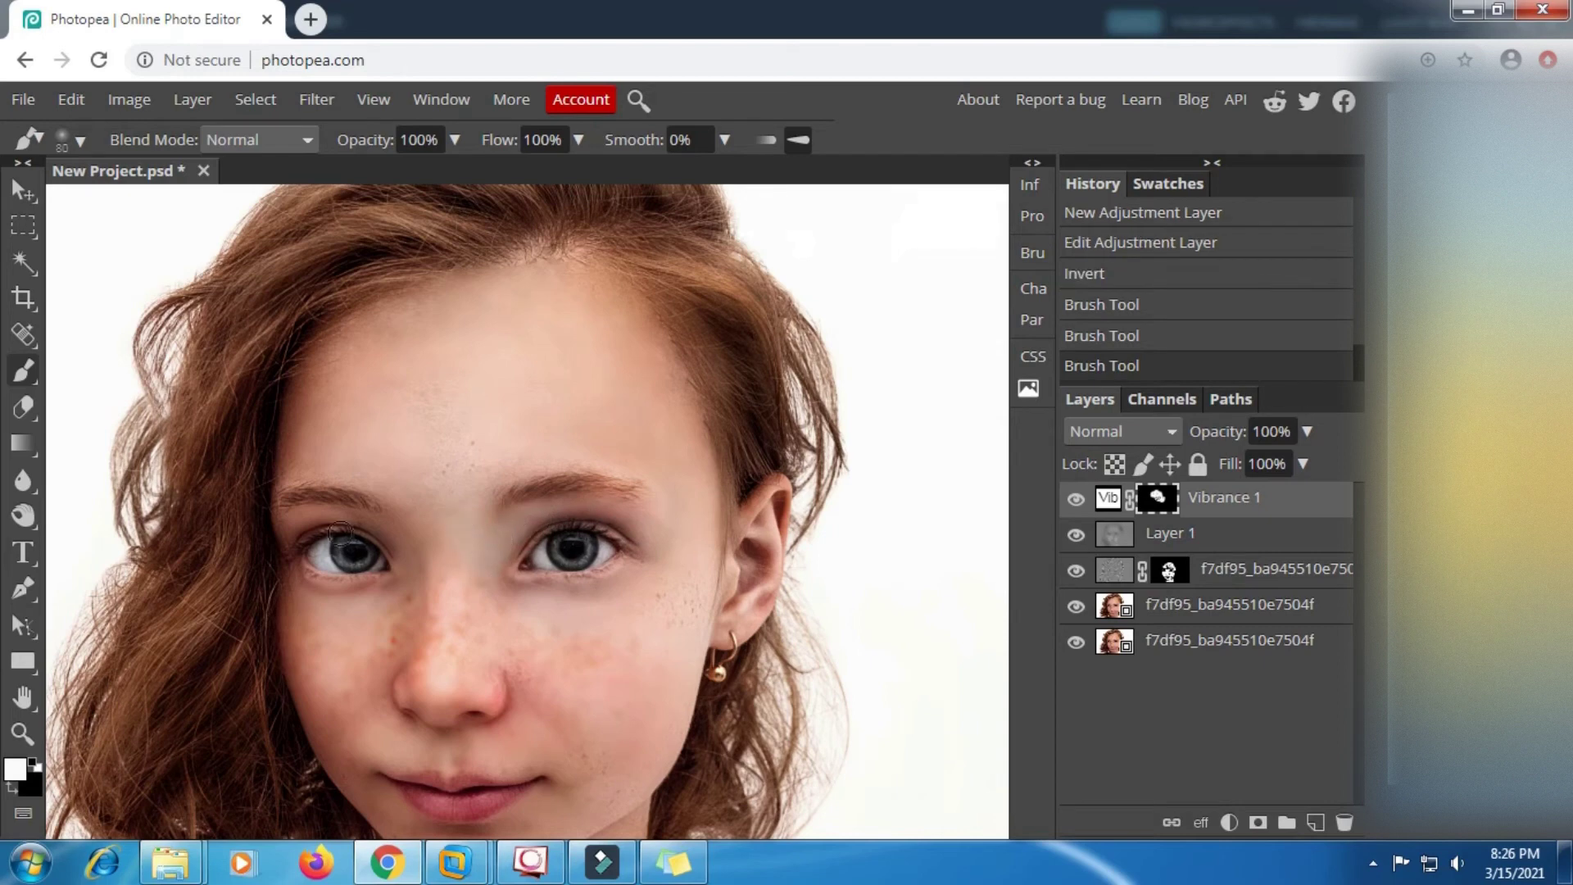
# Paint the Vibrance 1 mask over the hair-side cheek, the nose, the area between the eyebrows and the inner cheek, adjusting the brush size.
pyautogui.moveTo(300, 520)
pyautogui.mouseDown()
pyautogui.moveTo(376, 523)
pyautogui.moveTo(416, 579)
pyautogui.moveTo(304, 587)
pyautogui.moveTo(293, 562)
pyautogui.moveTo(321, 625)
pyautogui.mouseUp()
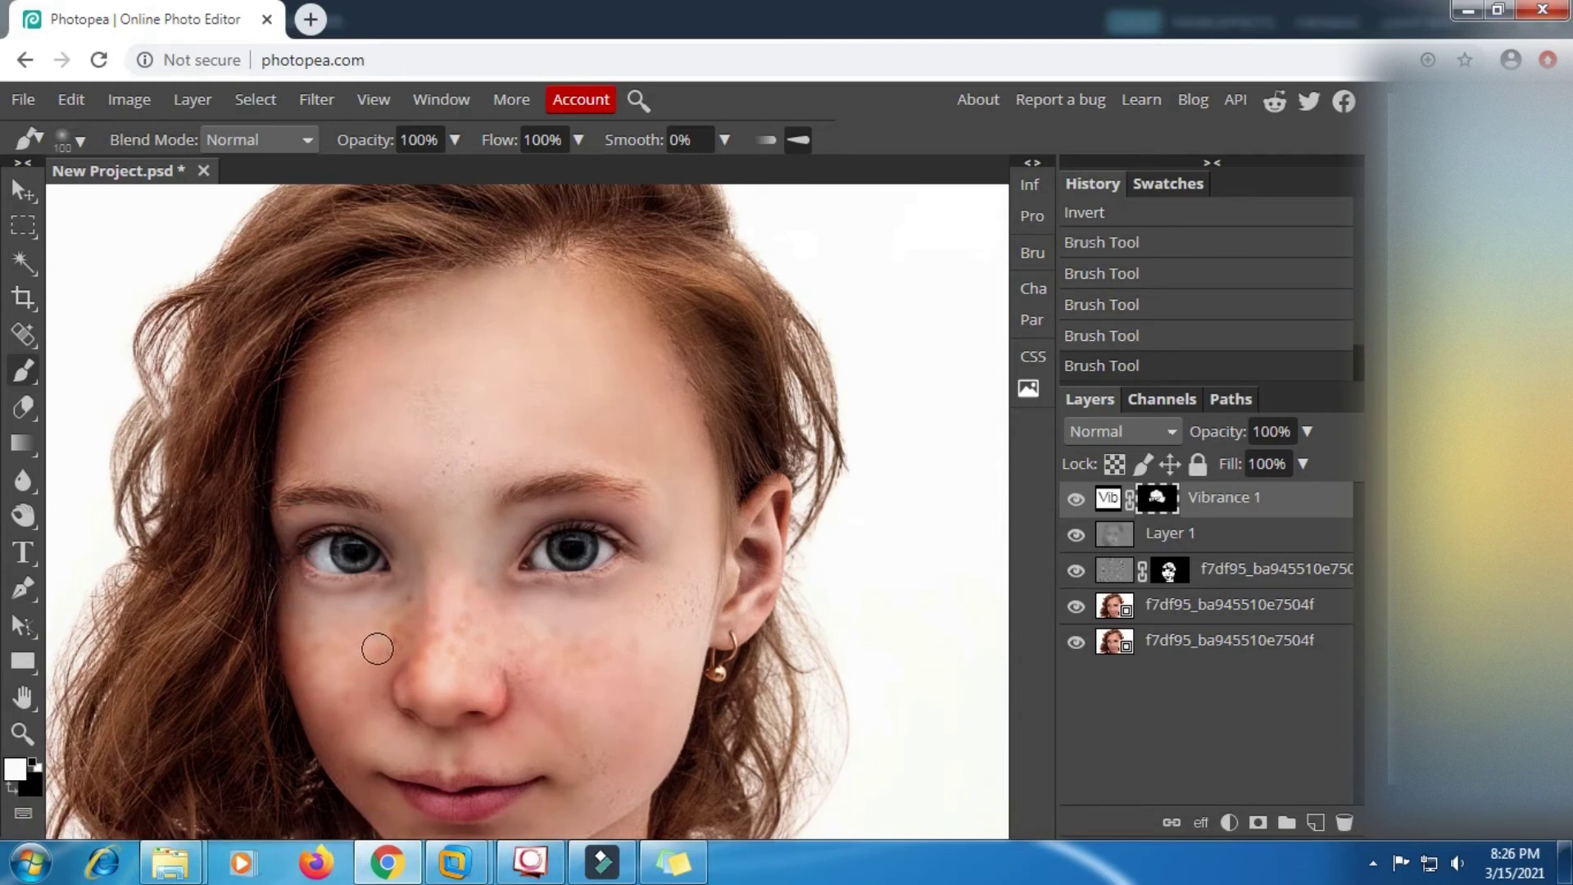
pyautogui.press(']')
pyautogui.press(']')
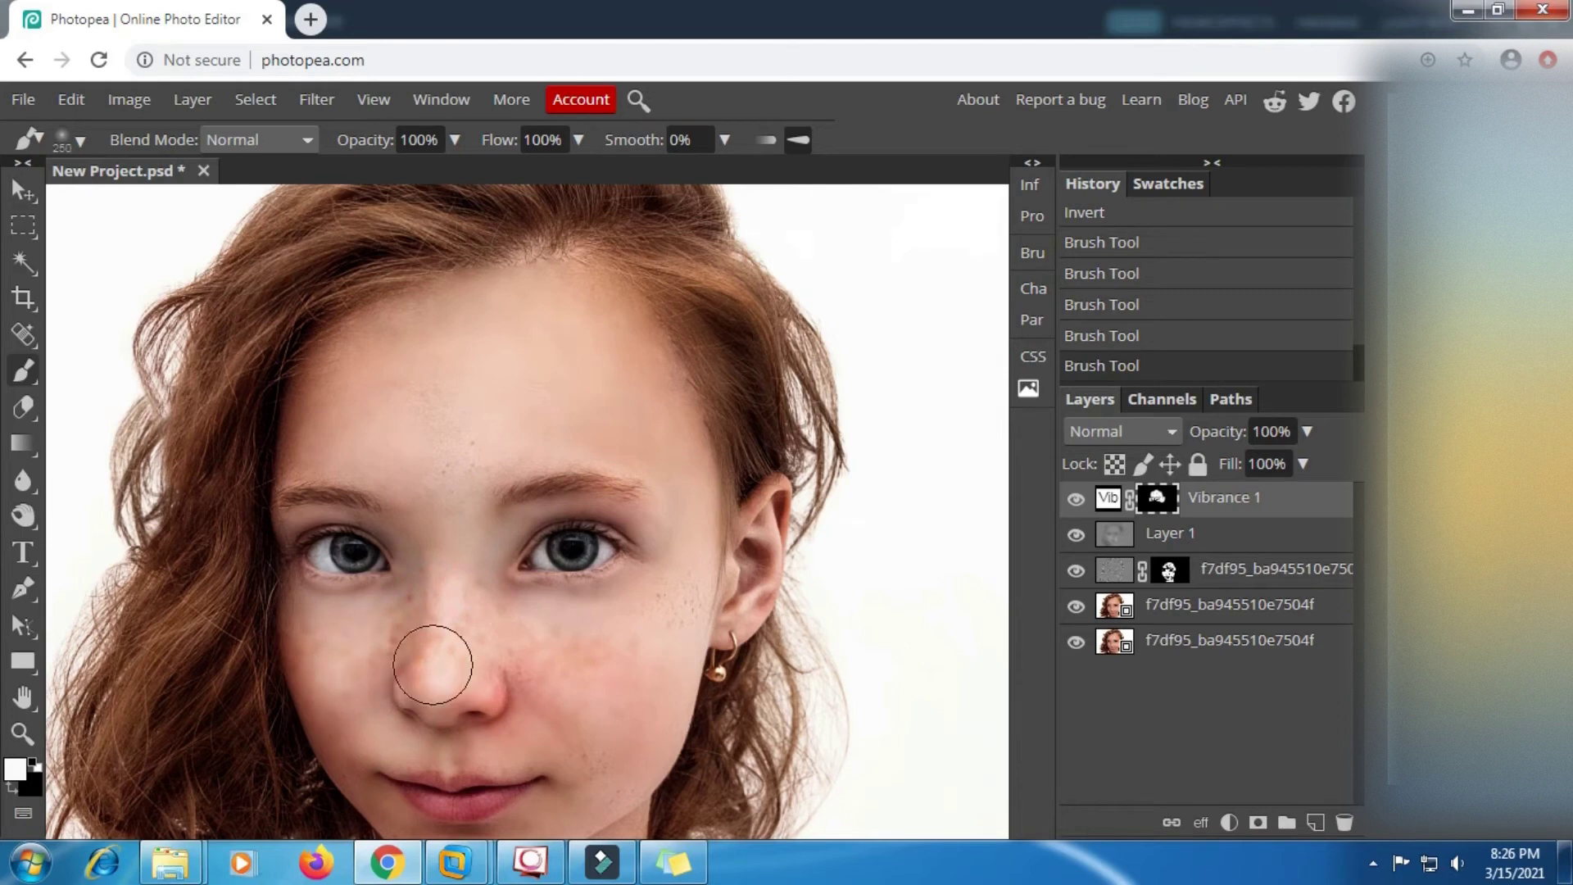
pyautogui.moveTo(432, 666)
pyautogui.mouseDown()
pyautogui.moveTo(613, 651)
pyautogui.moveTo(616, 715)
pyautogui.moveTo(656, 638)
pyautogui.moveTo(595, 784)
pyautogui.moveTo(422, 690)
pyautogui.moveTo(368, 644)
pyautogui.mouseUp()
pyautogui.press('[')
pyautogui.press('[')
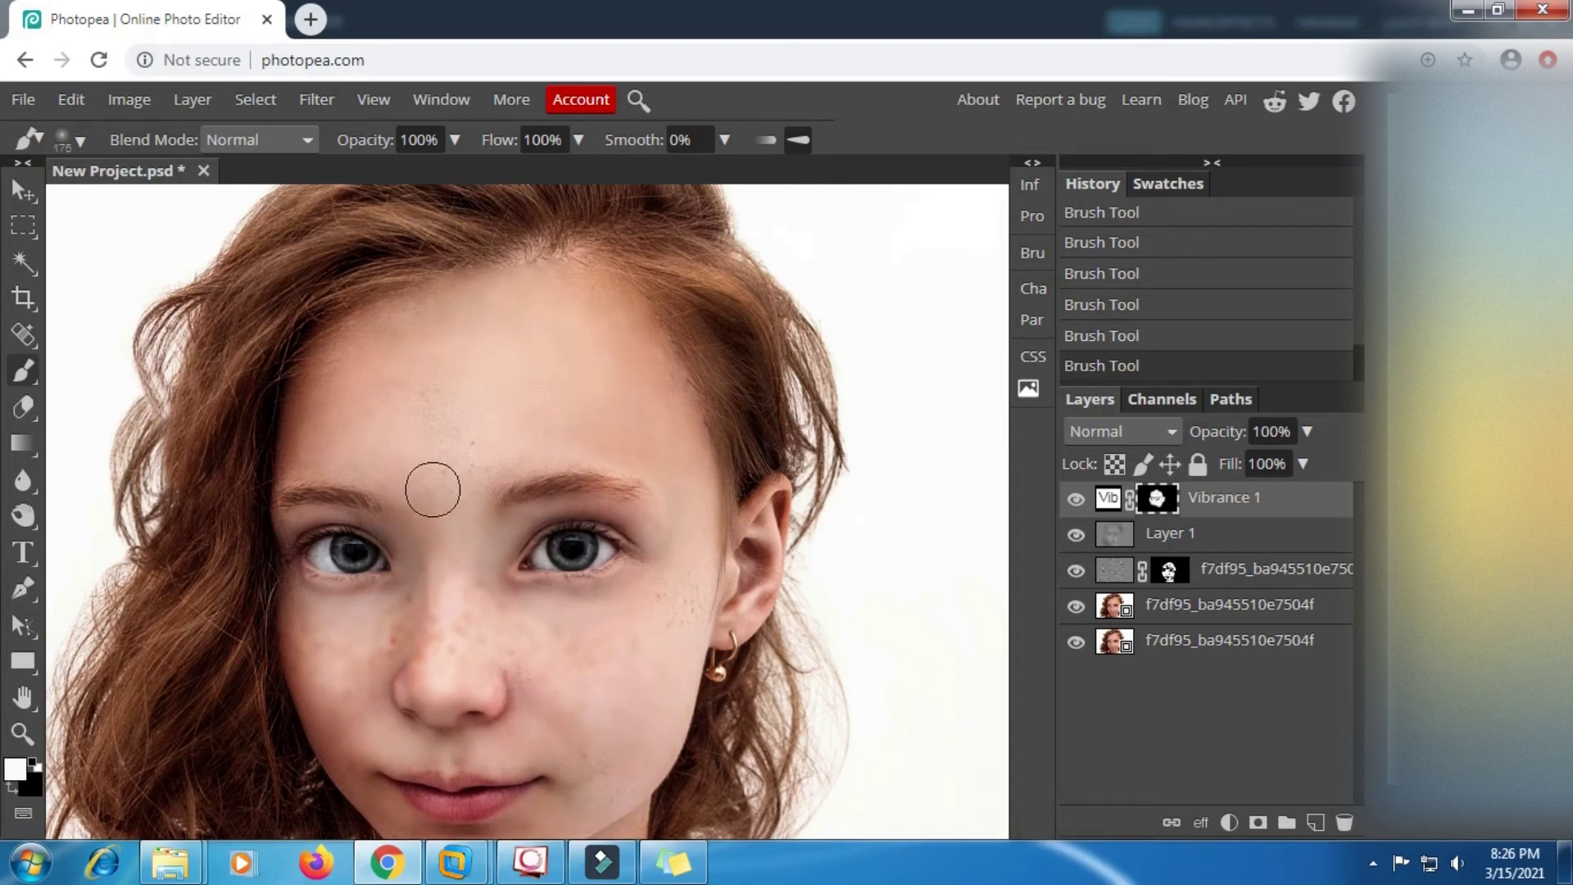
pyautogui.moveTo(432, 488)
pyautogui.mouseDown()
pyautogui.moveTo(433, 613)
pyautogui.moveTo(473, 529)
pyautogui.moveTo(520, 625)
pyautogui.mouseUp()
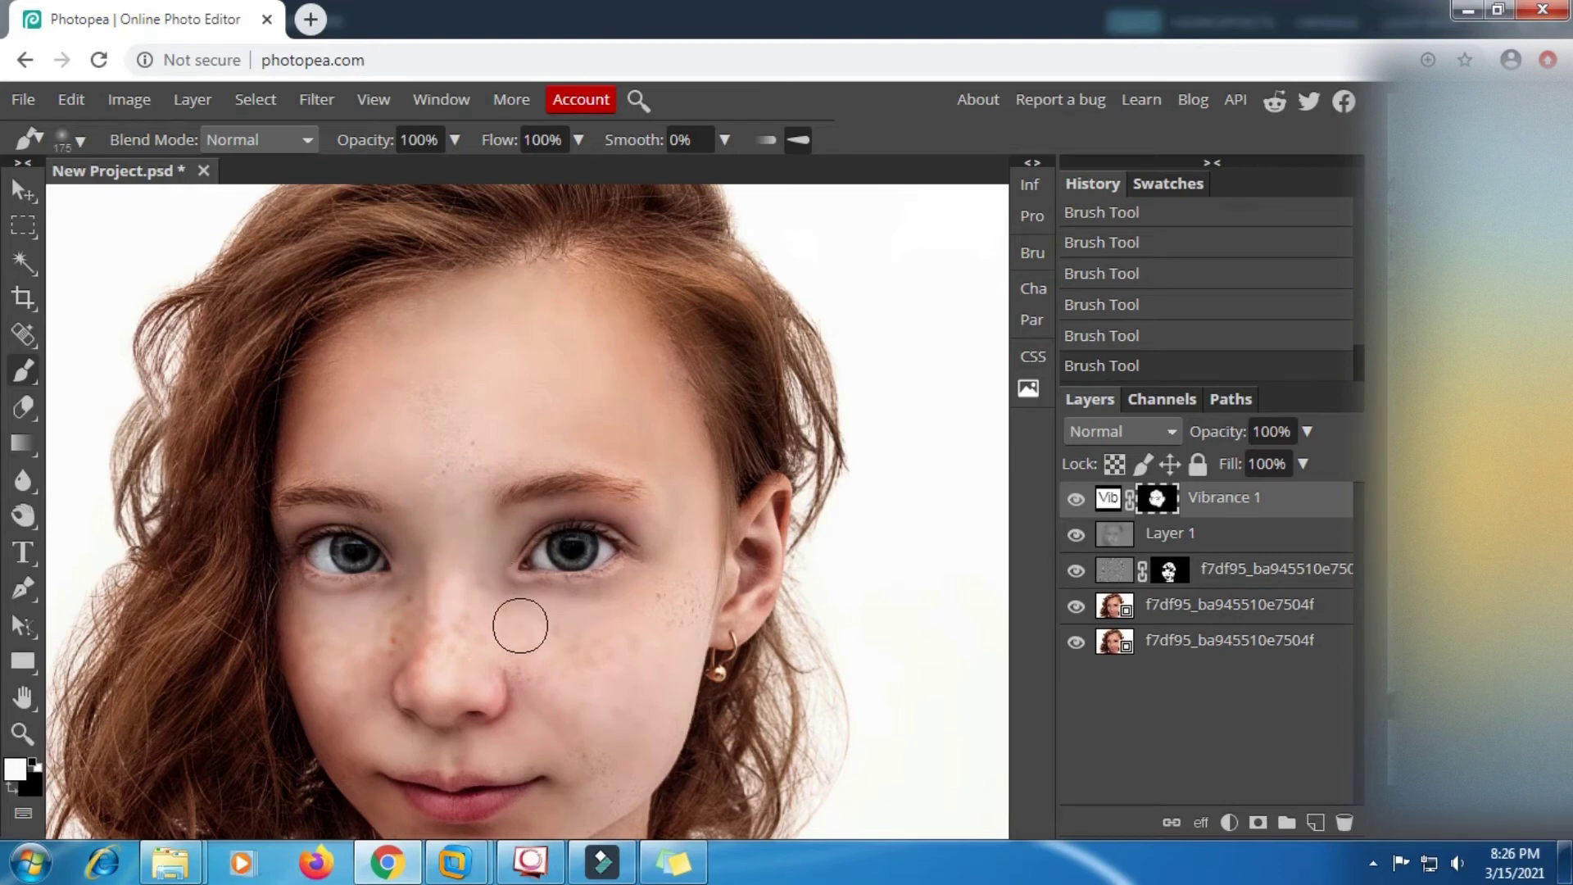
# Paint the Vibrance 1 mask over the chin, the area around the mouth and the neck, resizing the brush to fit each area.
pyautogui.scroll(-2, 521, 621)
pyautogui.press('[')
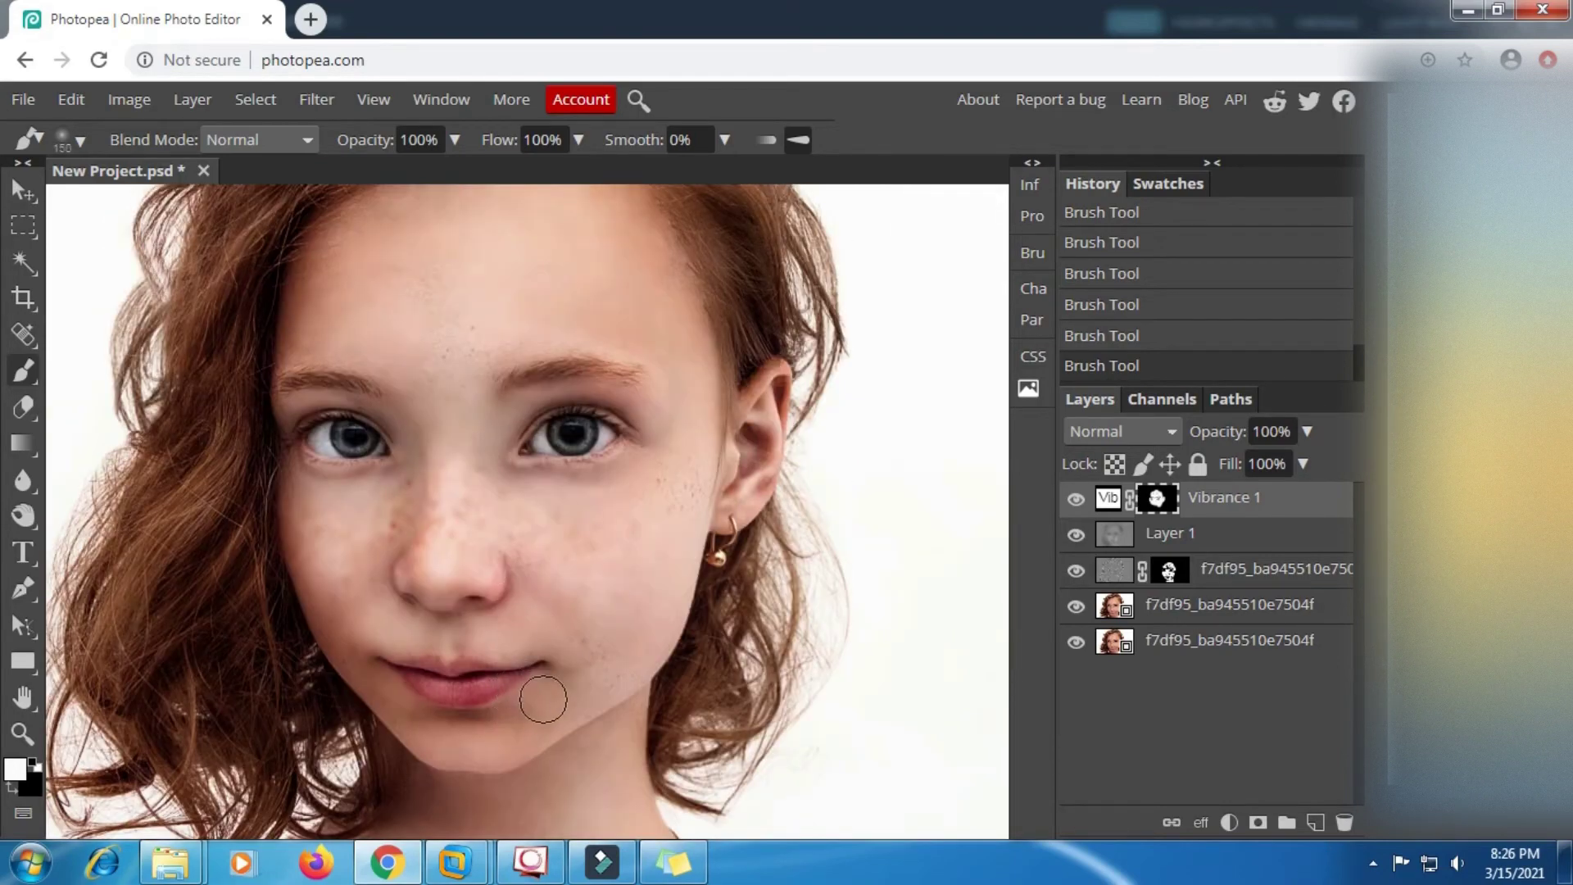
pyautogui.moveTo(487, 733); pyautogui.dragTo(435, 741)
pyautogui.press('[')
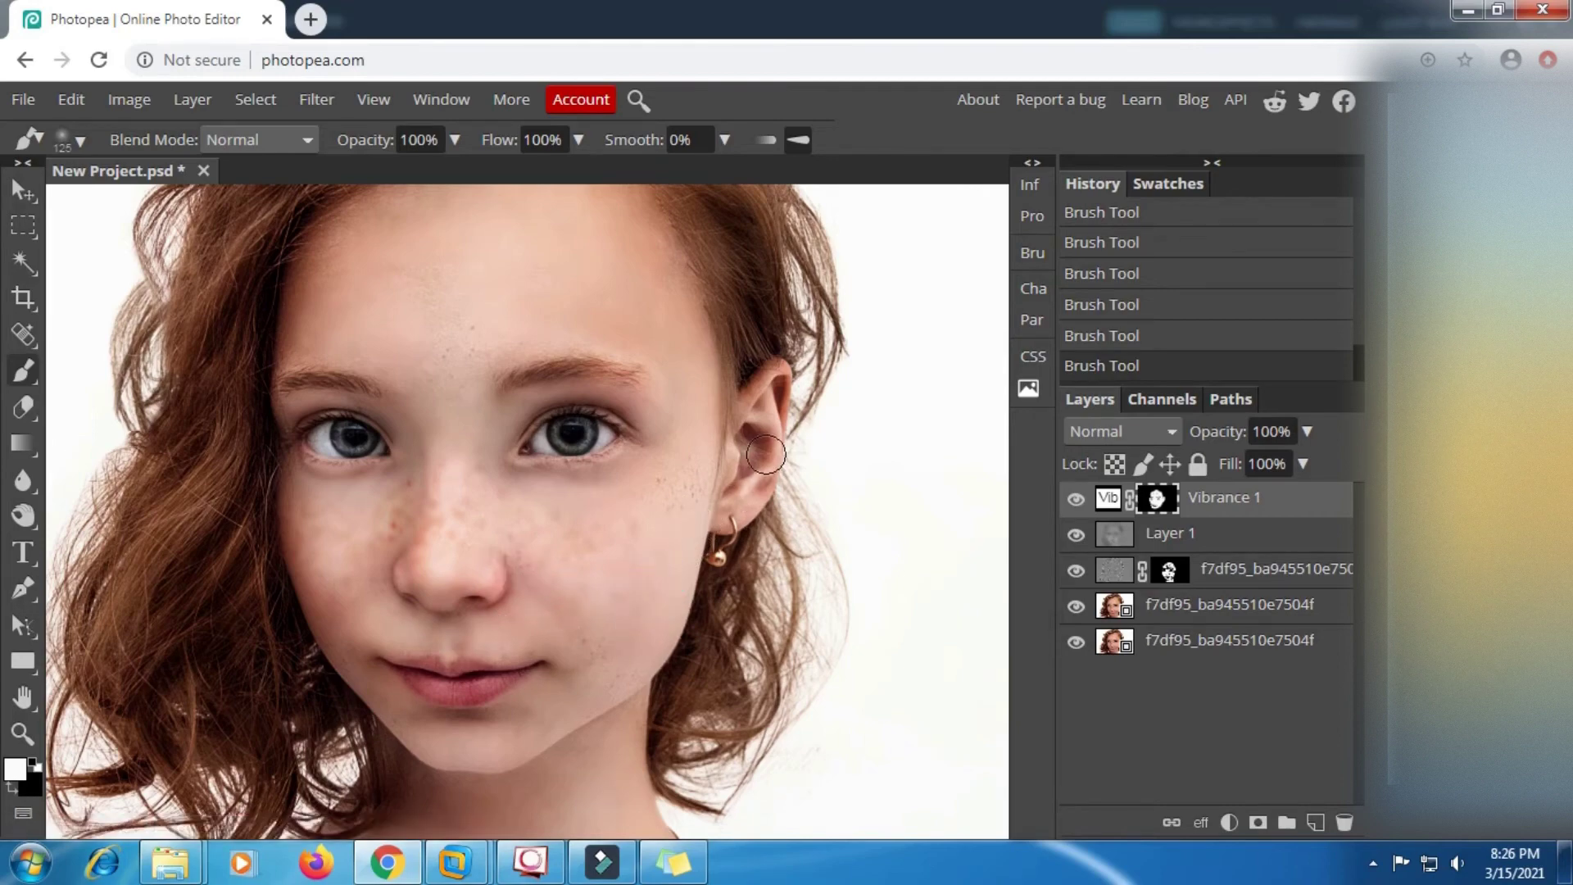
pyautogui.scroll(-3, 647, 598)
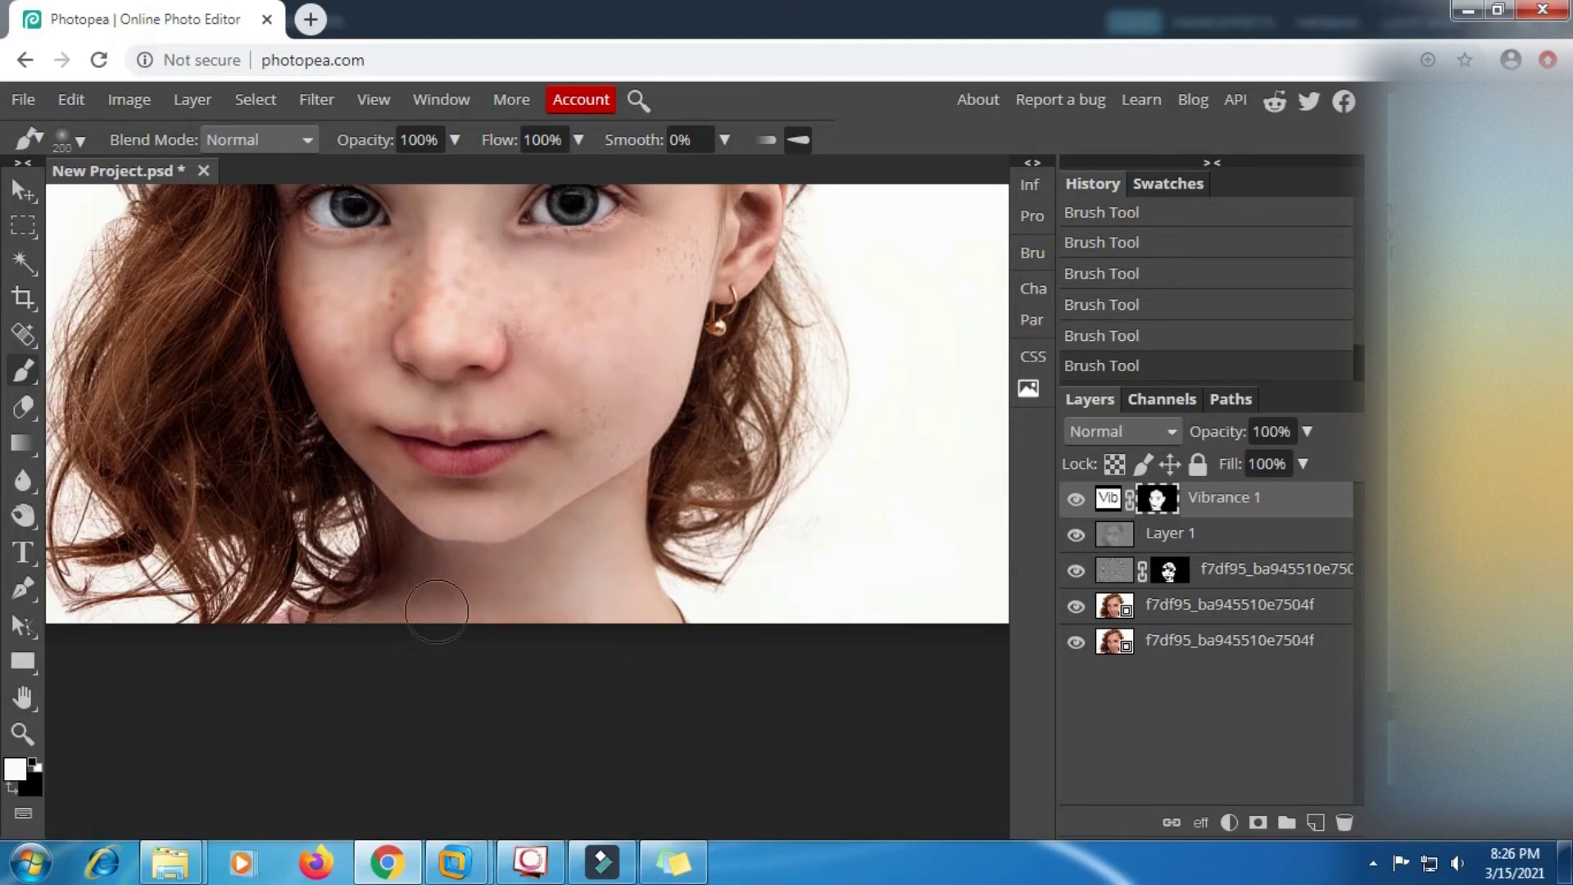
pyautogui.scroll(3, 438, 611)
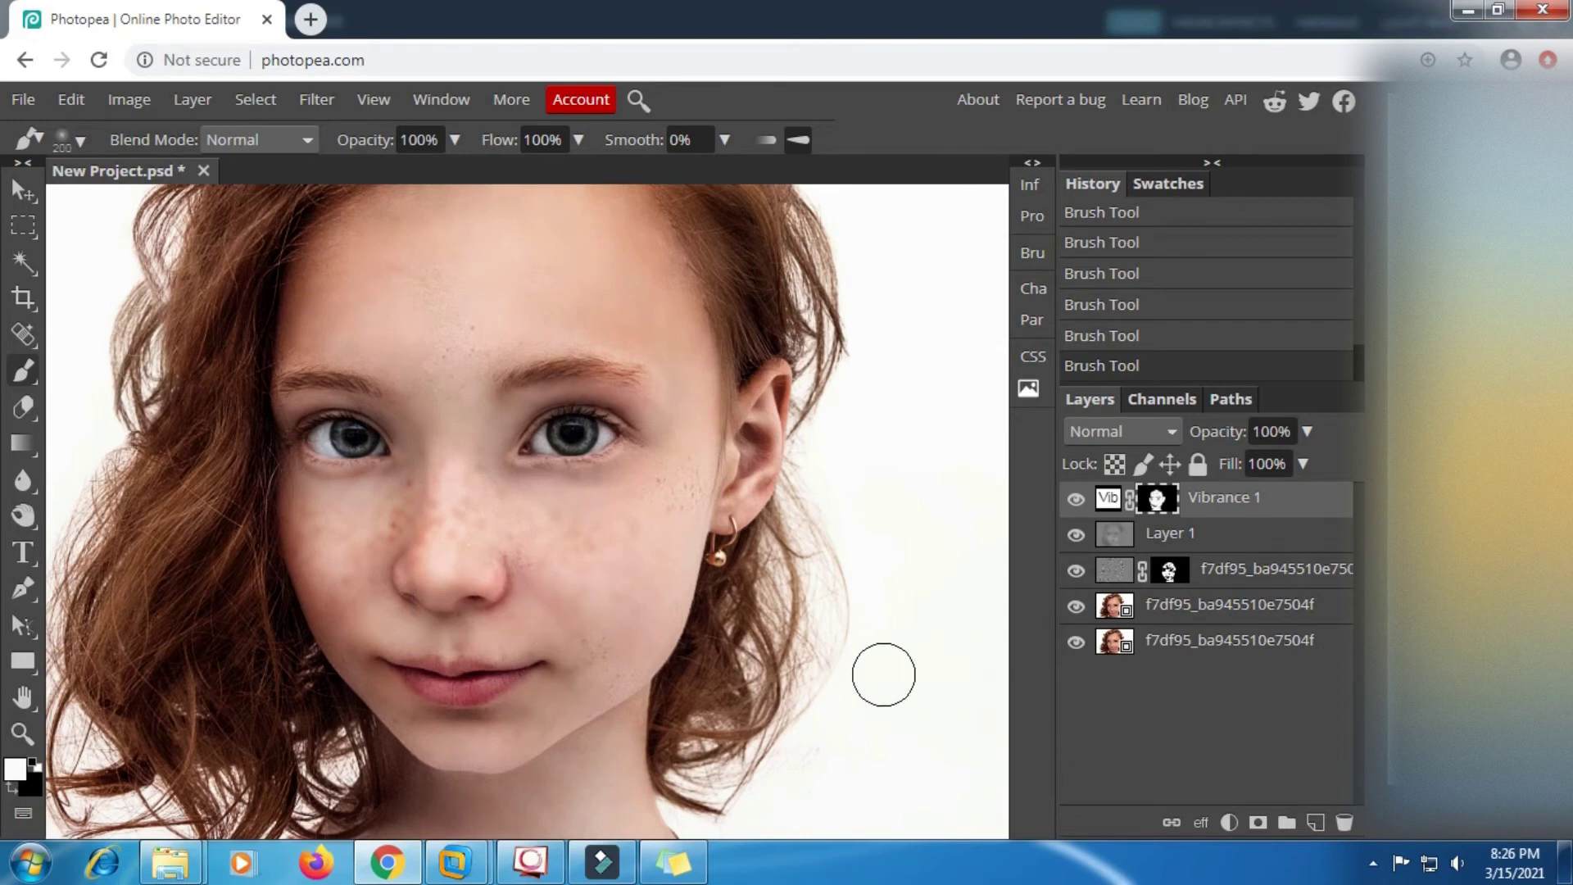
# Check the notes for the new layer step, add a layer above Vibrance 1 and set its blend mode to Soft Light.
pyautogui.click(690, 864)
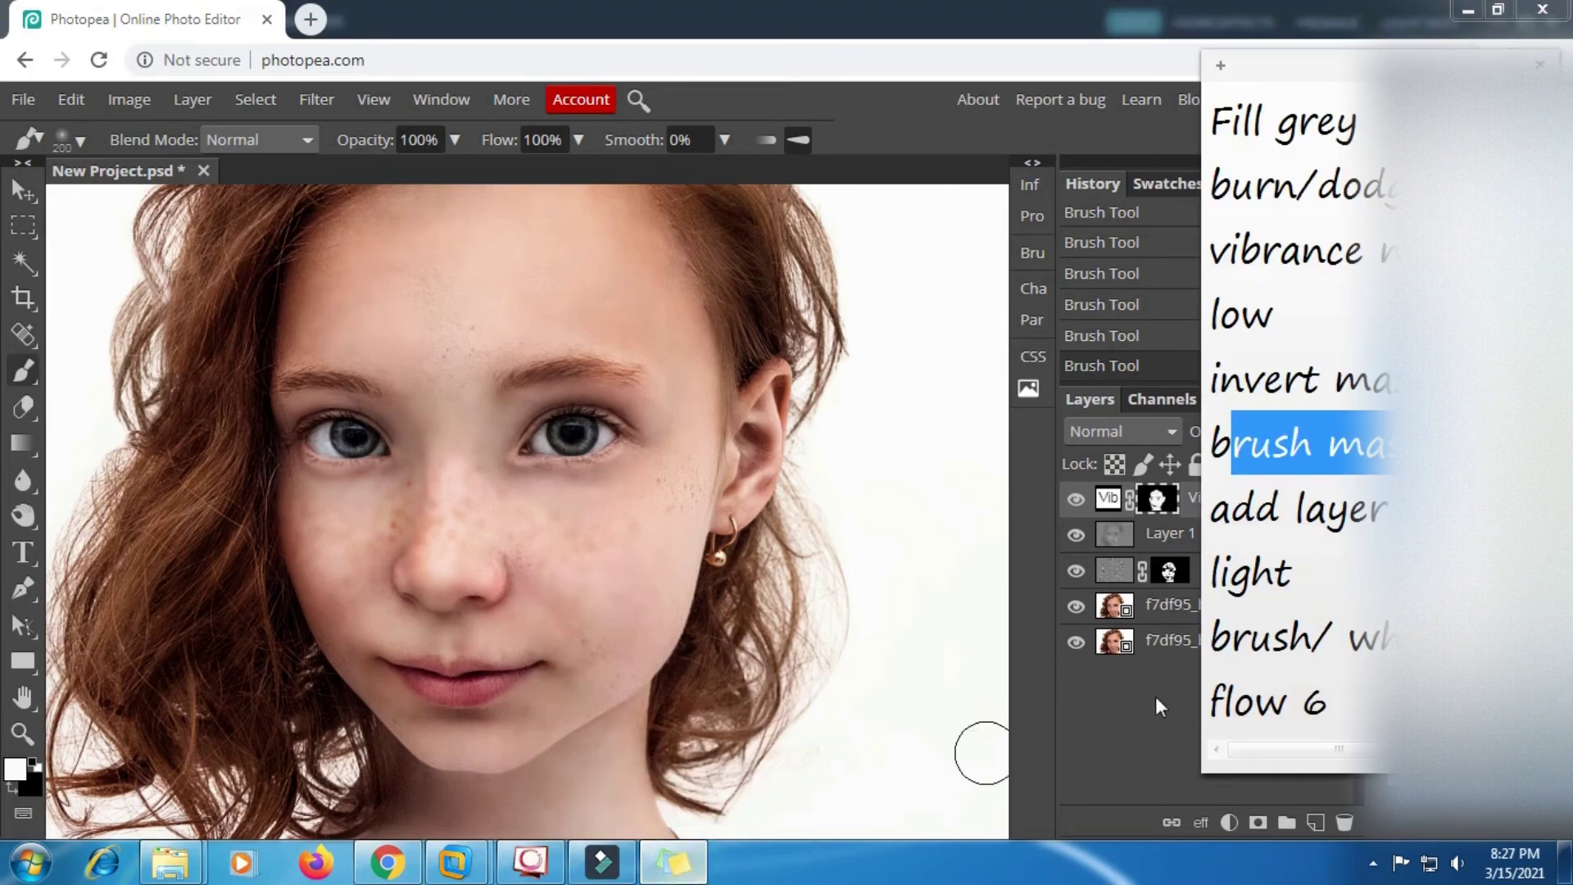
pyautogui.moveTo(1213, 513); pyautogui.dragTo(1314, 567)
pyautogui.click(1366, 568)
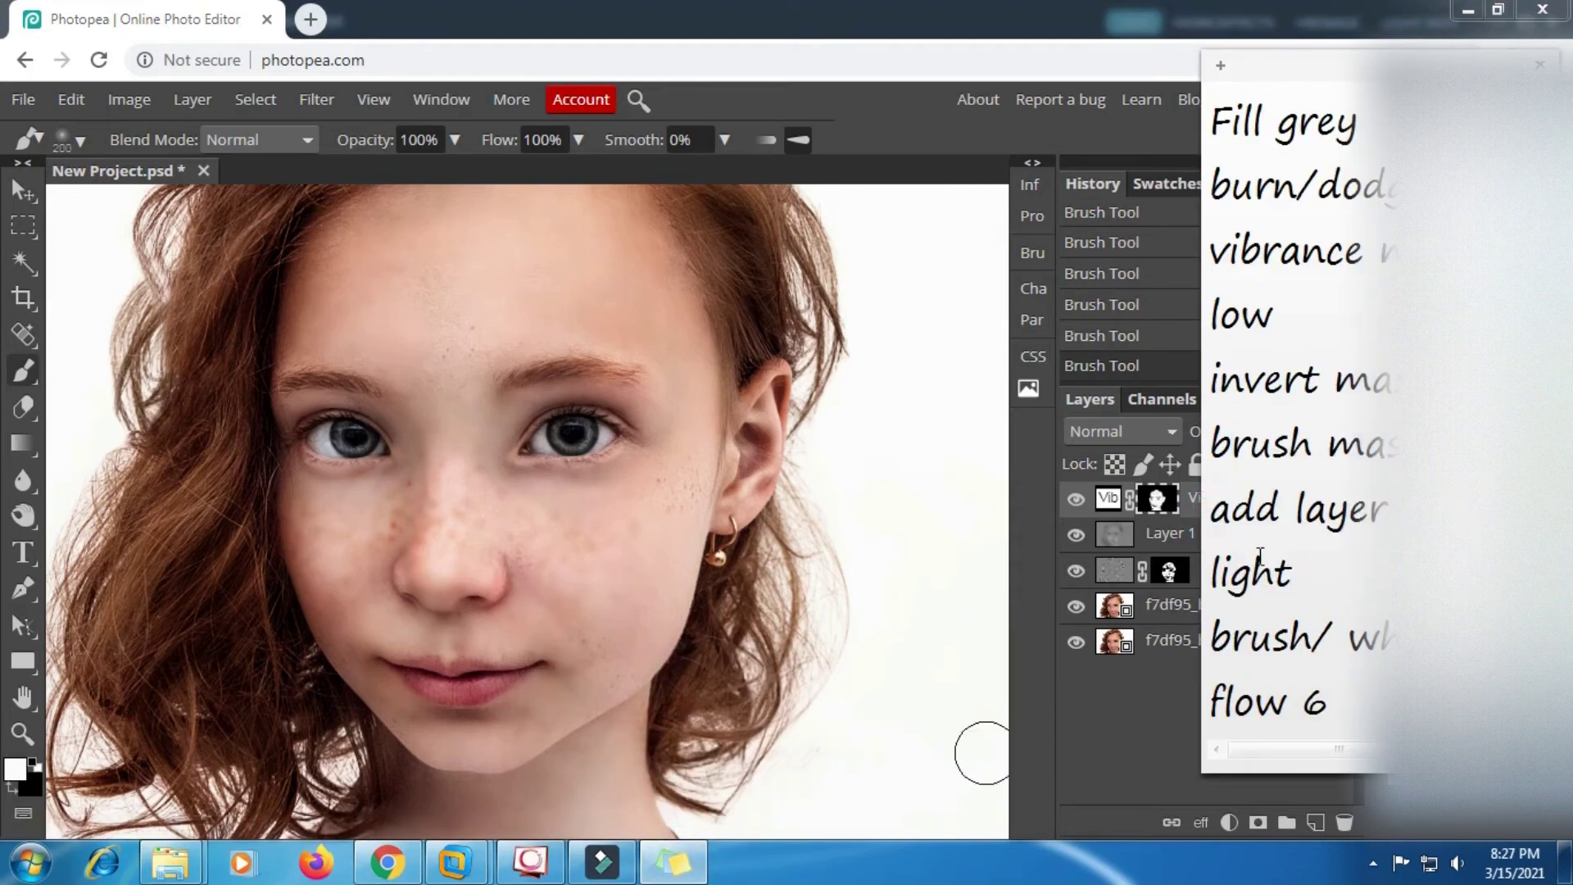
pyautogui.click(1133, 735)
pyautogui.click(1314, 820)
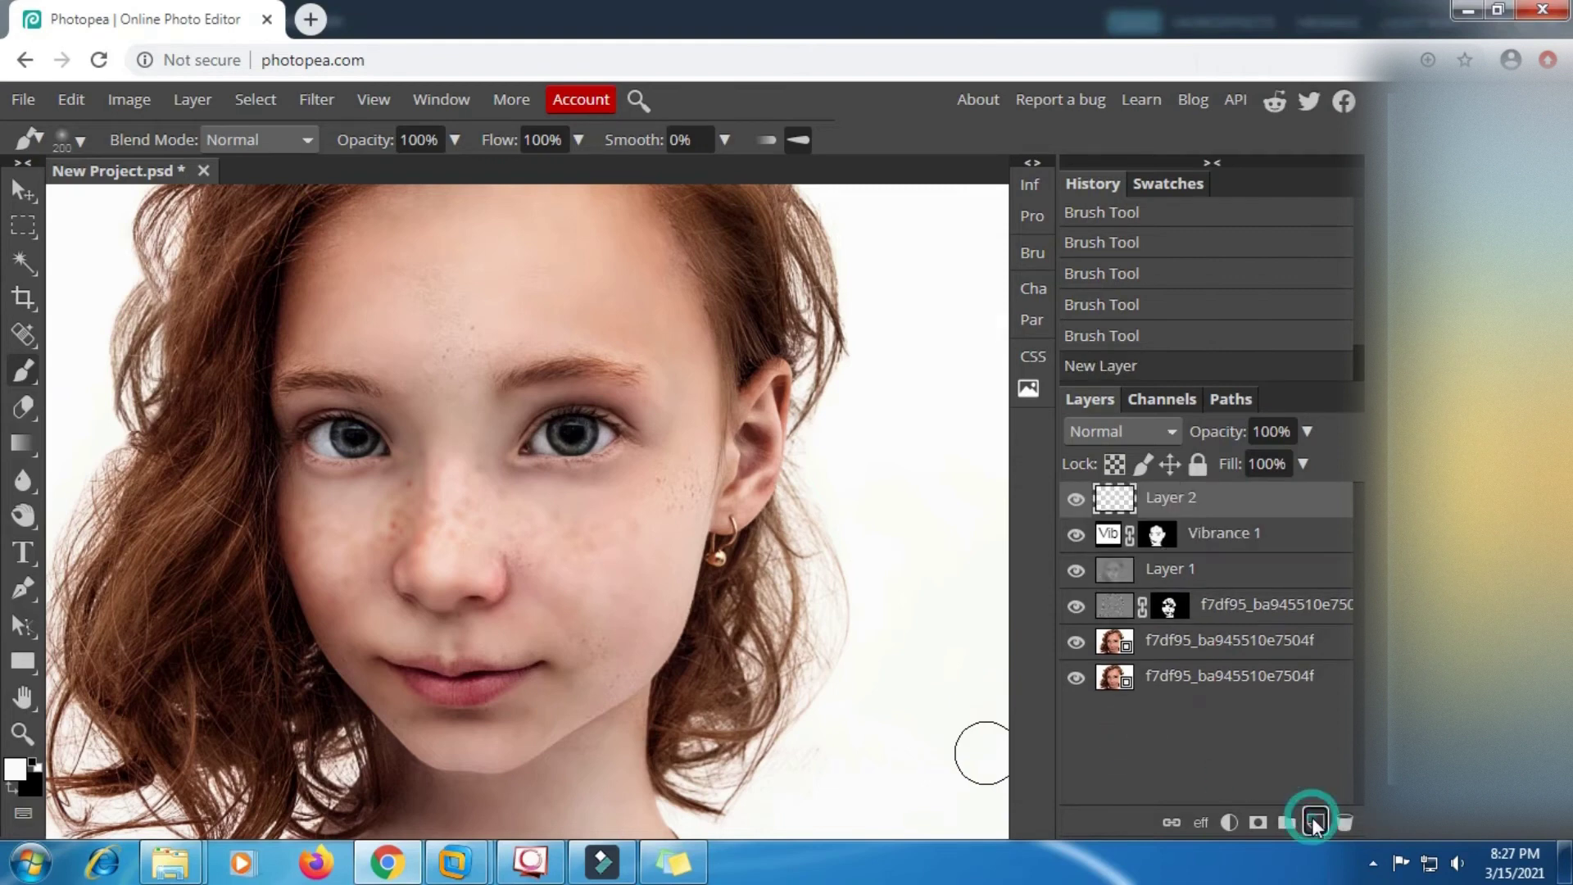
pyautogui.click(1166, 428)
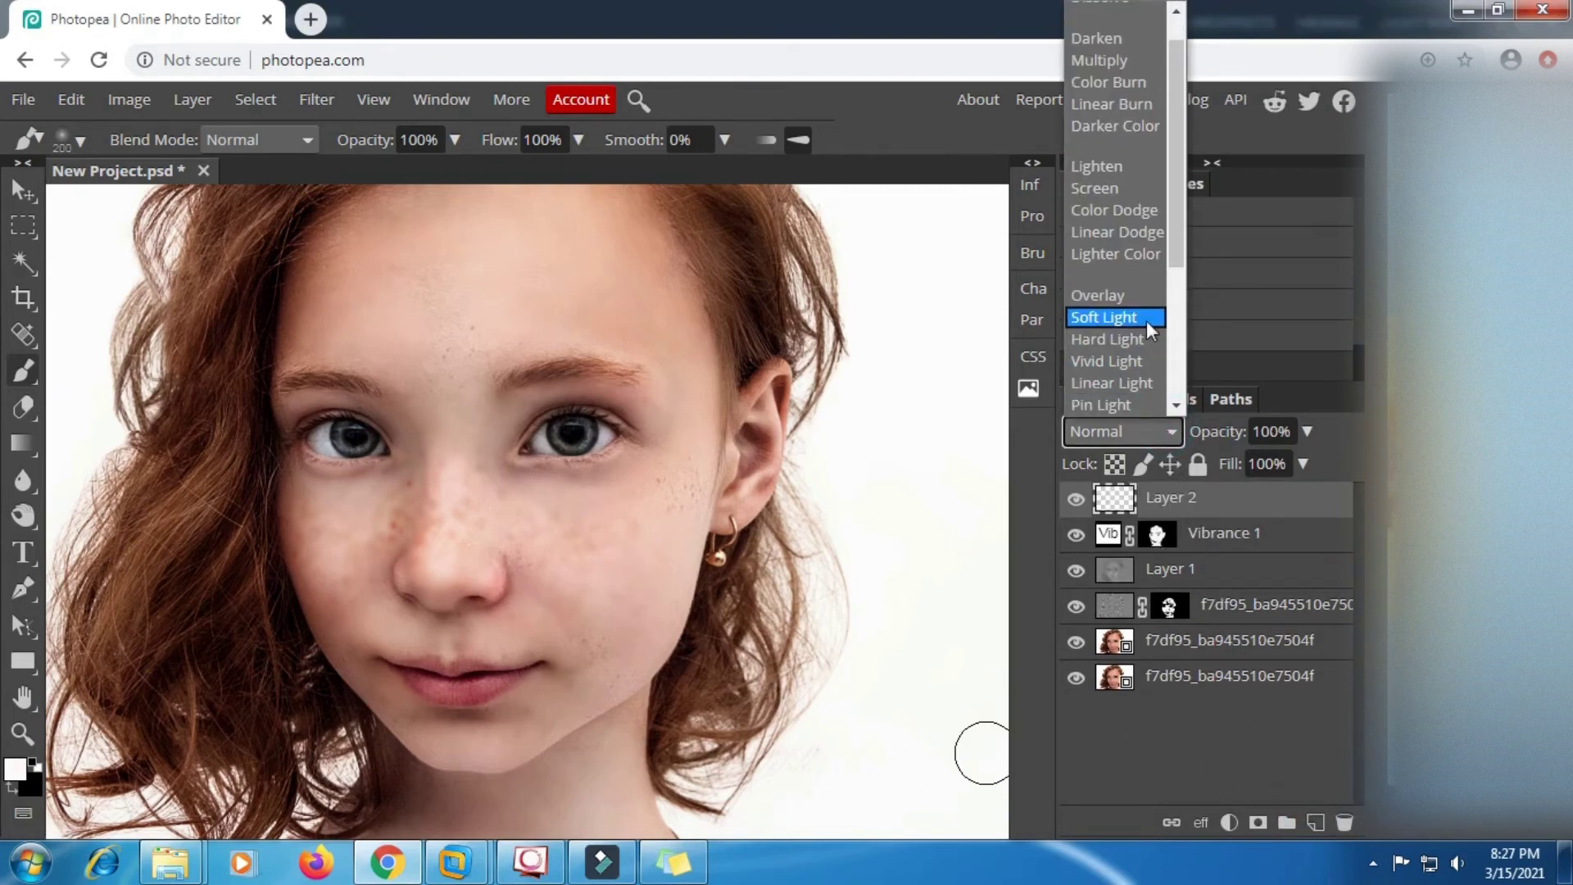
pyautogui.click(1146, 319)
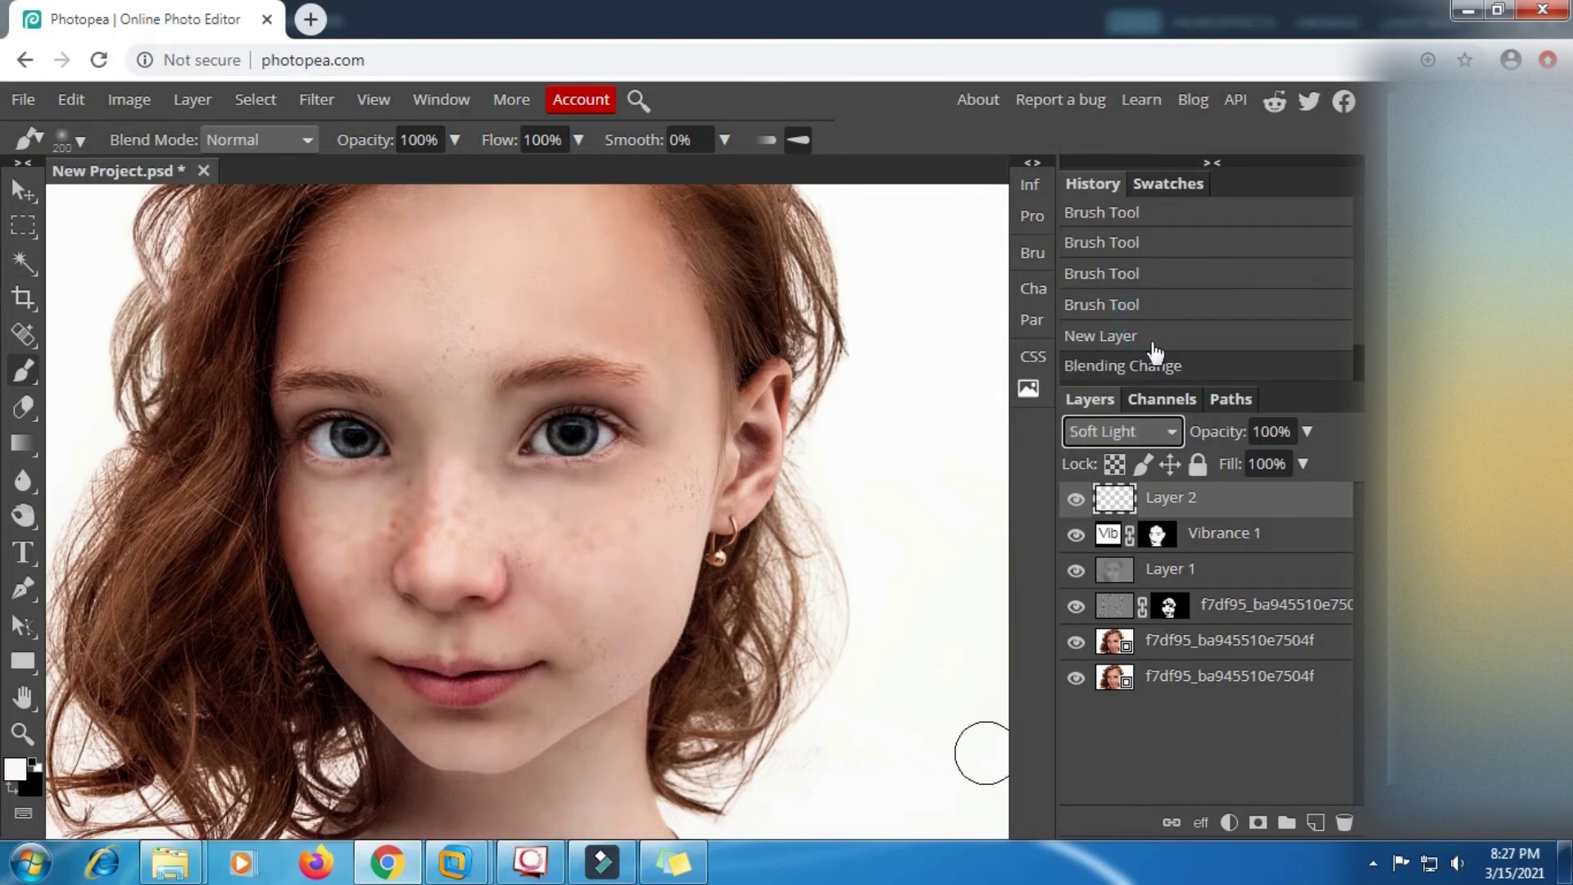
# Read the notes for the brush color and flow settings and the steps that follow them.
pyautogui.click(674, 862)
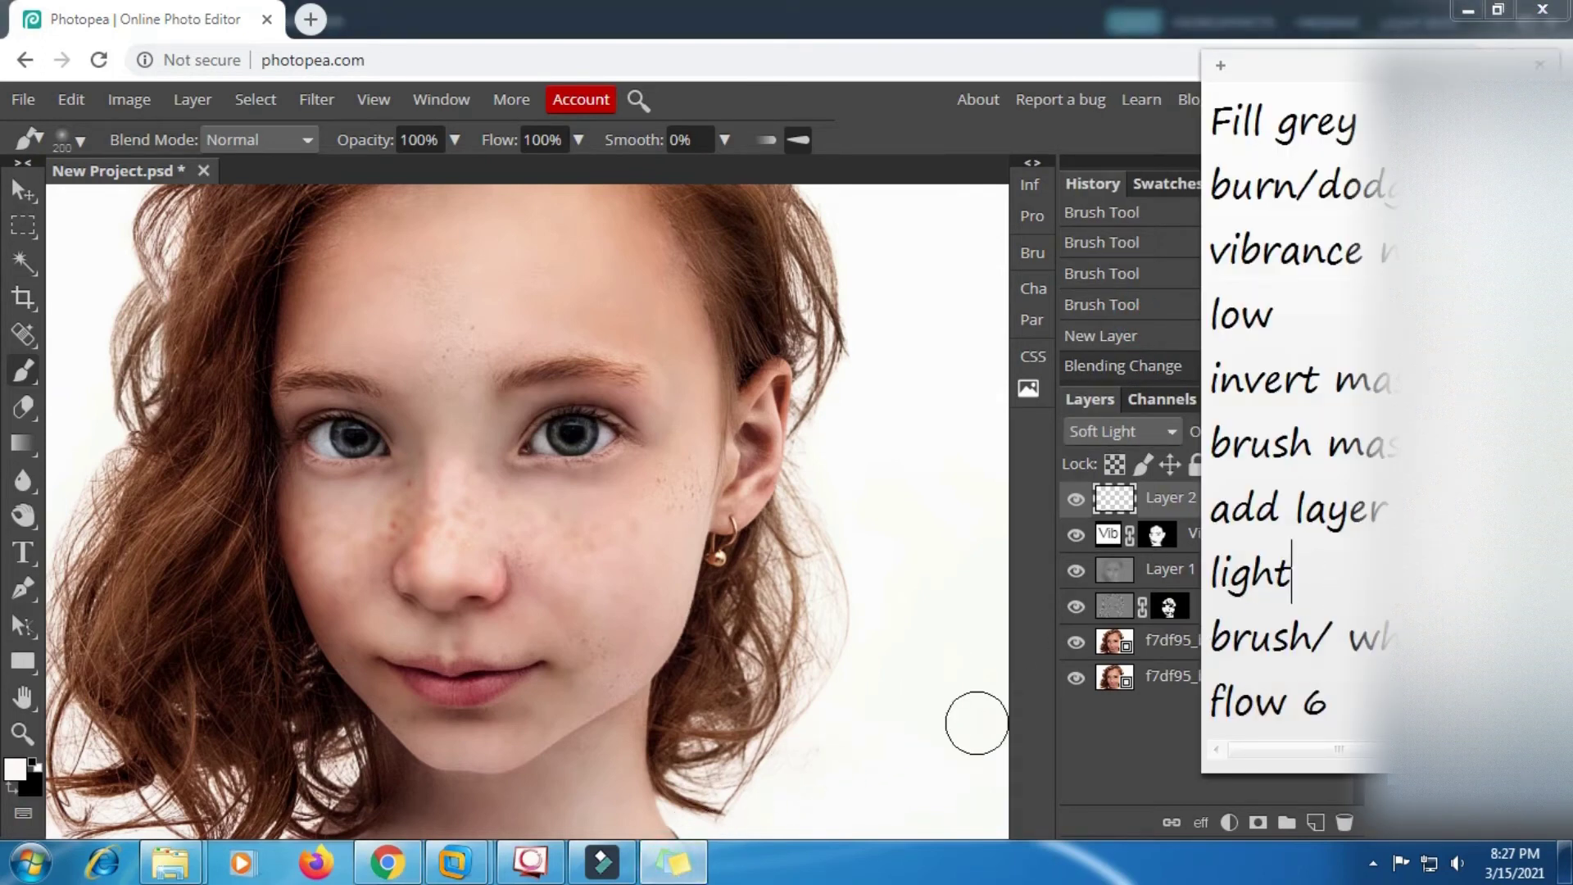
pyautogui.moveTo(1366, 702); pyautogui.dragTo(1212, 635)
pyautogui.click(1338, 708)
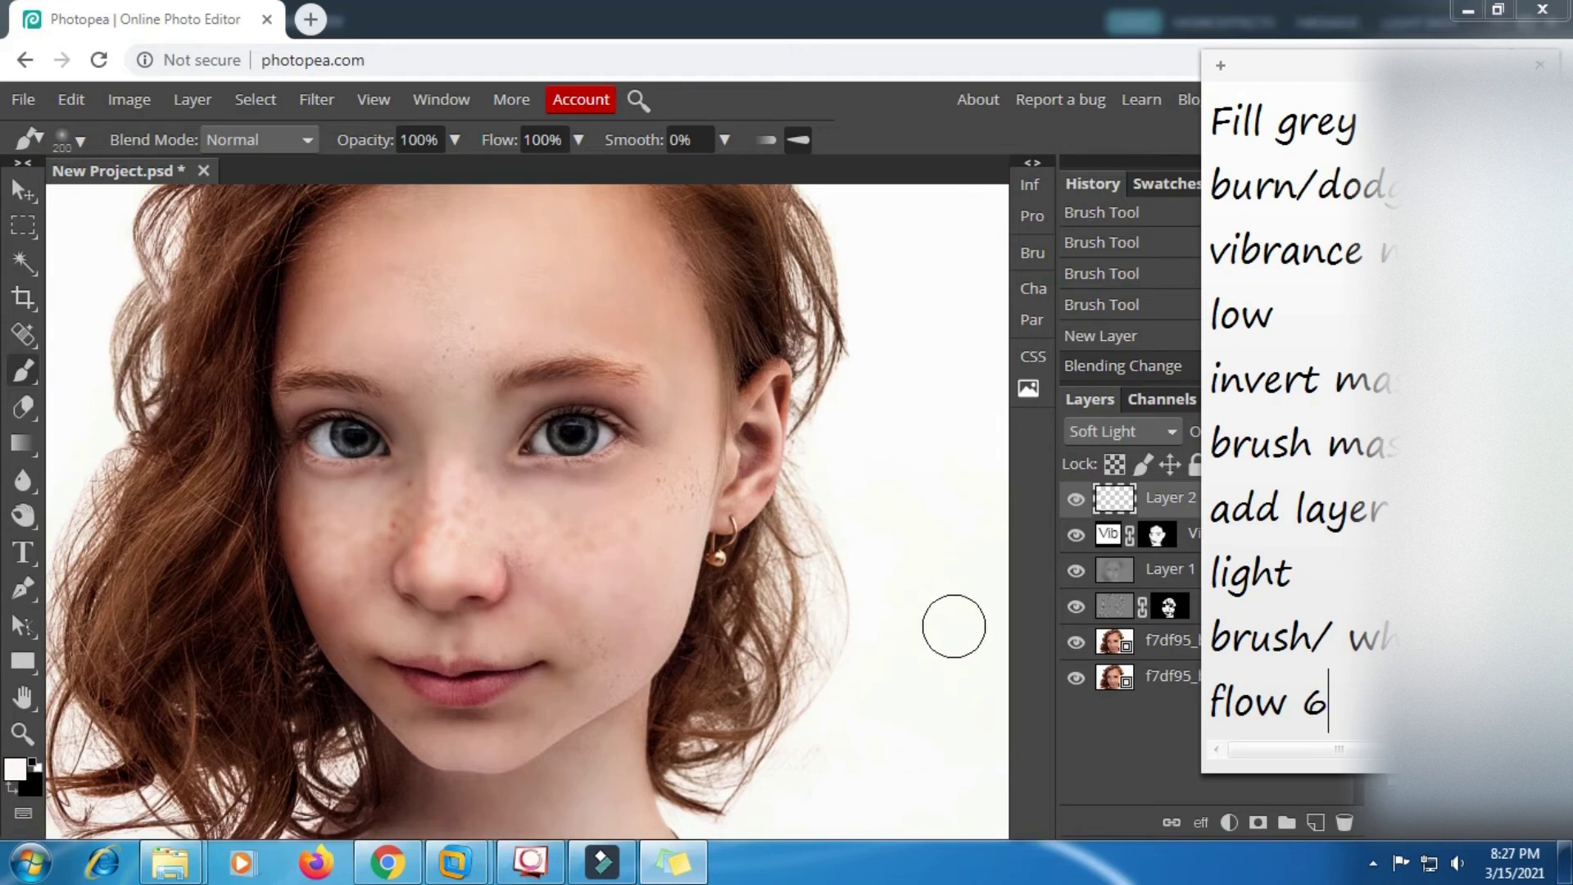
pyautogui.press('Down')
pyautogui.press('Down')
pyautogui.press('Down')
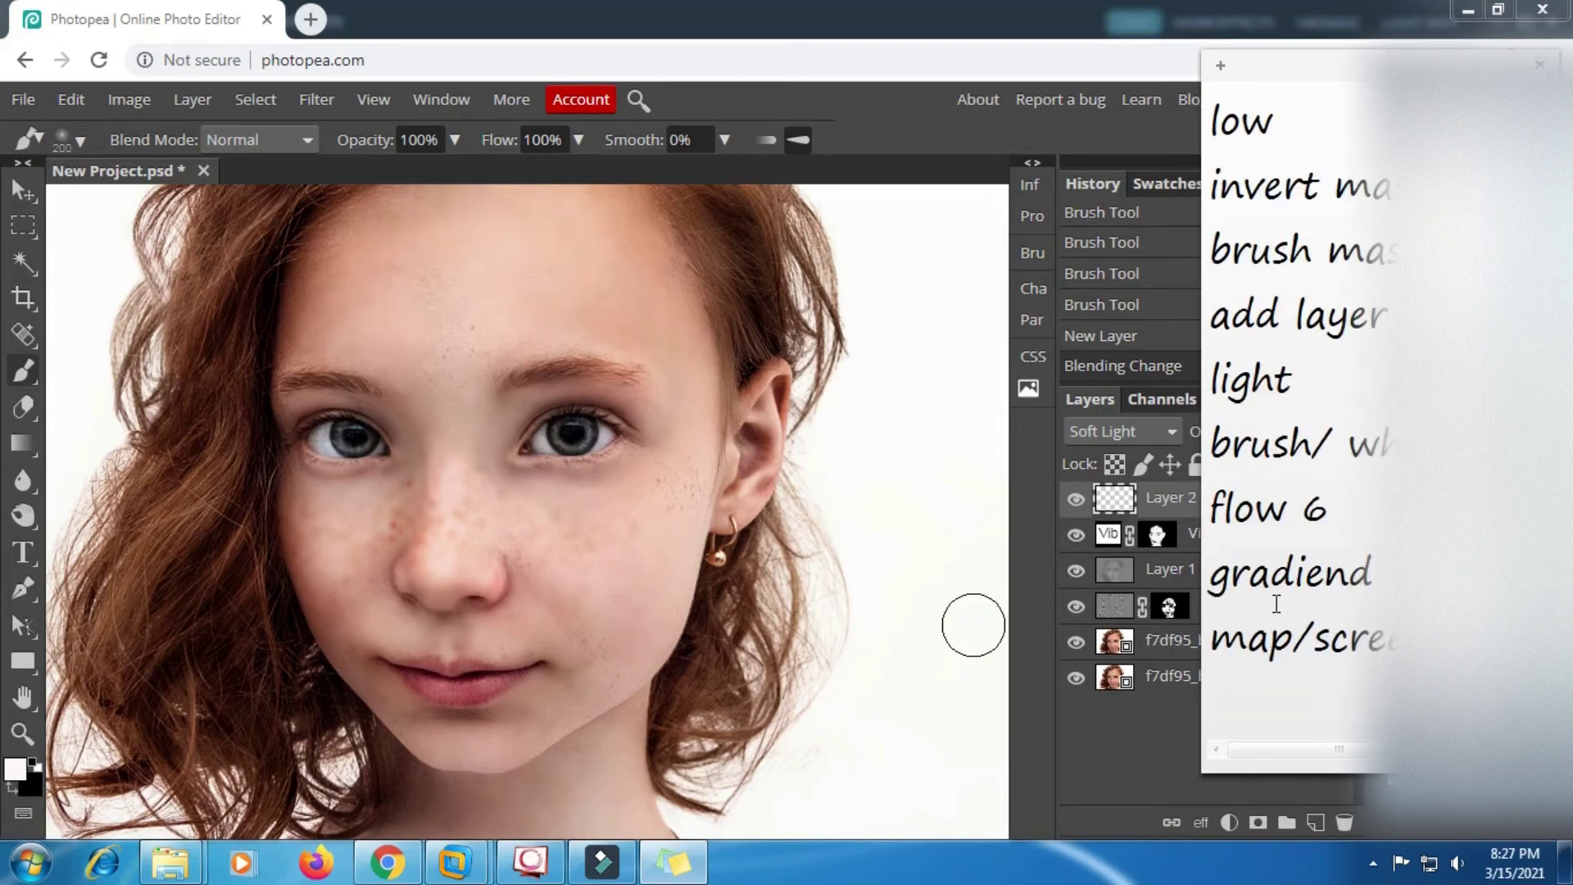
pyautogui.doubleClick(1339, 508)
pyautogui.tripleClick(1214, 442)
pyautogui.click(1347, 509)
# Set the foreground color to pure white and the brush flow to 6%.
pyautogui.click(10, 766)
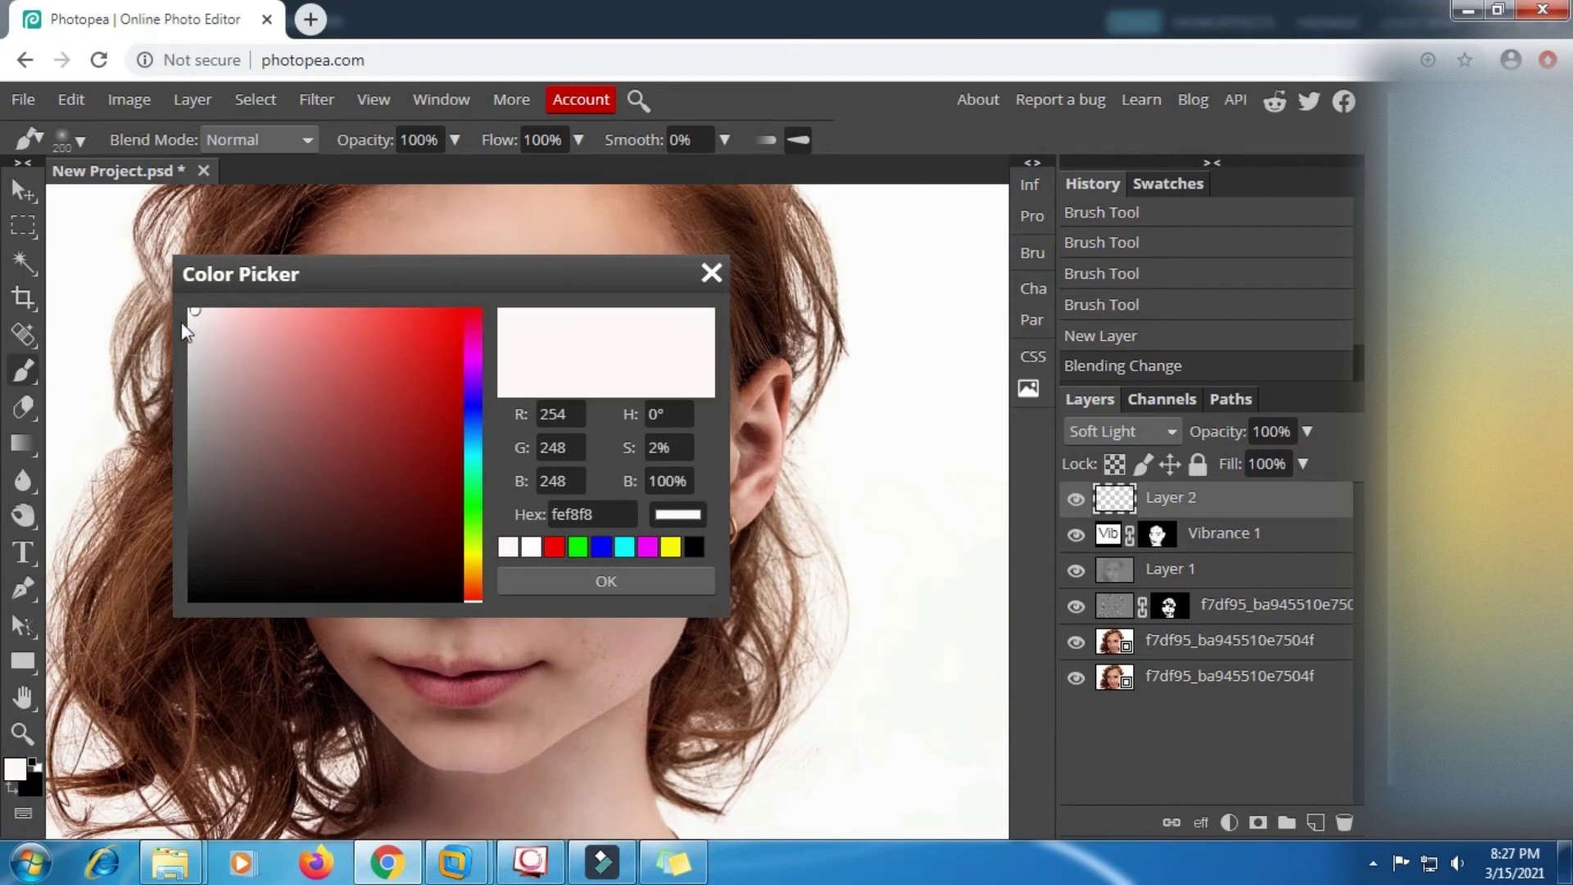
pyautogui.moveTo(194, 310); pyautogui.dragTo(188, 308)
pyautogui.click(563, 575)
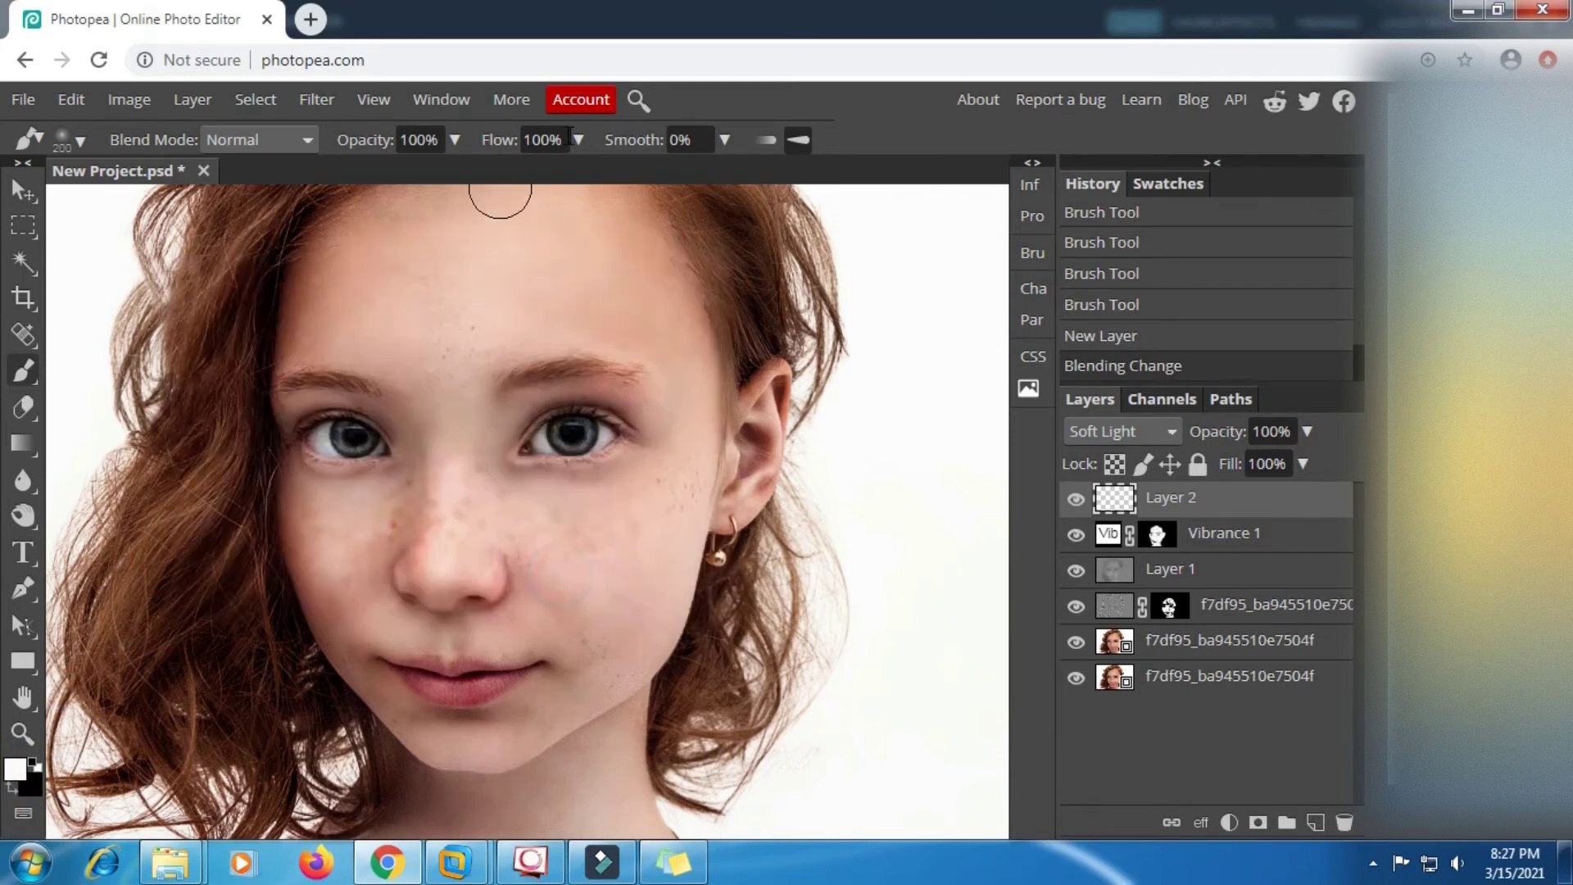
pyautogui.click(580, 141)
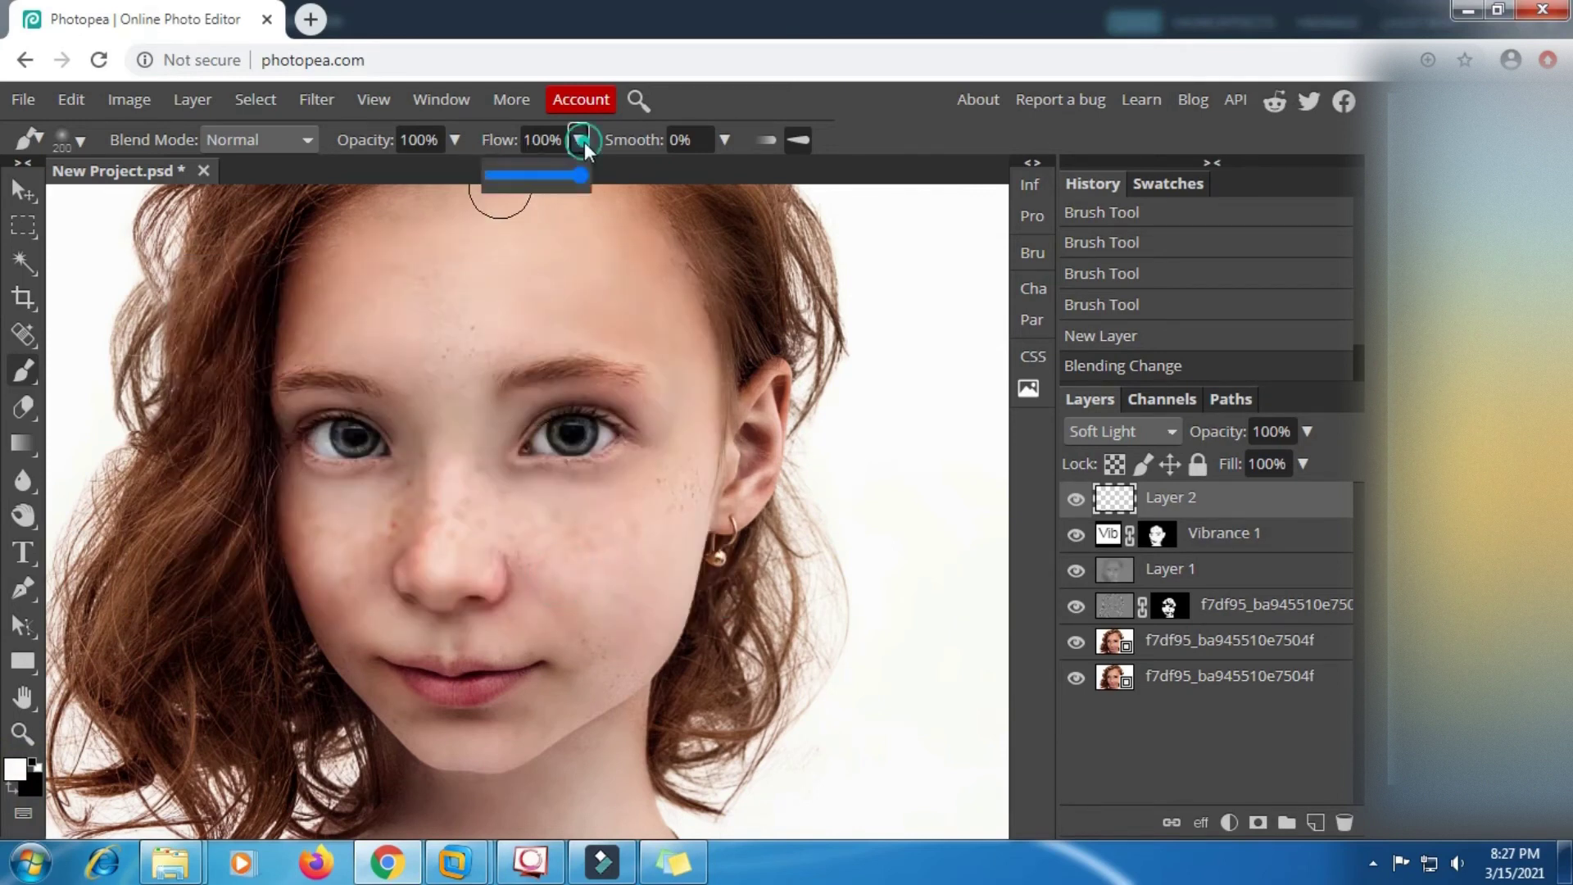
pyautogui.click(499, 174)
pyautogui.moveTo(499, 175); pyautogui.dragTo(498, 174)
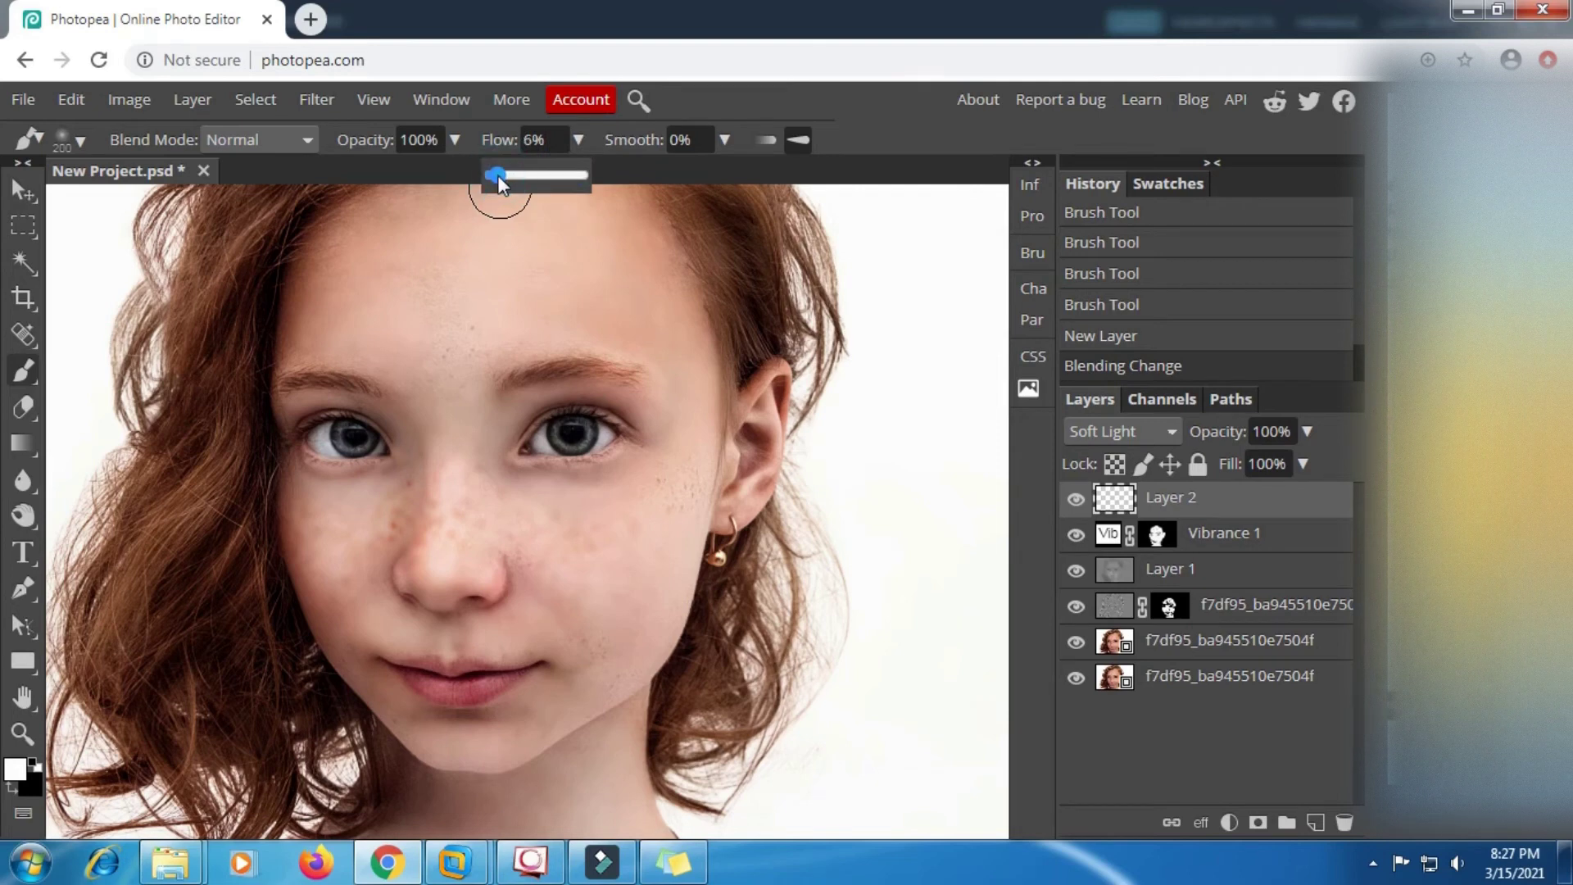
pyautogui.click(555, 135)
pyautogui.click(760, 167)
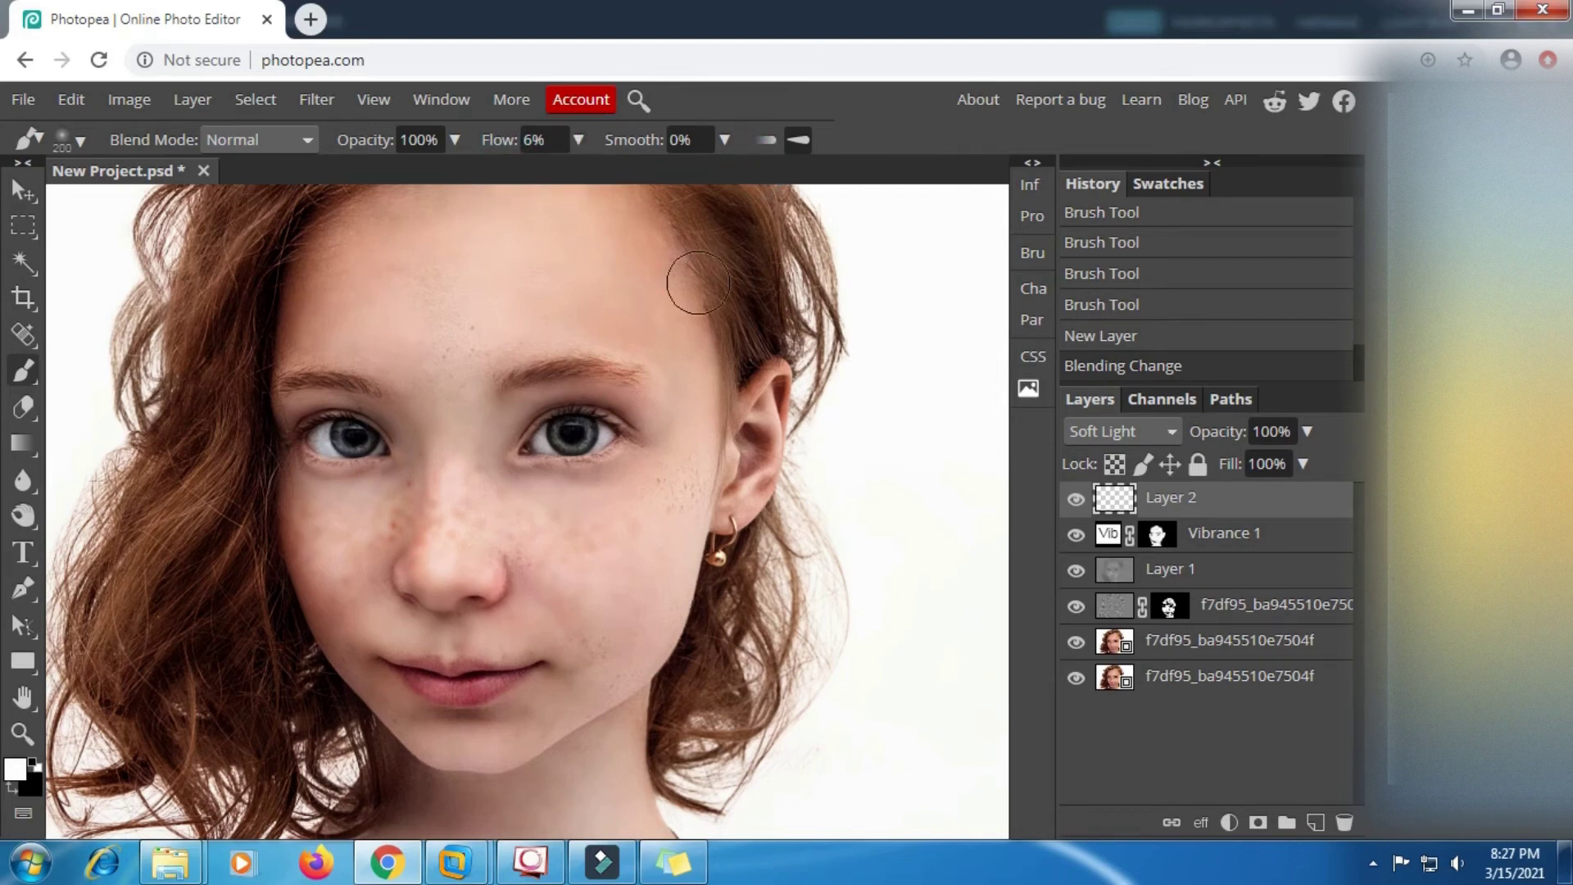
# Choose the soft round brush, set its size to 89 px and dab white highlights on the nose tip on Layer 2.
pyautogui.rightClick(585, 490)
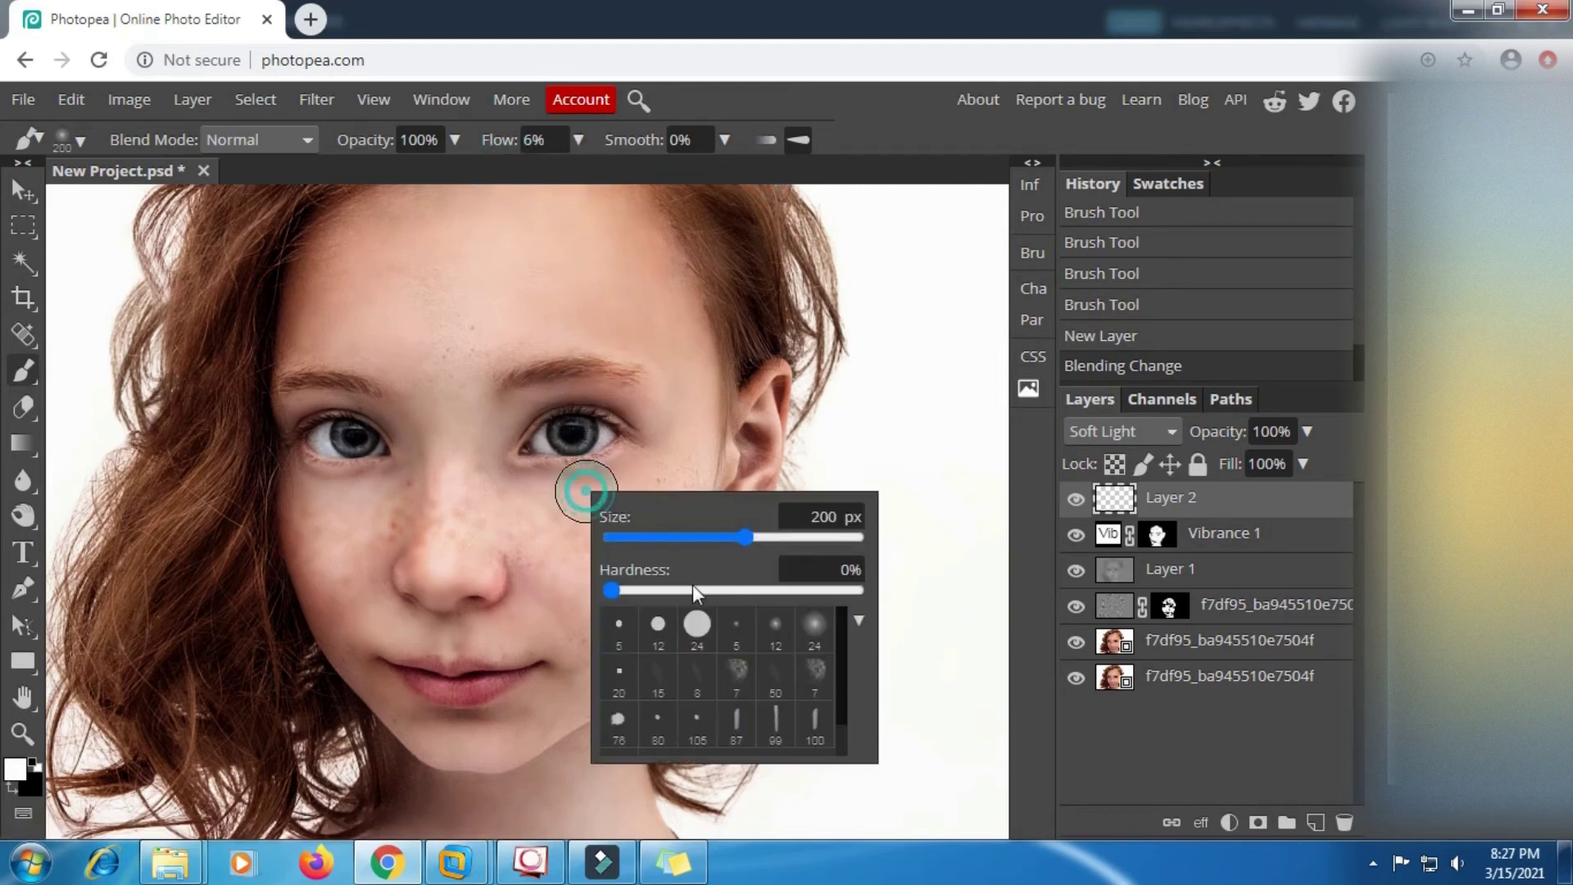
pyautogui.click(817, 631)
pyautogui.click(711, 538)
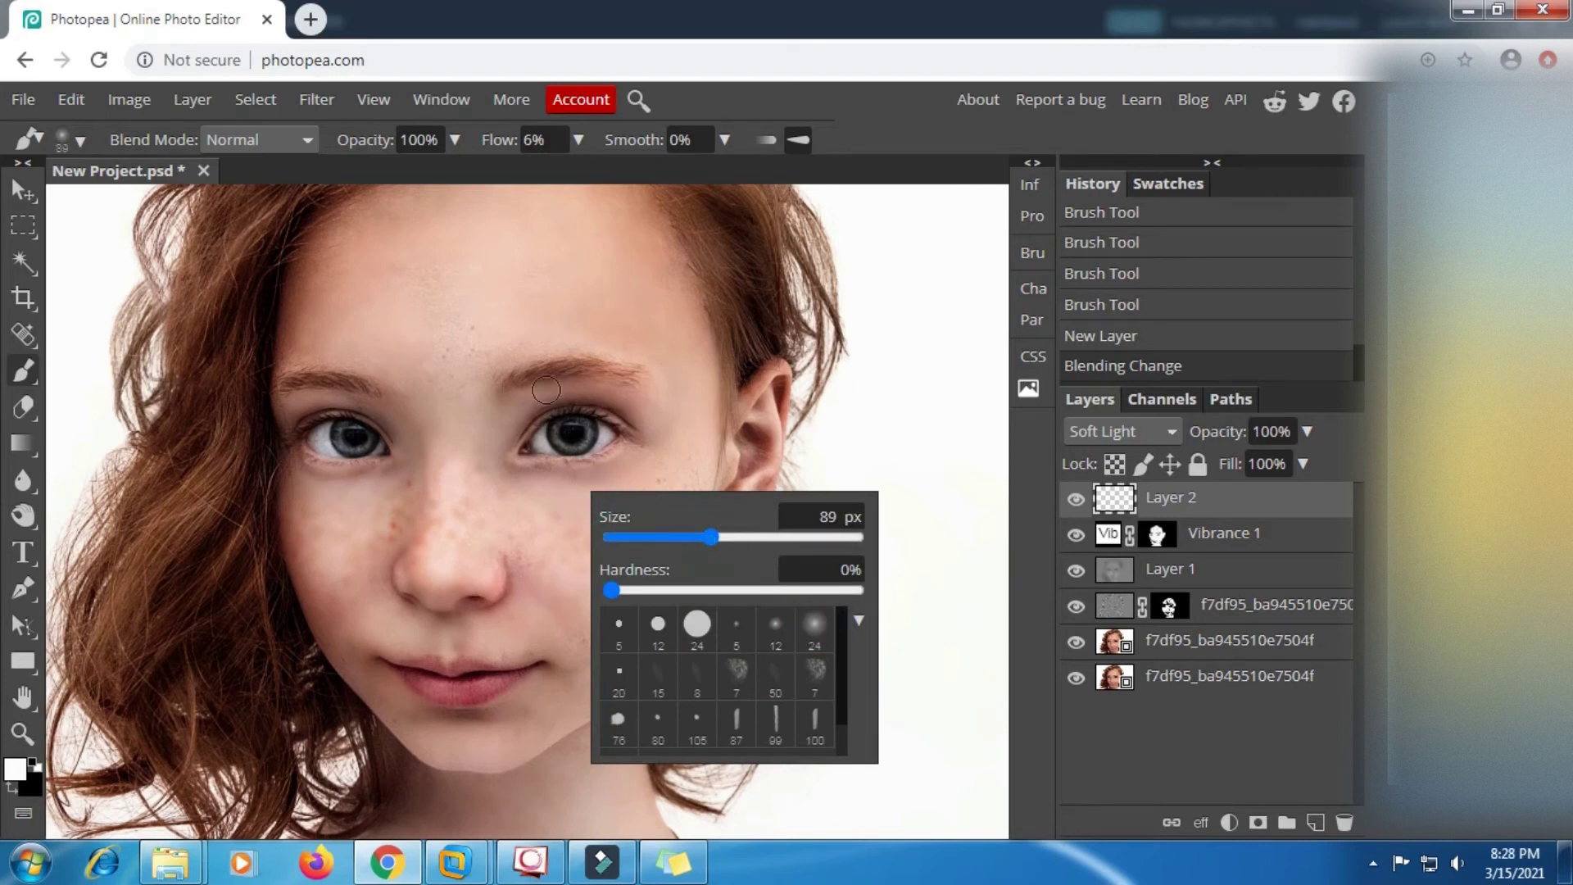
pyautogui.click(439, 569)
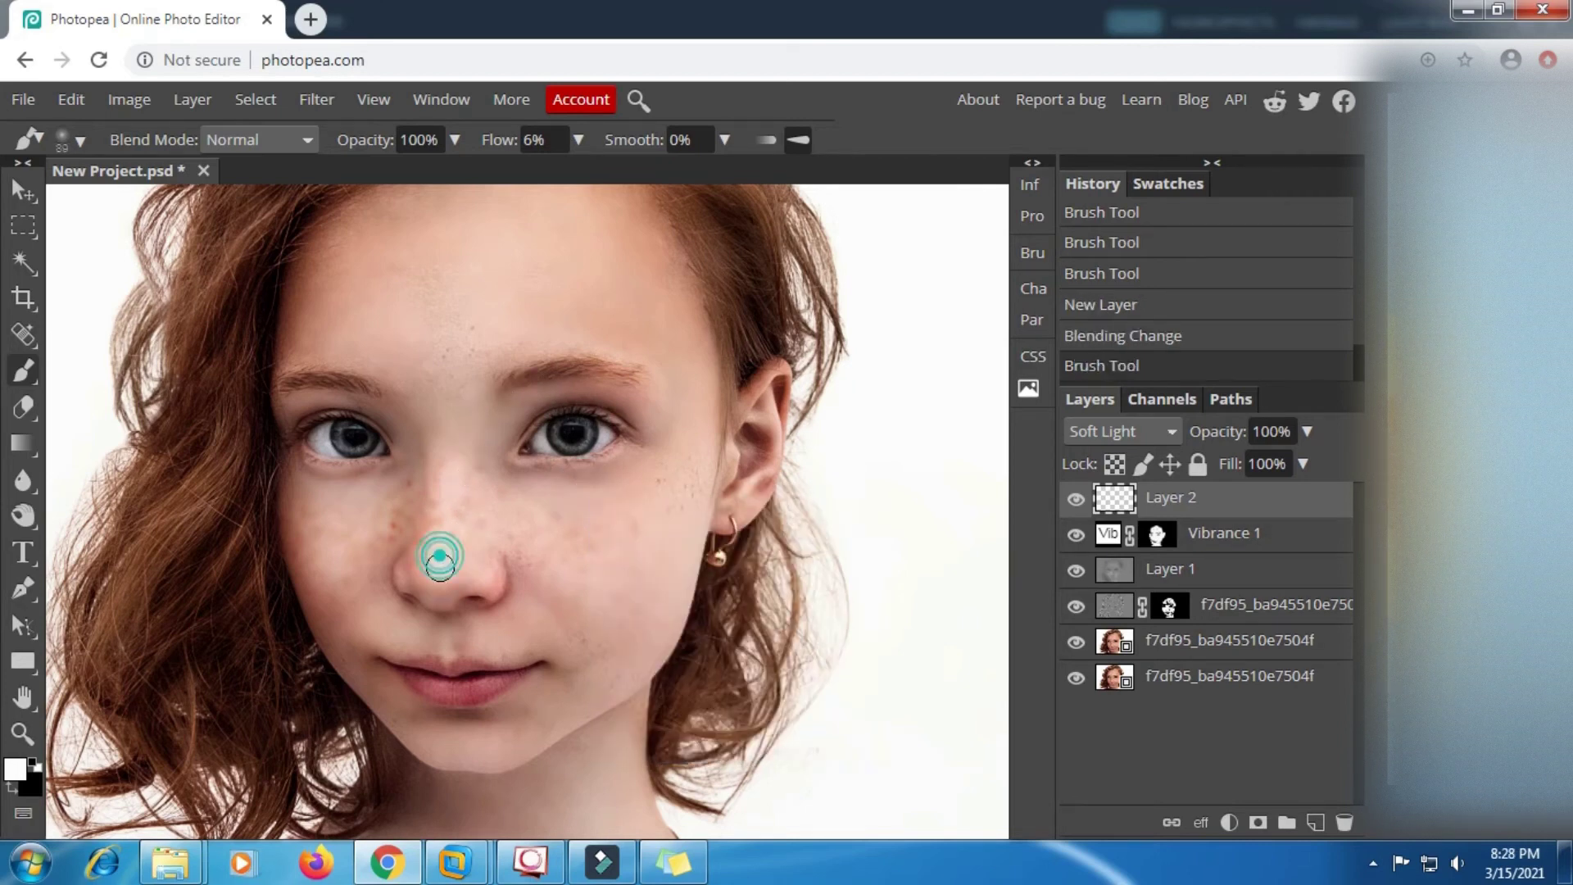
pyautogui.click(440, 558)
pyautogui.click(440, 556)
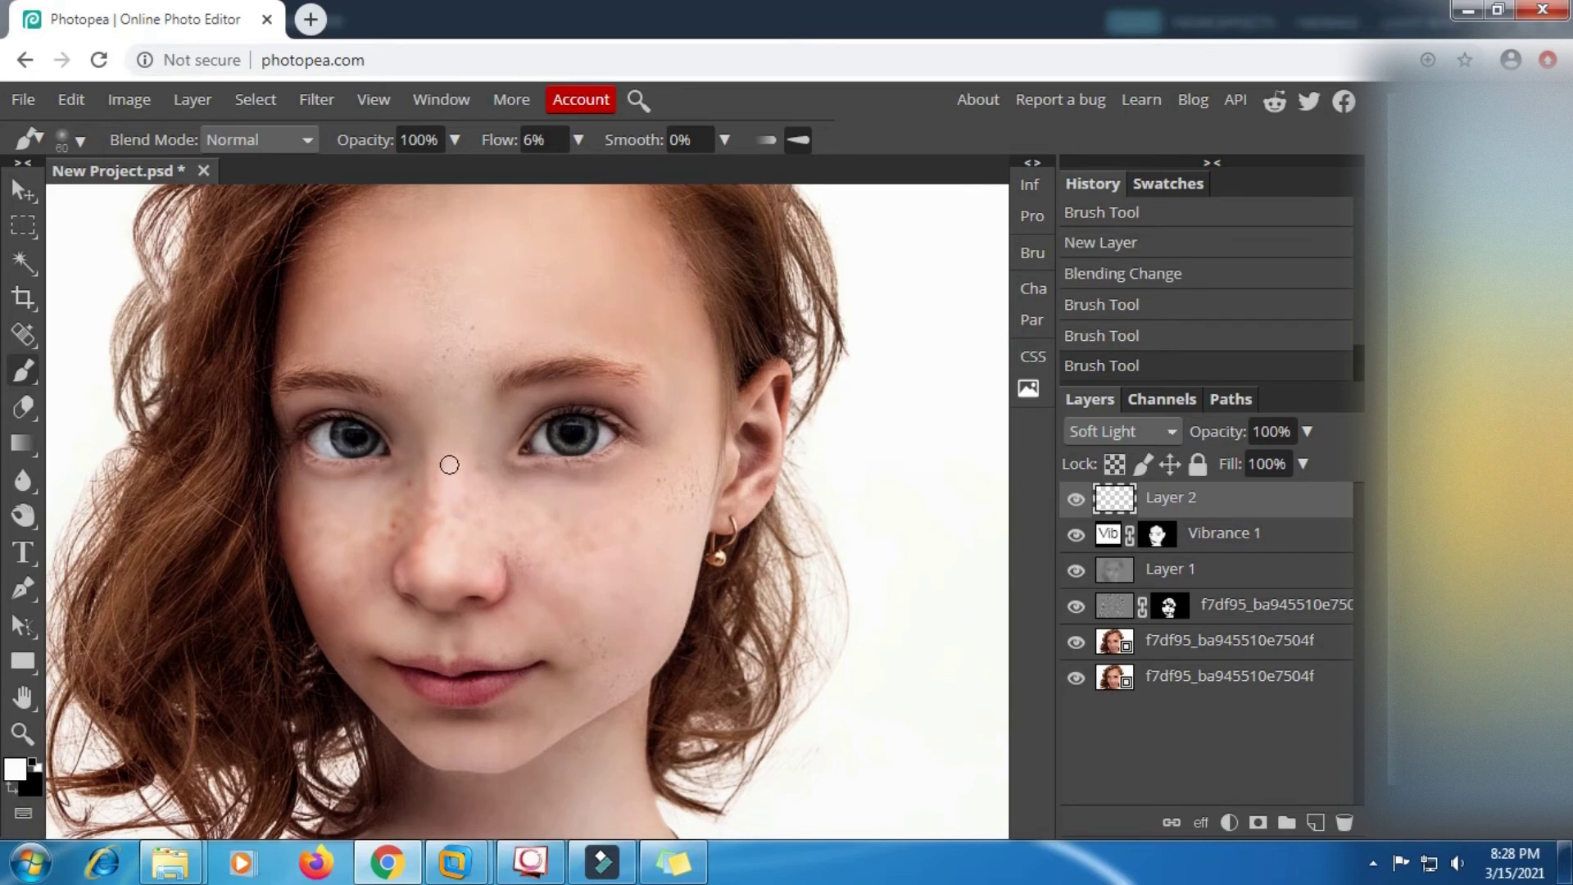
# Paint soft white highlights down the nose bridge and over the nose tip and nostril on Layer 2, adjusting the brush size.
pyautogui.moveTo(449, 464); pyautogui.dragTo(451, 516)
pyautogui.moveTo(451, 518)
pyautogui.mouseDown()
pyautogui.moveTo(441, 564)
pyautogui.moveTo(445, 493)
pyautogui.mouseUp()
pyautogui.moveTo(444, 488); pyautogui.dragTo(451, 453)
pyautogui.press(']')
pyautogui.press(']')
pyautogui.press(']')
pyautogui.moveTo(432, 576)
pyautogui.mouseDown()
pyautogui.moveTo(446, 582)
pyautogui.moveTo(439, 563)
pyautogui.mouseUp()
pyautogui.press('[')
pyautogui.click(490, 577)
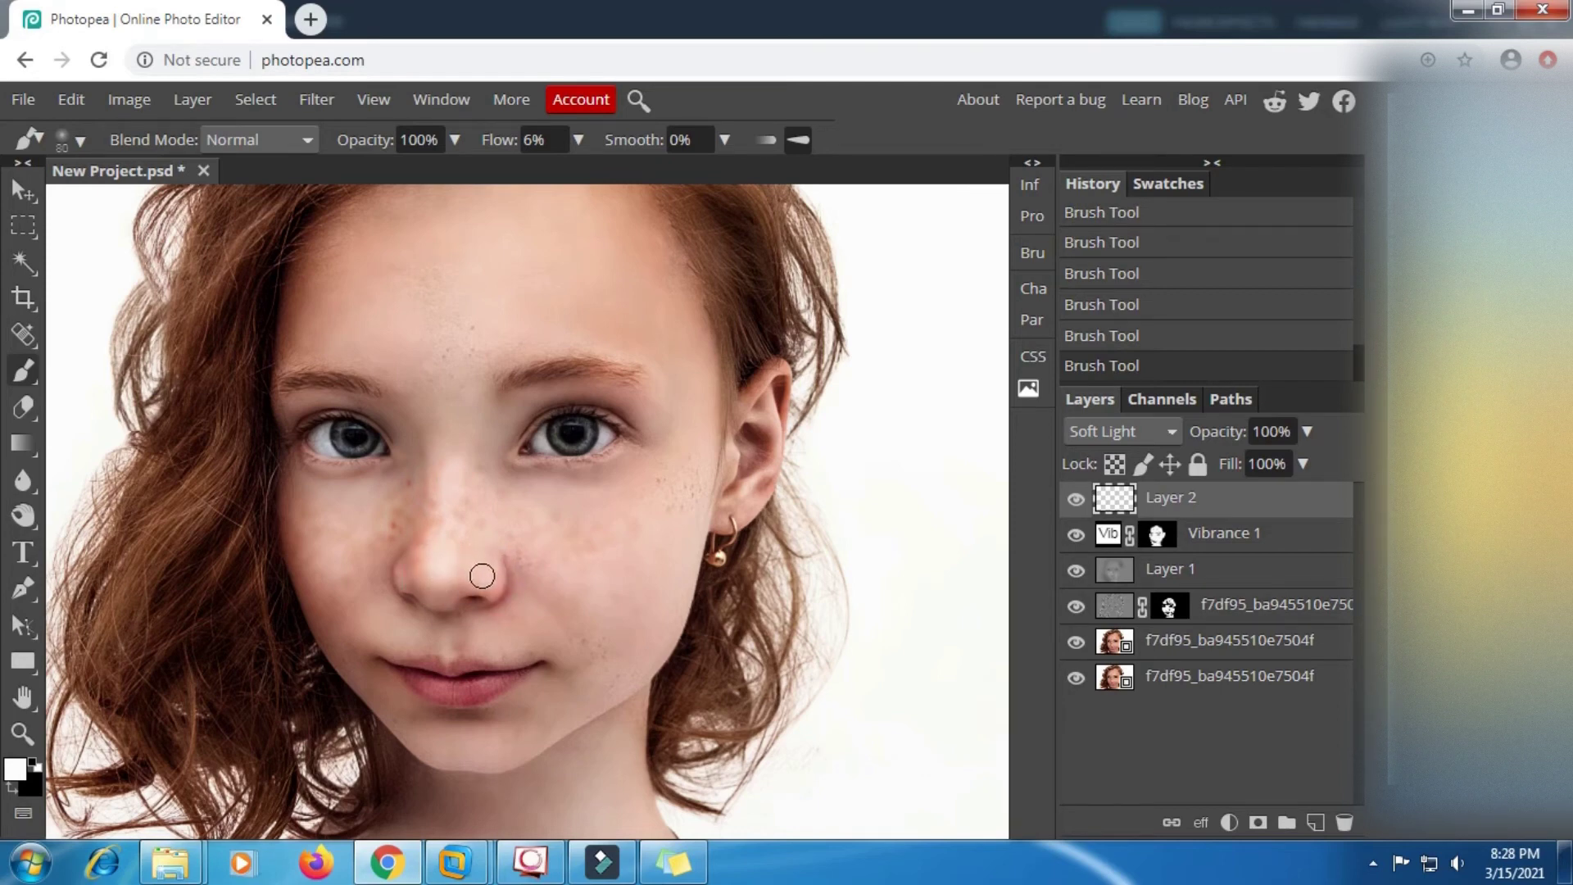
pyautogui.click(490, 565)
pyautogui.press('[')
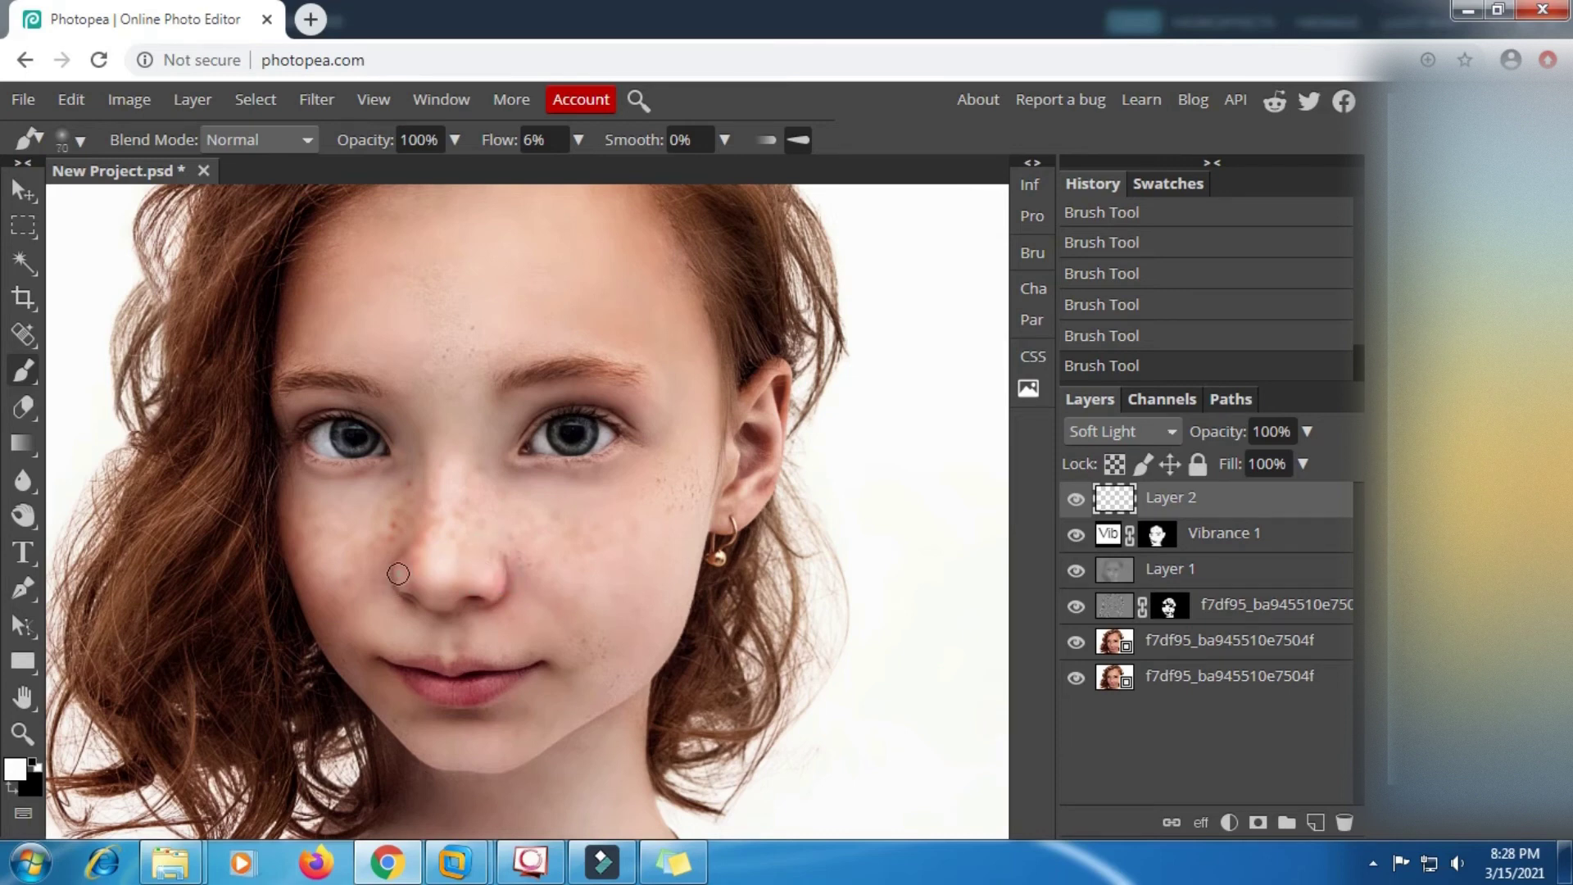
# Enlarge the brush to about 175 px and brighten both cheeks and the lower face along the jaw on Layer 2.
pyautogui.press(']')
pyautogui.press(']')
pyautogui.press(']')
pyautogui.press(']')
pyautogui.press(']')
pyautogui.press(']')
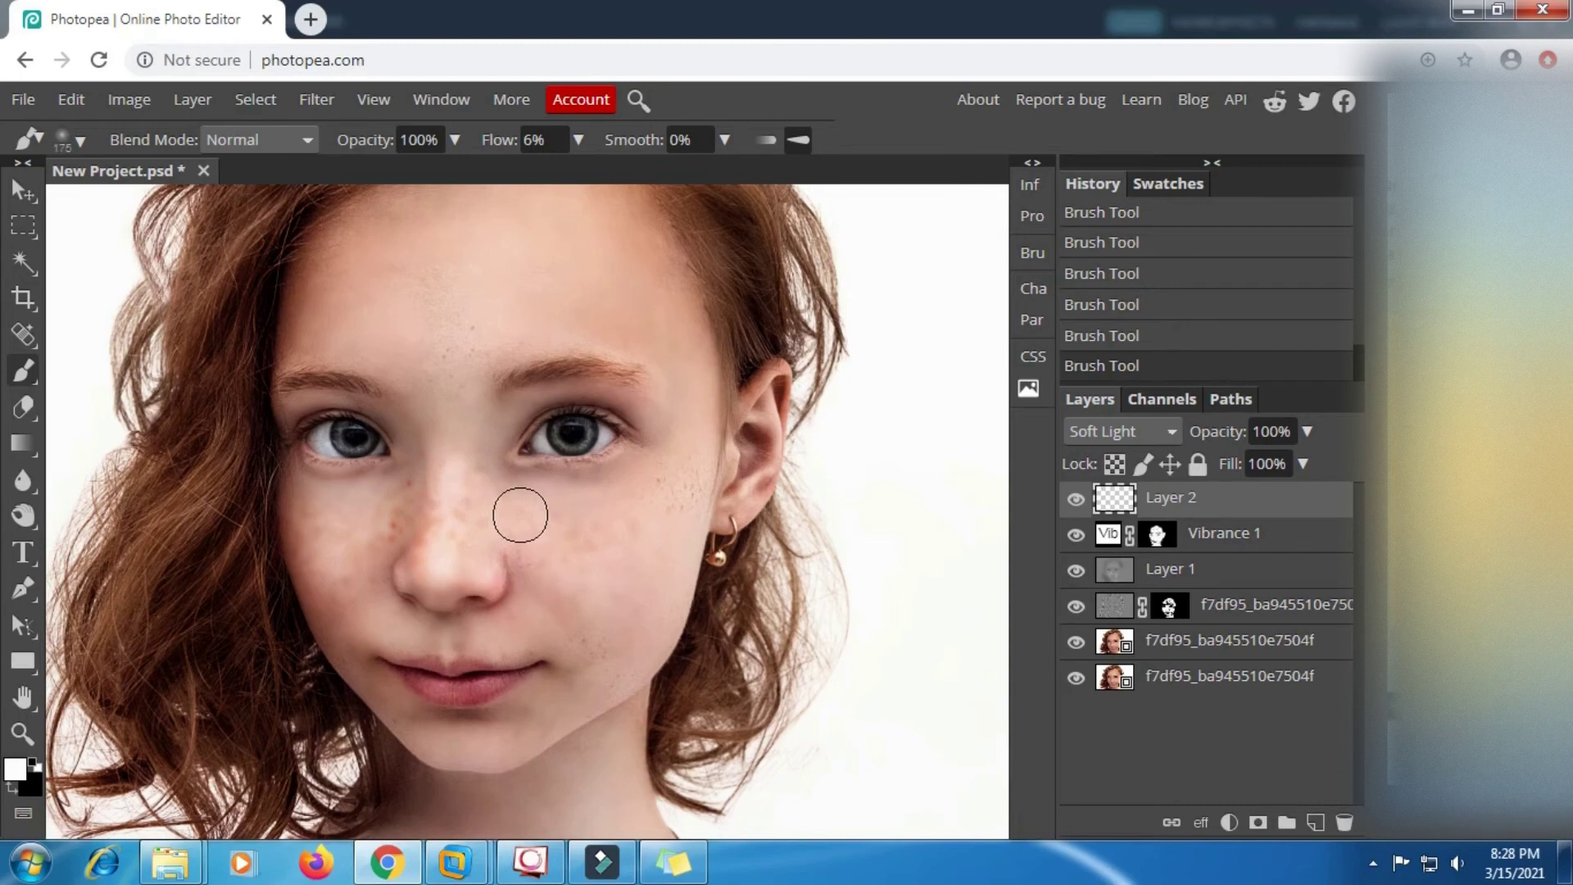
pyautogui.press('[')
pyautogui.click(534, 540)
pyautogui.click(577, 555)
pyautogui.moveTo(588, 539)
pyautogui.mouseDown()
pyautogui.moveTo(614, 596)
pyautogui.moveTo(589, 603)
pyautogui.moveTo(563, 595)
pyautogui.moveTo(570, 569)
pyautogui.moveTo(626, 527)
pyautogui.moveTo(625, 553)
pyautogui.moveTo(657, 504)
pyautogui.moveTo(612, 657)
pyautogui.moveTo(565, 621)
pyautogui.moveTo(514, 622)
pyautogui.mouseUp()
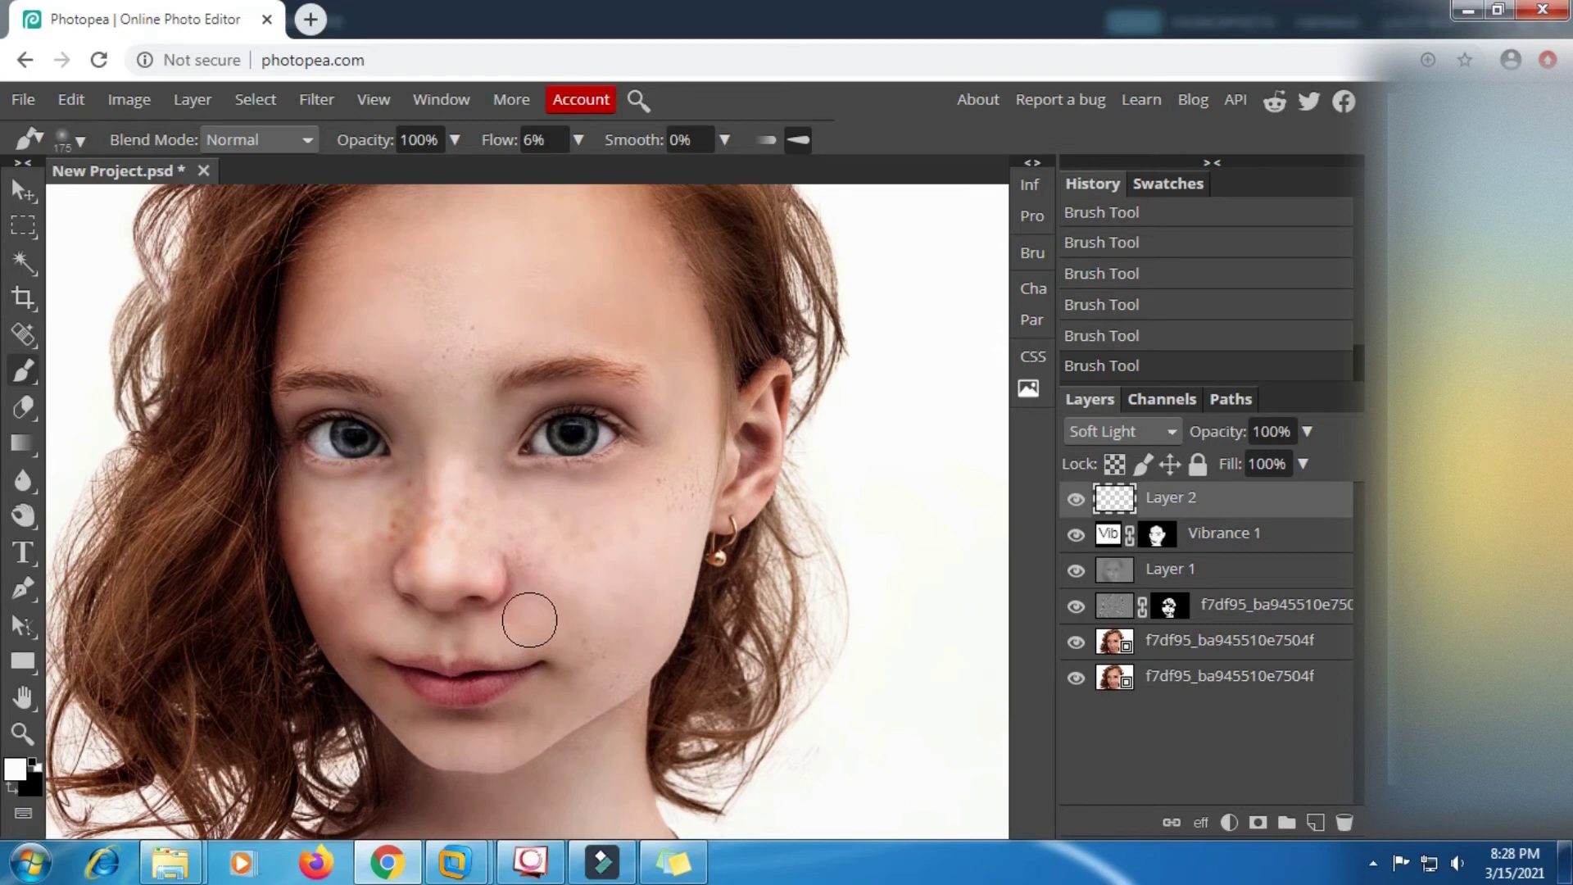
pyautogui.moveTo(336, 552)
pyautogui.mouseDown()
pyautogui.moveTo(309, 524)
pyautogui.moveTo(327, 503)
pyautogui.moveTo(366, 530)
pyautogui.moveTo(345, 548)
pyautogui.moveTo(353, 611)
pyautogui.moveTo(386, 609)
pyautogui.moveTo(357, 593)
pyautogui.mouseUp()
pyautogui.moveTo(374, 683)
pyautogui.mouseDown()
pyautogui.moveTo(391, 711)
pyautogui.moveTo(507, 738)
pyautogui.moveTo(575, 710)
pyautogui.moveTo(623, 639)
pyautogui.mouseUp()
# Enlarge the brush and paint a soft white highlight across the forehead on Layer 2.
pyautogui.press(']')
pyautogui.press(']')
pyautogui.scroll(1, 522, 324)
pyautogui.press(']')
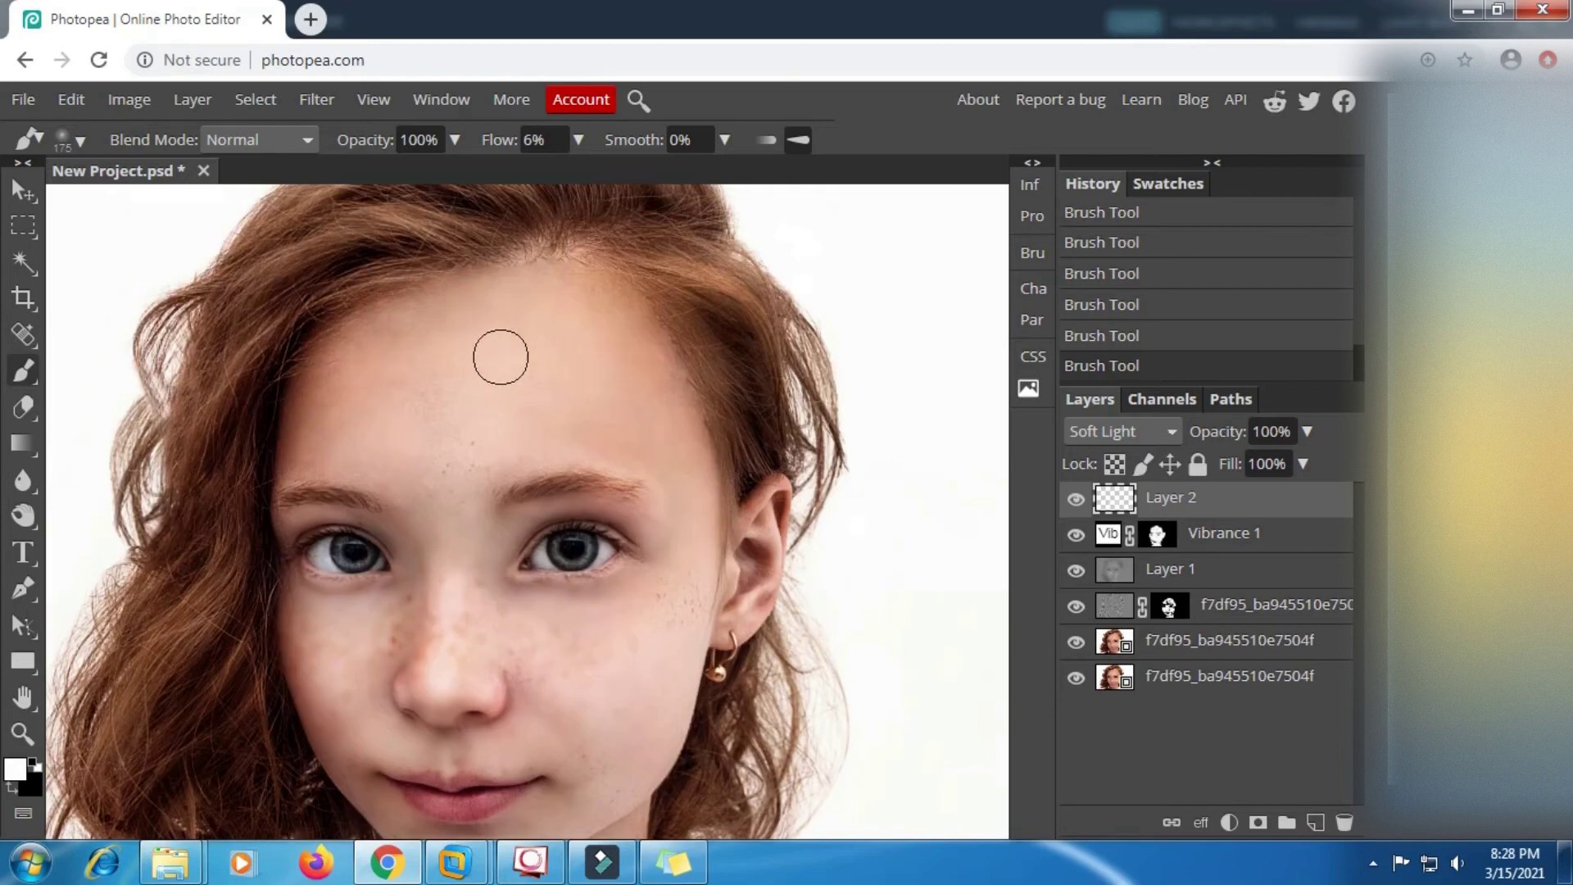
pyautogui.press(']')
pyautogui.press(']')
pyautogui.moveTo(485, 372)
pyautogui.mouseDown()
pyautogui.moveTo(417, 464)
pyautogui.moveTo(400, 387)
pyautogui.moveTo(380, 392)
pyautogui.moveTo(450, 374)
pyautogui.moveTo(547, 366)
pyautogui.moveTo(602, 426)
pyautogui.moveTo(579, 314)
pyautogui.moveTo(656, 463)
pyautogui.mouseUp()
# Reduce the brush to 80 px and brighten the ear-side upper eyelid and both eyes on Layer 2.
pyautogui.press('[')
pyautogui.press('[')
pyautogui.press('[')
pyautogui.press('[')
pyautogui.moveTo(604, 511); pyautogui.dragTo(565, 508)
pyautogui.click(601, 546)
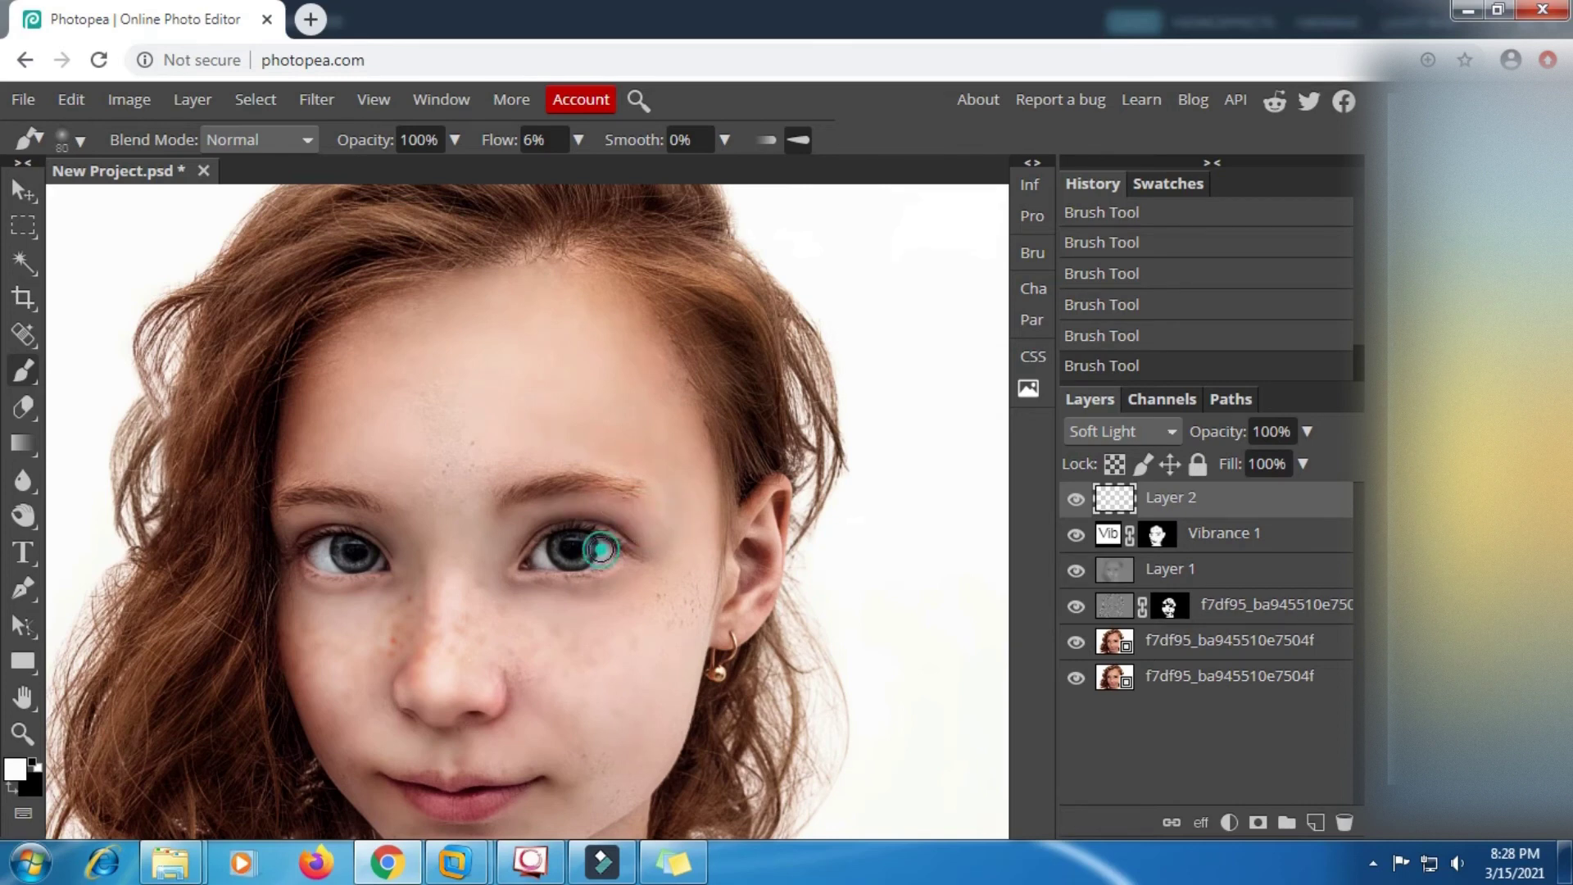
pyautogui.moveTo(535, 567); pyautogui.dragTo(563, 560)
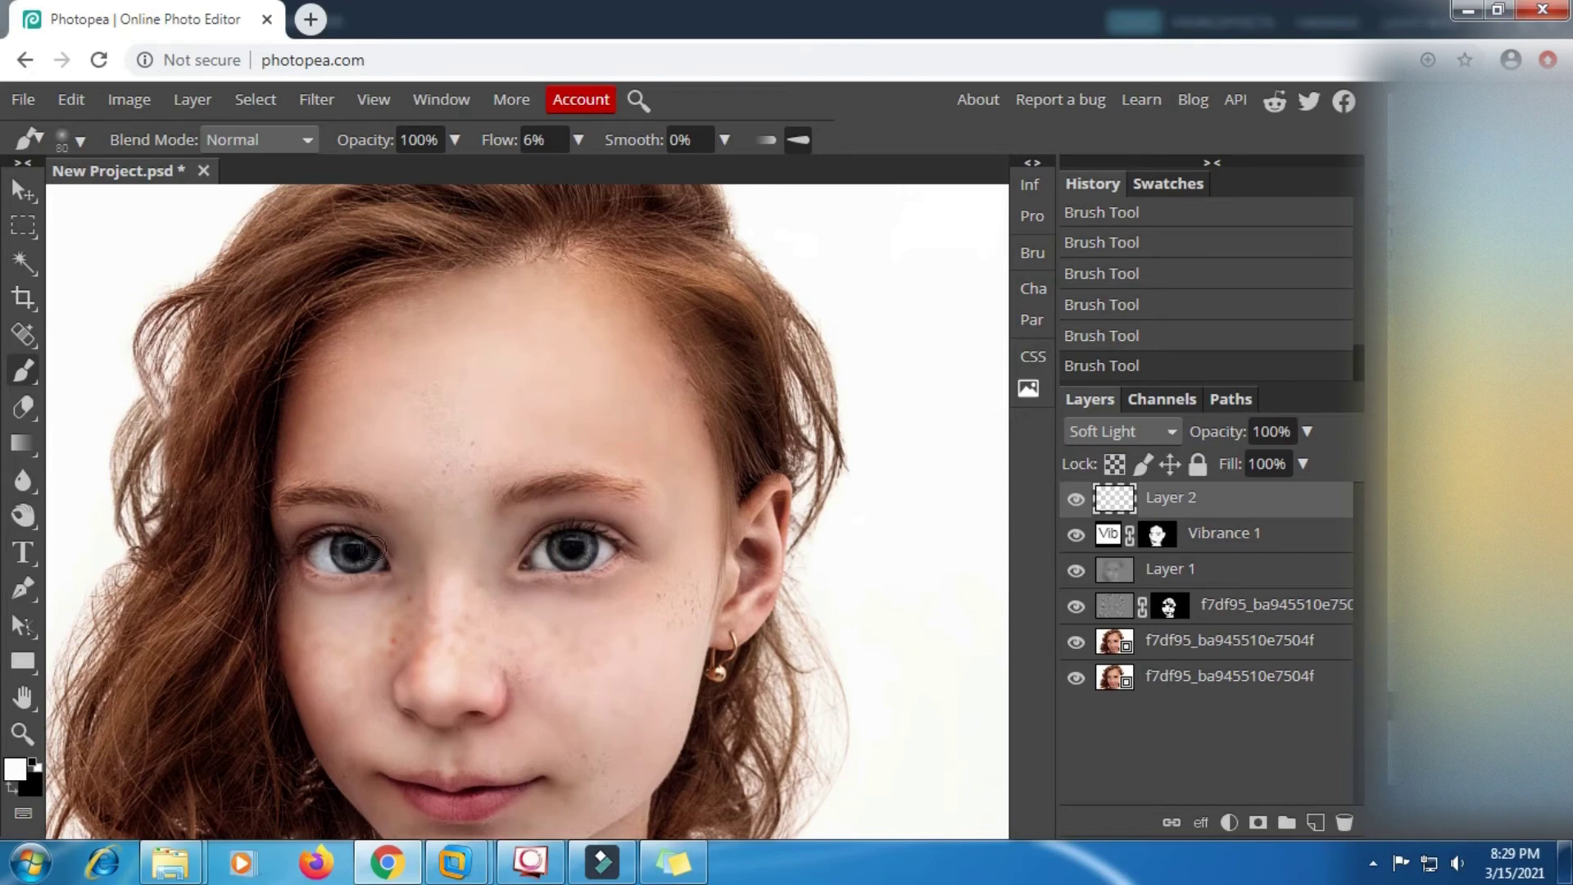
pyautogui.moveTo(333, 548); pyautogui.dragTo(331, 568)
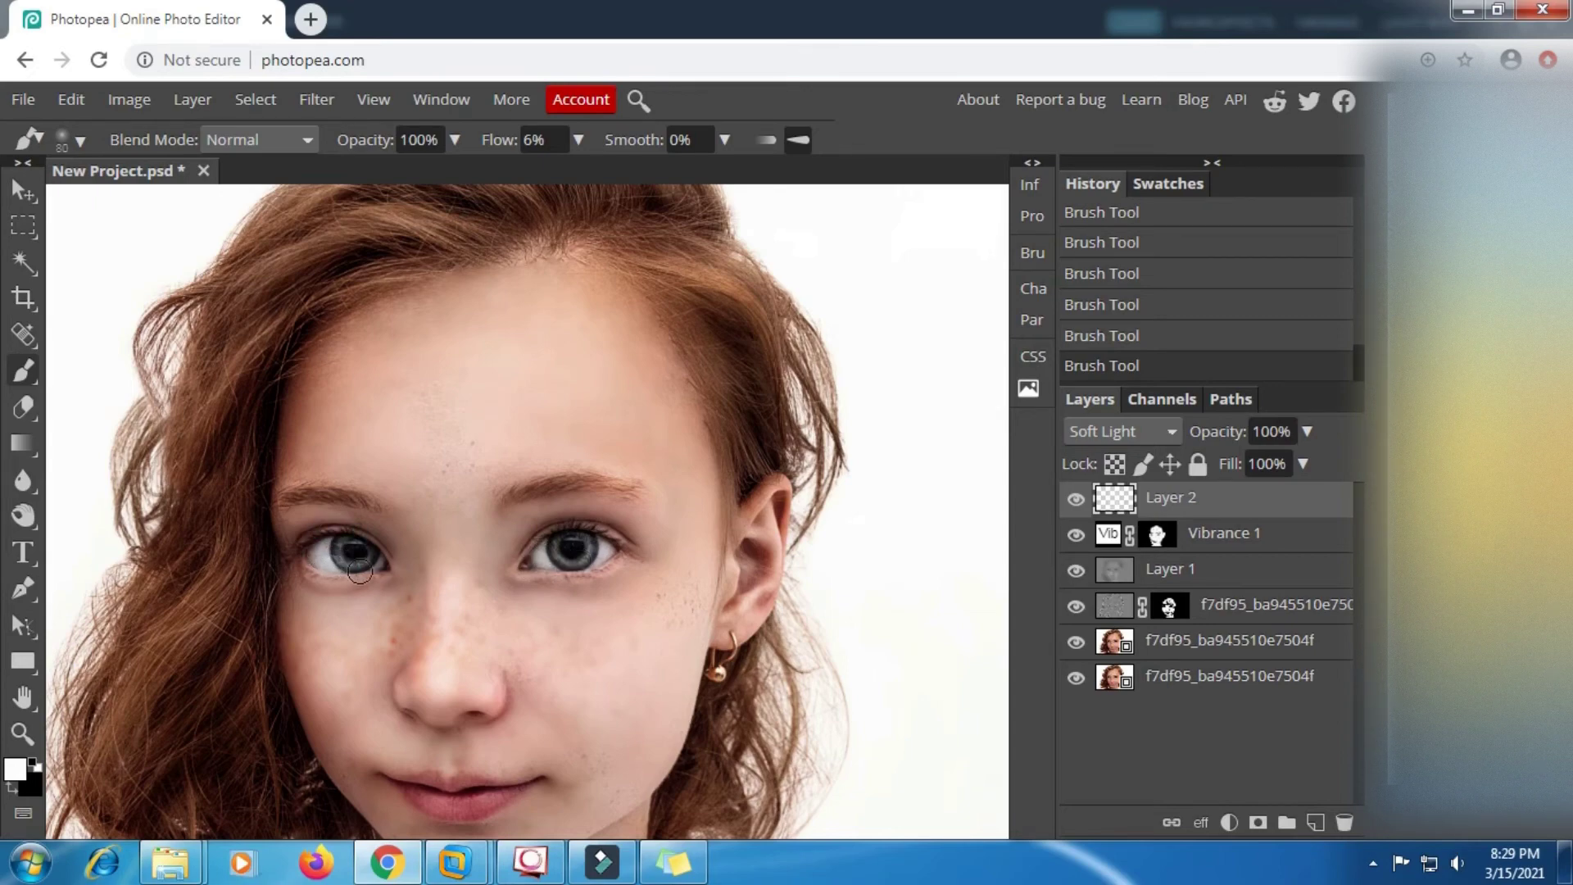
# Highlight the upper lip and the skin above it with a 70 px brush, and dab beside the nose bridge with a larger one.
pyautogui.scroll(-2, 414, 553)
pyautogui.press('[')
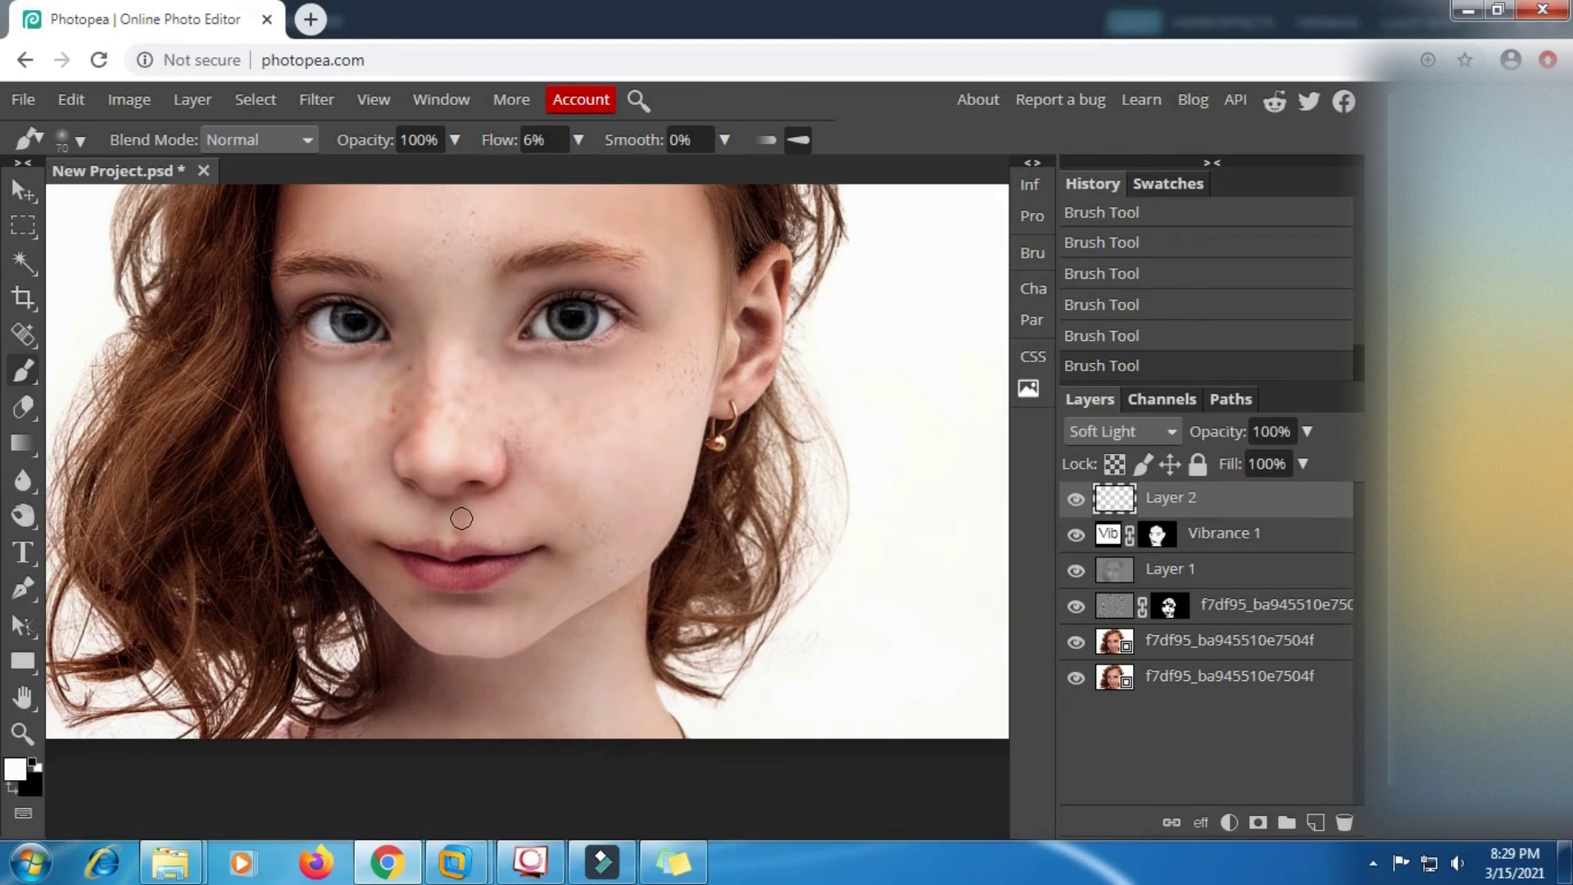
pyautogui.moveTo(445, 539); pyautogui.dragTo(443, 533)
pyautogui.click(404, 513)
pyautogui.press(']')
pyautogui.press(']')
pyautogui.press(']')
pyautogui.click(417, 391)
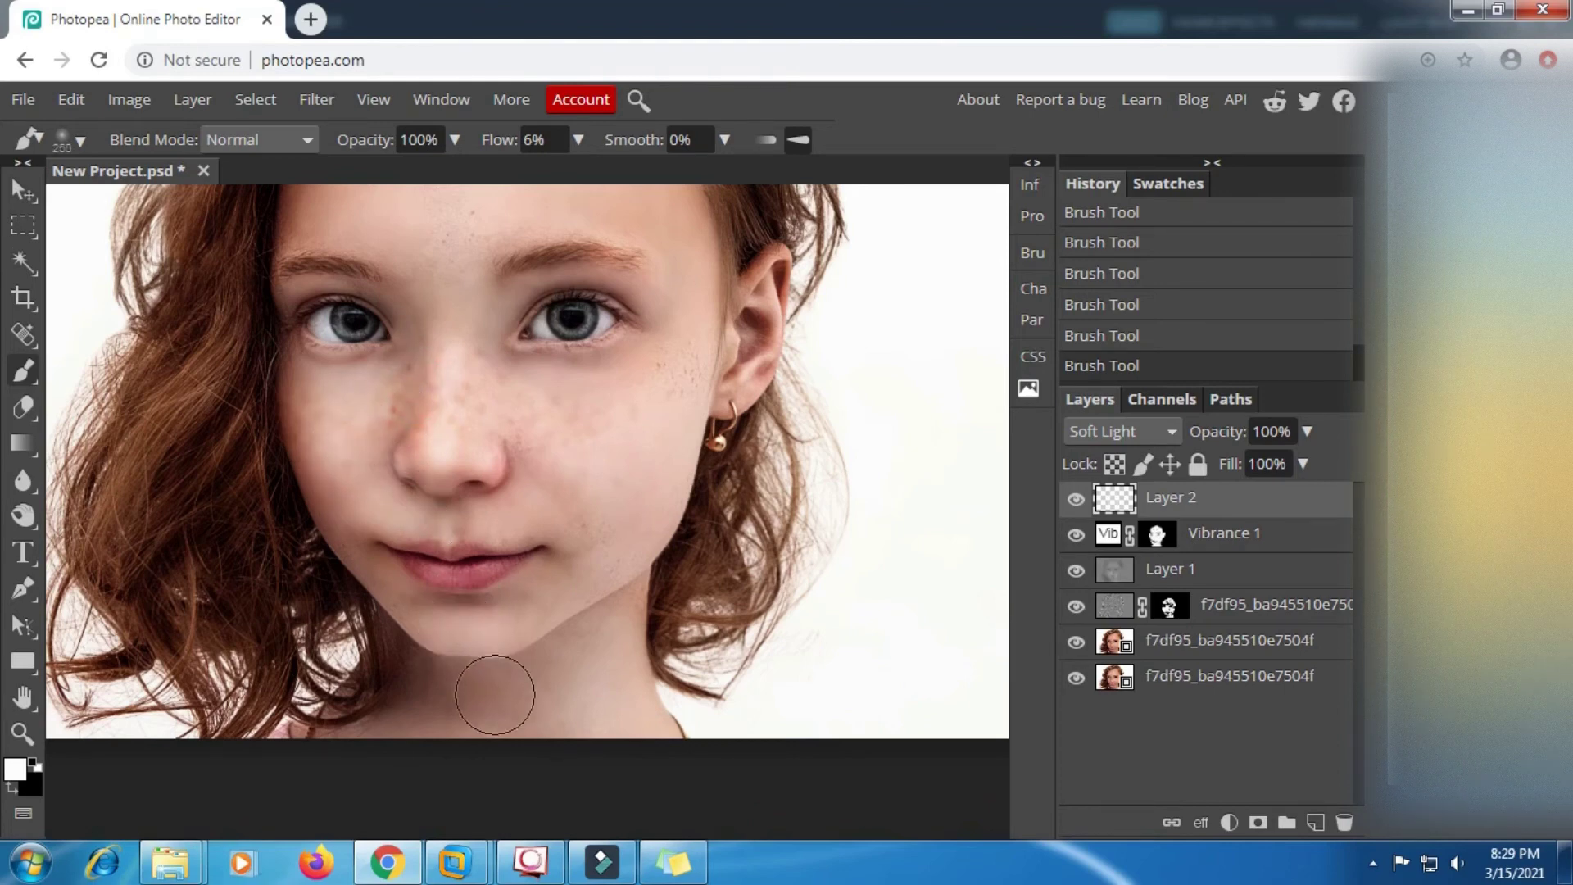
# Brighten the neck below the chin with a soft white stroke on Layer 2, and reduce the brush to 175 px.
pyautogui.moveTo(495, 695)
pyautogui.mouseDown()
pyautogui.moveTo(568, 657)
pyautogui.moveTo(608, 743)
pyautogui.moveTo(428, 721)
pyautogui.mouseUp()
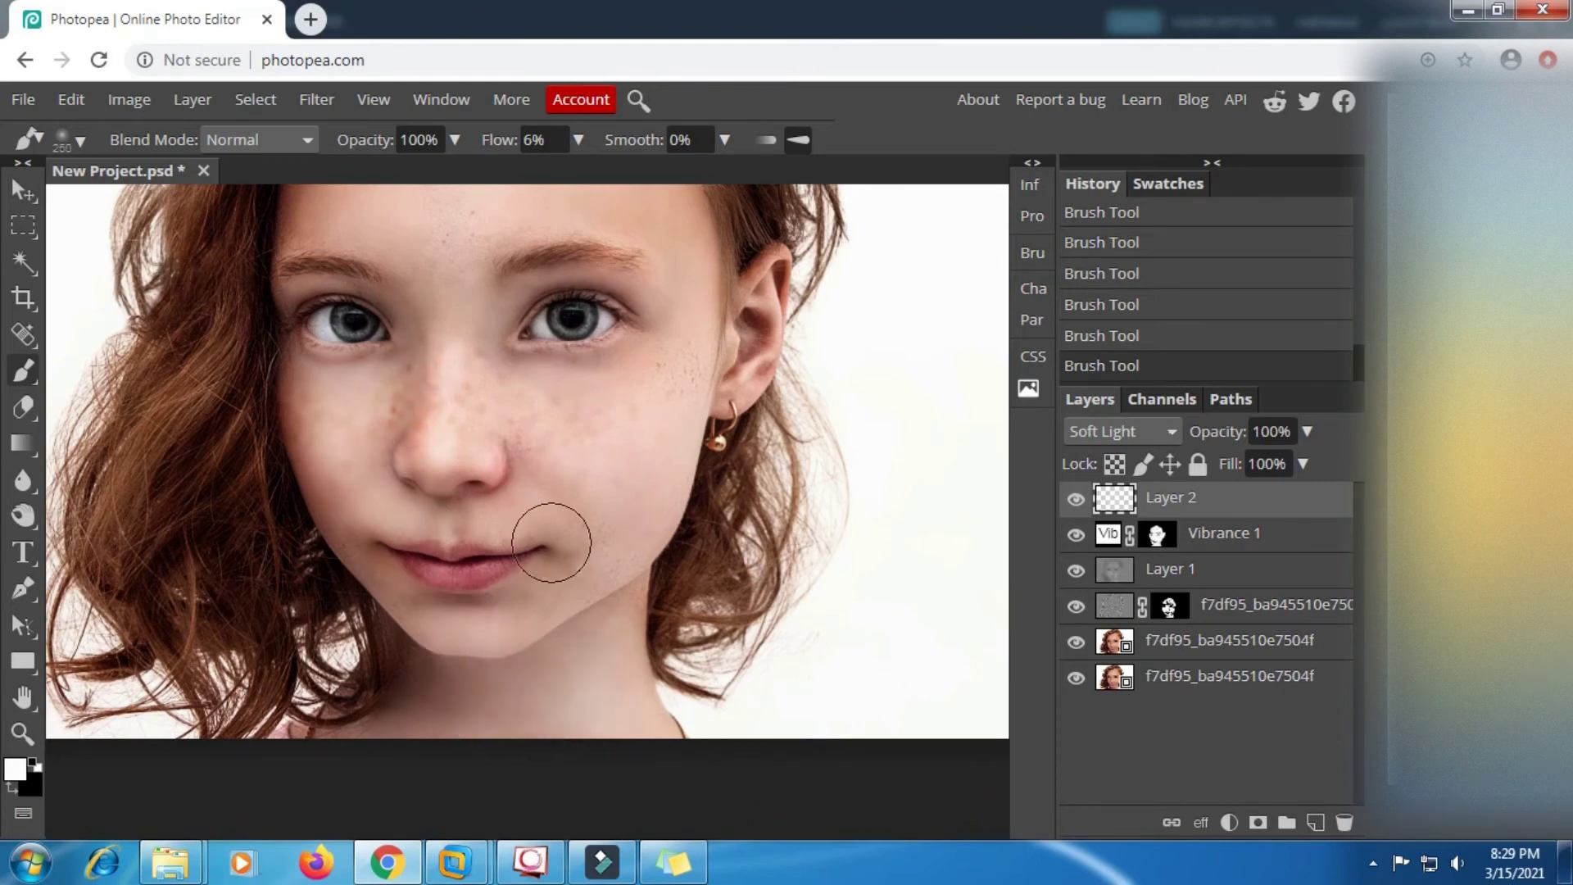
pyautogui.press('[')
pyautogui.press('[')
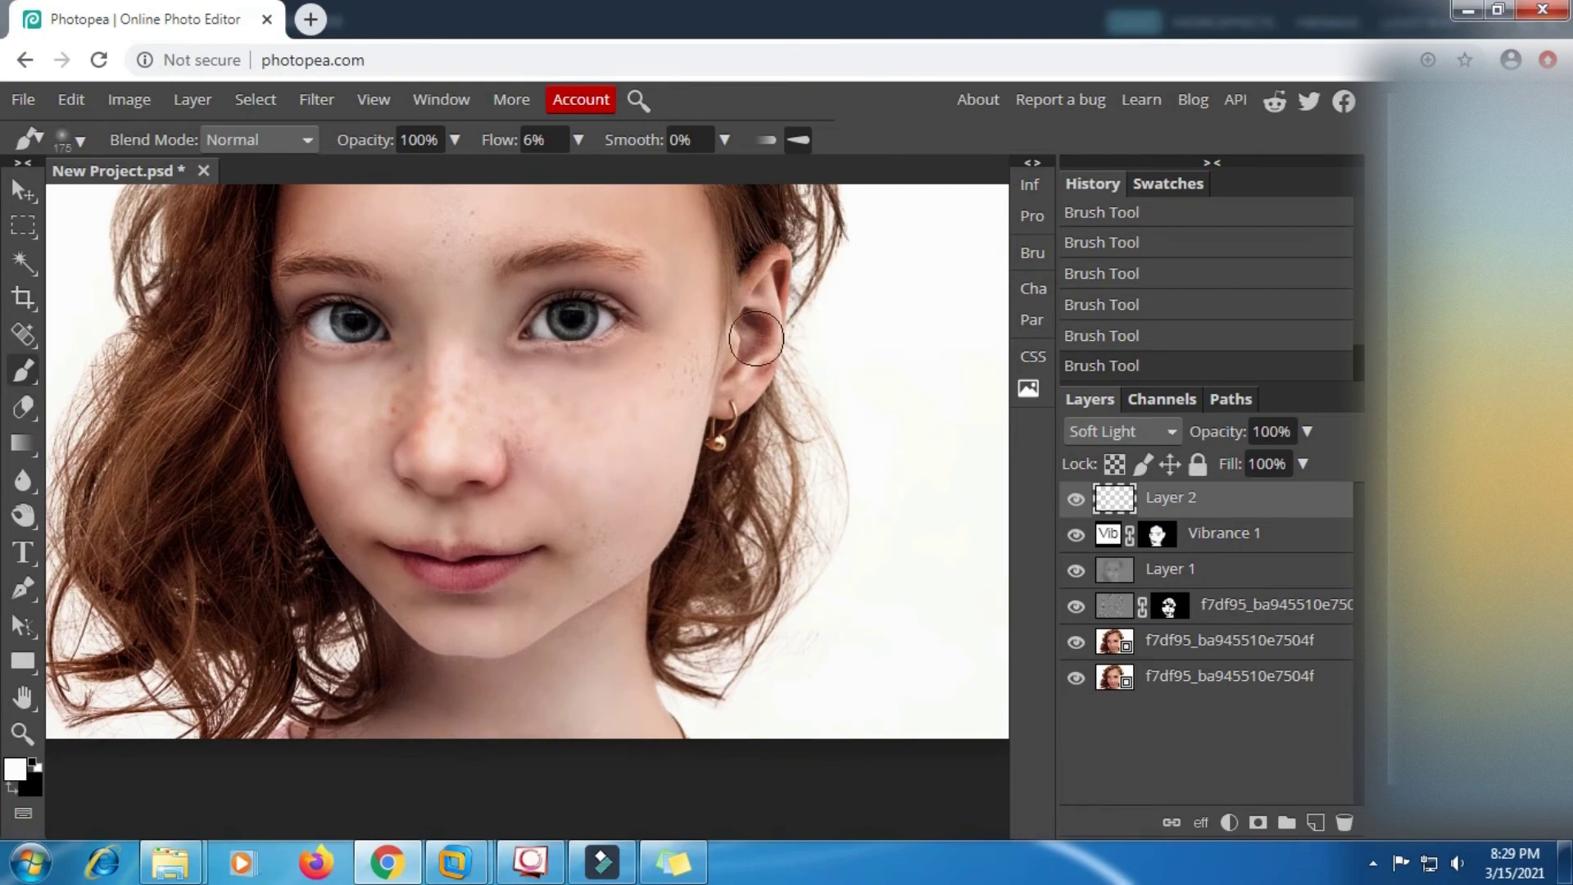
pyautogui.scroll(2, 705, 352)
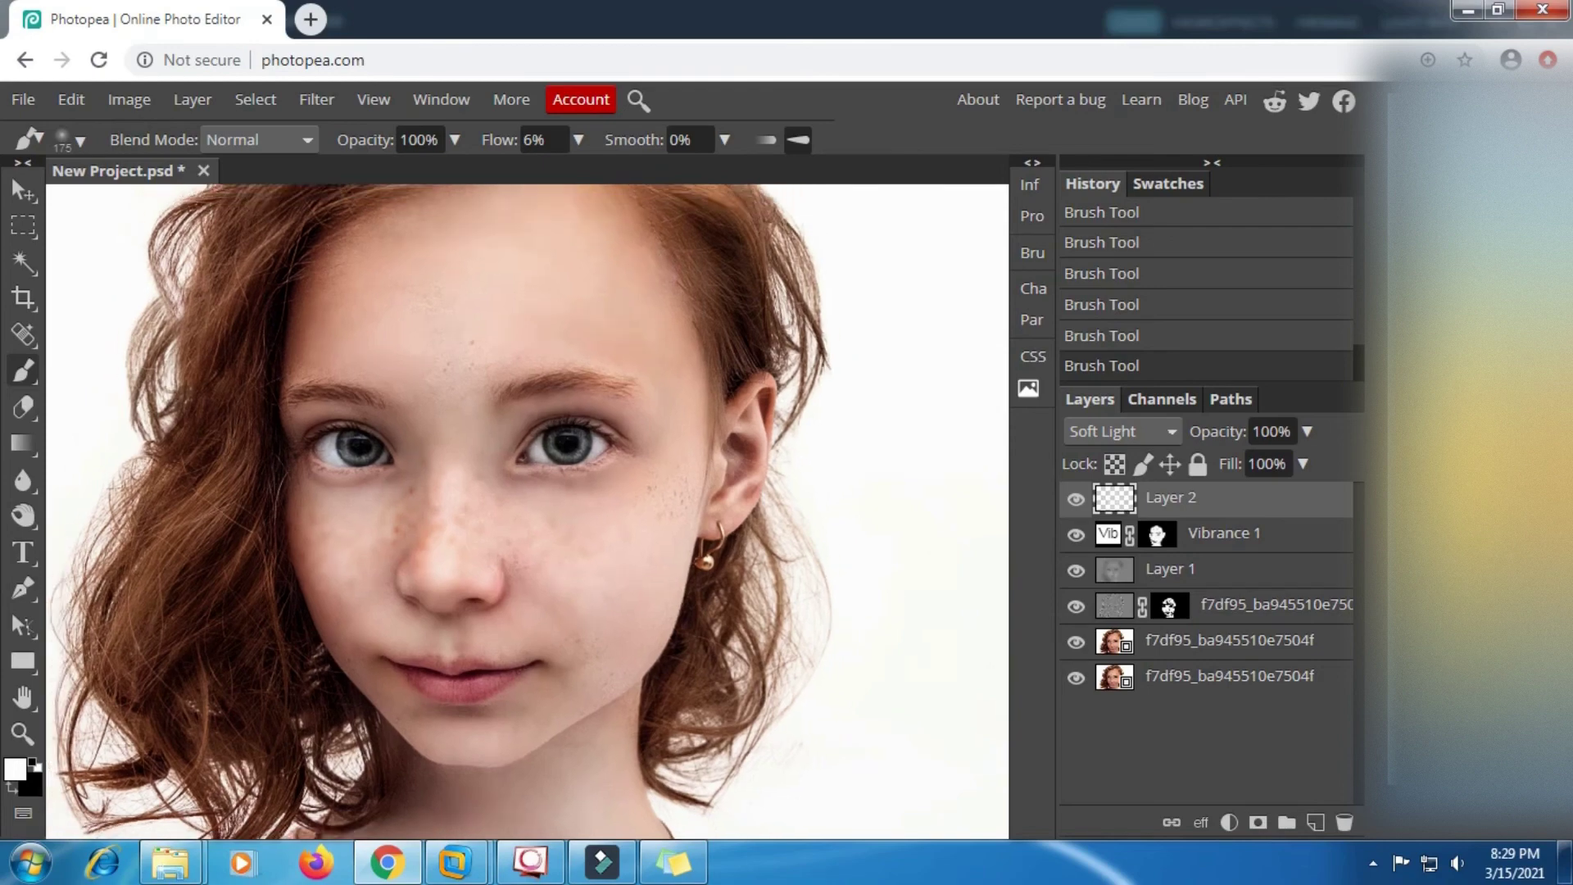
pyautogui.scroll(-4, 610, 450)
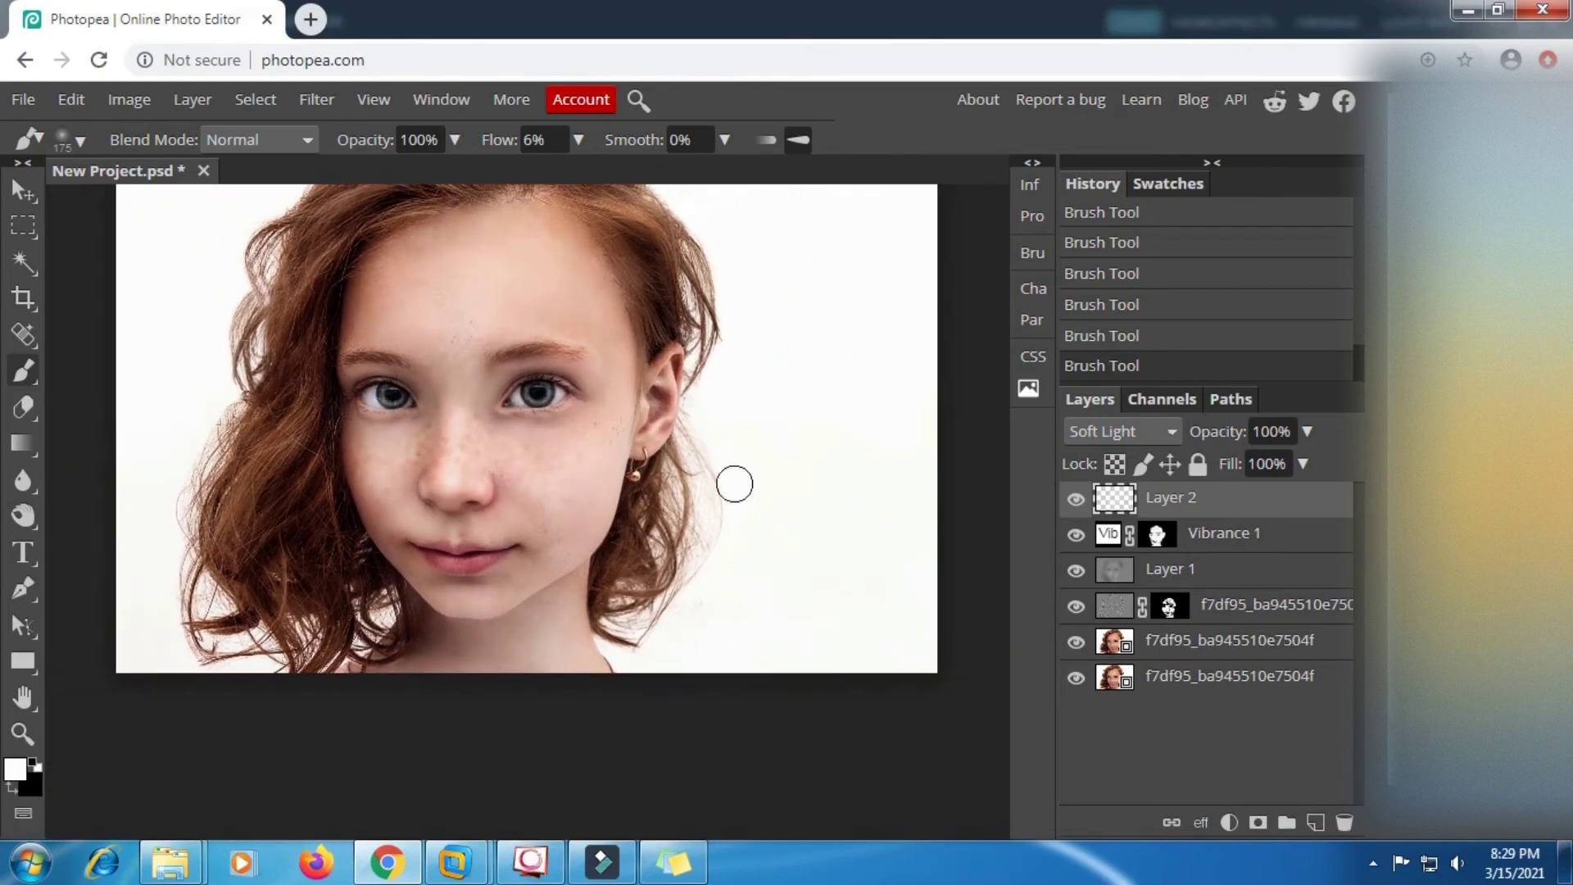
pyautogui.scroll(1, 805, 484)
pyautogui.scroll(-1, 804, 485)
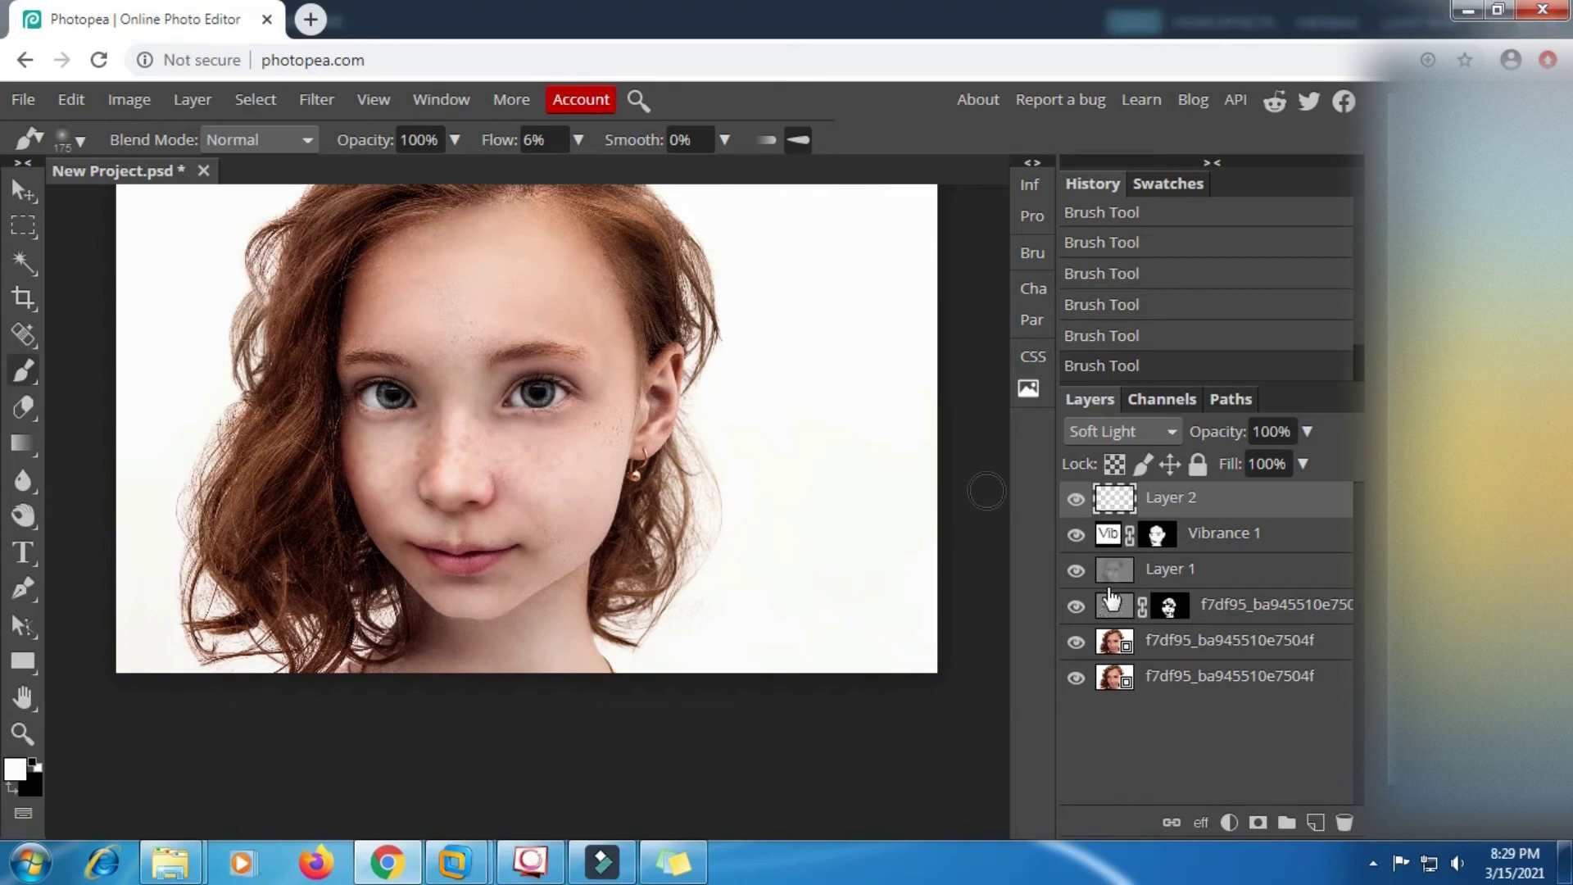
# Check the gradient map line in the sticky note and add a Gradient Map adjustment layer above Layer 2.
pyautogui.click(676, 863)
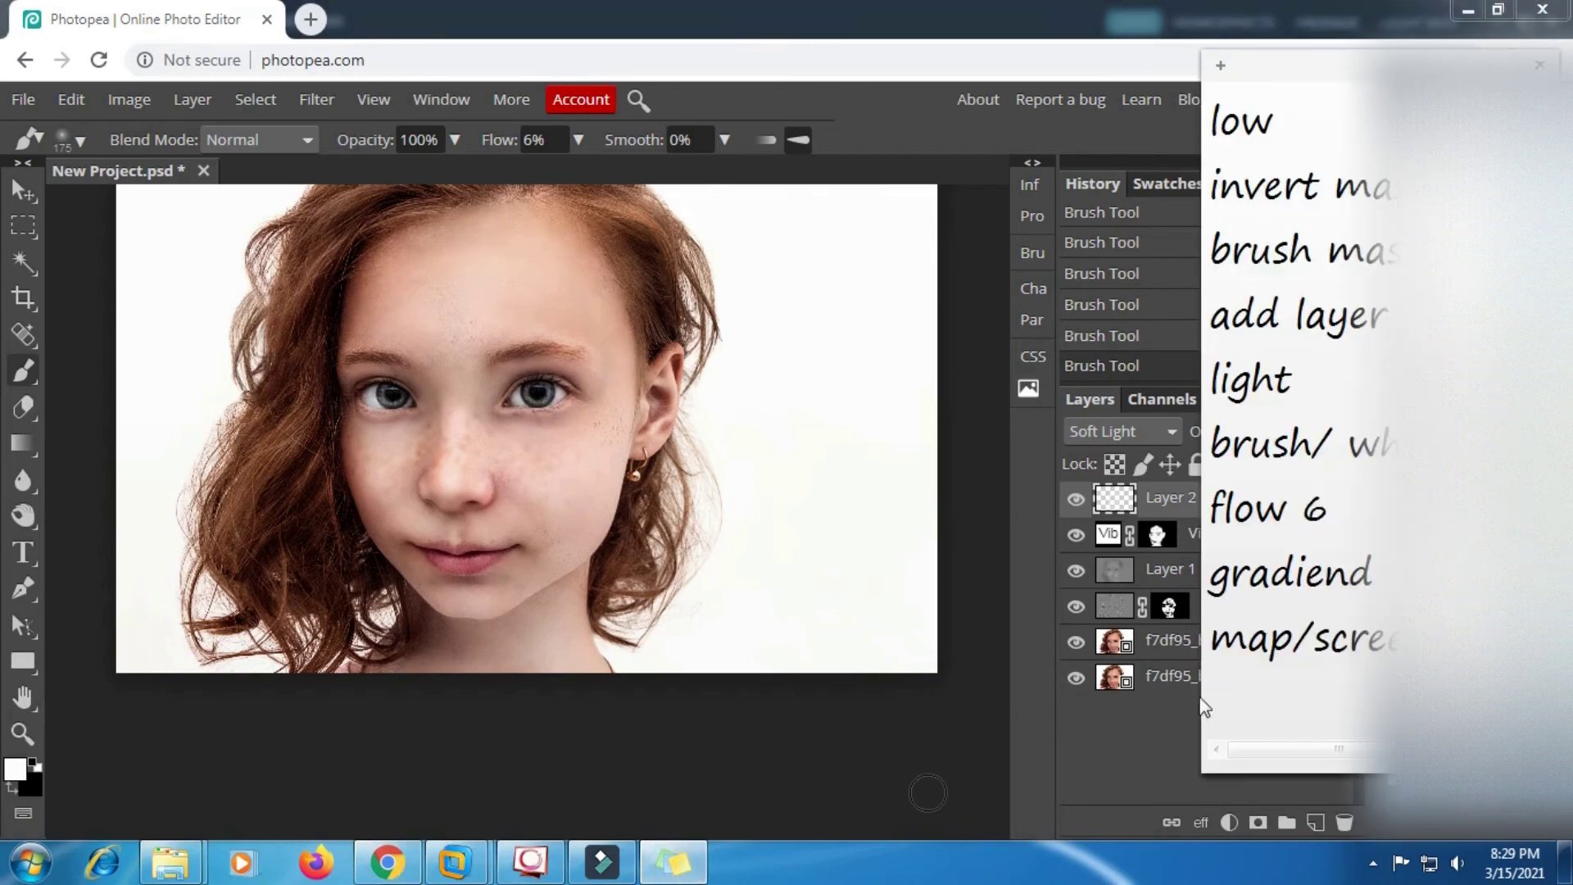
pyautogui.moveTo(1210, 579); pyautogui.dragTo(1416, 643)
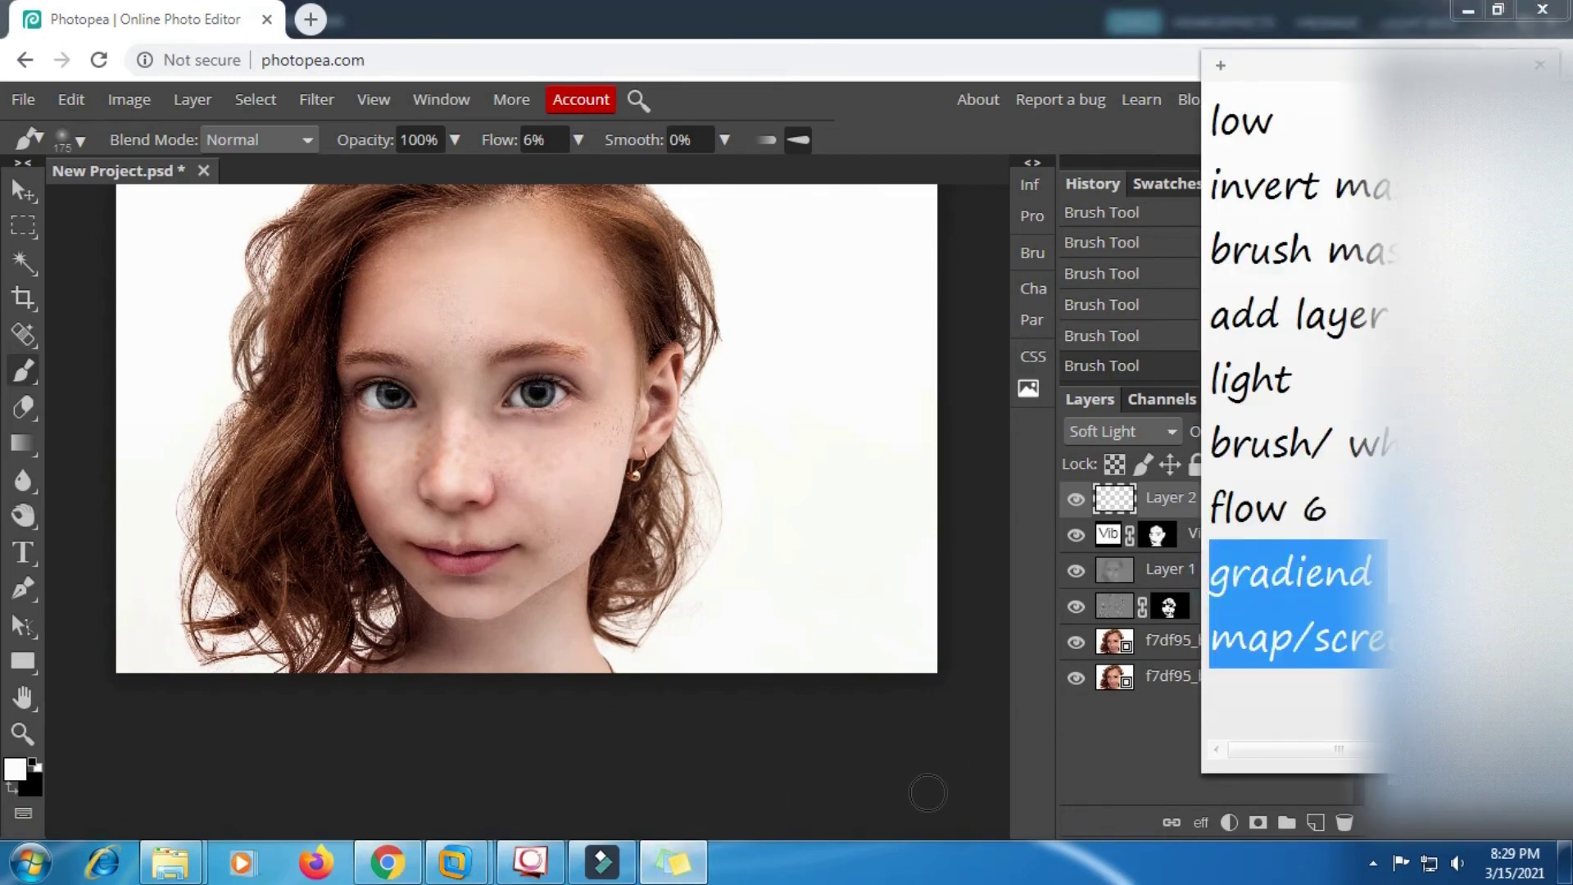
pyautogui.click(1360, 703)
pyautogui.click(1147, 756)
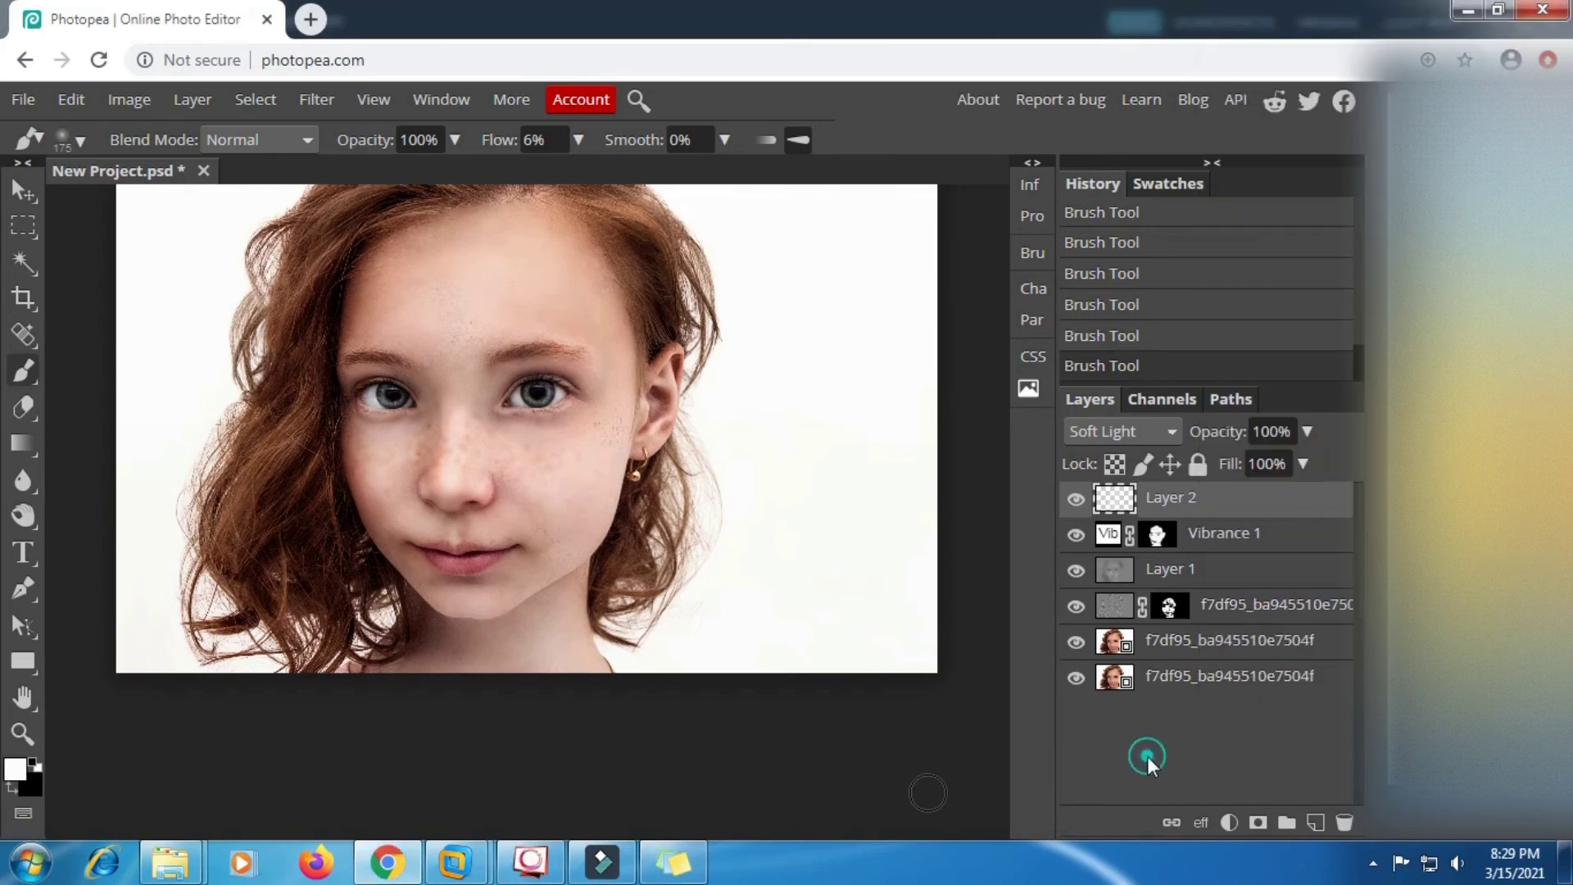
pyautogui.click(1229, 822)
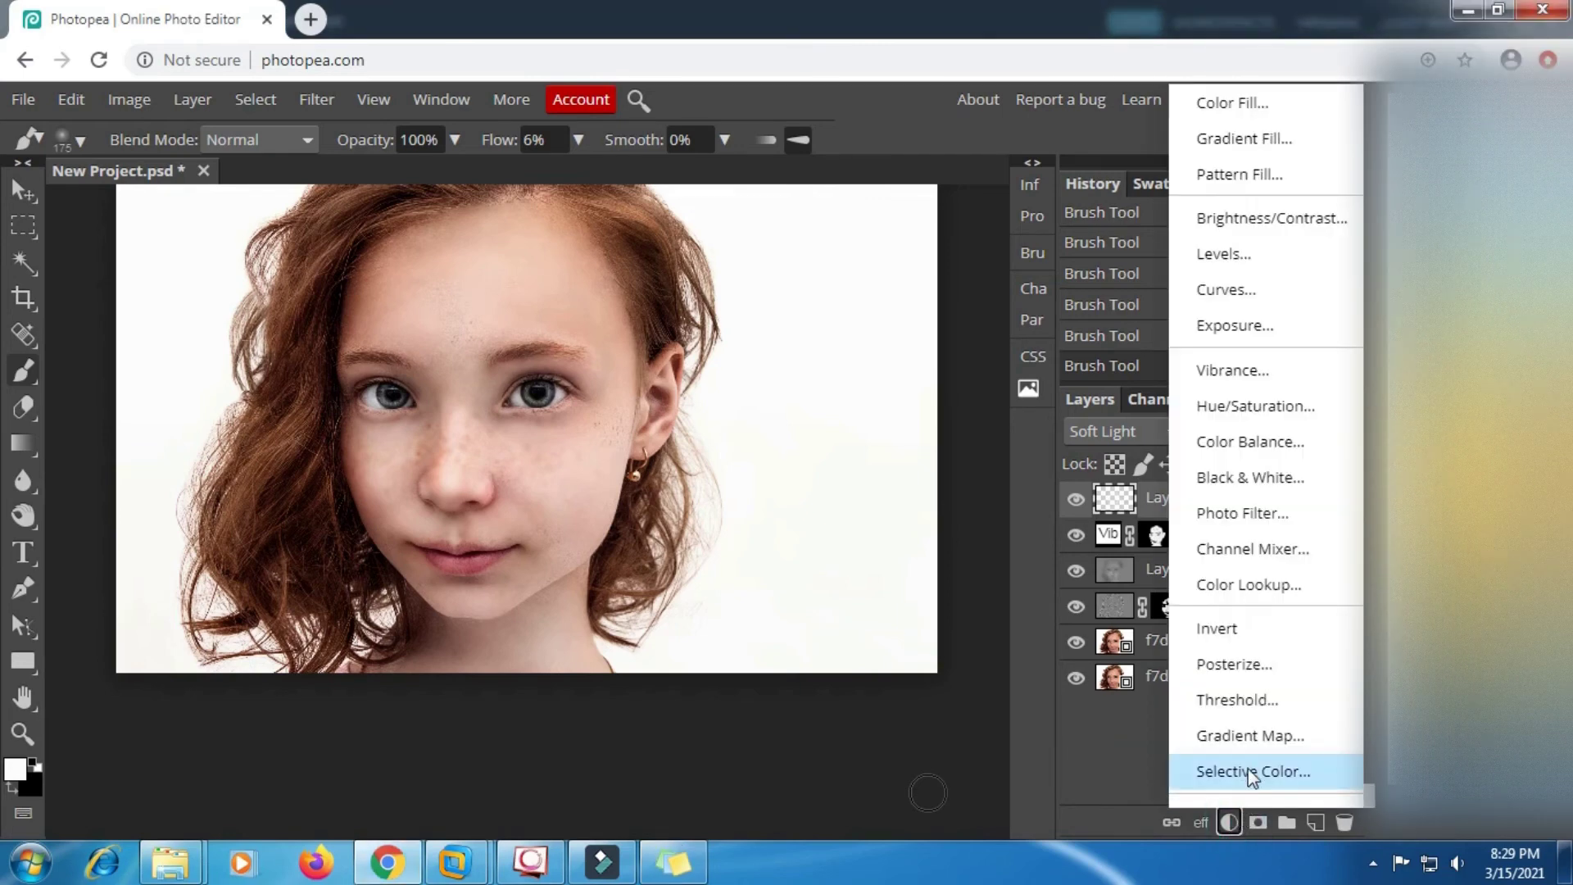
pyautogui.click(1245, 738)
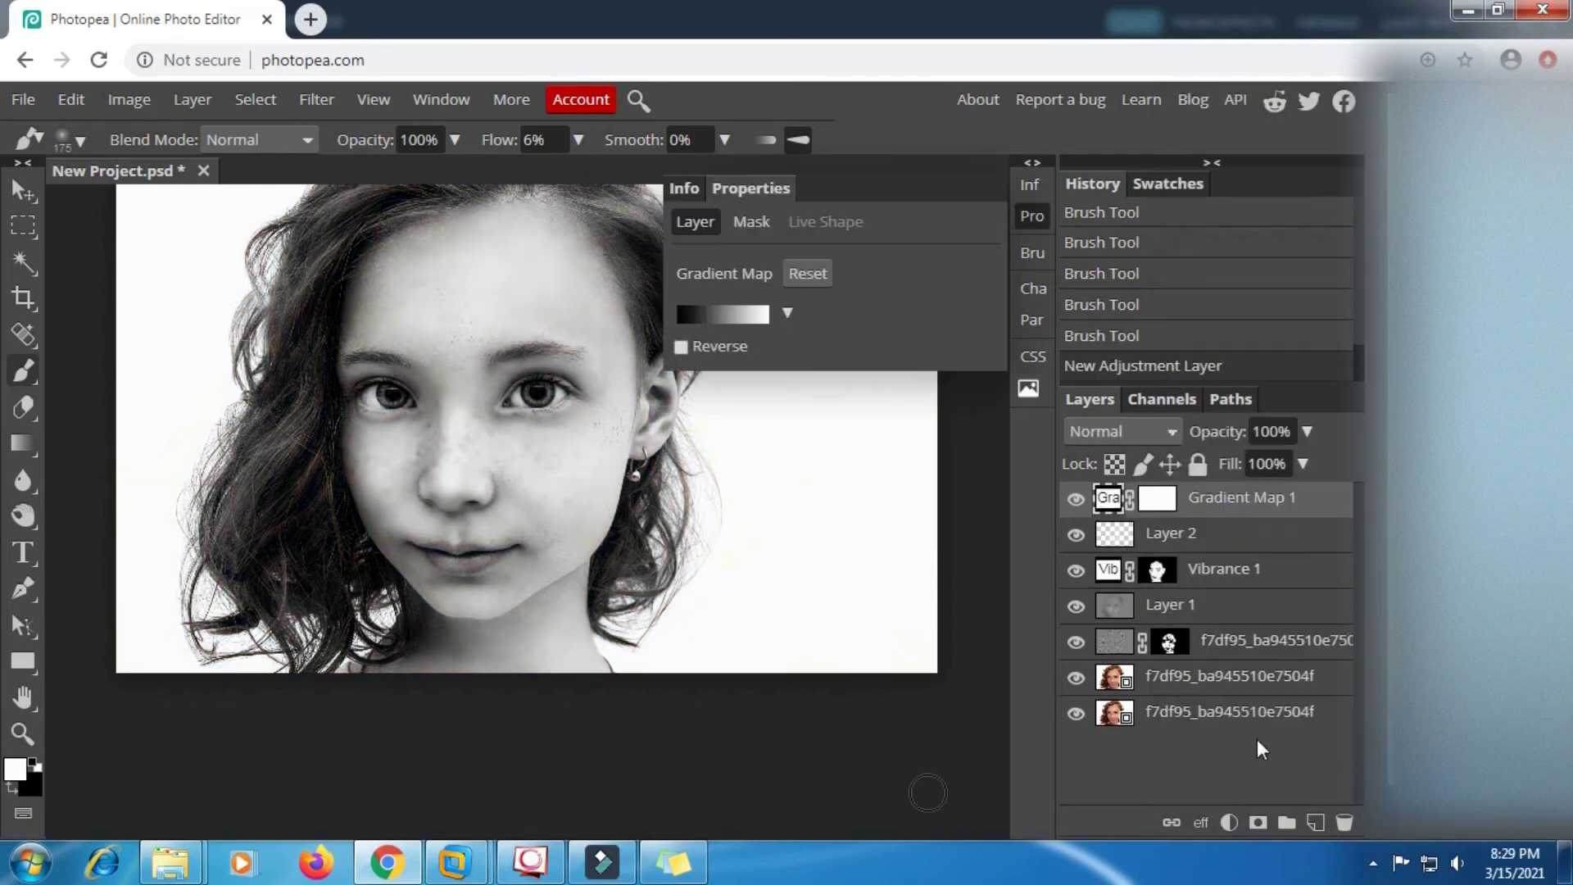
# Move the black color stop of the Gradient Map's gradient to 69% and apply the gradient.
pyautogui.click(748, 314)
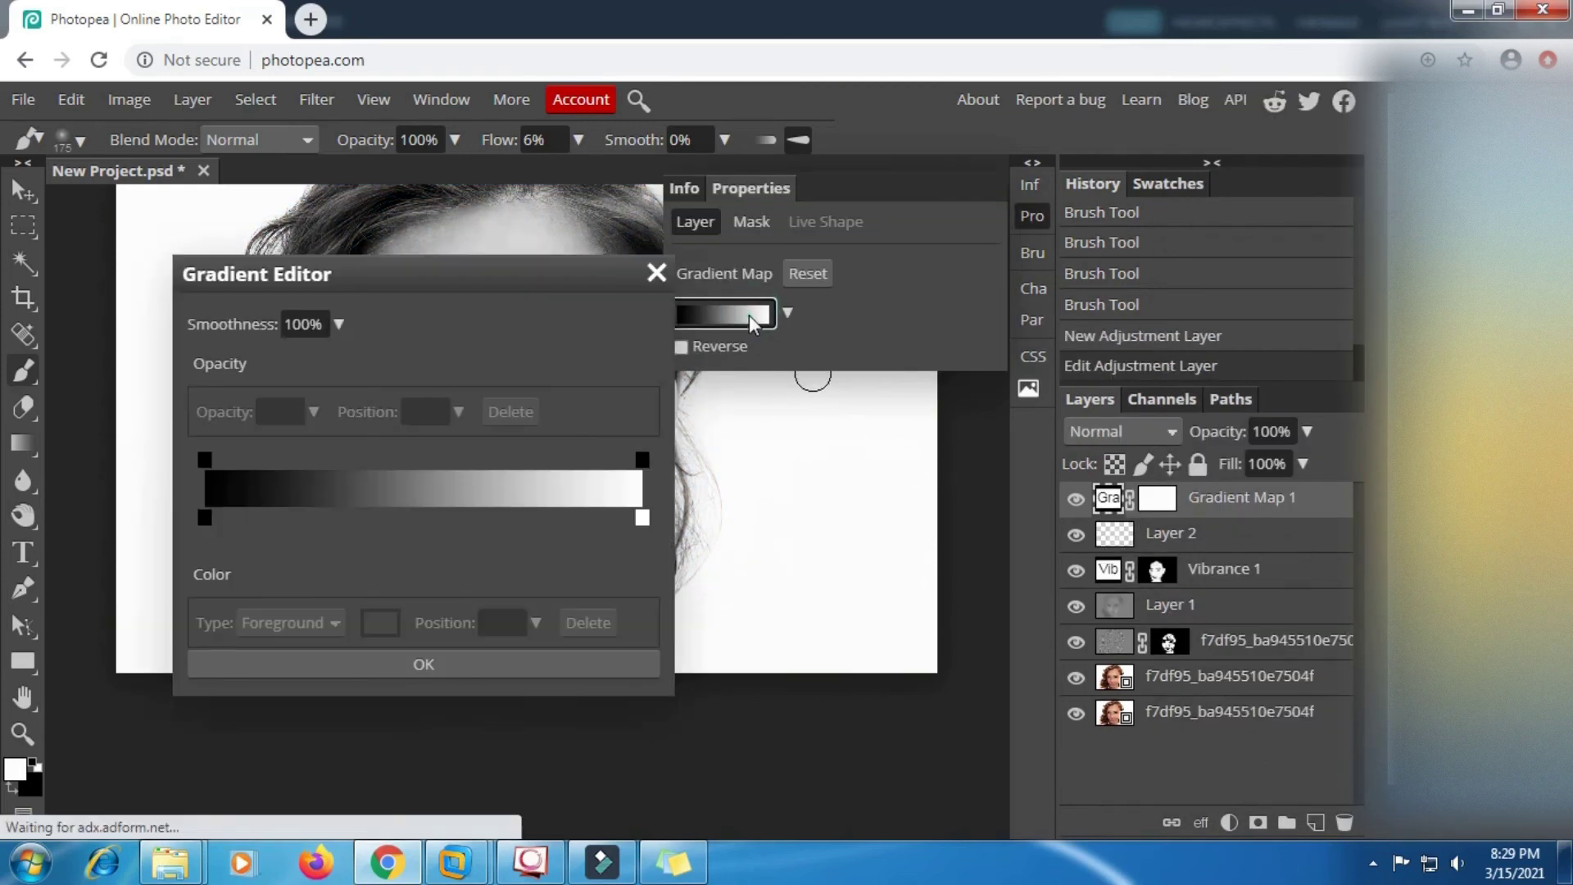
pyautogui.moveTo(534, 270); pyautogui.dragTo(1287, 271)
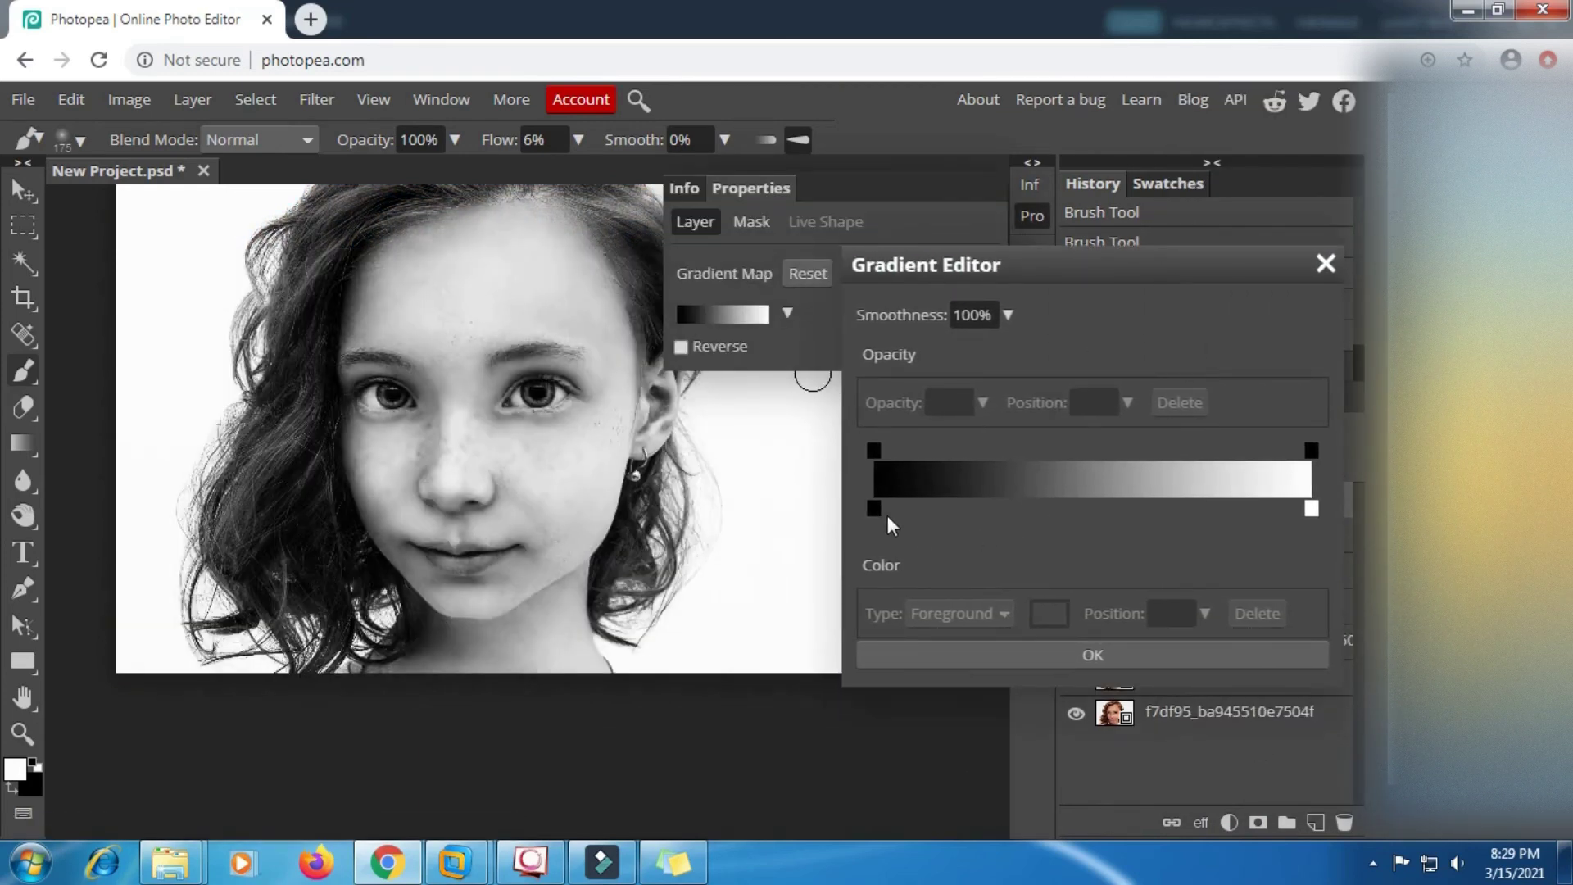
pyautogui.moveTo(880, 511); pyautogui.dragTo(1179, 513)
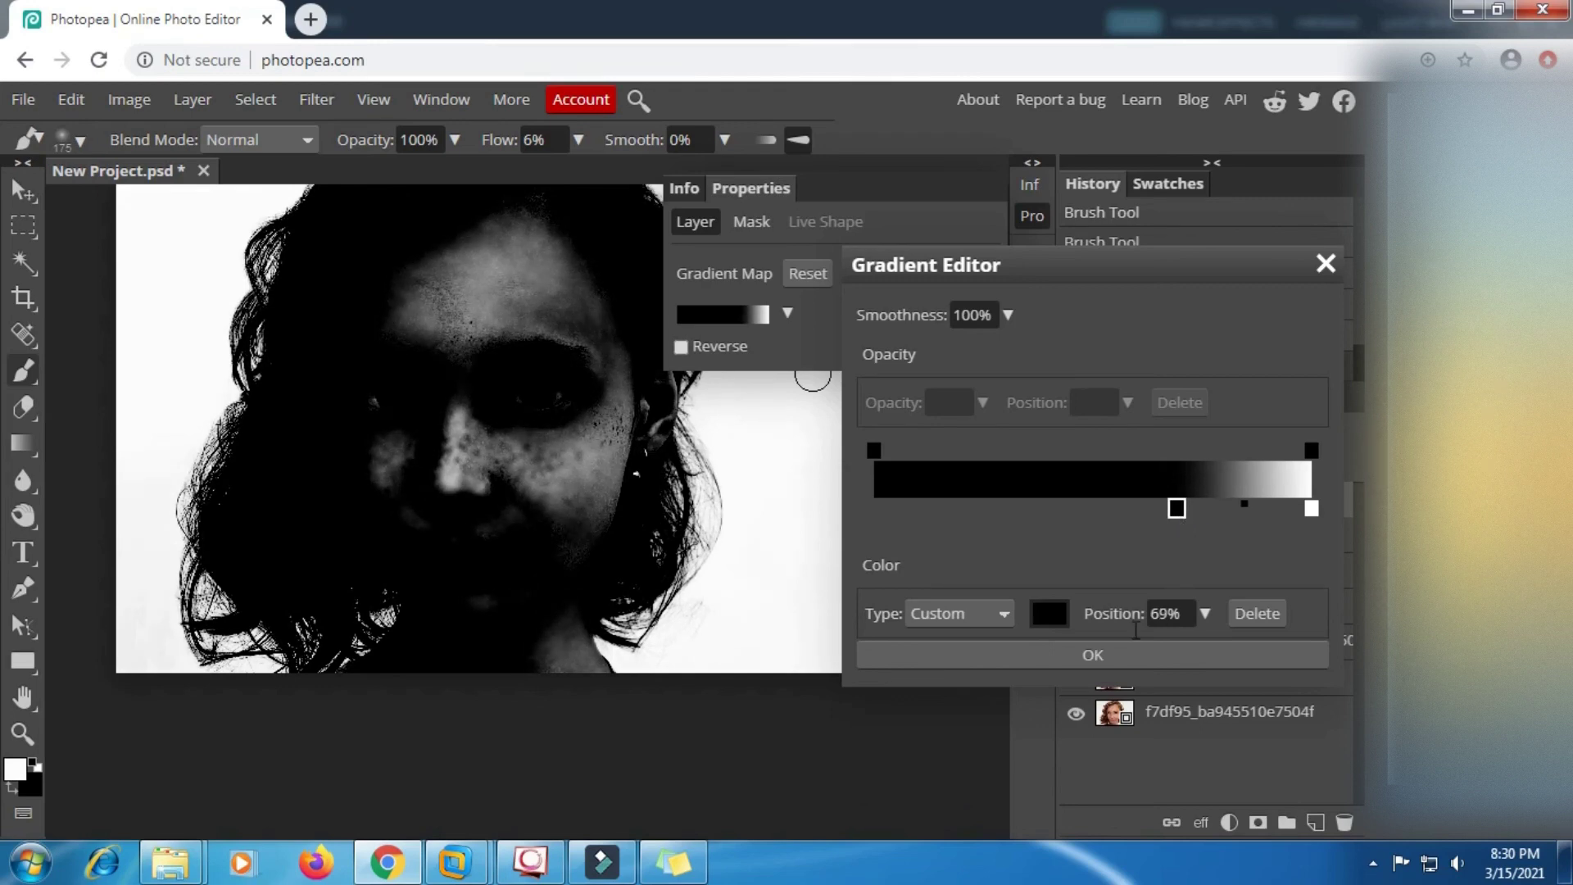
pyautogui.click(1103, 653)
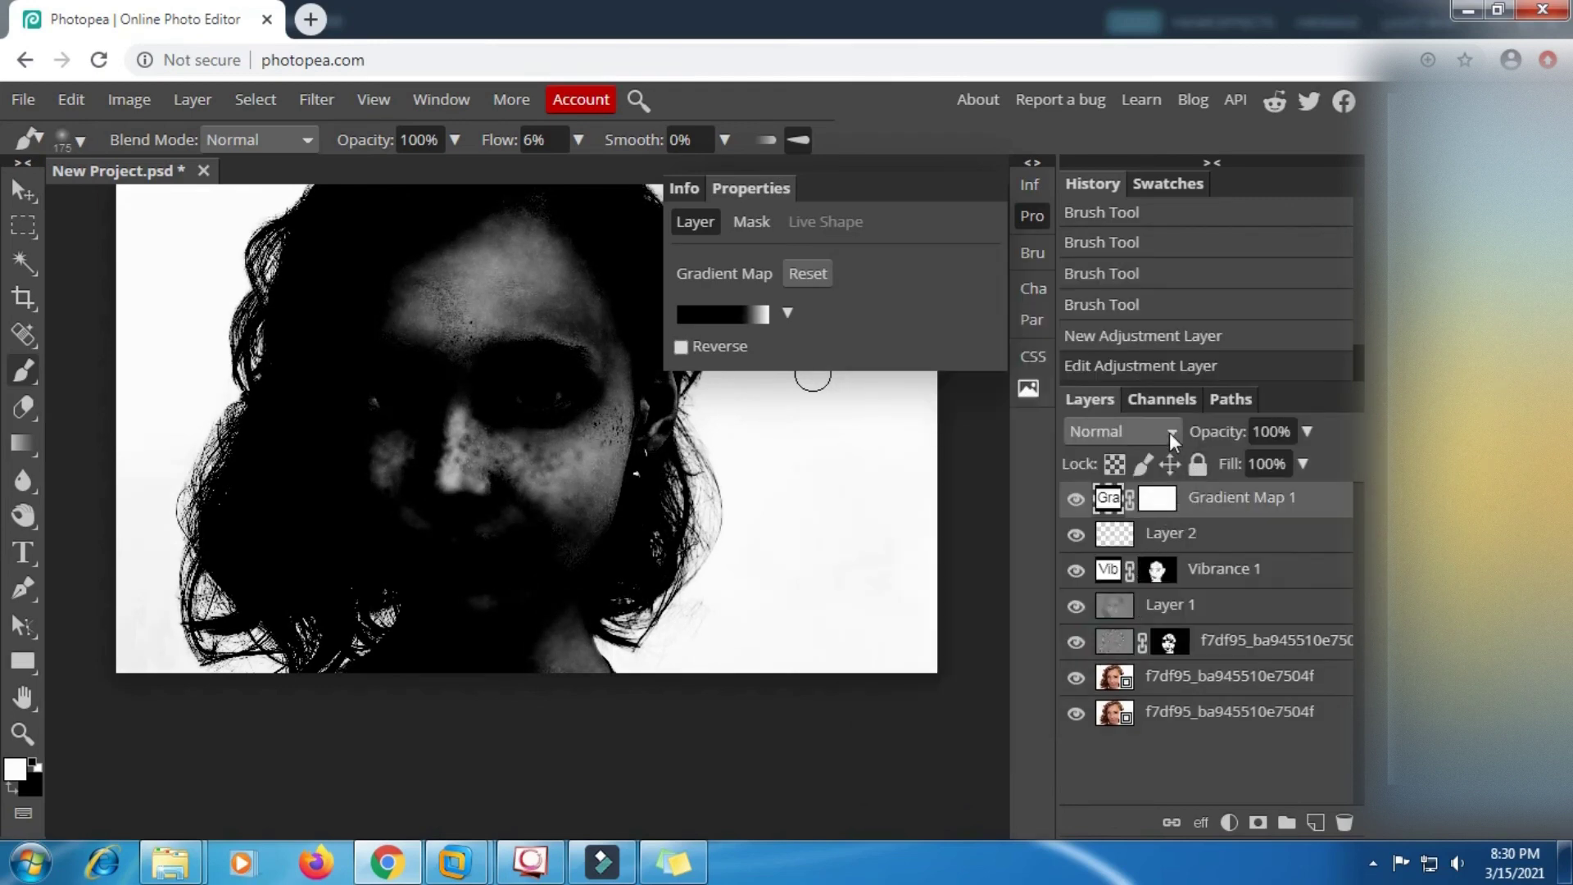
# Blend the Gradient Map layer in Screen mode, compare its effect, and lower its opacity to 34%.
pyautogui.click(1169, 431)
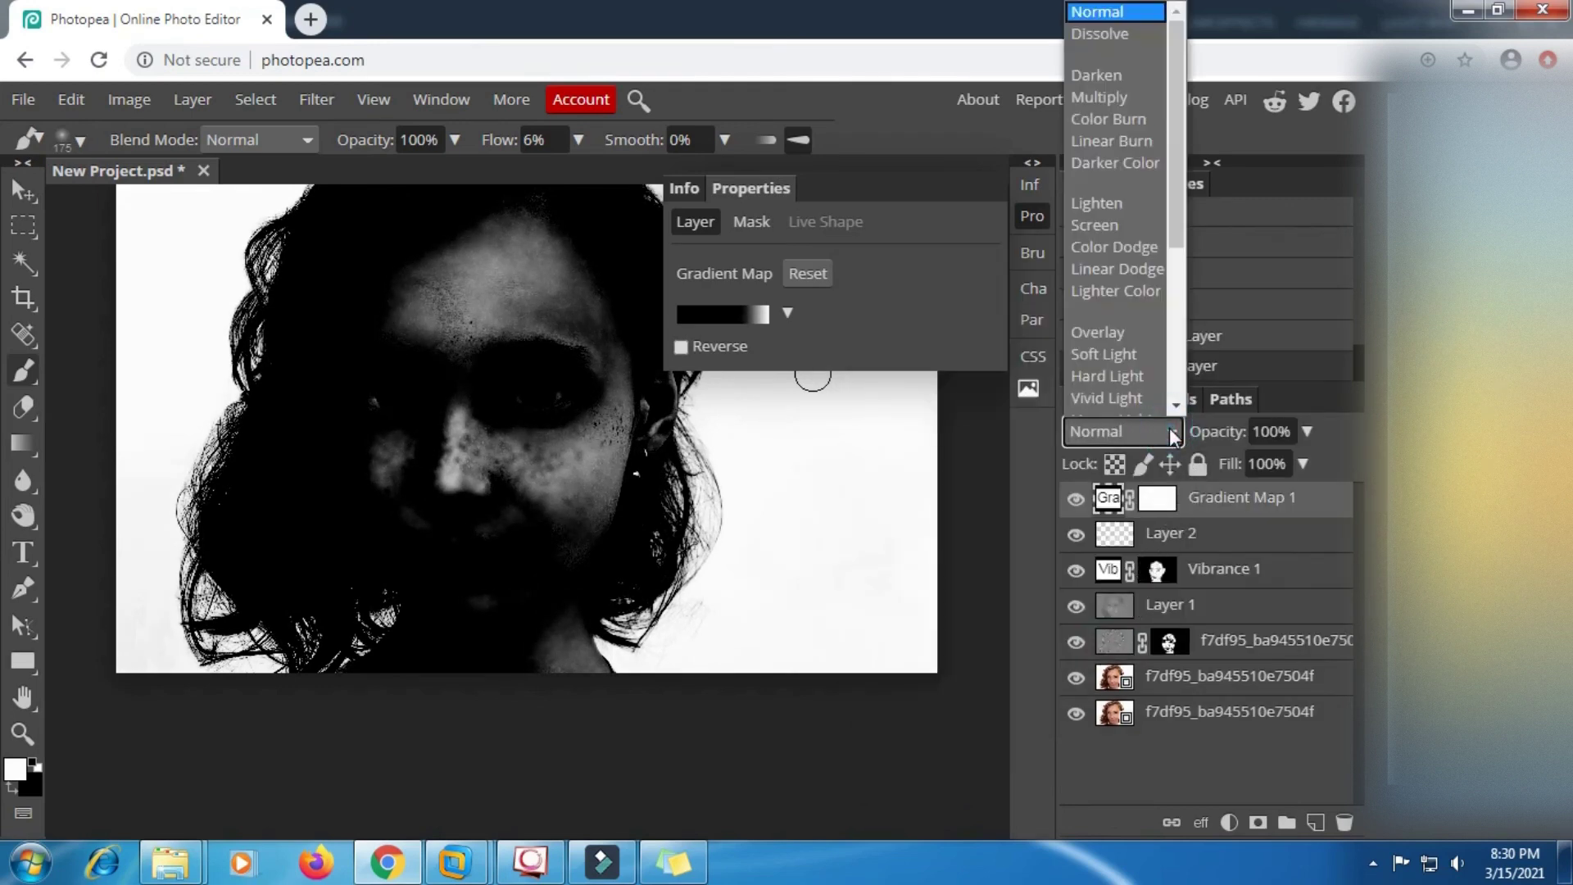
pyautogui.click(1112, 224)
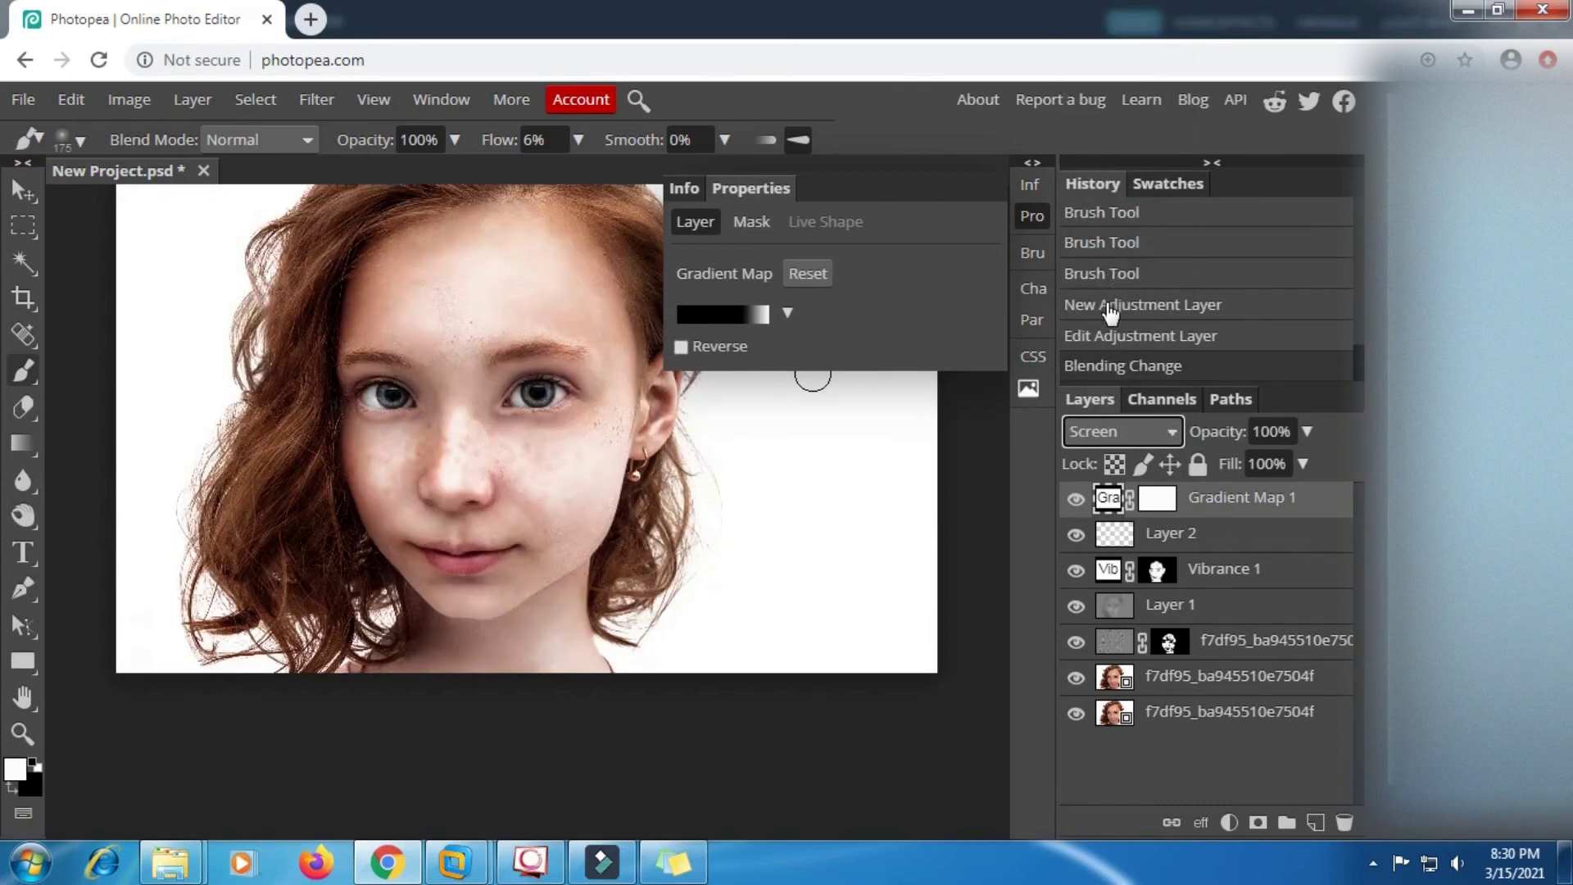
pyautogui.click(1077, 499)
pyautogui.click(1076, 500)
pyautogui.click(1307, 432)
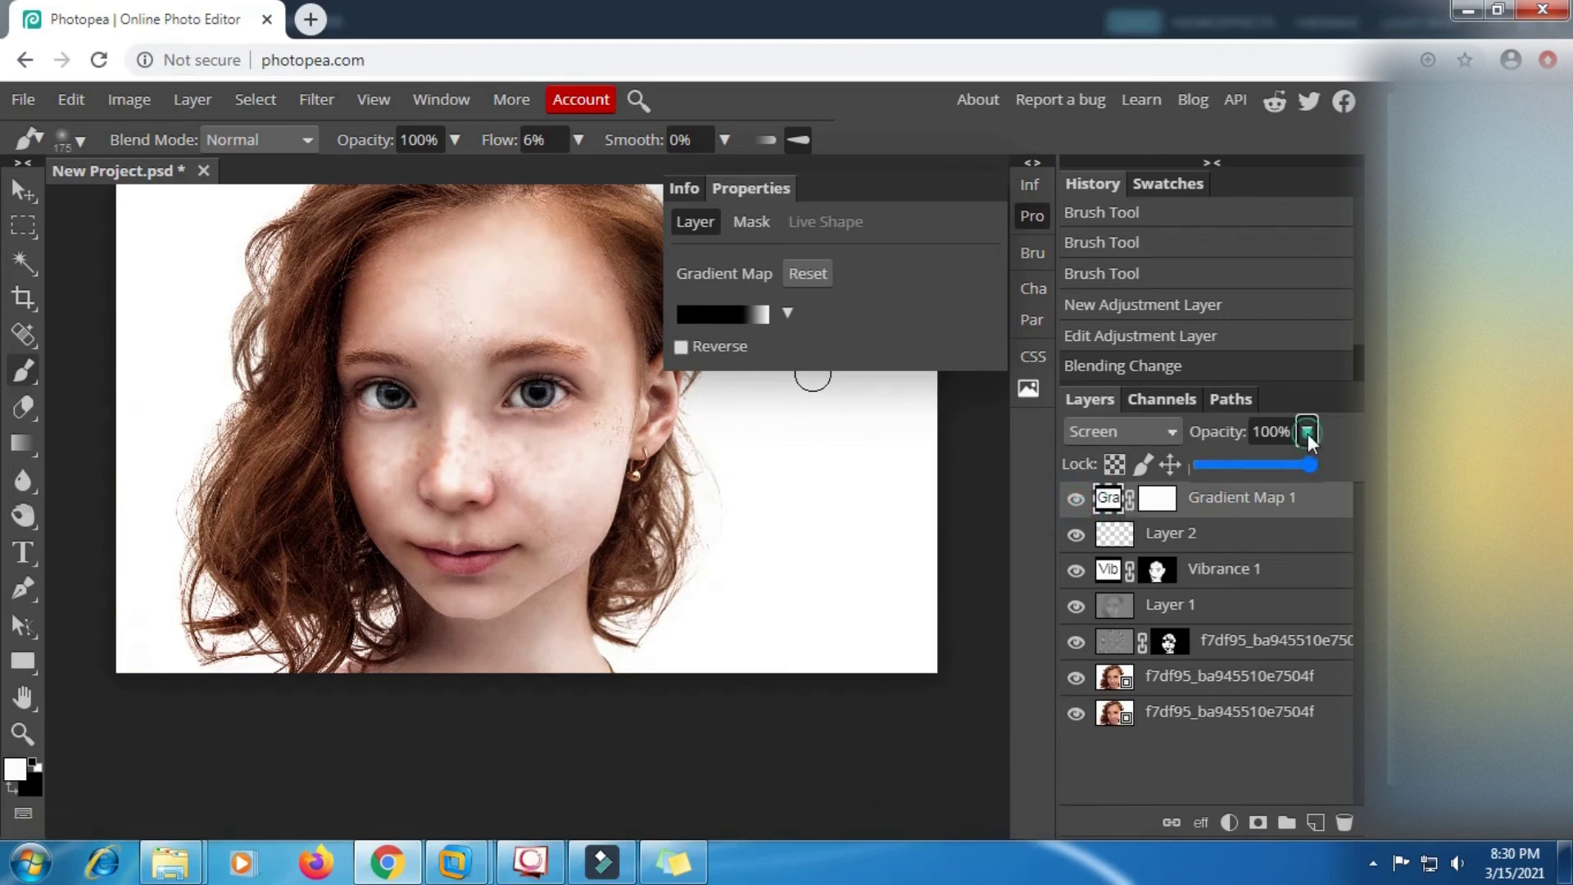
pyautogui.click(1237, 464)
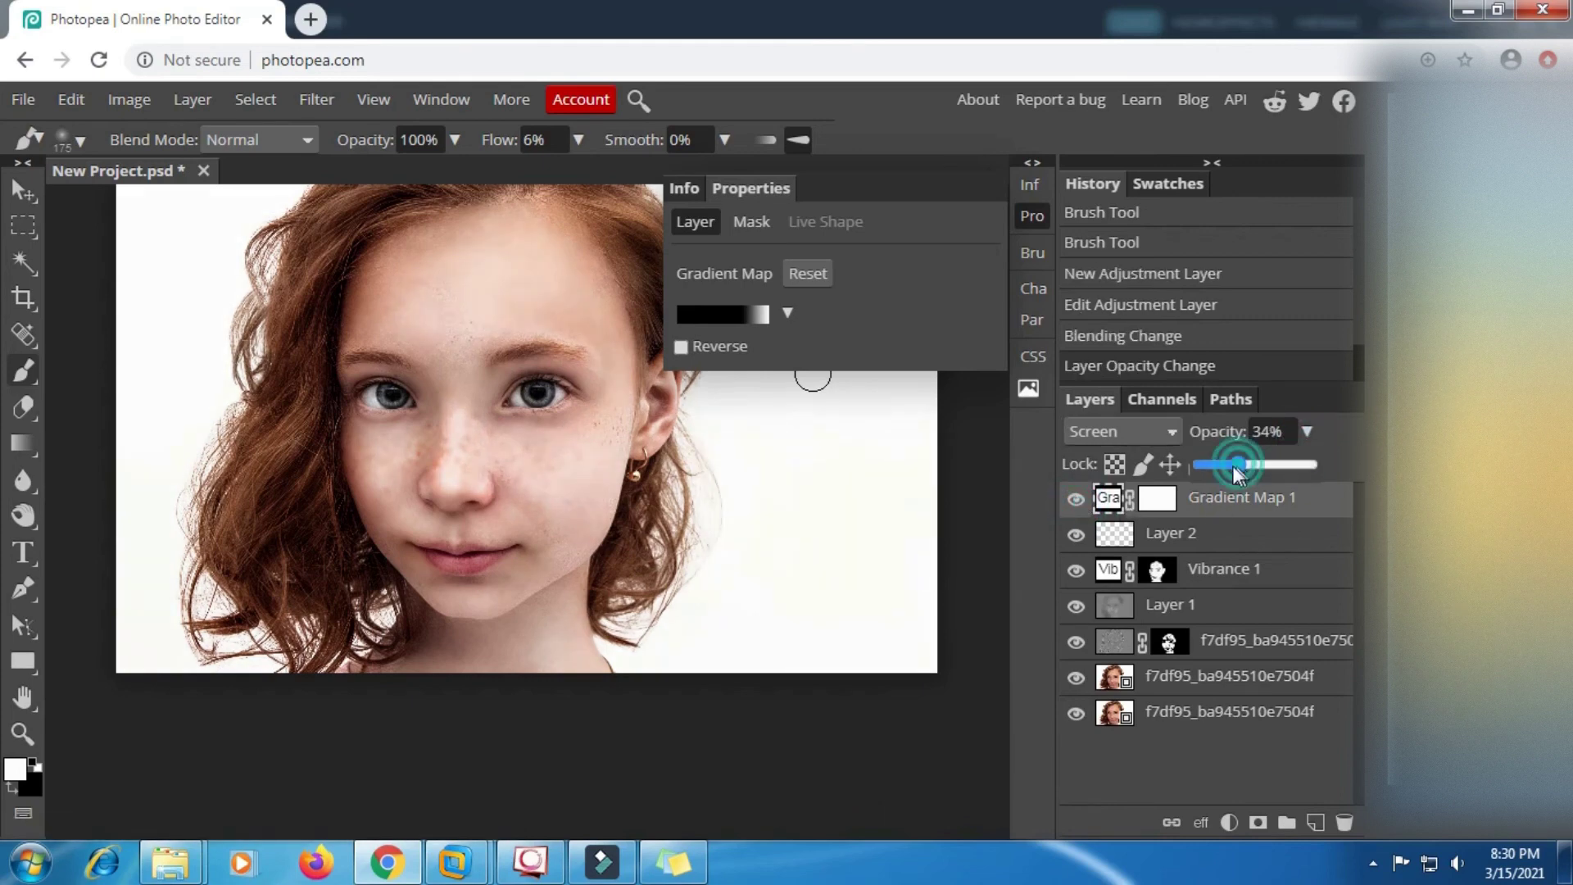
pyautogui.moveTo(1241, 475); pyautogui.dragTo(1236, 475)
pyautogui.click(1150, 737)
pyautogui.scroll(4, 543, 515)
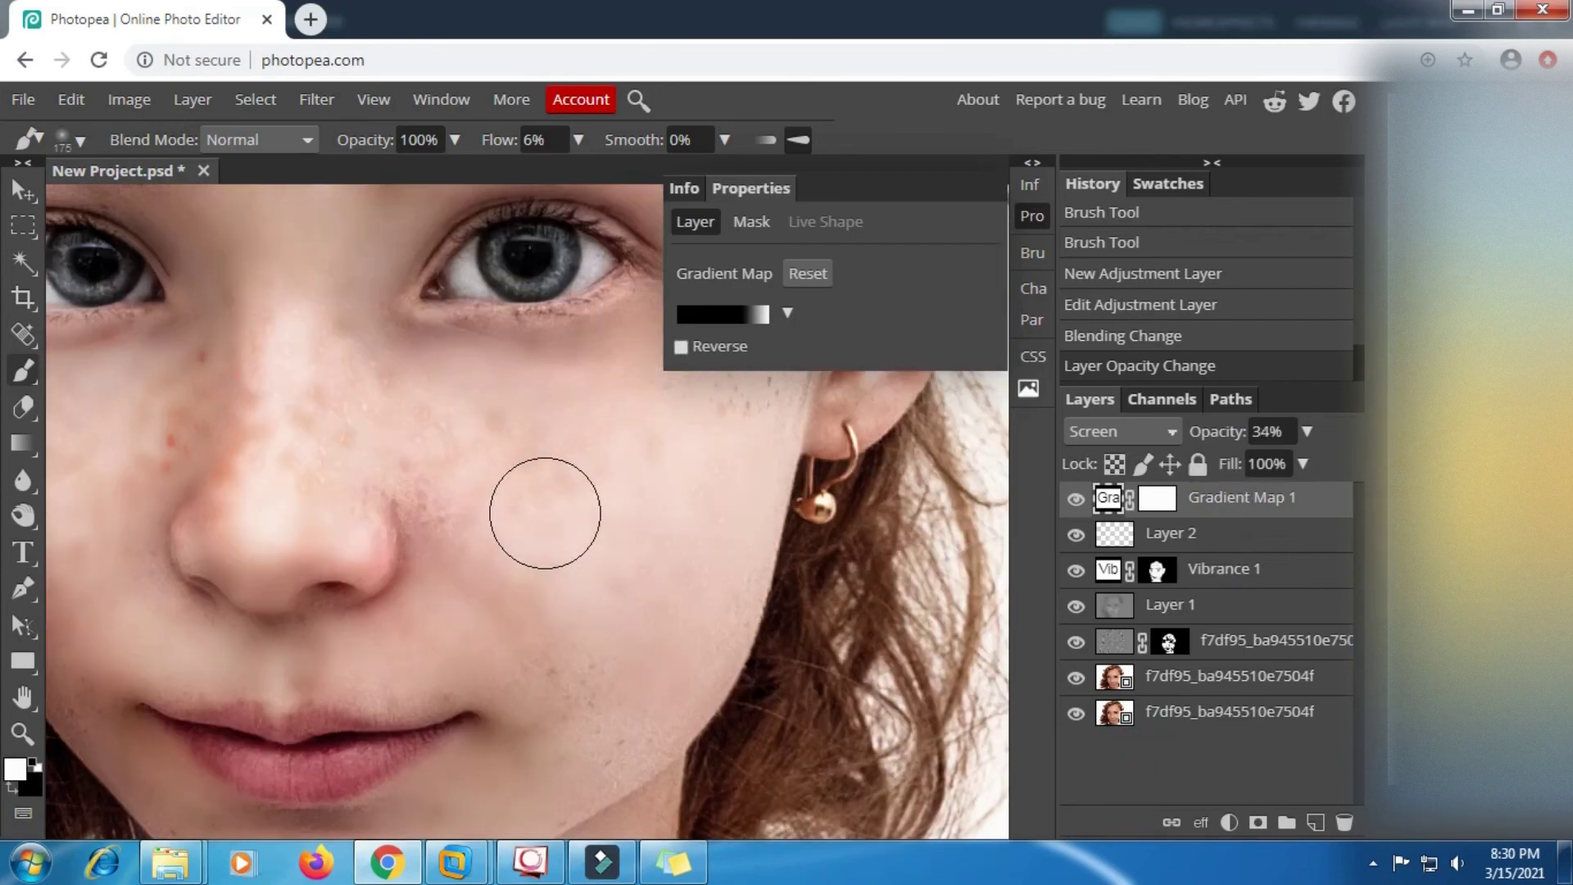
pyautogui.scroll(-1, 545, 513)
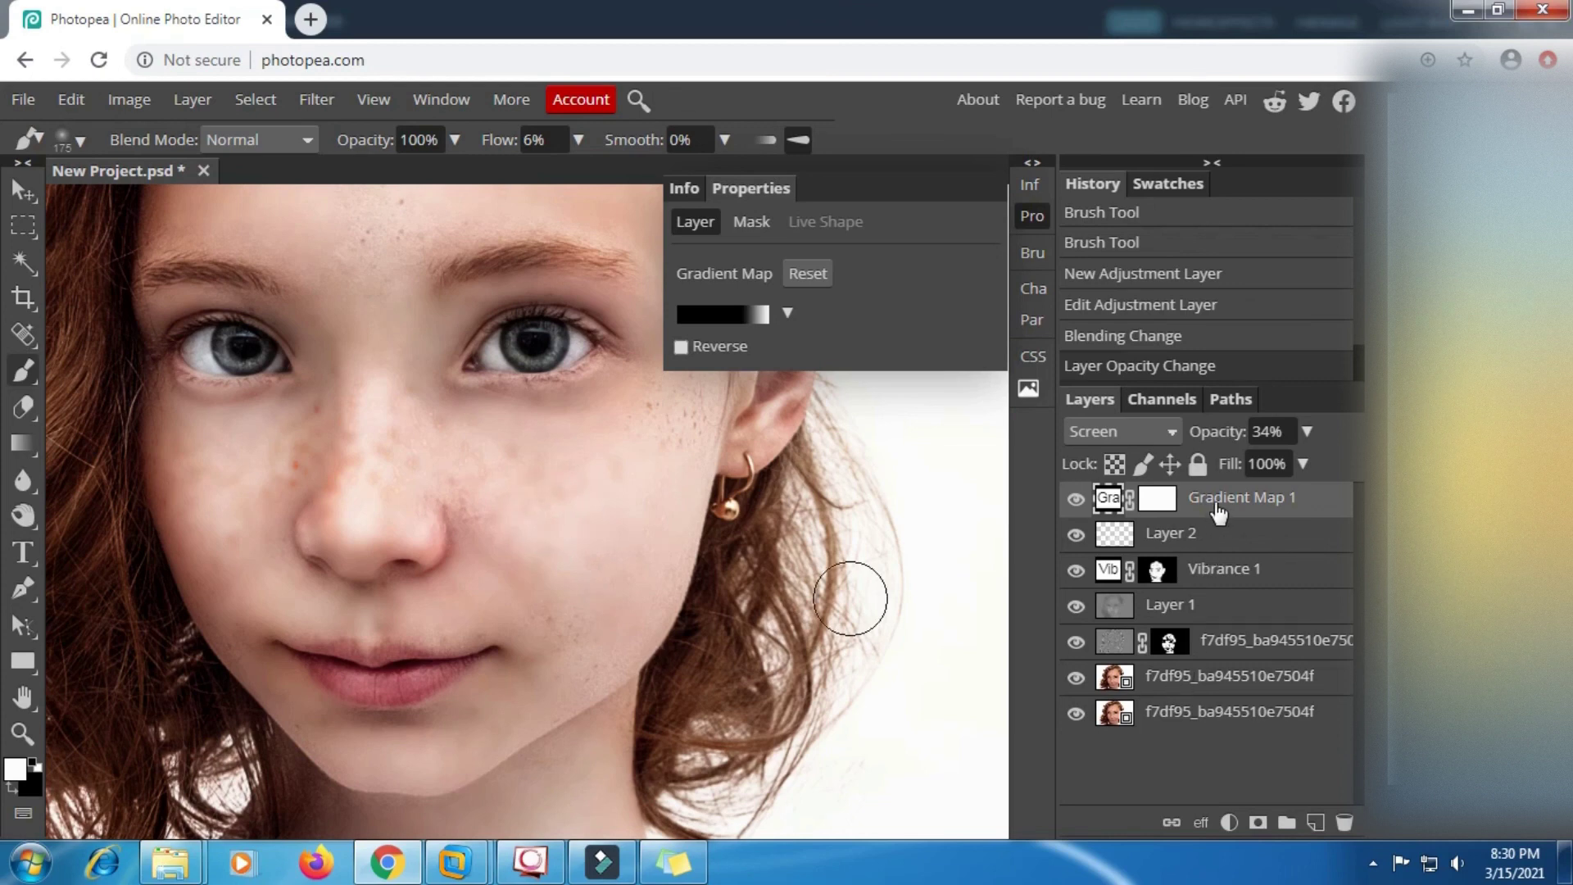
# Create a new folder, move every layer above the bottom photo layer into it in the same order, and collapse it.
pyautogui.click(1286, 821)
pyautogui.moveTo(1201, 531); pyautogui.dragTo(1193, 503)
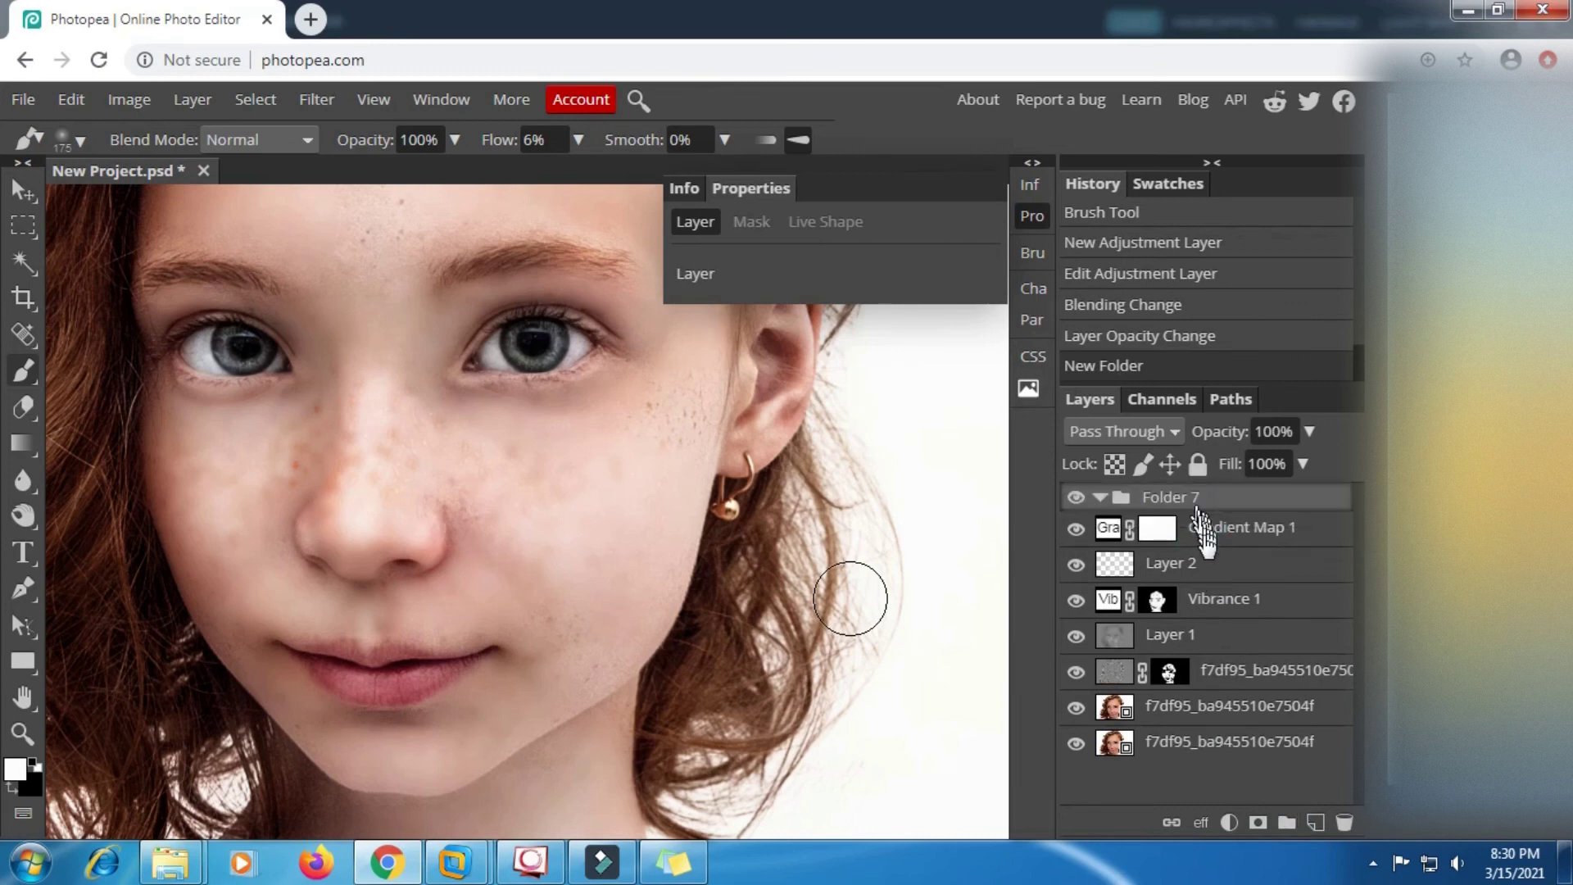
pyautogui.moveTo(1206, 558); pyautogui.dragTo(1207, 542)
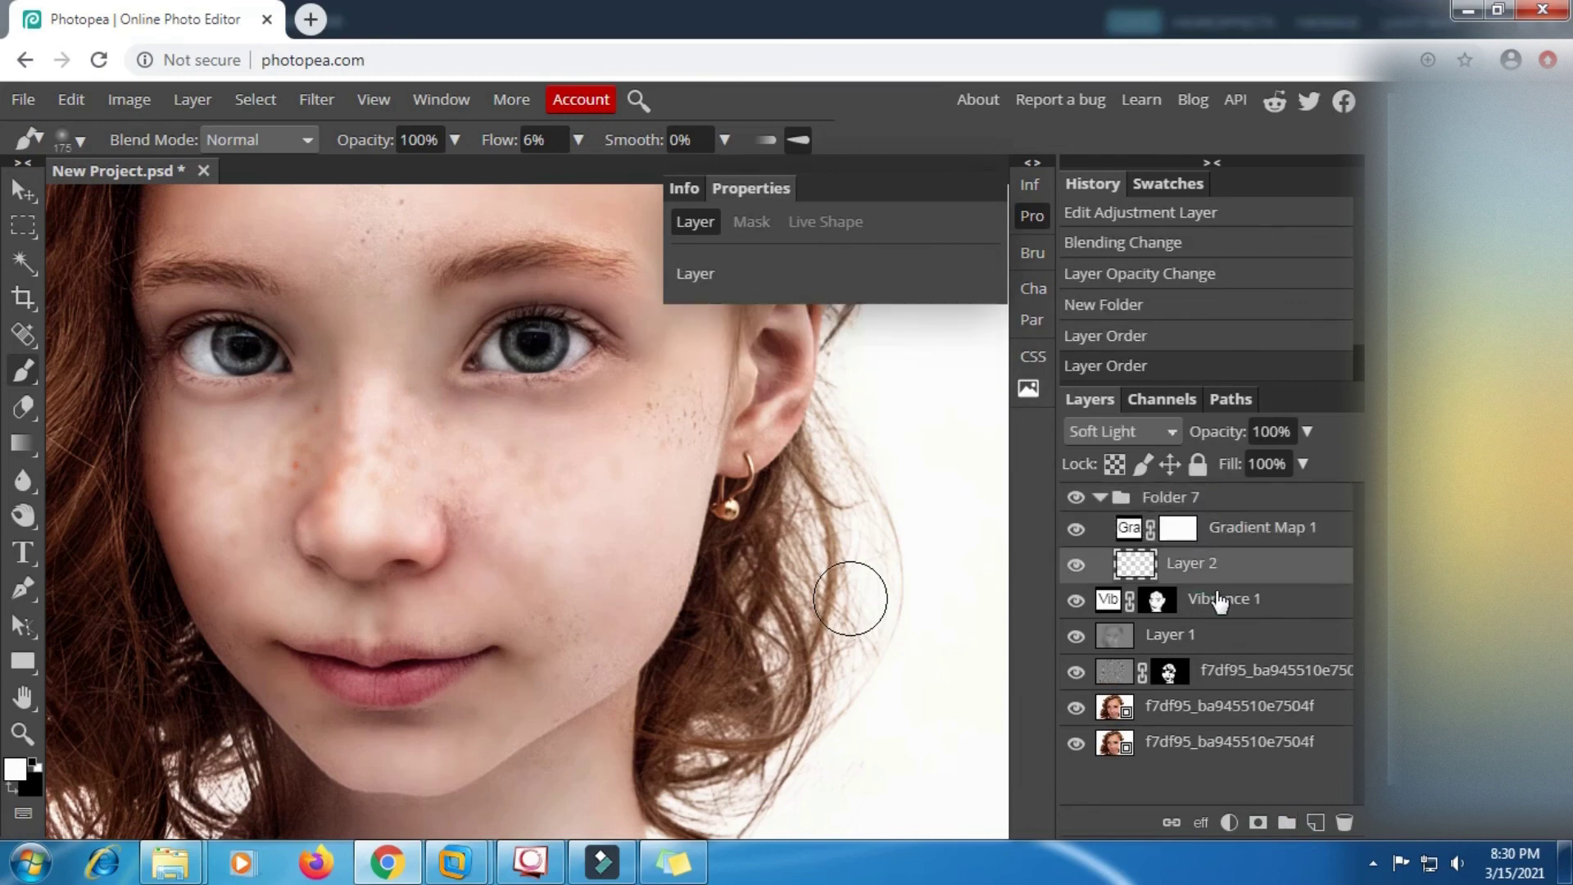
pyautogui.moveTo(1218, 599); pyautogui.dragTo(1215, 573)
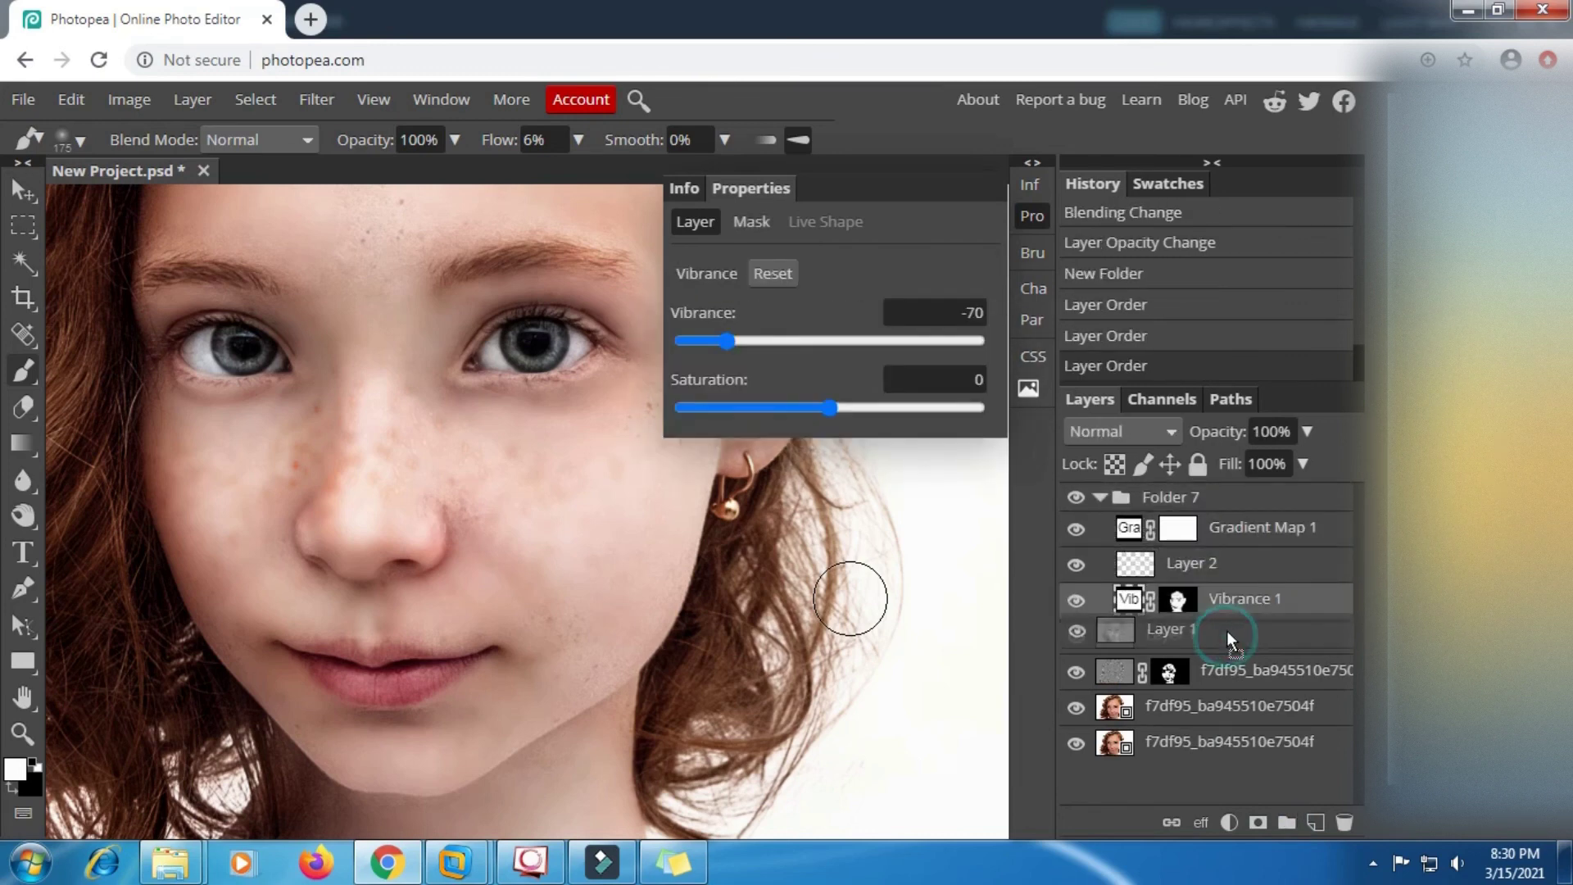
pyautogui.moveTo(1227, 631); pyautogui.dragTo(1236, 572)
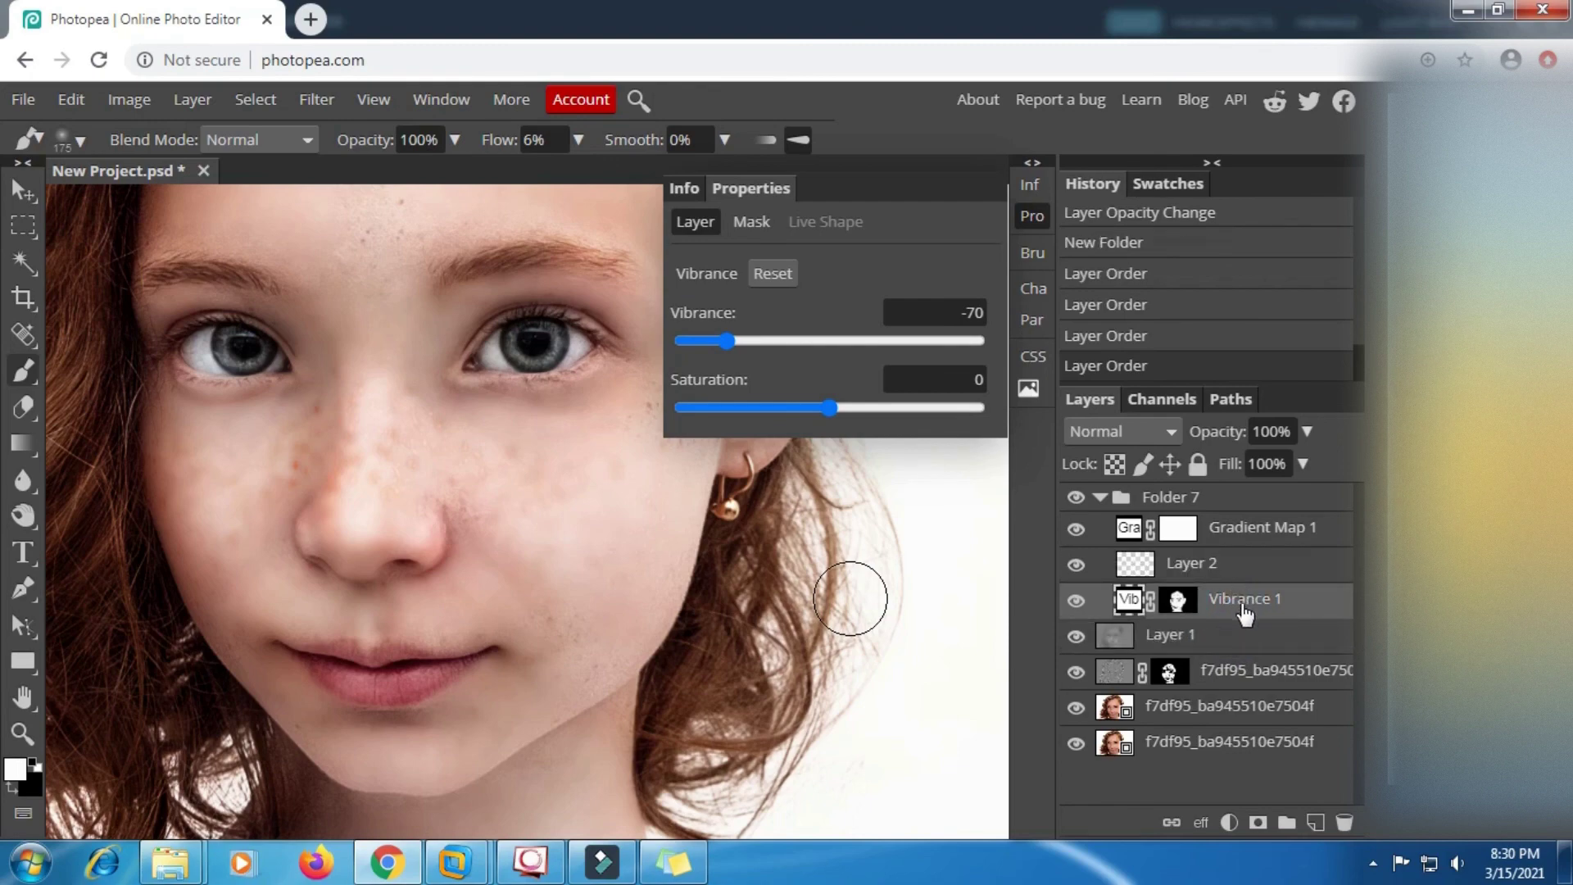
pyautogui.moveTo(1230, 639)
pyautogui.mouseDown()
pyautogui.moveTo(1227, 605)
pyautogui.moveTo(1231, 660)
pyautogui.moveTo(1234, 645)
pyautogui.mouseUp()
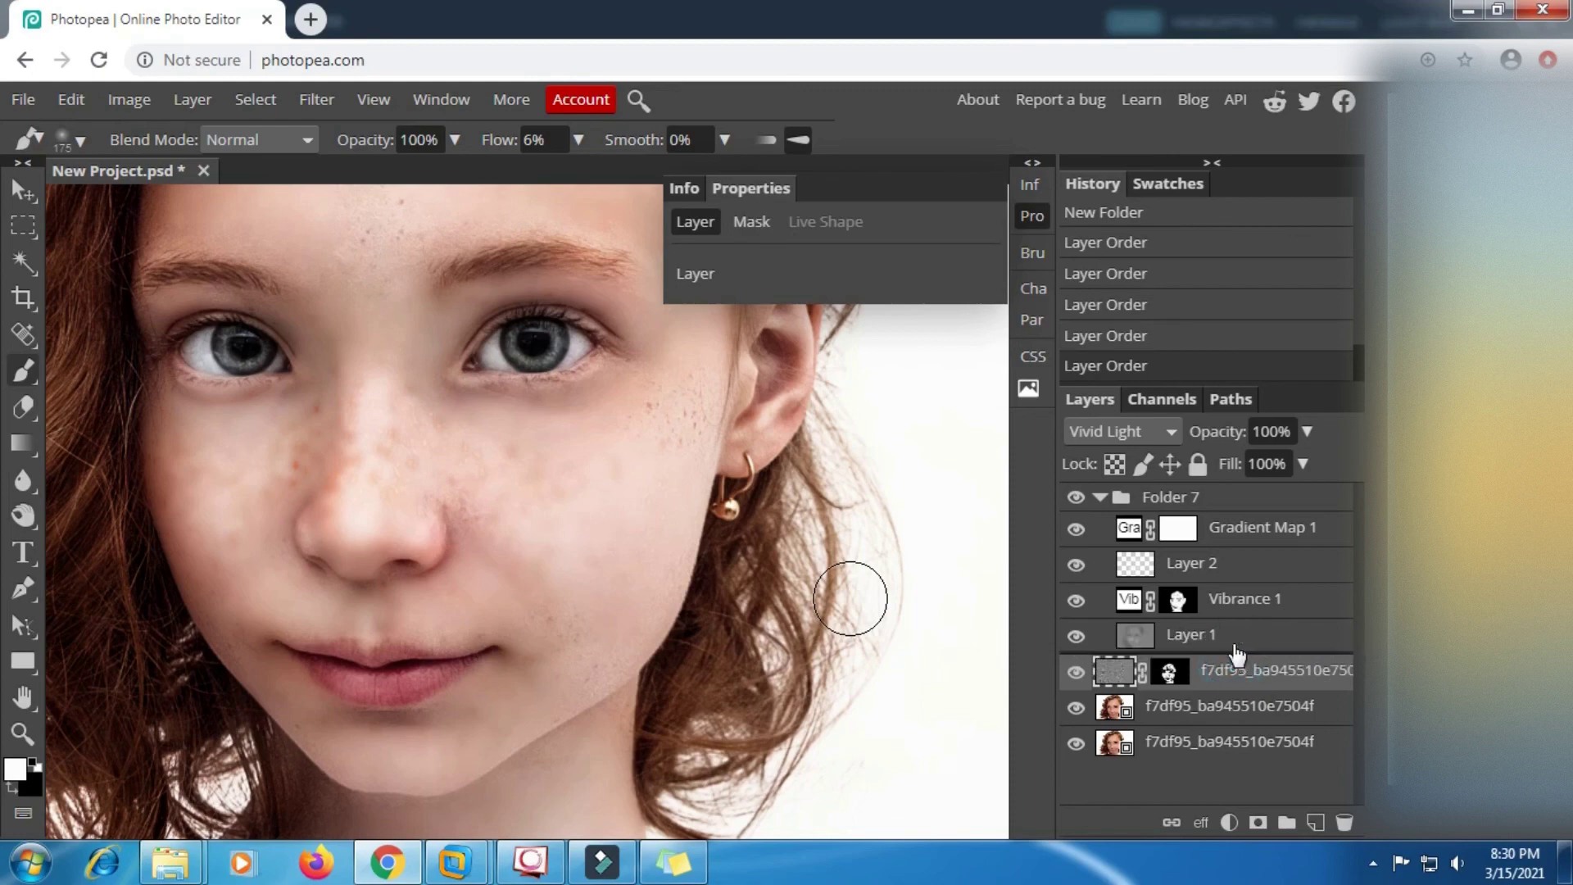
pyautogui.moveTo(1226, 717); pyautogui.dragTo(1220, 692)
pyautogui.click(1099, 498)
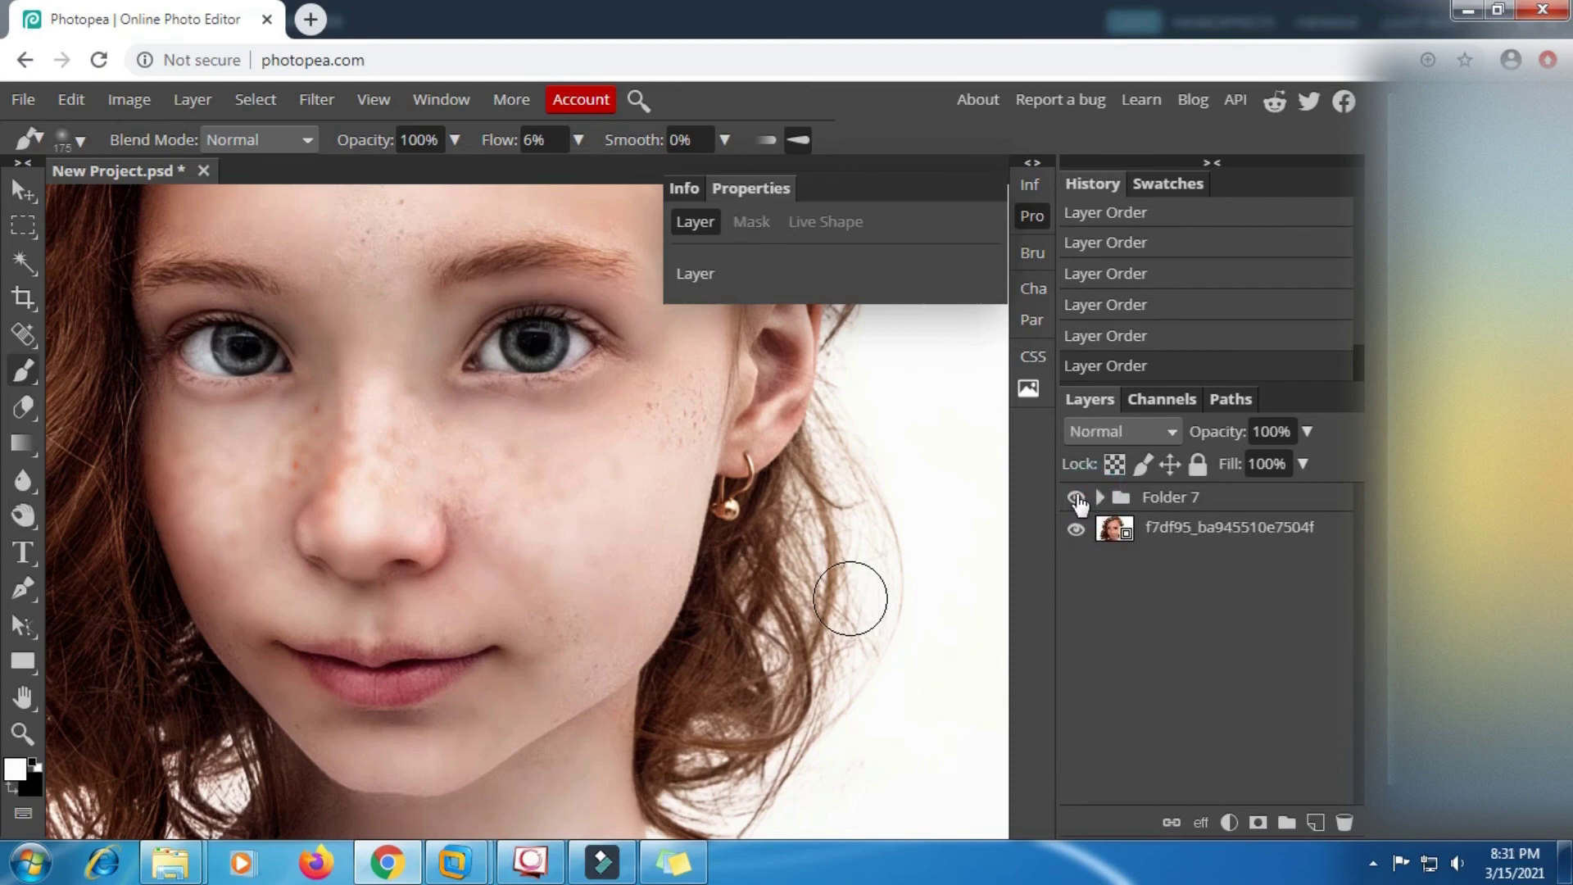
# Compare the portrait with and without the folder's retouching, both close up and at full view.
pyautogui.click(1074, 497)
pyautogui.click(1075, 497)
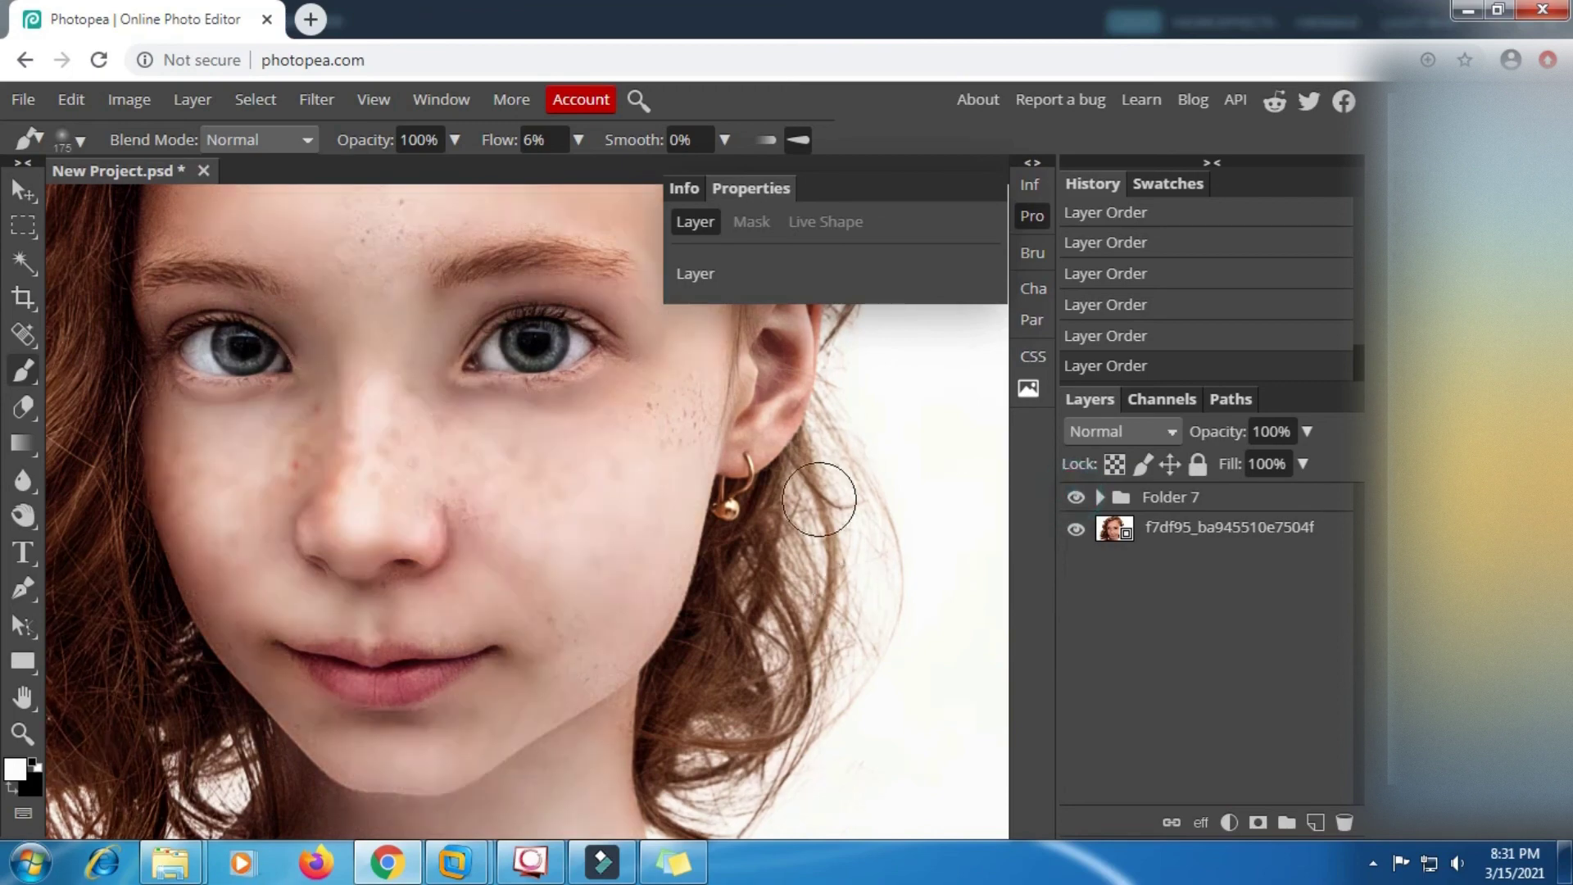
pyautogui.scroll(-3, 615, 498)
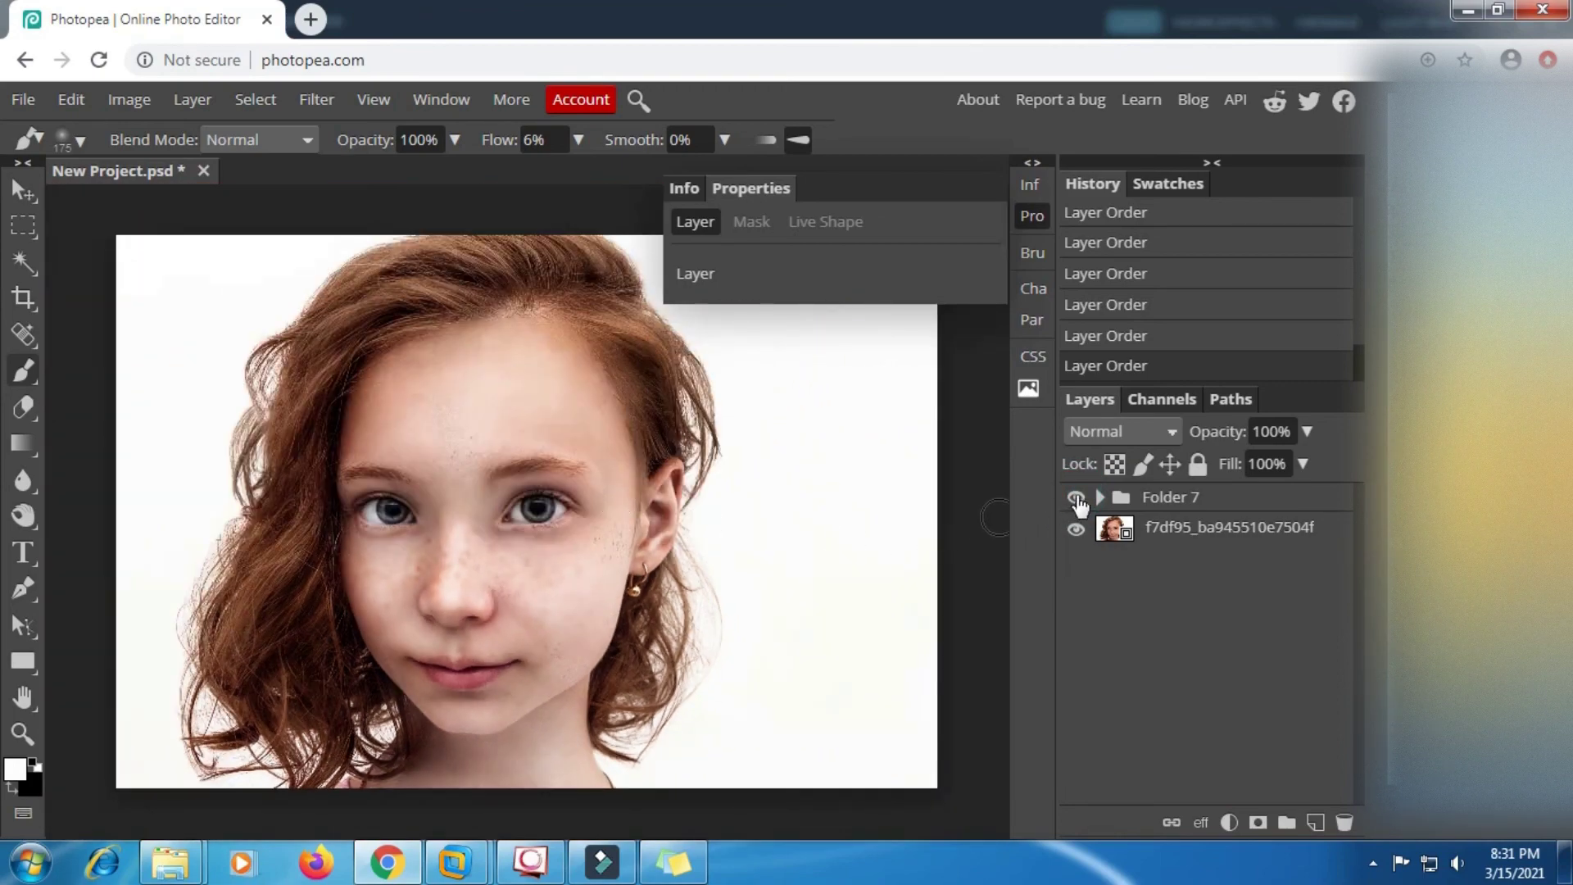
pyautogui.click(1075, 497)
pyautogui.click(1075, 498)
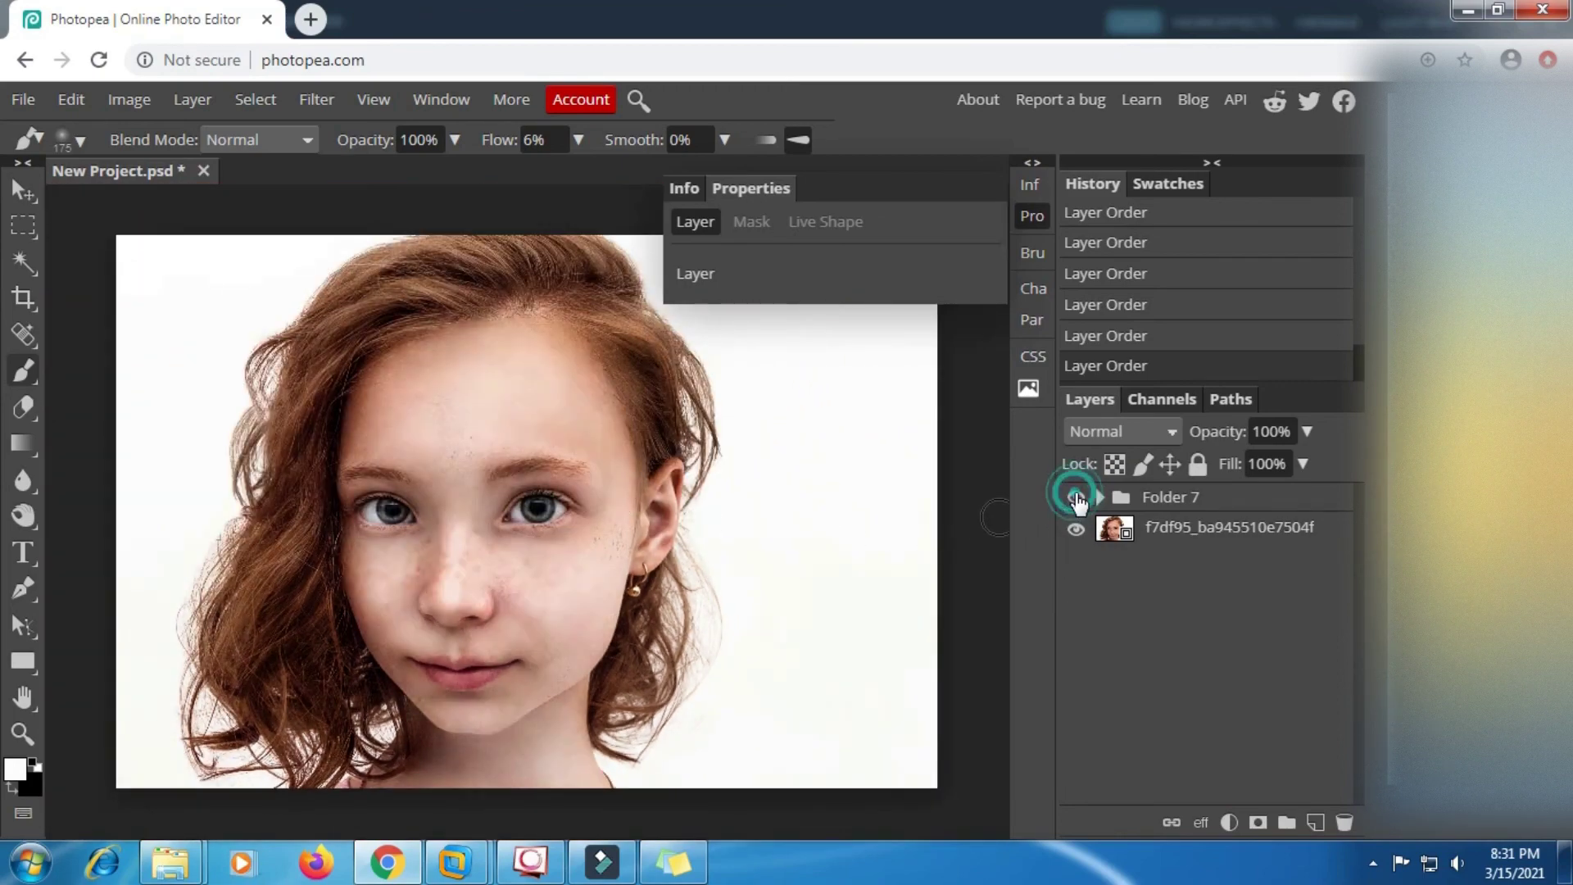
# Examine the retouched forehead, eye area, nose and cheek skin up close, and the portrait as a whole.
pyautogui.scroll(3, 456, 609)
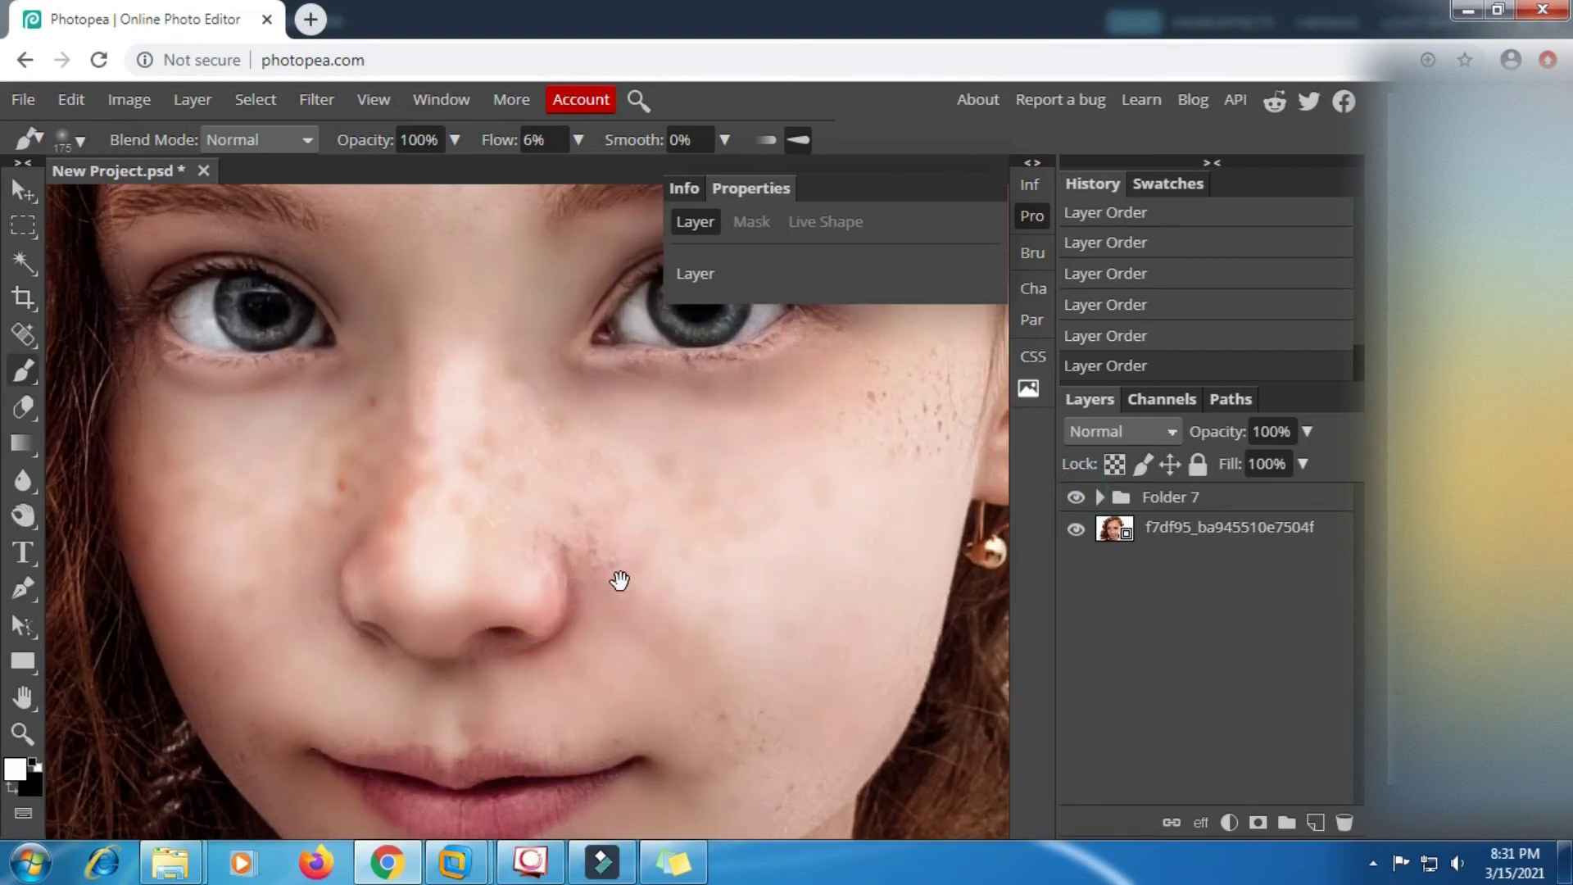
pyautogui.moveTo(698, 604); pyautogui.dragTo(739, 664)
pyautogui.moveTo(666, 547); pyautogui.dragTo(700, 764)
pyautogui.moveTo(849, 572); pyautogui.dragTo(759, 757)
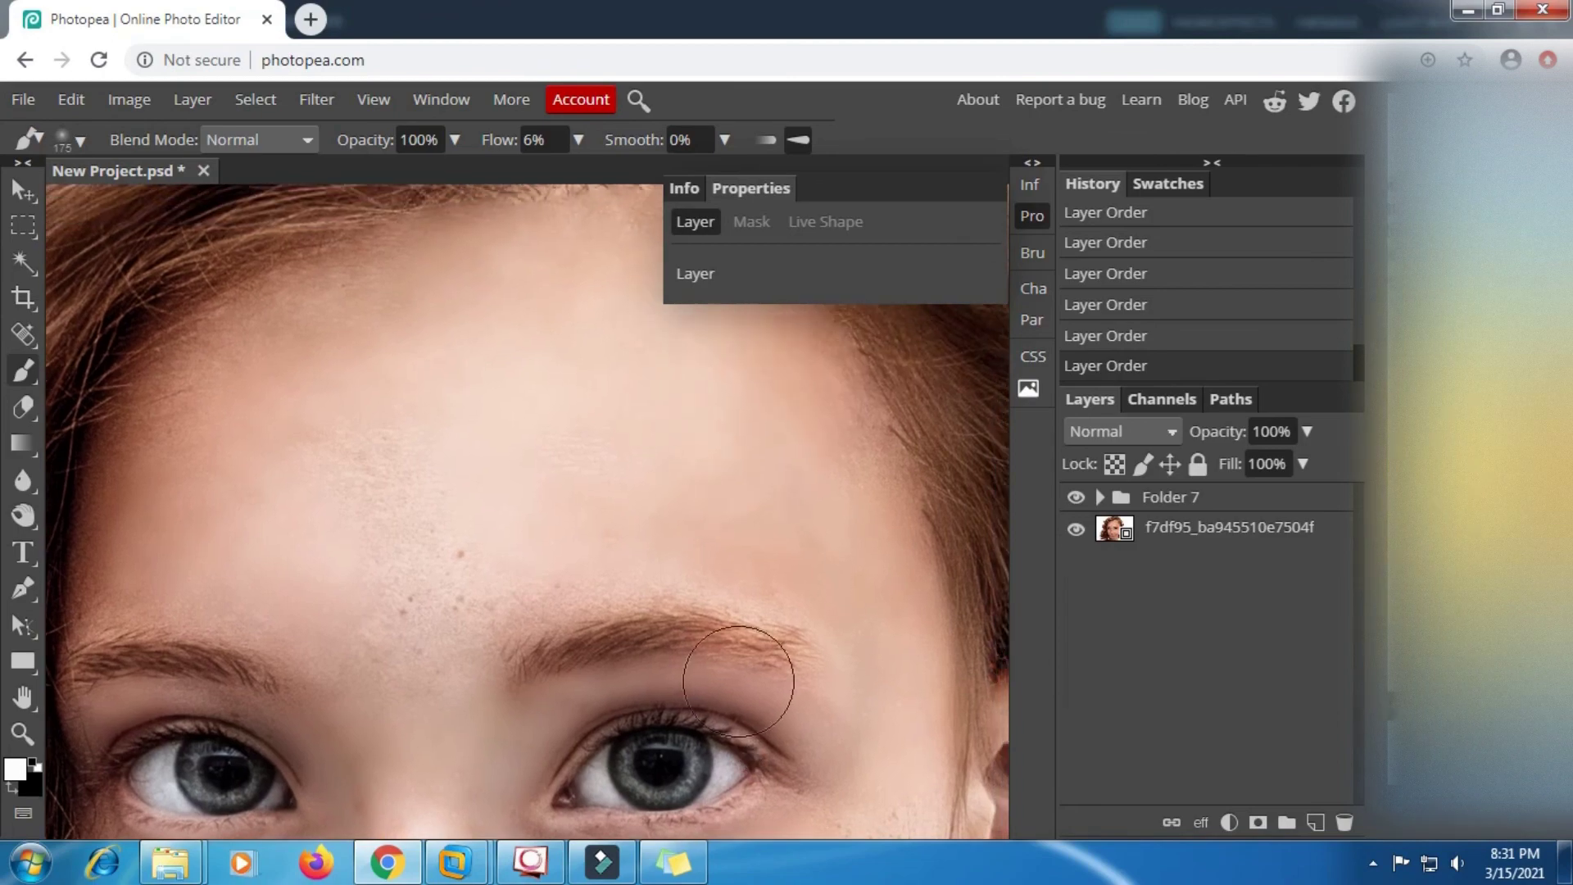
pyautogui.scroll(3, 705, 453)
pyautogui.moveTo(667, 630); pyautogui.dragTo(645, 259)
pyautogui.moveTo(693, 602); pyautogui.dragTo(643, 389)
pyautogui.moveTo(703, 633); pyautogui.dragTo(591, 266)
pyautogui.moveTo(635, 544); pyautogui.dragTo(721, 410)
pyautogui.moveTo(597, 517); pyautogui.dragTo(727, 499)
pyautogui.moveTo(495, 528); pyautogui.dragTo(607, 600)
pyautogui.moveTo(490, 588); pyautogui.dragTo(748, 622)
pyautogui.moveTo(418, 533); pyautogui.dragTo(732, 550)
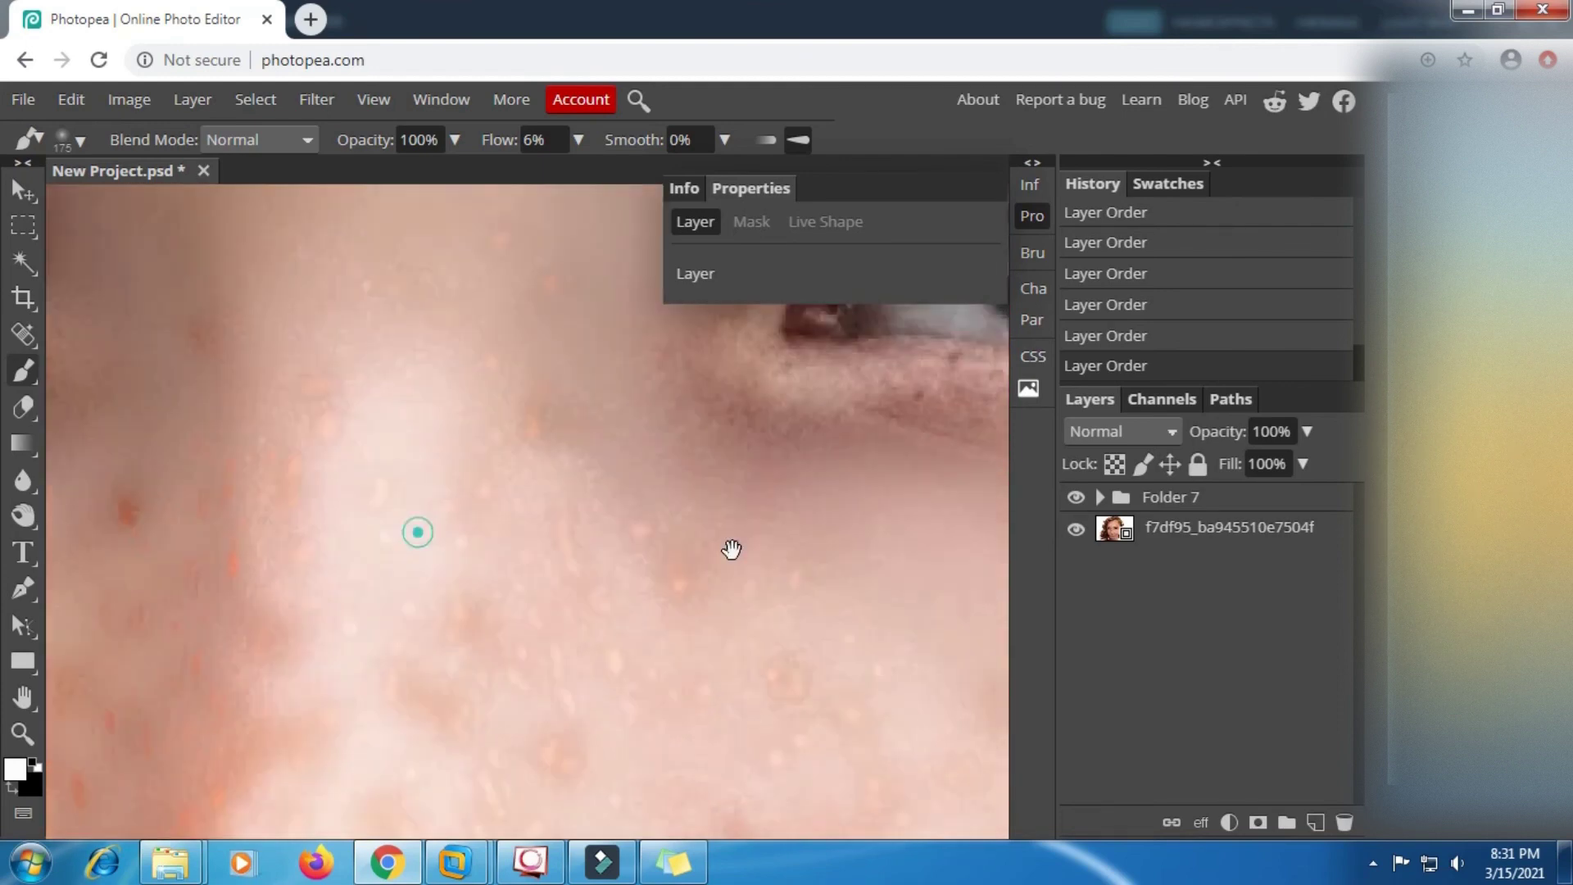
pyautogui.moveTo(442, 562); pyautogui.dragTo(709, 508)
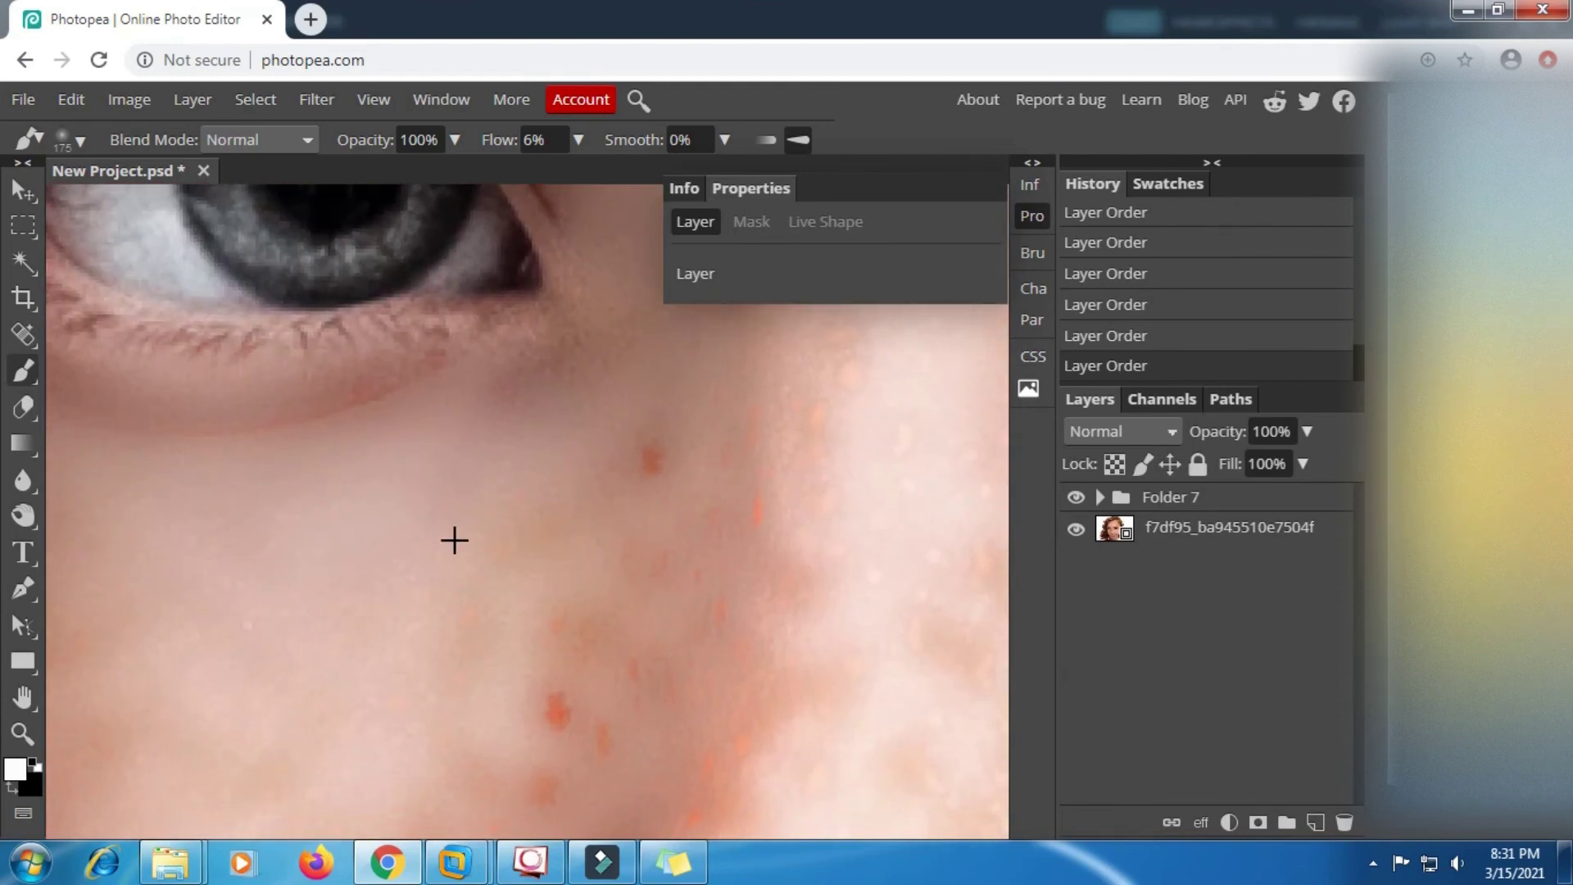
pyautogui.scroll(-6, 454, 540)
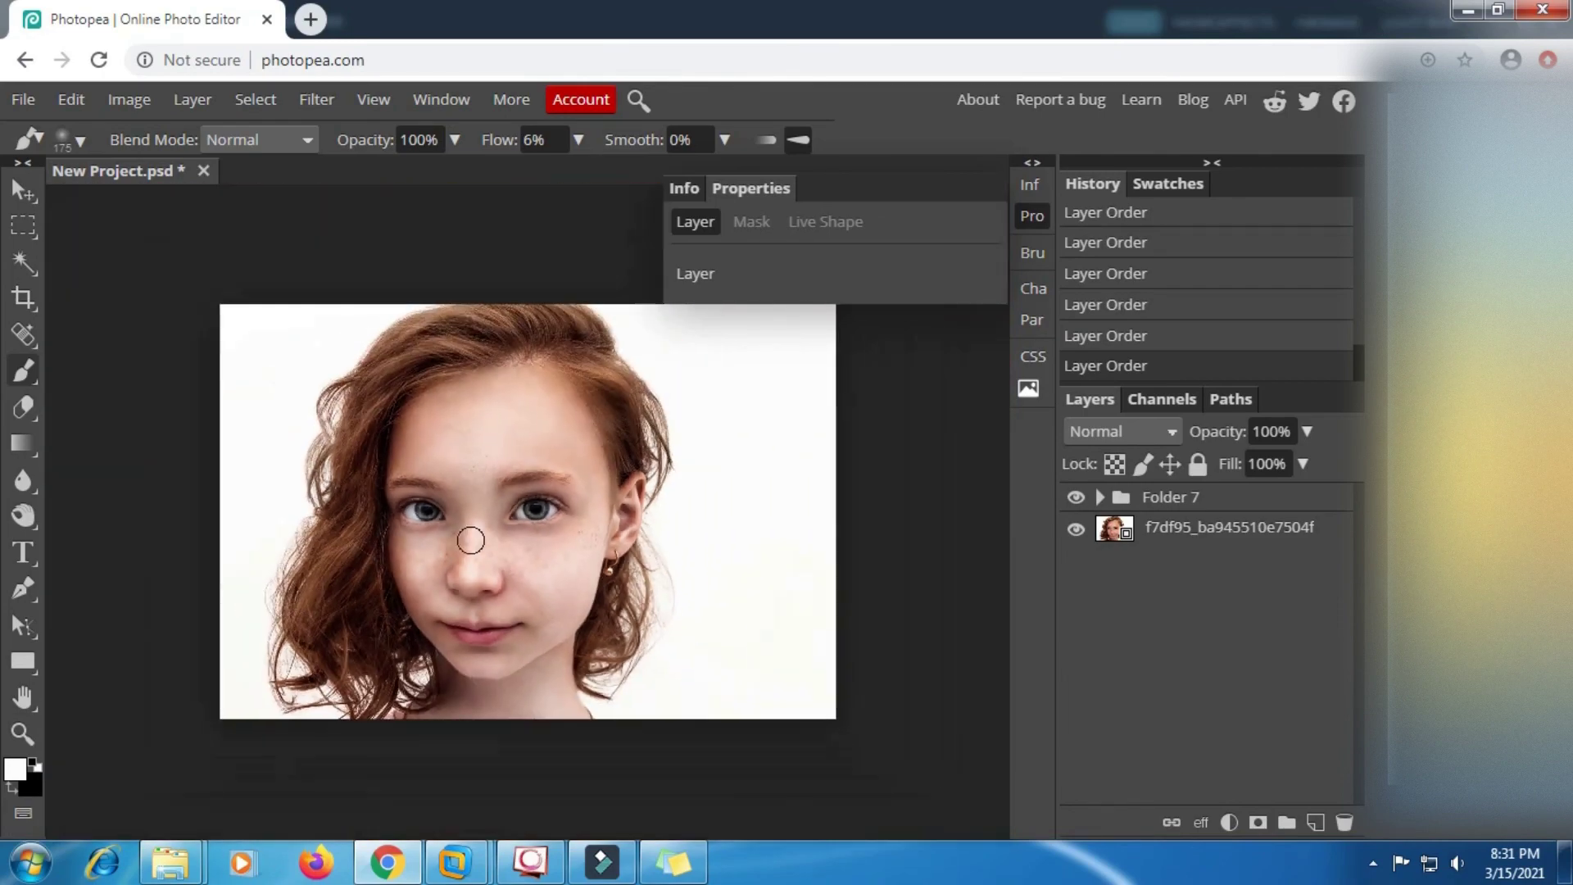
pyautogui.scroll(4, 557, 562)
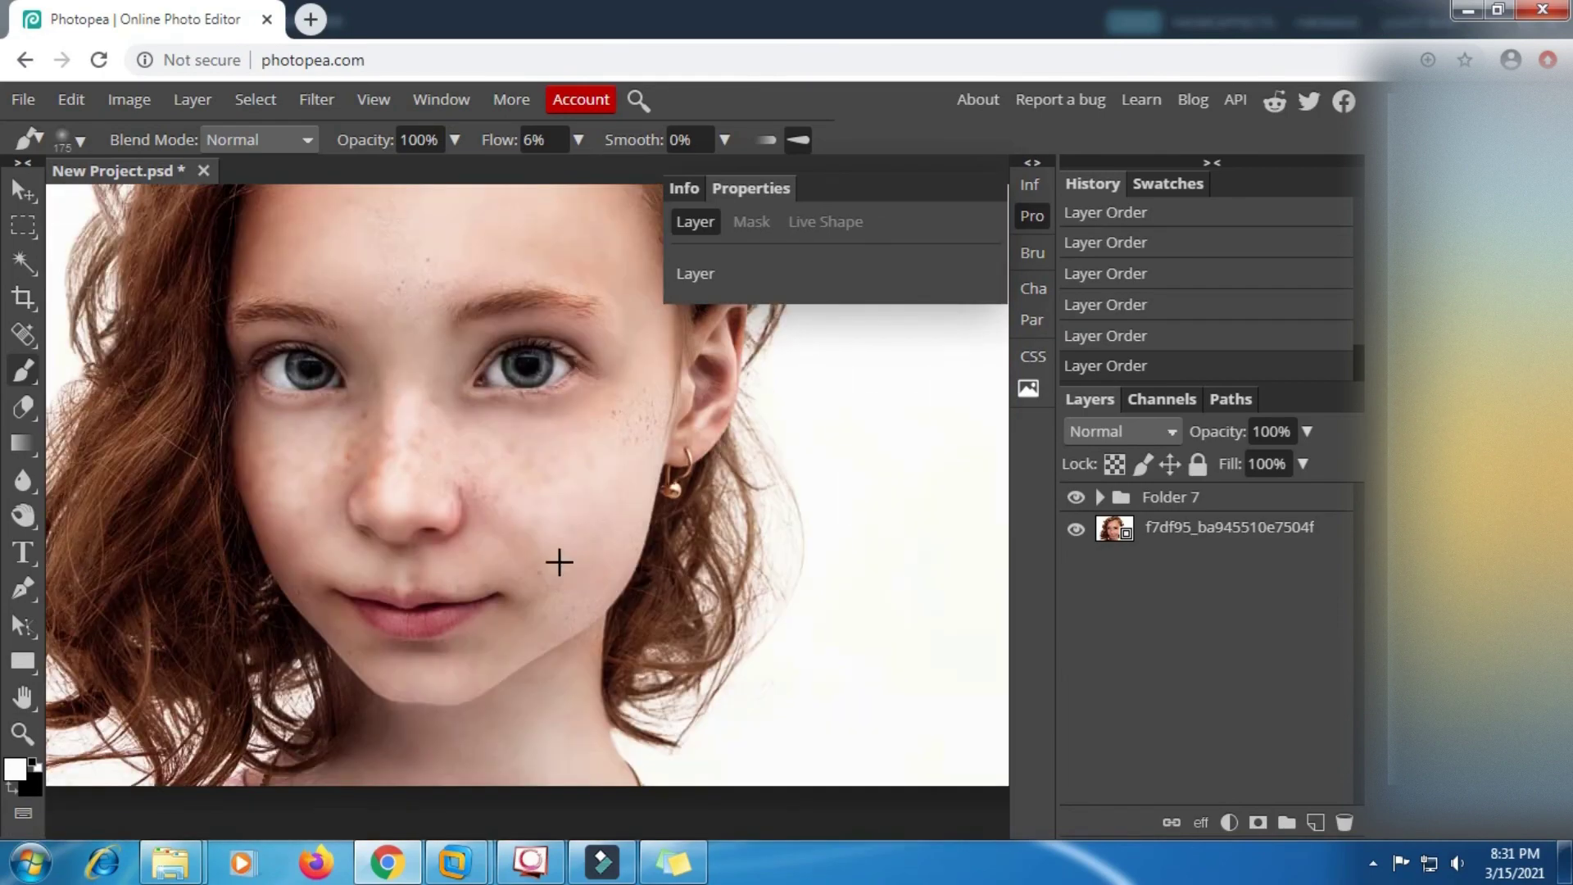
pyautogui.scroll(-4, 559, 562)
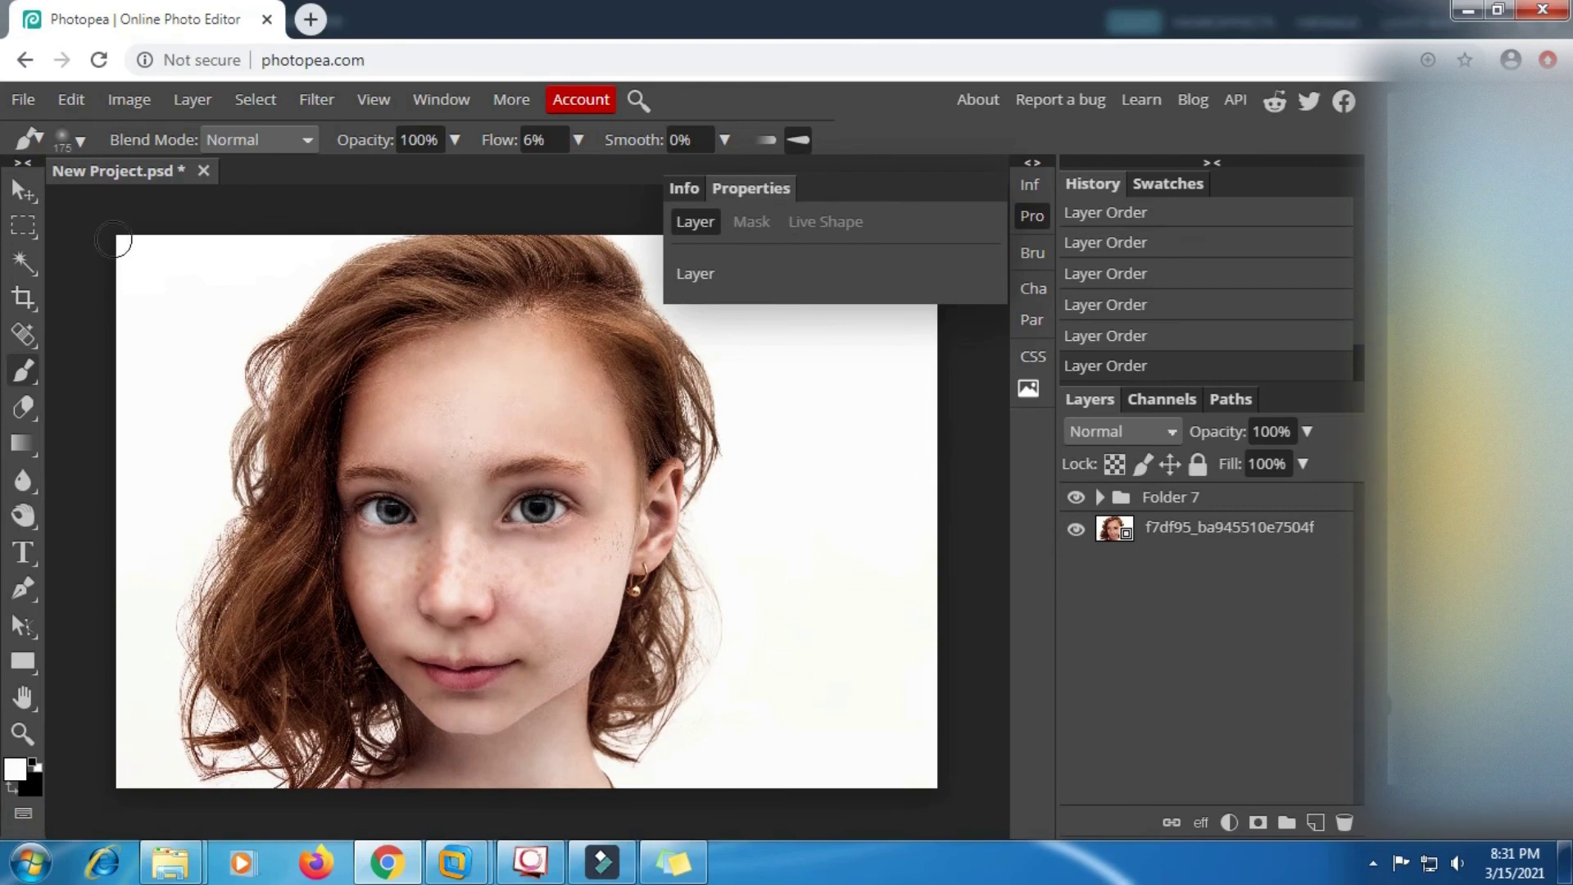
# Export the retouched portrait as a JPG at 2140 × 1440 px with the quality raised above the default.
pyautogui.click(27, 94)
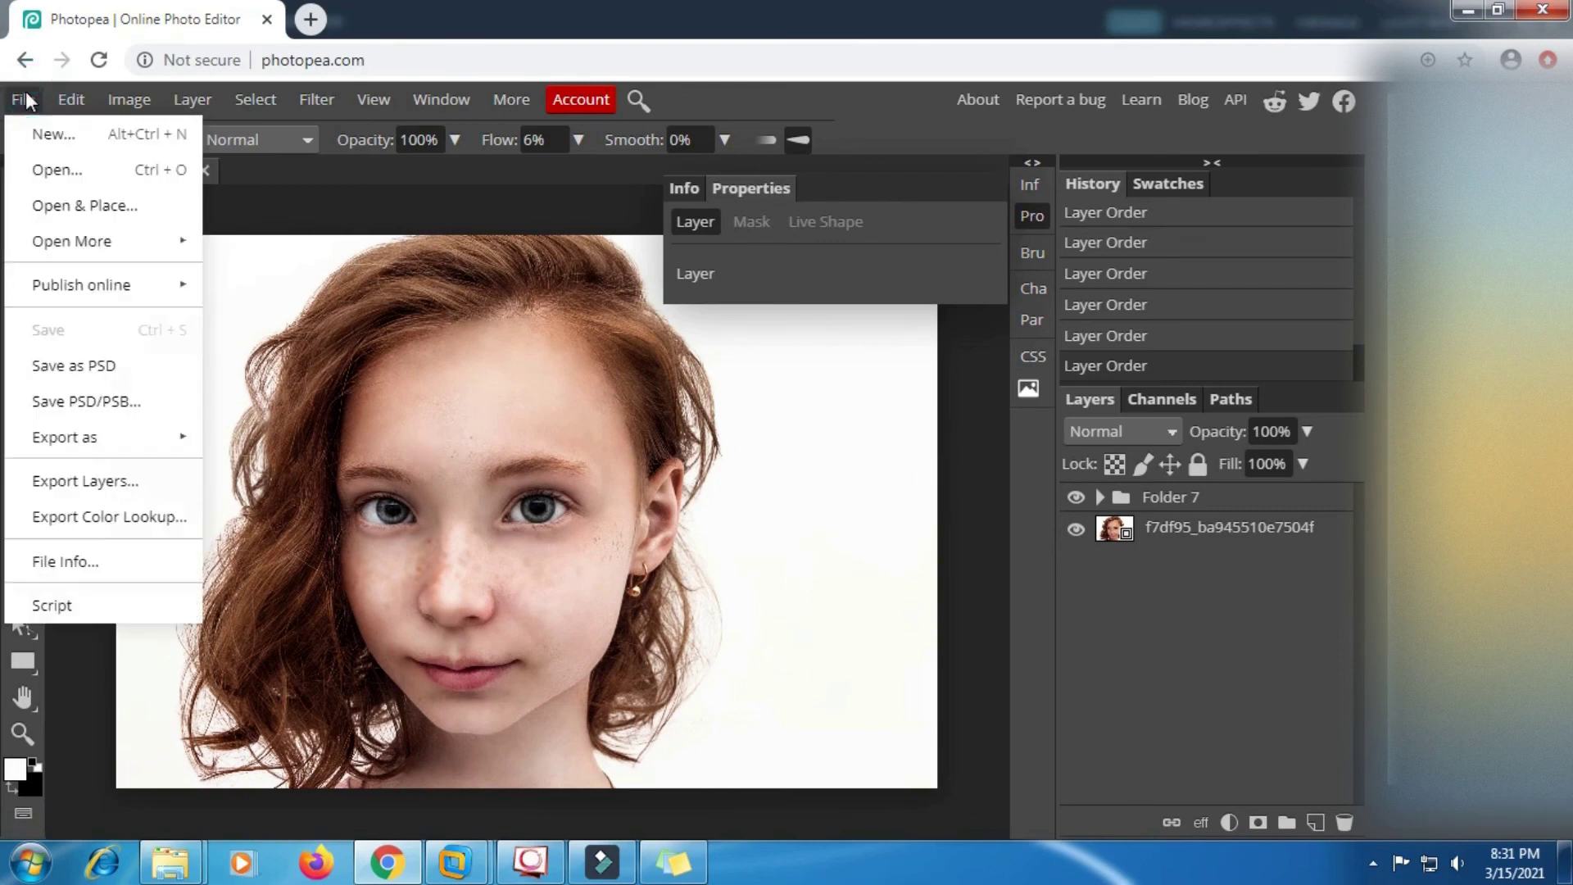
pyautogui.moveTo(102, 440)
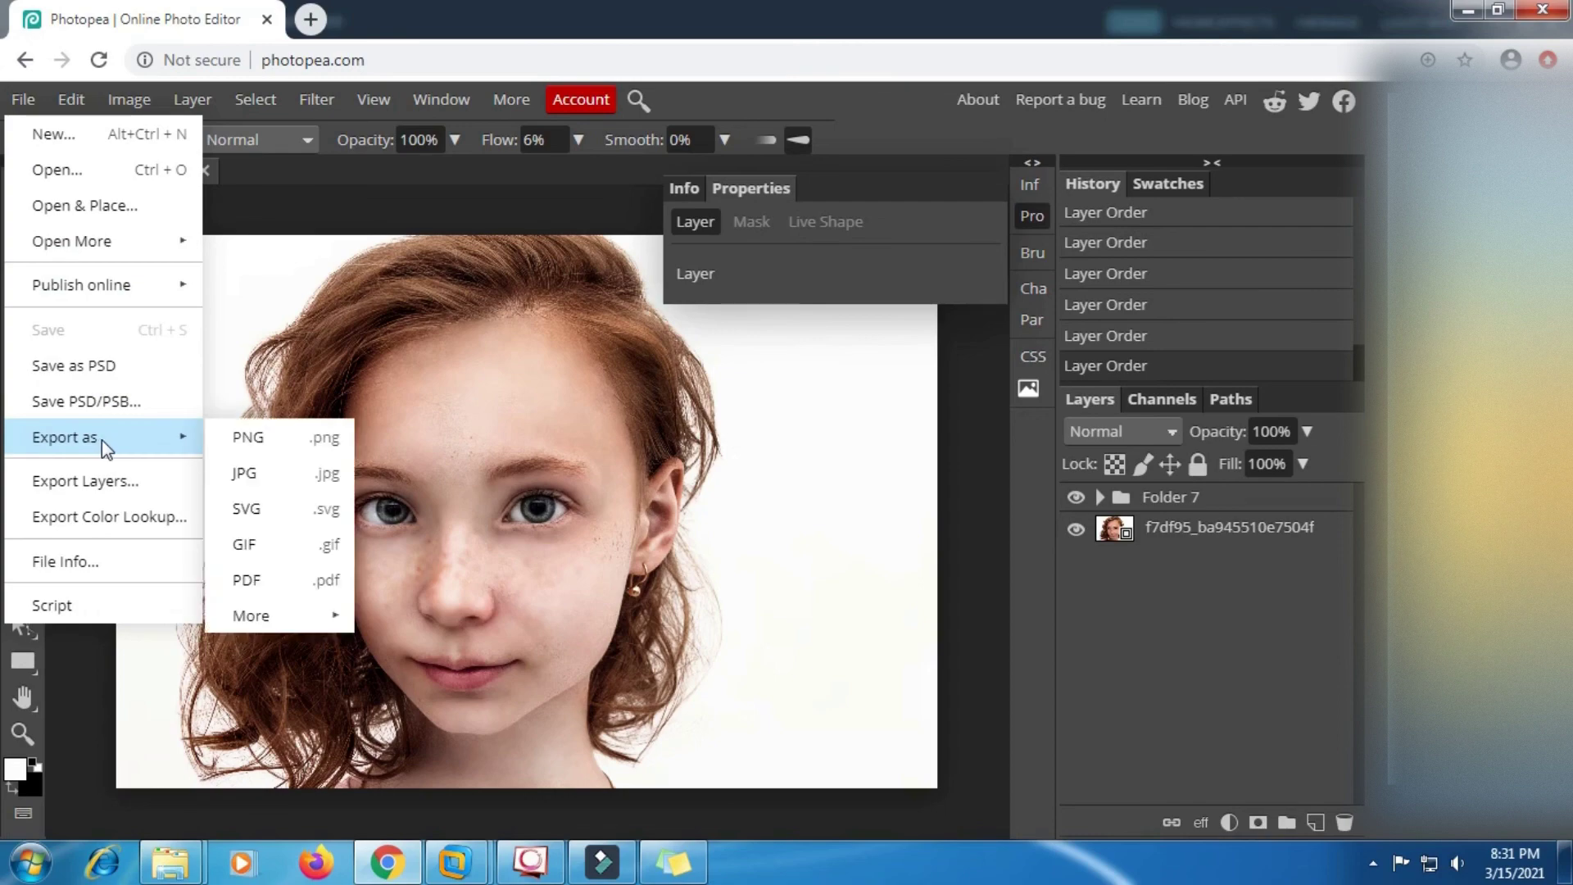
pyautogui.click(258, 470)
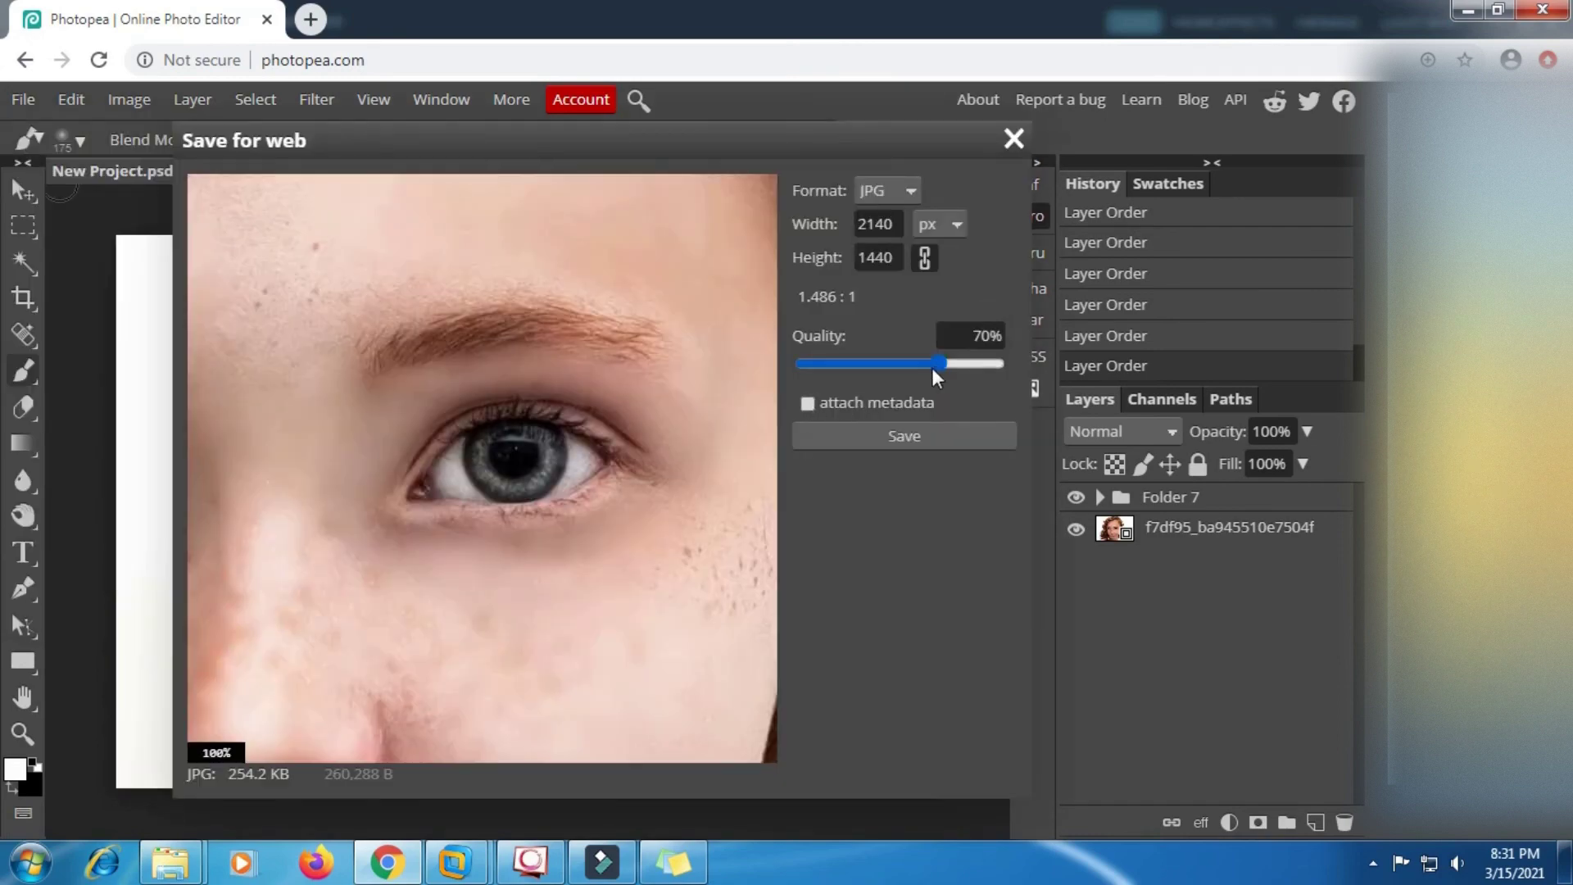
pyautogui.moveTo(938, 363); pyautogui.dragTo(993, 366)
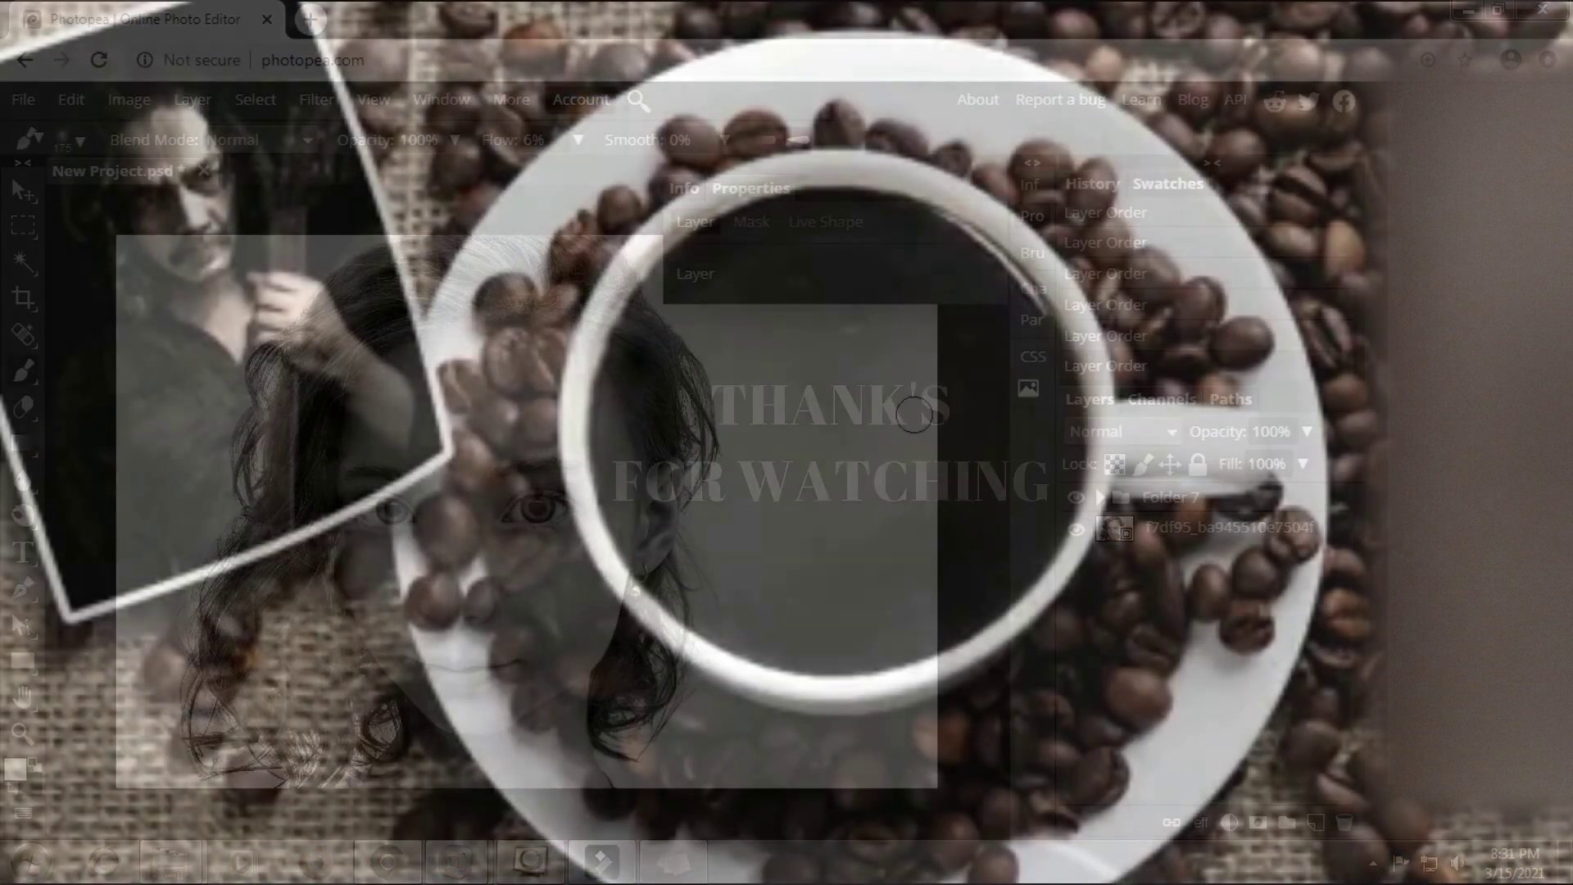